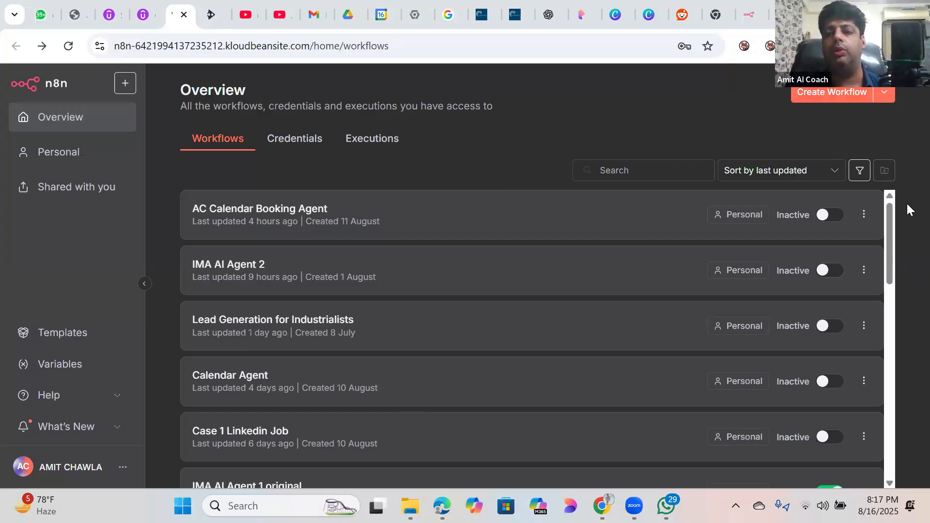
Step: Scroll the Overview workflow list and create the new blank workflow 'My workflow 233'
{"action": "left_click_drag", "start_coordinate": [889, 267], "coordinate": [907, 161]}
{"action": "middle_click", "coordinate": [552, 217]}
{"action": "left_click_drag", "start_coordinate": [890, 208], "coordinate": [883, 396]}
{"action": "left_click_drag", "start_coordinate": [891, 277], "coordinate": [907, 166]}
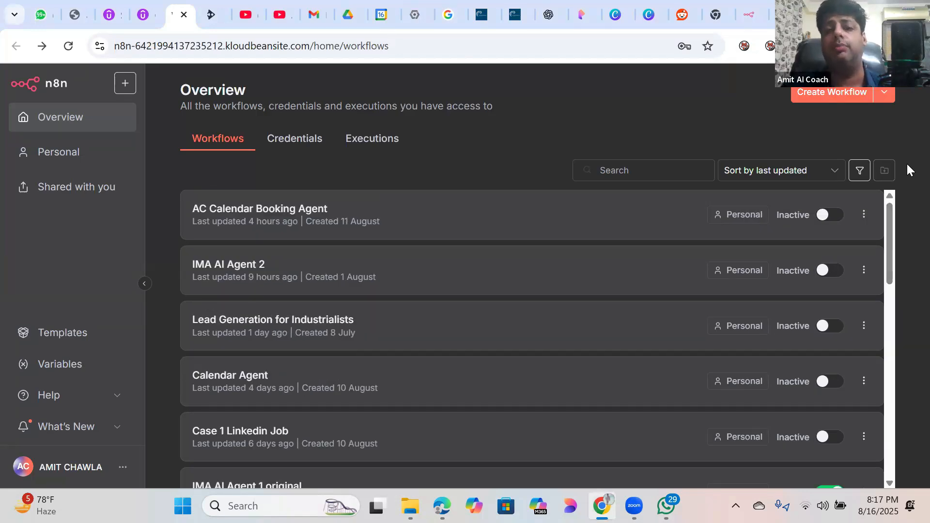
{"action": "left_click", "coordinate": [816, 97]}
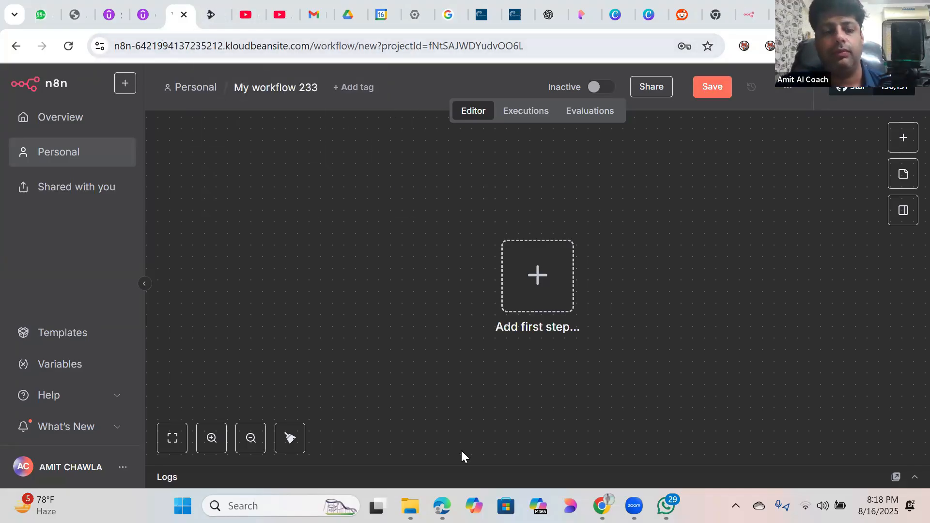
Step: Close the n8n.io pricing tab and bring up My workflow 3 in the other browser
{"action": "left_click", "coordinate": [758, 15]}
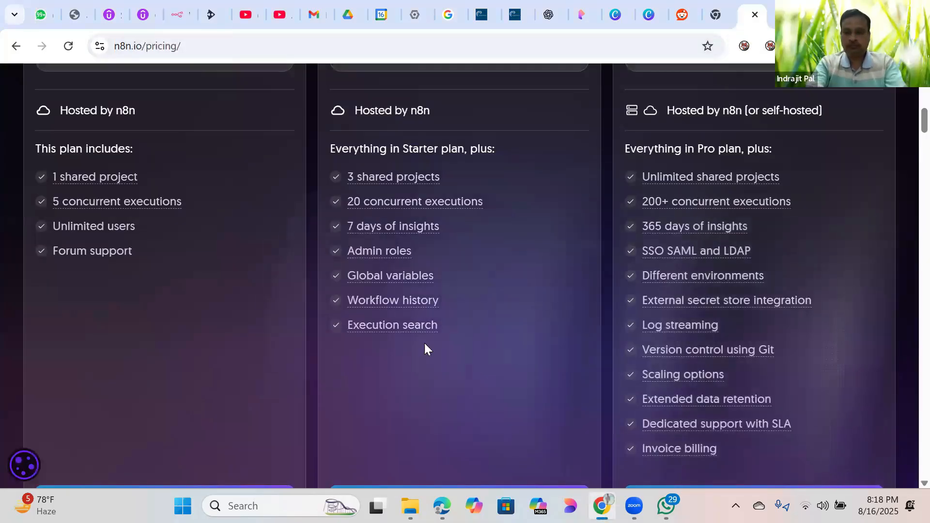
{"action": "left_click", "coordinate": [755, 15]}
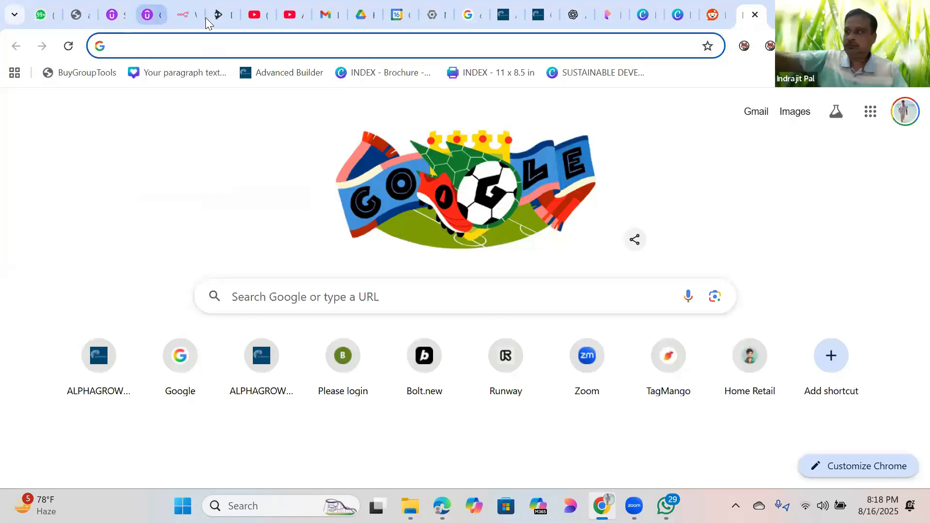
{"action": "left_click", "coordinate": [184, 15]}
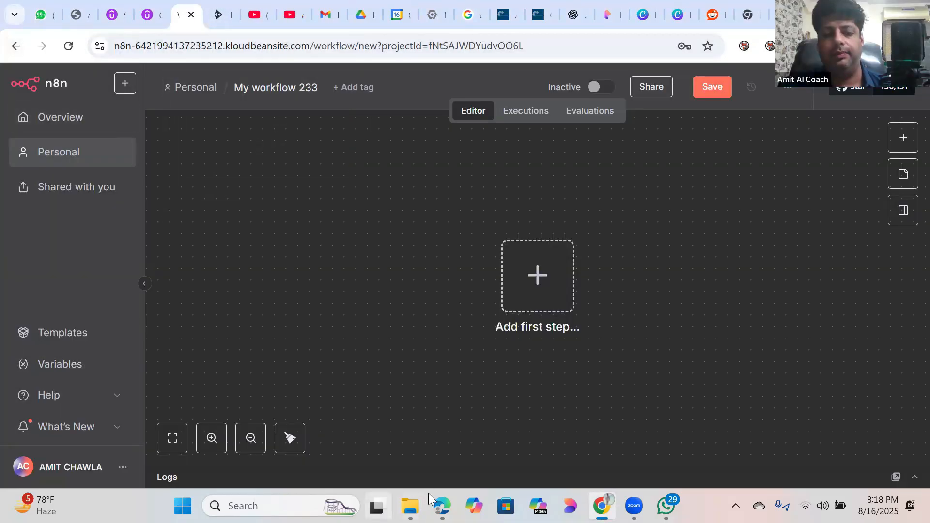
{"action": "left_click", "coordinate": [442, 505]}
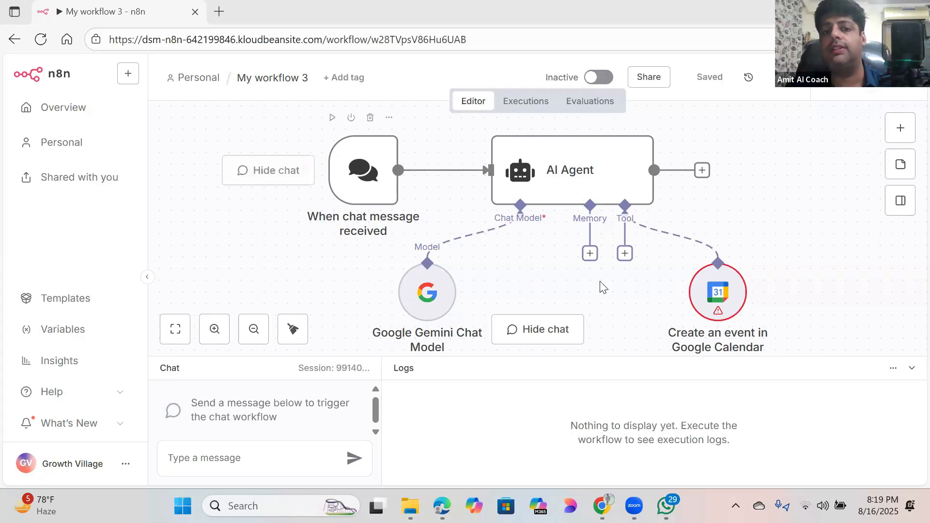
{"action": "left_click", "coordinate": [568, 179]}
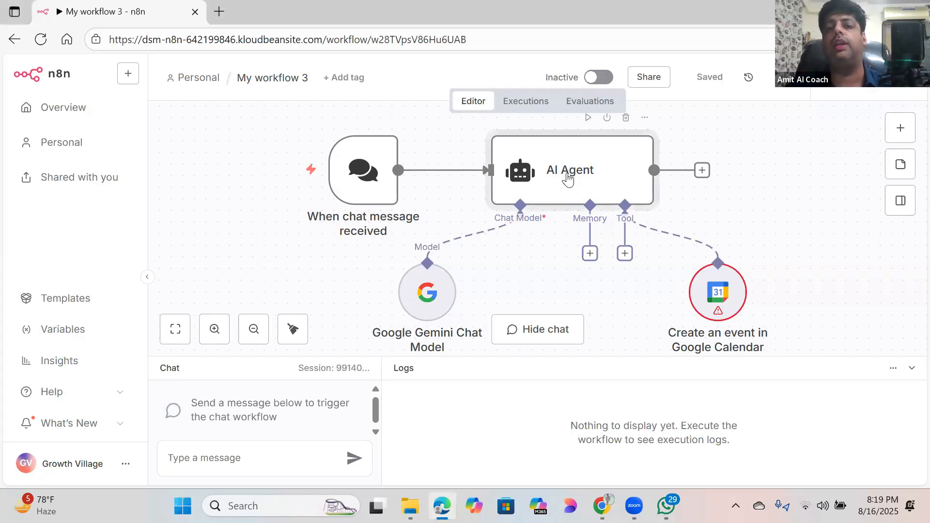
{"action": "double_click", "coordinate": [569, 179]}
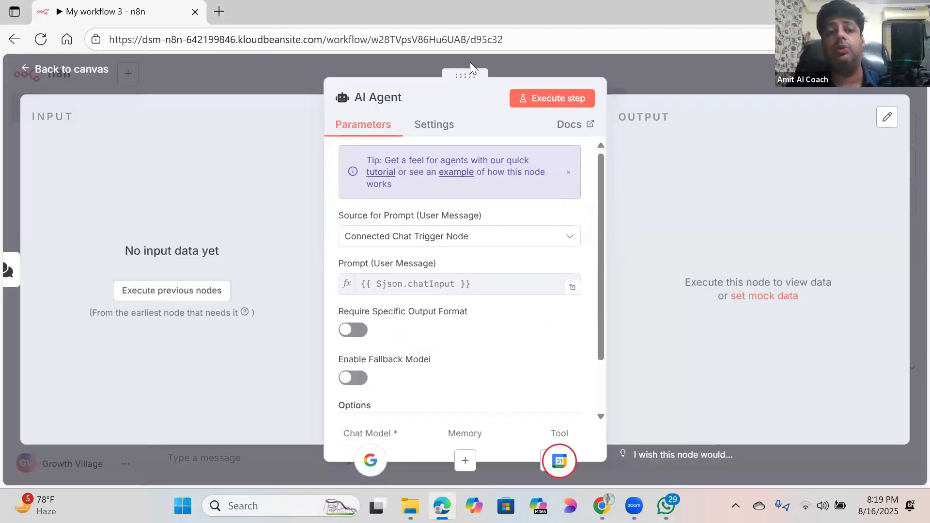
{"action": "left_click_drag", "start_coordinate": [603, 165], "coordinate": [595, 134]}
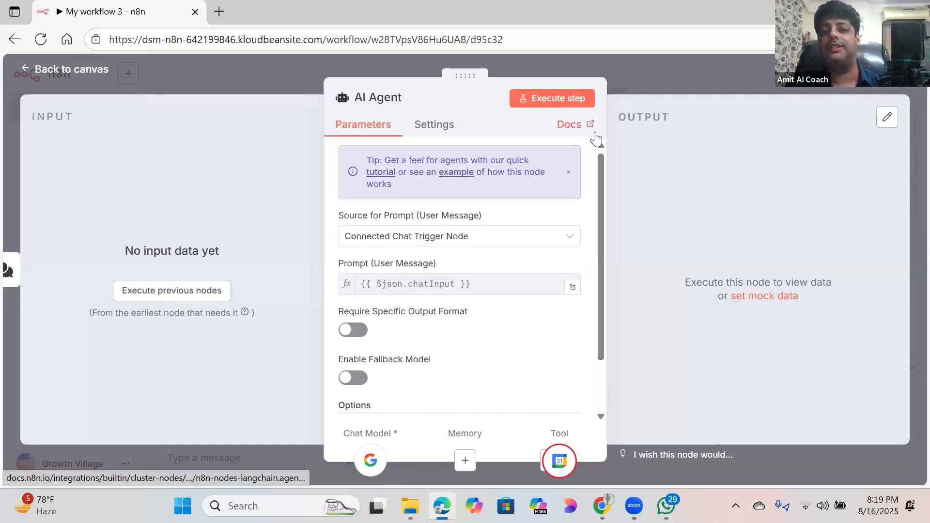
{"action": "left_click", "coordinate": [45, 68]}
{"action": "double_click", "coordinate": [384, 184]}
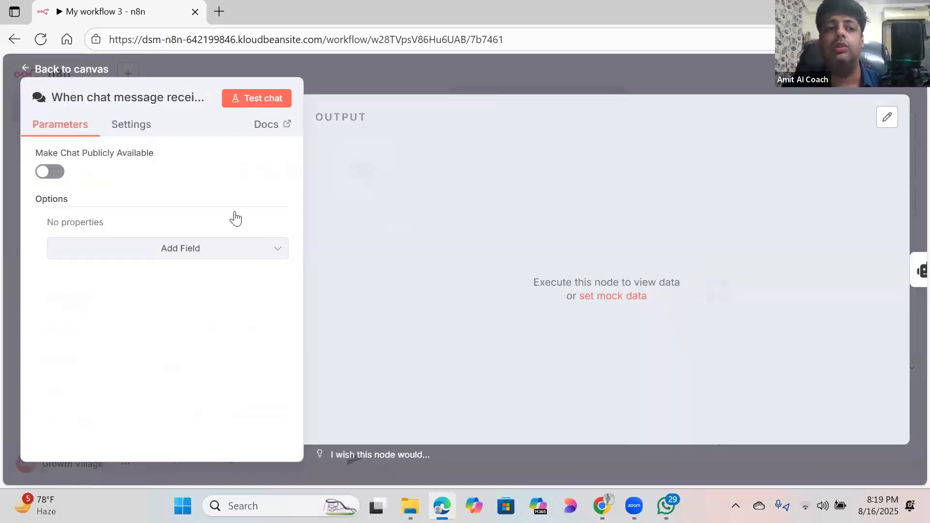
{"action": "left_click", "coordinate": [35, 68]}
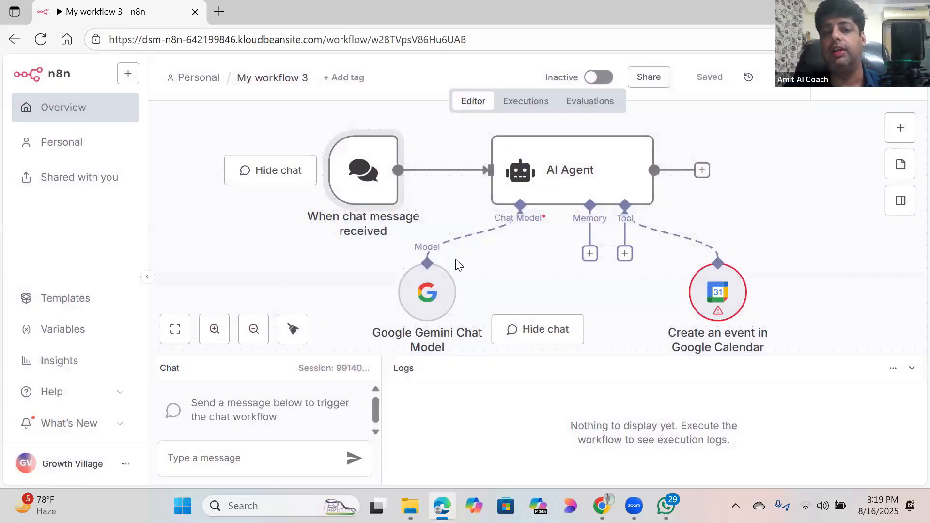
{"action": "double_click", "coordinate": [422, 299]}
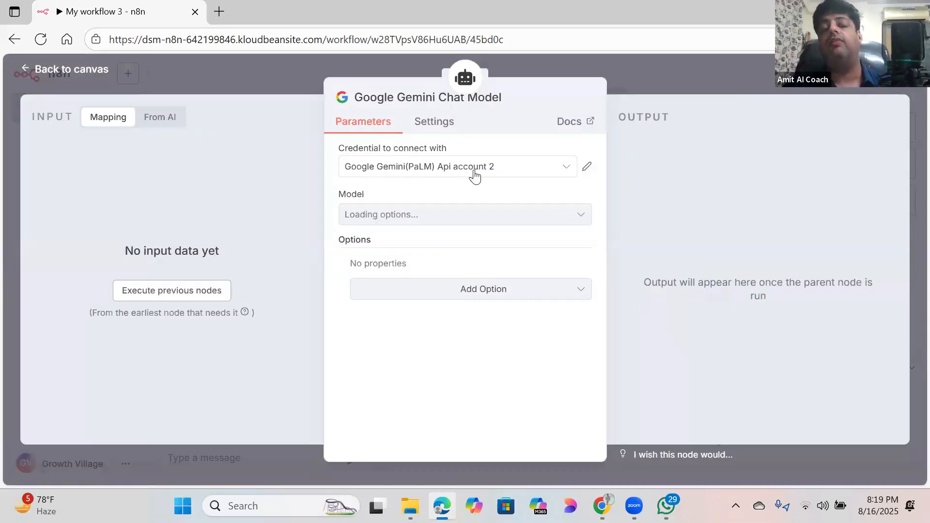
{"action": "mouse_move", "coordinate": [530, 199]}
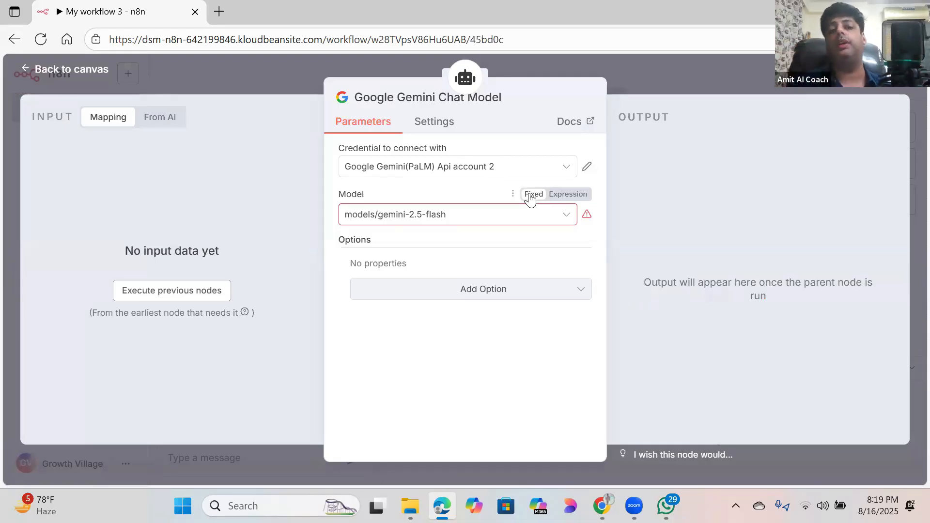
{"action": "left_click", "coordinate": [83, 69]}
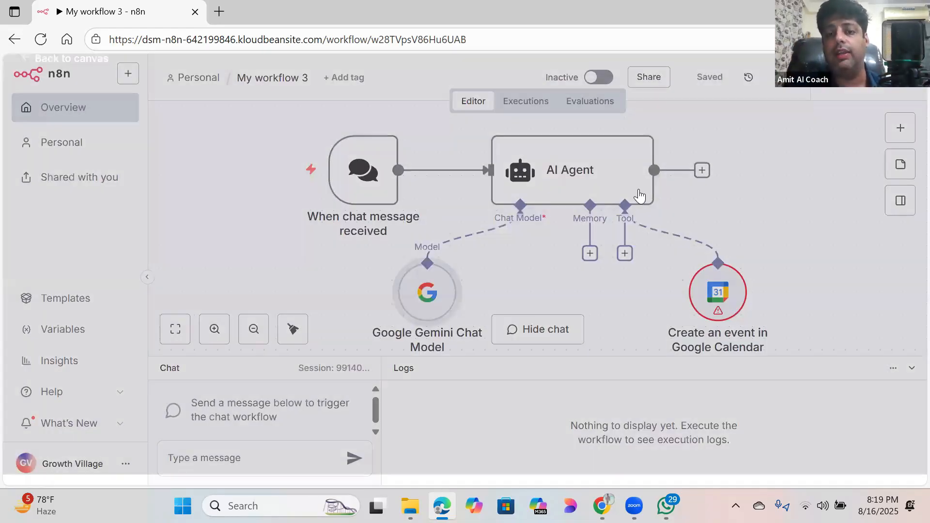
Step: Open the 'Create an event in Google Calendar' node and choose to create a new credential
{"action": "double_click", "coordinate": [726, 294]}
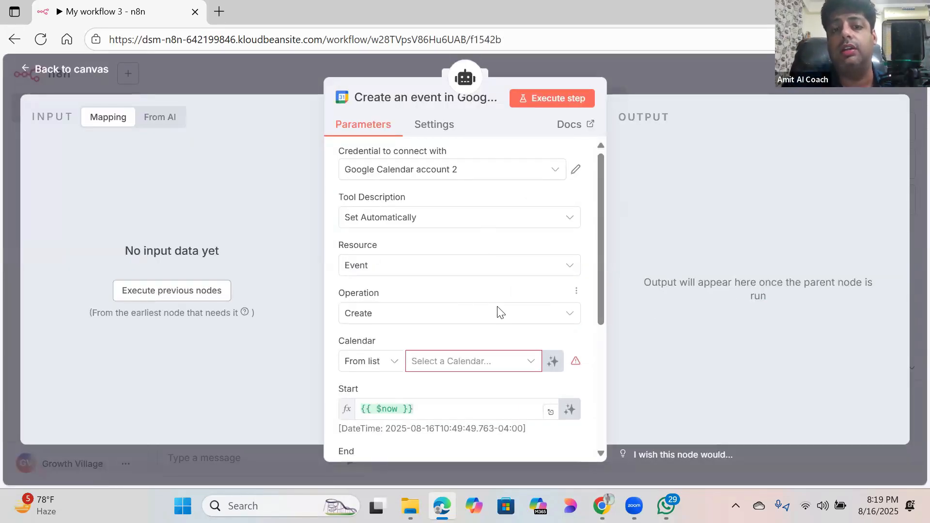
{"action": "left_click", "coordinate": [553, 172]}
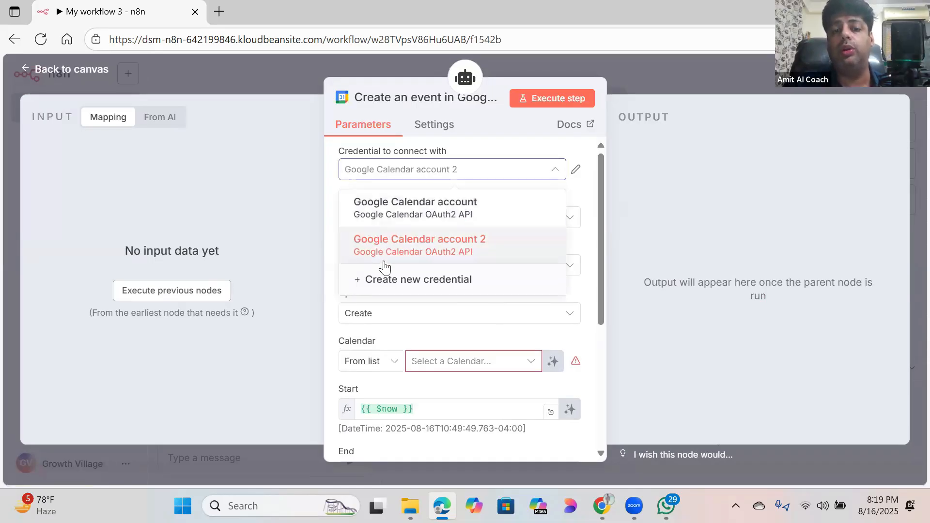
{"action": "left_click", "coordinate": [623, 175]}
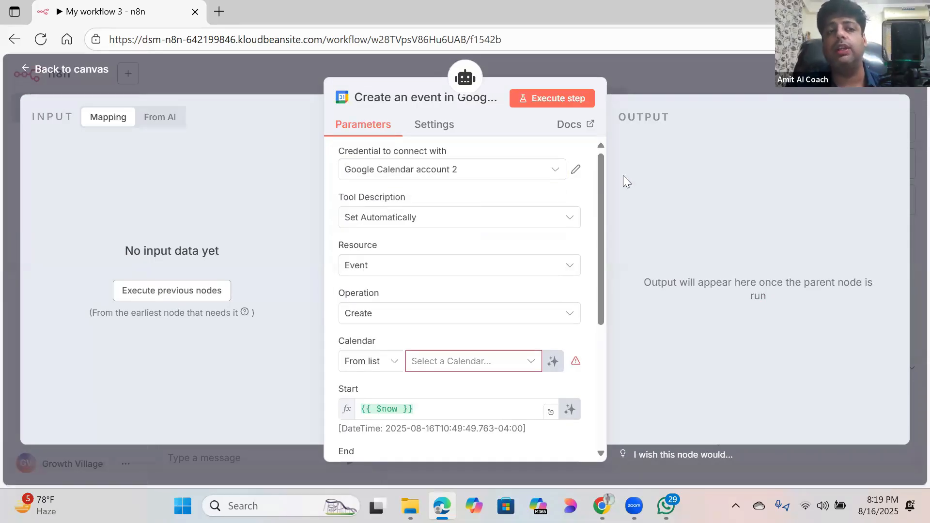
{"action": "left_click", "coordinate": [92, 71]}
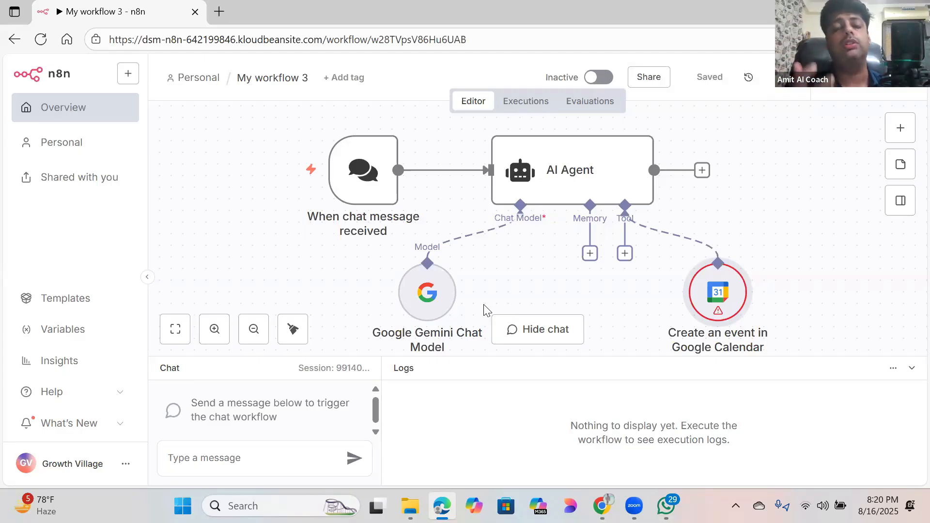
{"action": "double_click", "coordinate": [713, 308]}
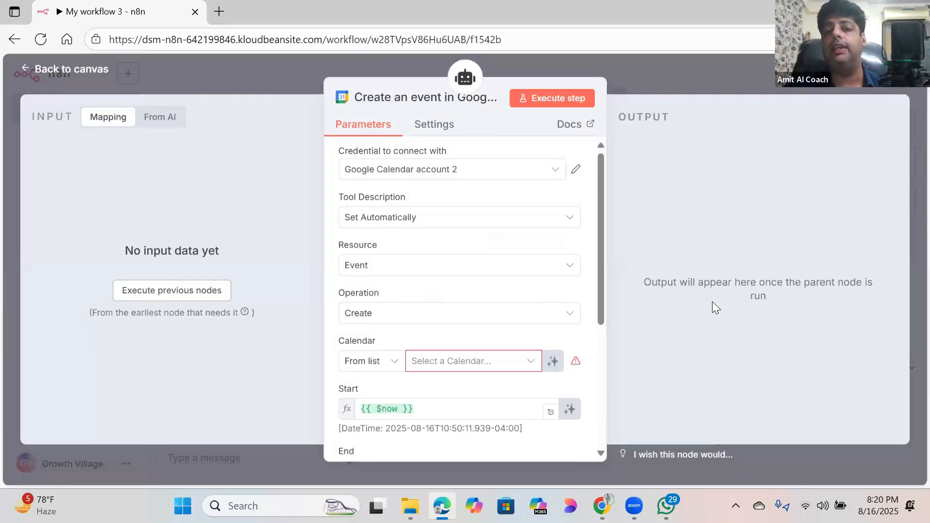
{"action": "left_click", "coordinate": [555, 172]}
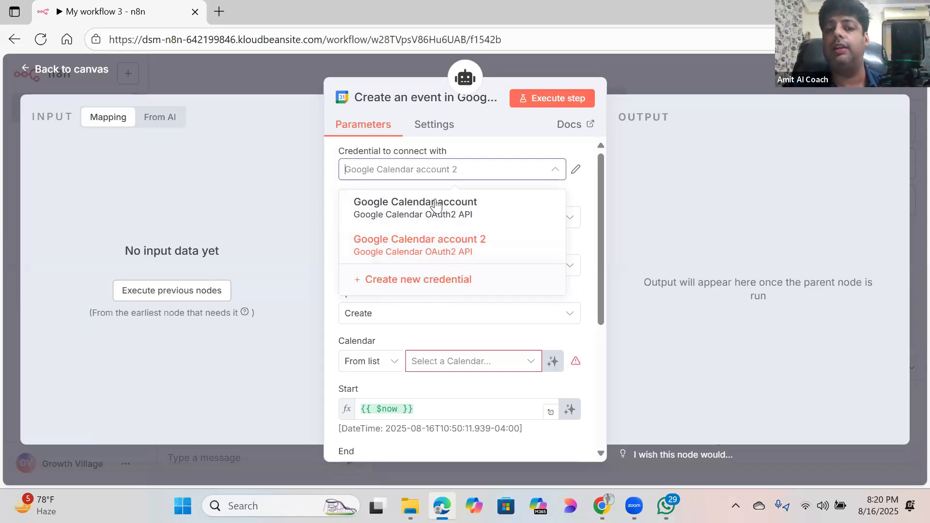
{"action": "left_click", "coordinate": [416, 280]}
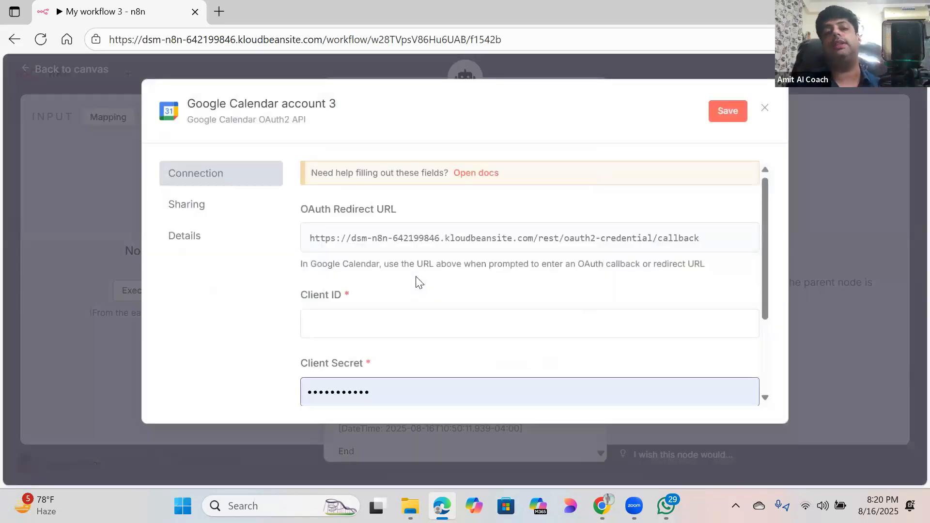
Step: Scroll the Google Calendar account 3 dialog to its Client ID and Client Secret fields
{"action": "left_click_drag", "start_coordinate": [764, 192], "coordinate": [762, 173]}
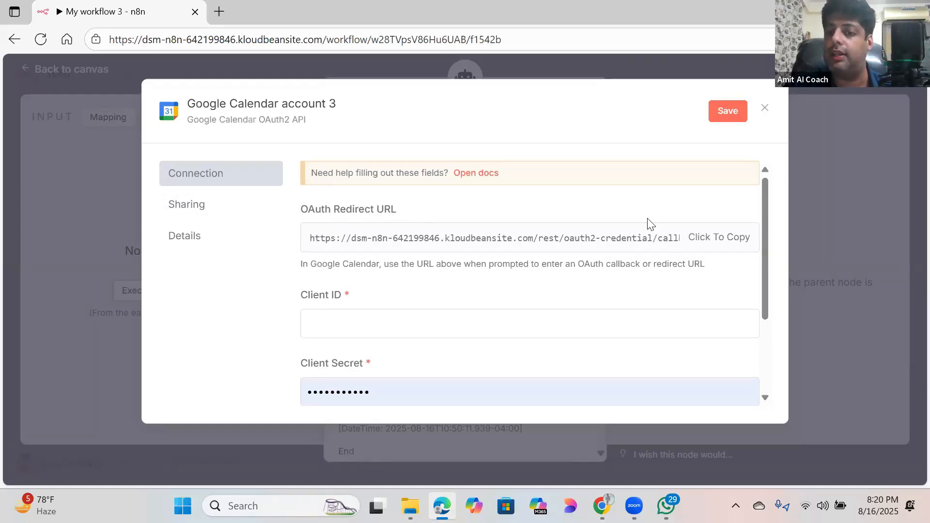
{"action": "left_click_drag", "start_coordinate": [767, 209], "coordinate": [772, 266]}
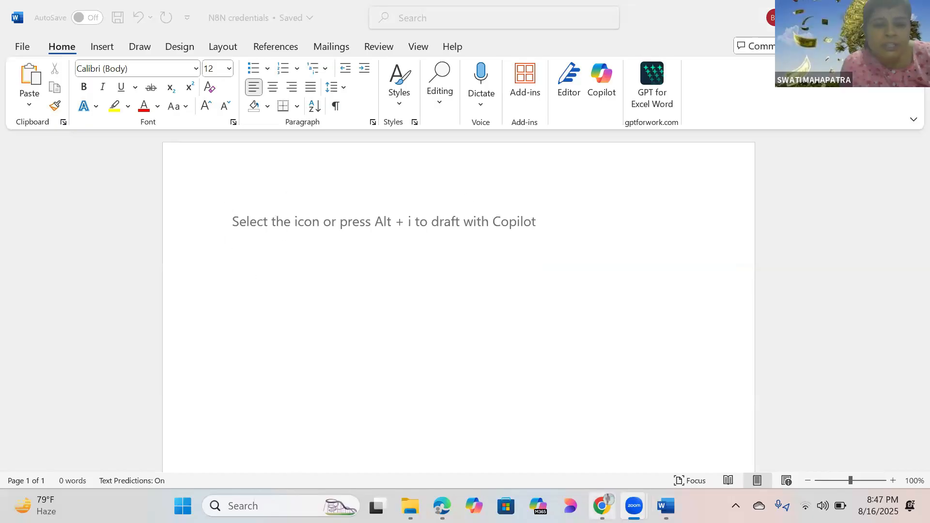
Step: Leave the N8N credentials Word document for the empty My workflow 233 in Chrome
{"action": "left_click", "coordinate": [601, 505]}
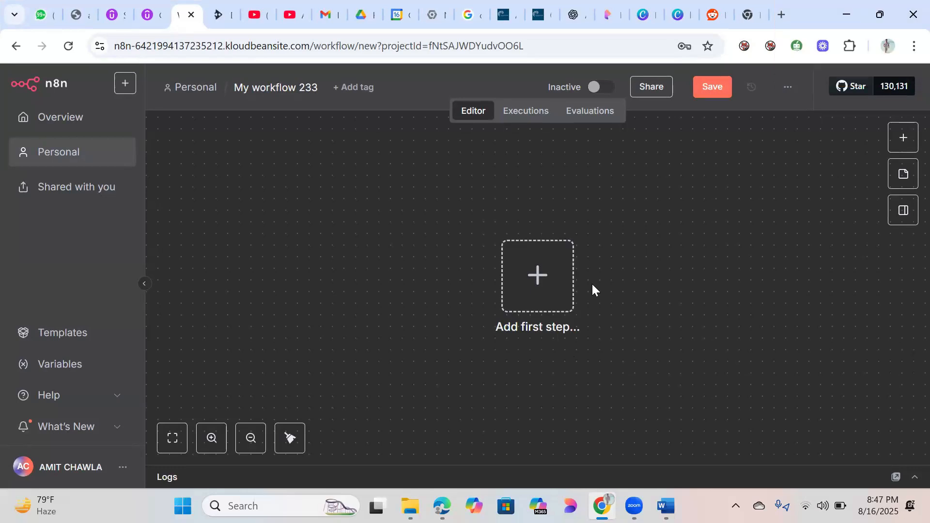
Step: Move between the Google new tab, N8N credentials document and n8n editor, ending on My workflow 3
{"action": "left_click", "coordinate": [746, 16]}
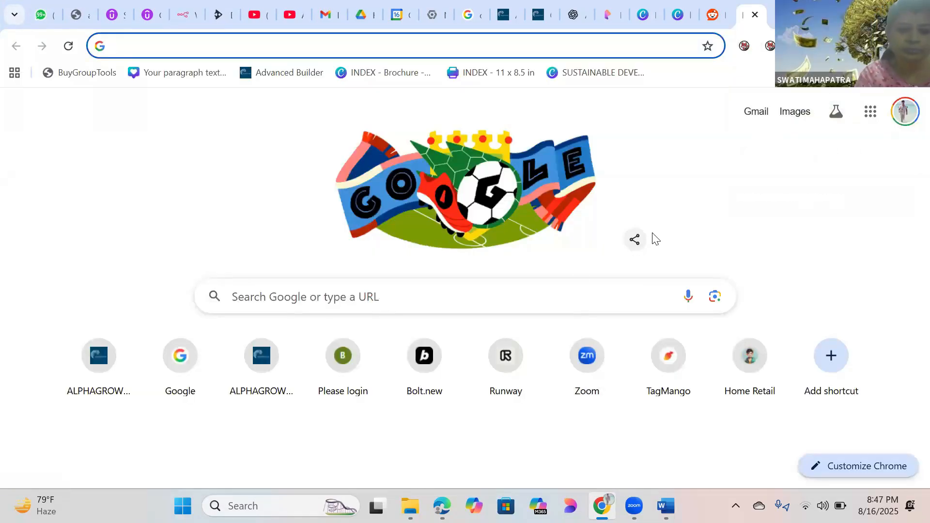
{"action": "left_click", "coordinate": [620, 302]}
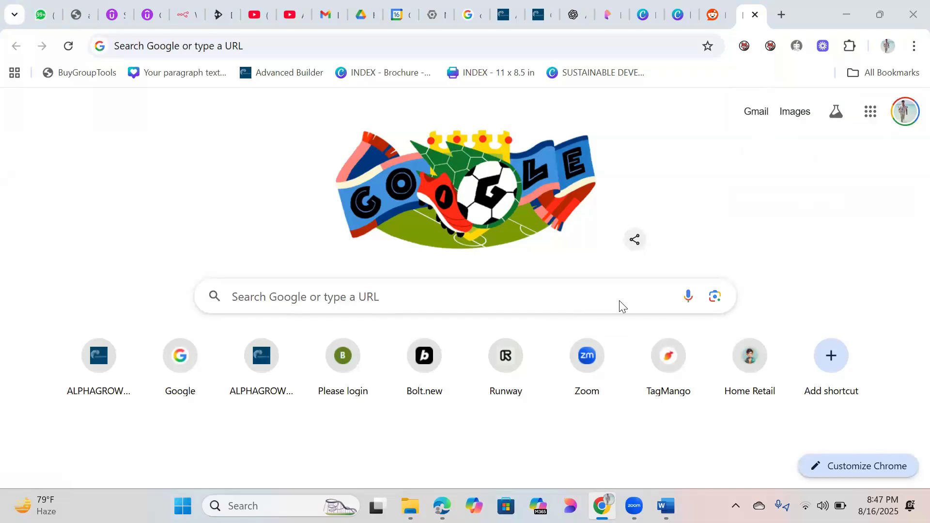
{"action": "key", "text": "alt+Tab"}
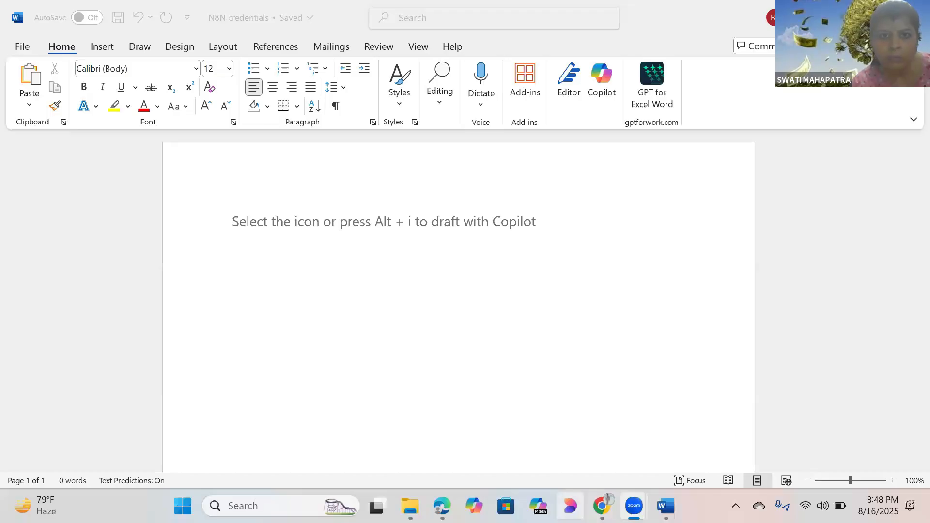
{"action": "left_click", "coordinate": [842, 18]}
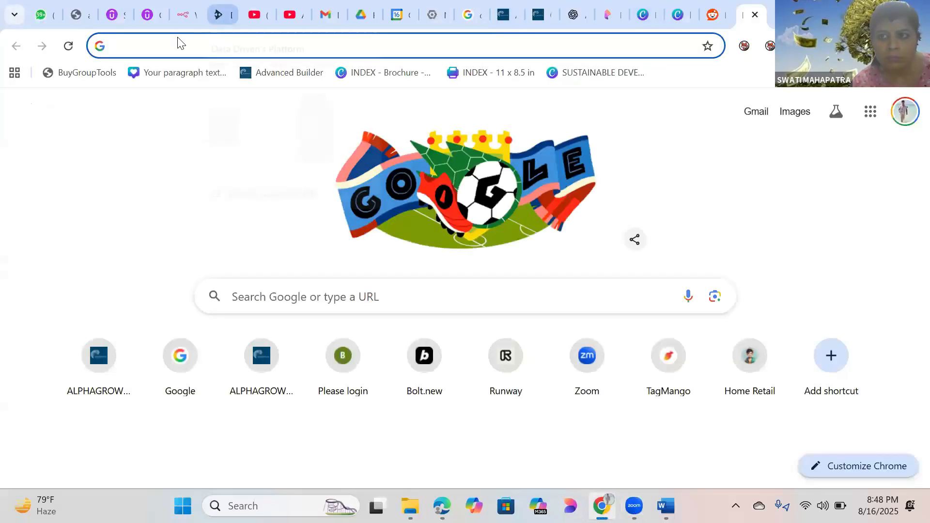
{"action": "left_click", "coordinate": [180, 15]}
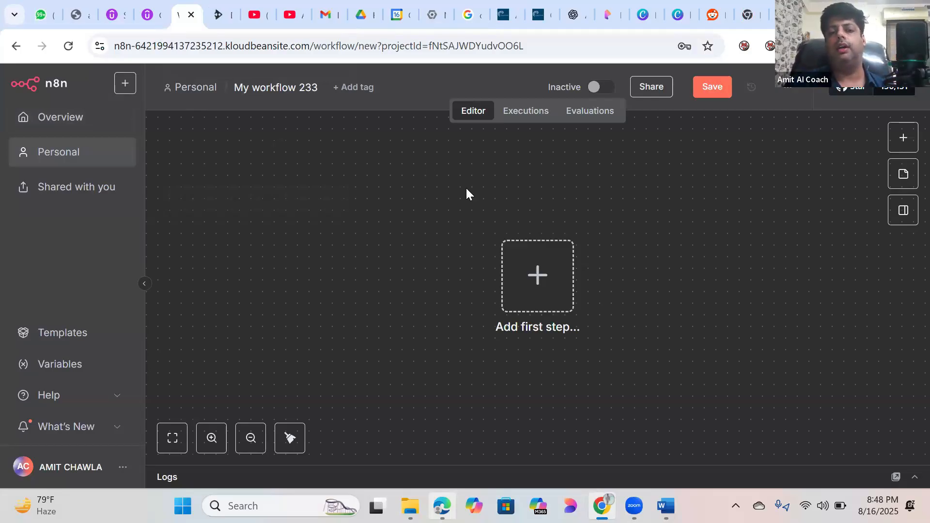
{"action": "key", "text": "alt+Tab"}
Step: Delete the trigger–agent and Tool–Google Calendar links, then relink the chat trigger to AI Agent
{"action": "left_click", "coordinate": [460, 174]}
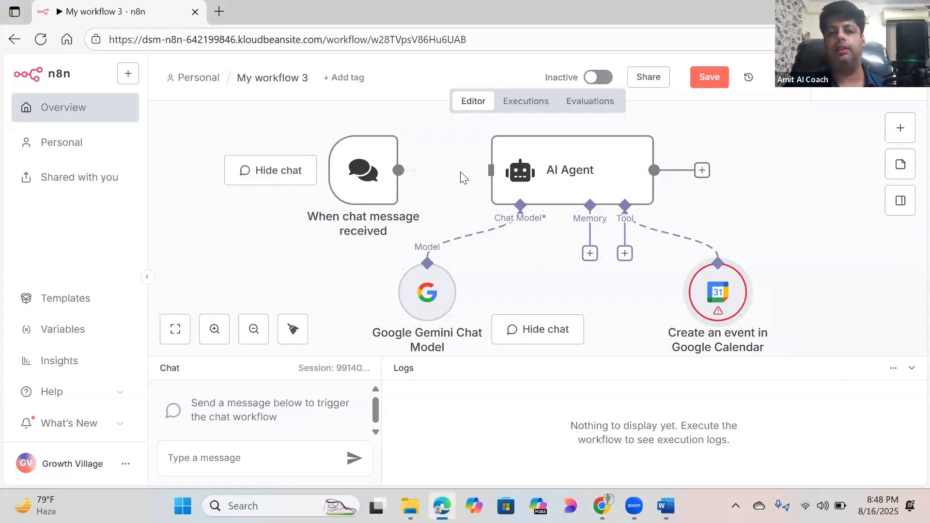
{"action": "mouse_move", "coordinate": [466, 238]}
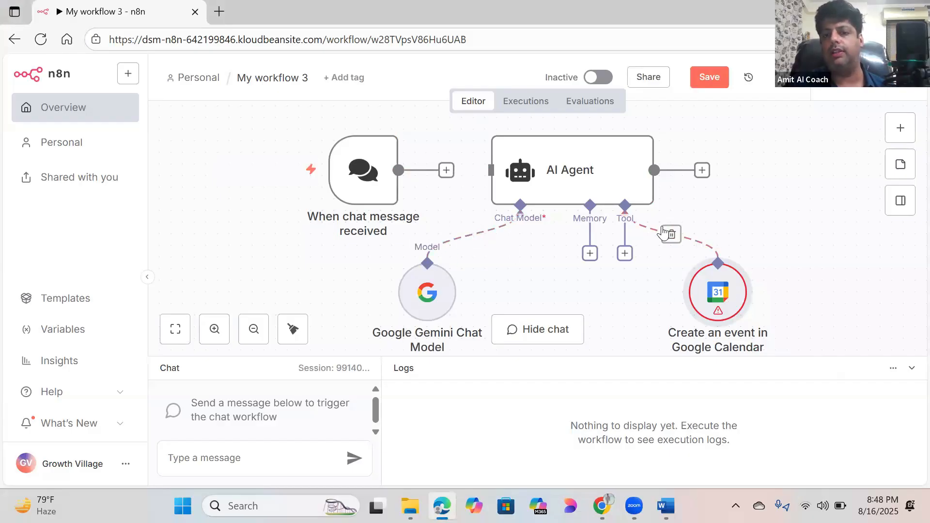
{"action": "left_click", "coordinate": [671, 235]}
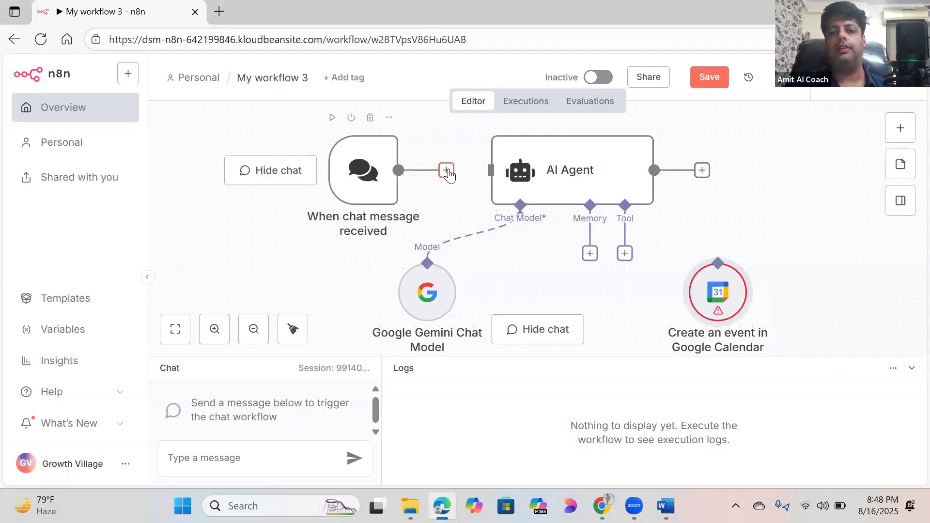
{"action": "left_click_drag", "start_coordinate": [445, 171], "coordinate": [491, 170]}
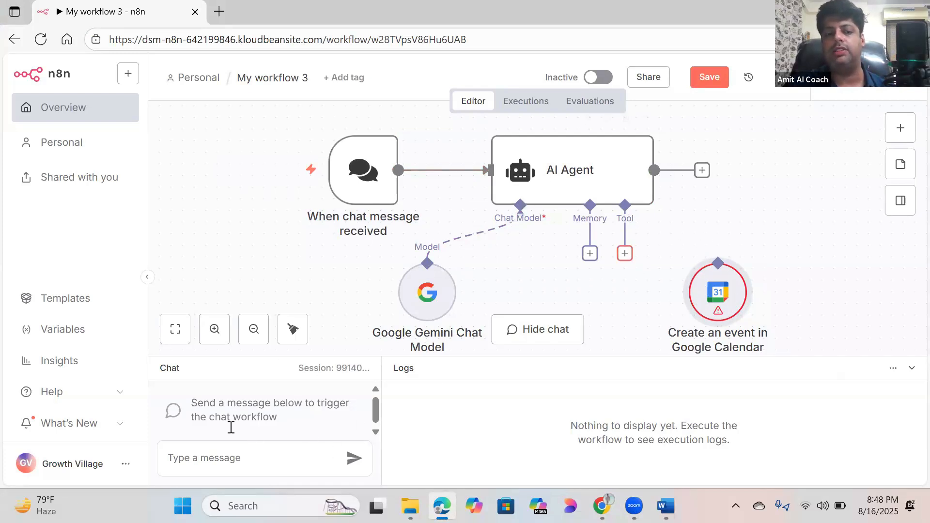
Step: Send 'HI' in the test chat and read the AI Agent's Bad request error in the logs
{"action": "left_click", "coordinate": [233, 459]}
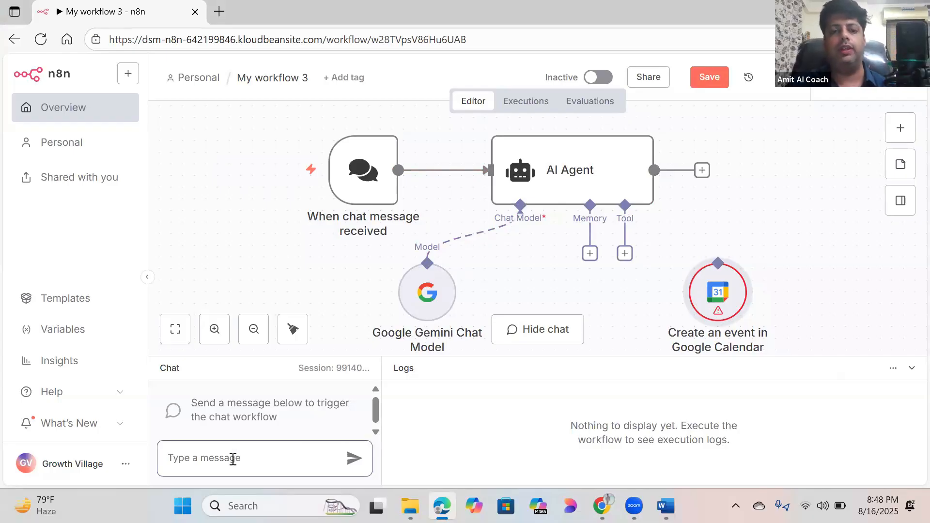
{"action": "type", "text": "HI"}
{"action": "key", "text": "Return"}
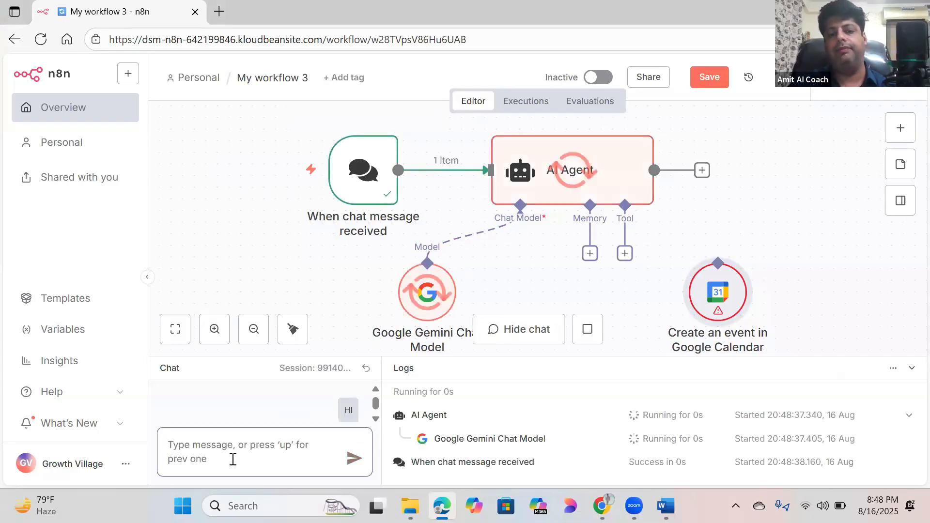
{"action": "left_click_drag", "start_coordinate": [376, 359], "coordinate": [352, 119]}
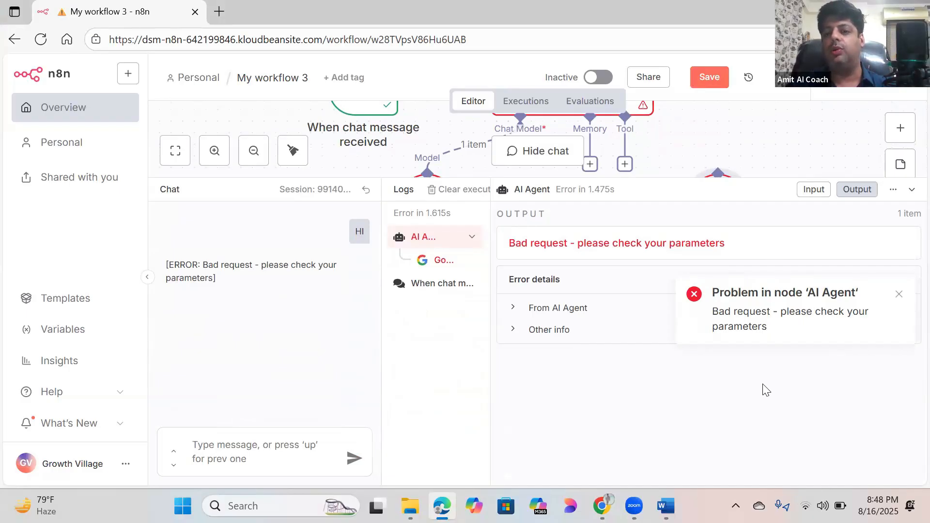
{"action": "left_click_drag", "start_coordinate": [381, 178], "coordinate": [381, 373]}
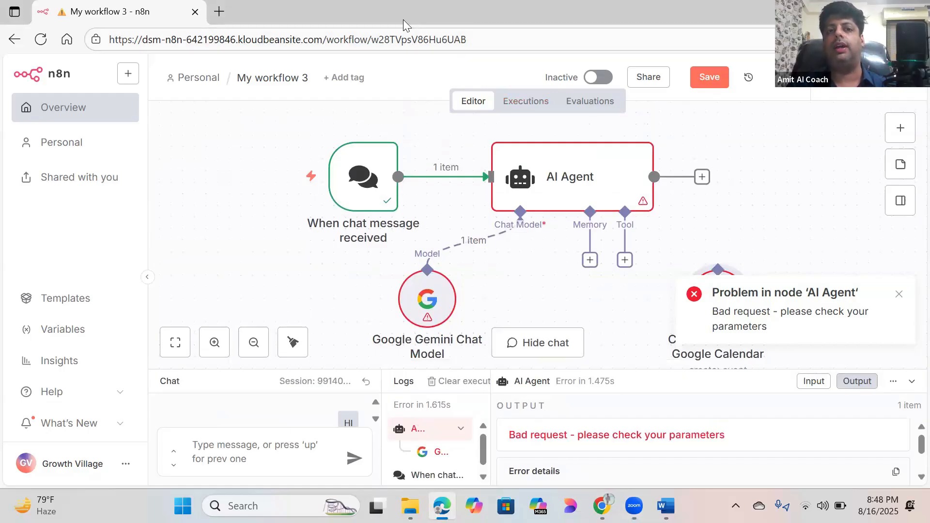
{"action": "left_click", "coordinate": [602, 506]}
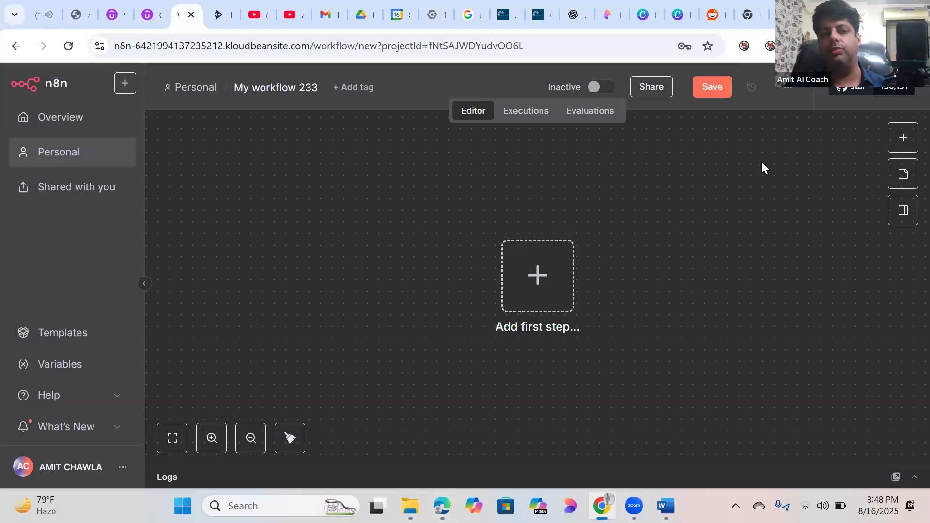
Step: Open the AC Calendar Booking Agent workflow from the Overview list
{"action": "left_click", "coordinate": [39, 122]}
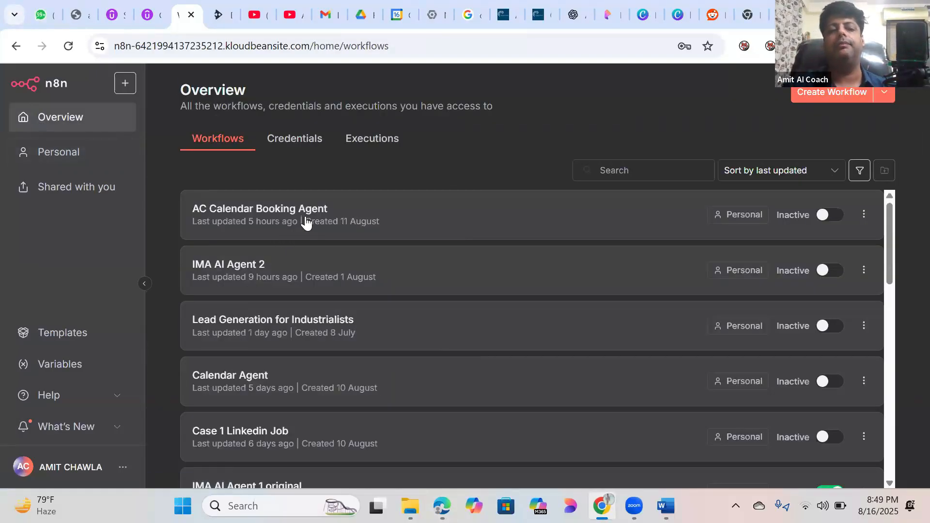
{"action": "left_click", "coordinate": [323, 219]}
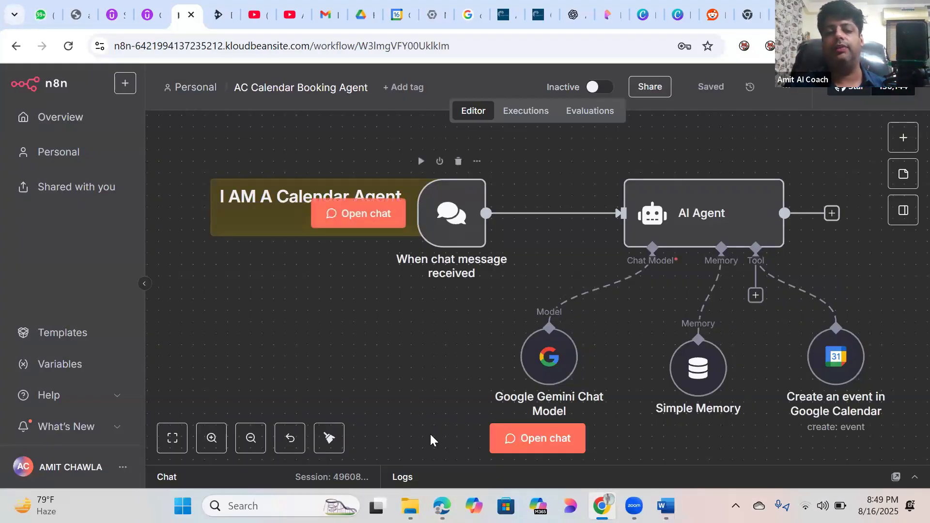
Step: Send 'Hi' to AC Calendar Booking Agent and get its booking greeting back
{"action": "left_click", "coordinate": [517, 441]}
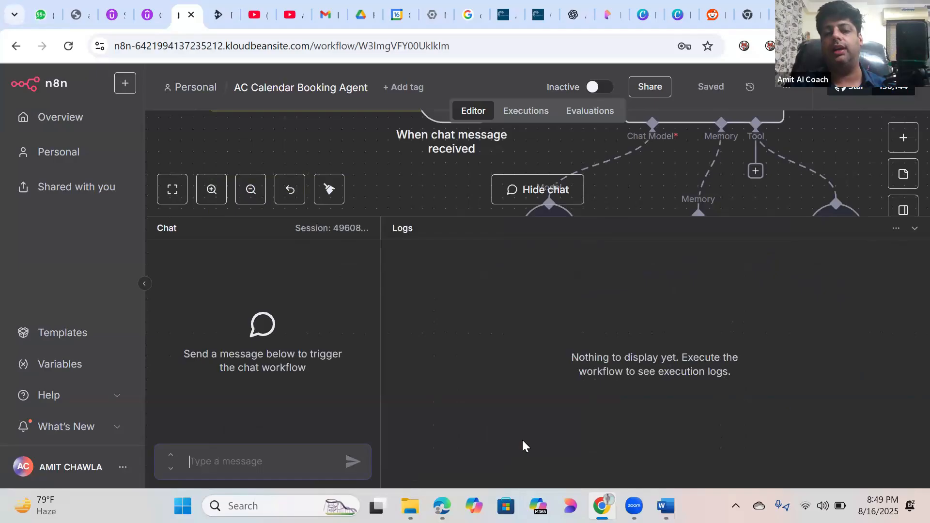
{"action": "type", "text": "Hi"}
{"action": "key", "text": "Return"}
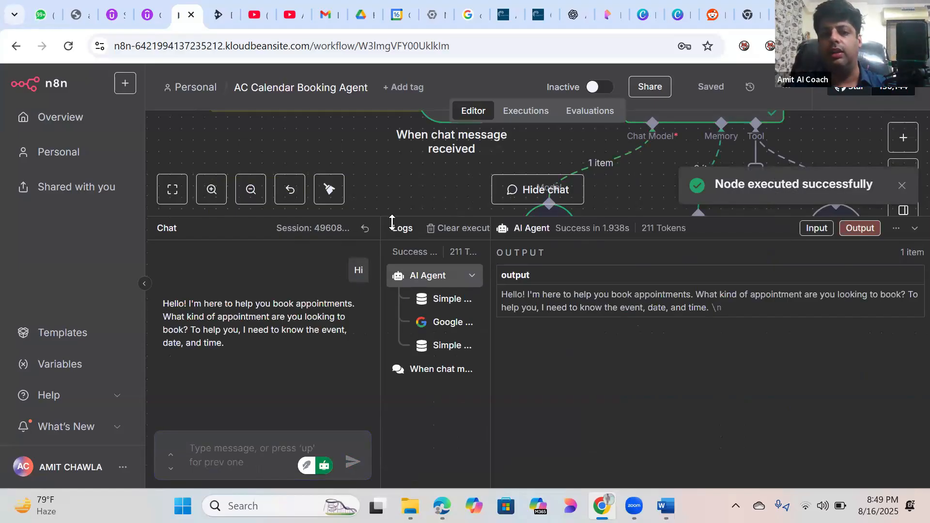
{"action": "left_click_drag", "start_coordinate": [396, 219], "coordinate": [421, 475]}
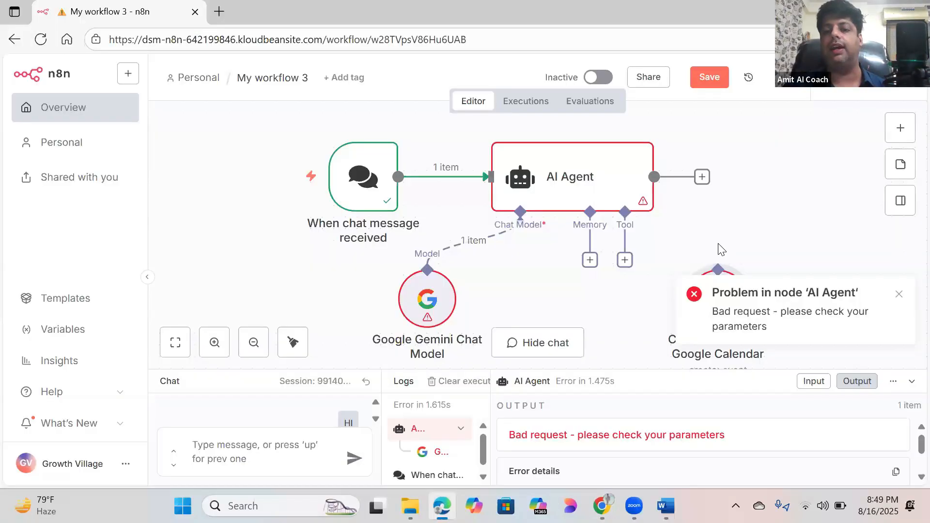
{"action": "left_click", "coordinate": [442, 506]}
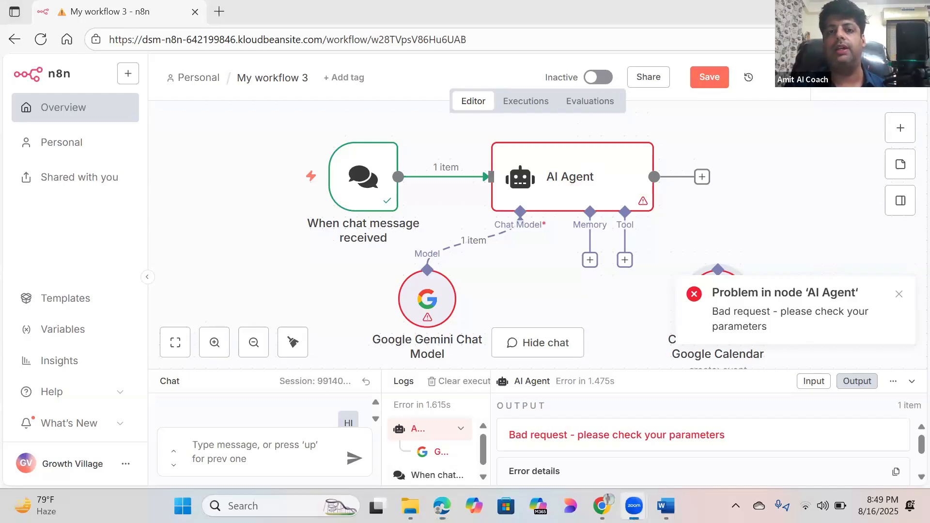
{"action": "left_click", "coordinate": [846, 12]}
Step: In a new tab, search Google for 'google cloud console' and scroll through the results
{"action": "left_click", "coordinate": [748, 18]}
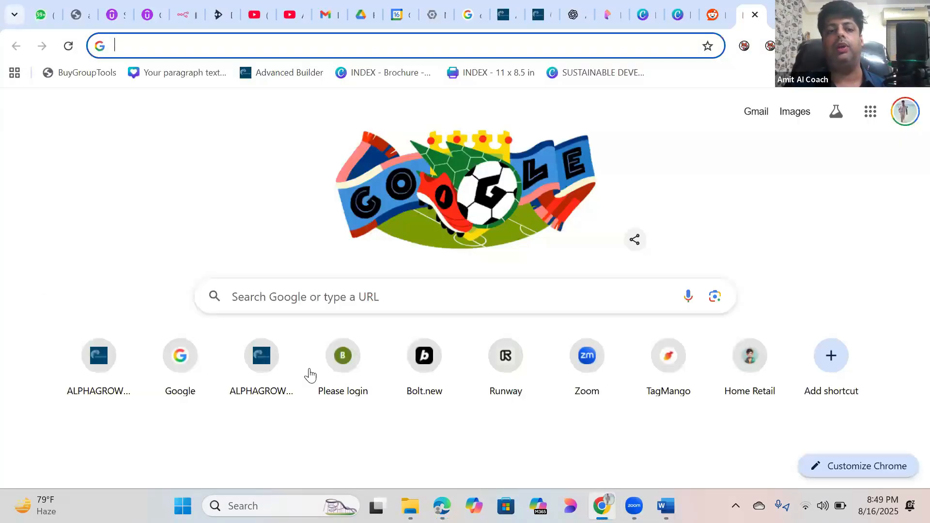
{"action": "left_click", "coordinate": [335, 301]}
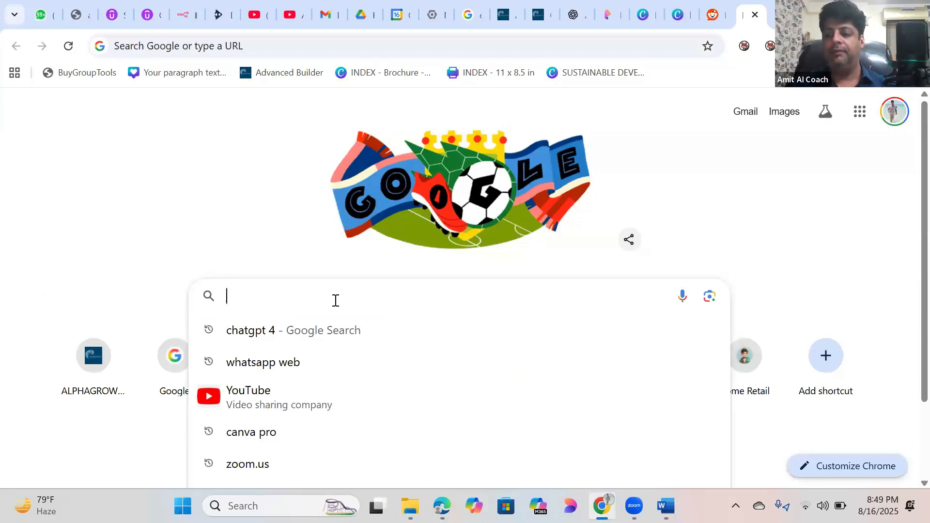
{"action": "type", "text": "Google"}
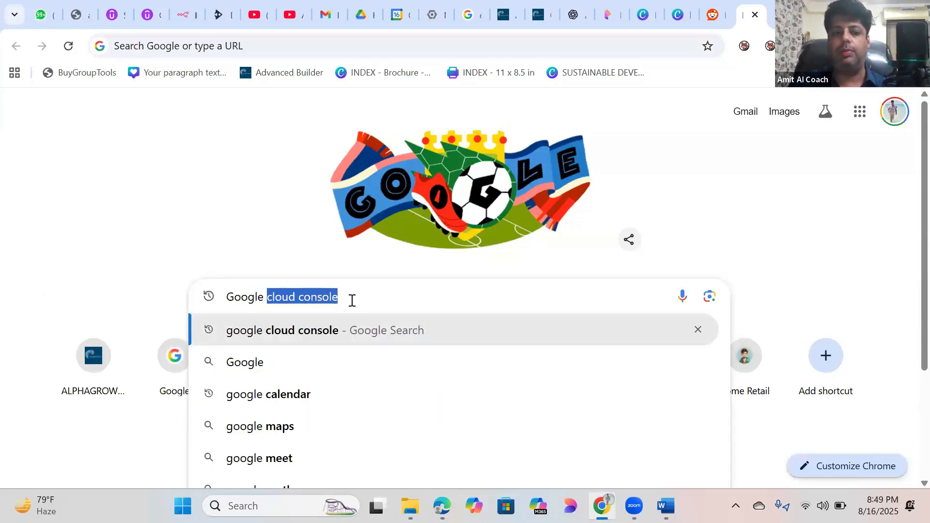
{"action": "left_click", "coordinate": [341, 330]}
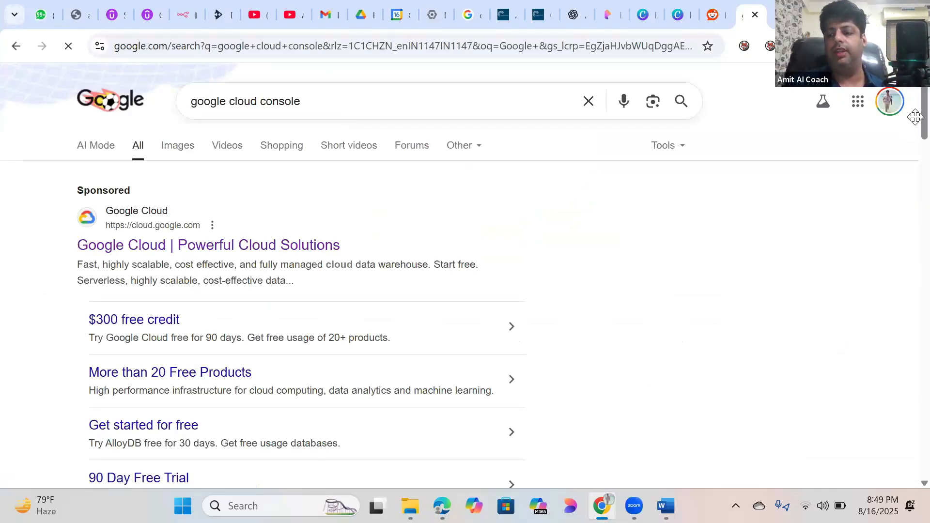
{"action": "scroll", "coordinate": [908, 121], "scroll_direction": "down", "scroll_amount": 5}
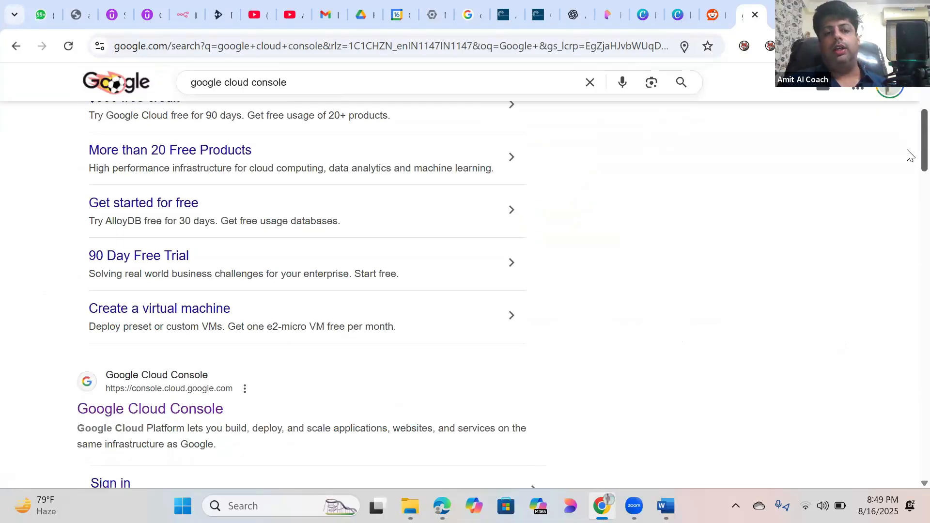
{"action": "scroll", "coordinate": [910, 136], "scroll_direction": "up", "scroll_amount": 4}
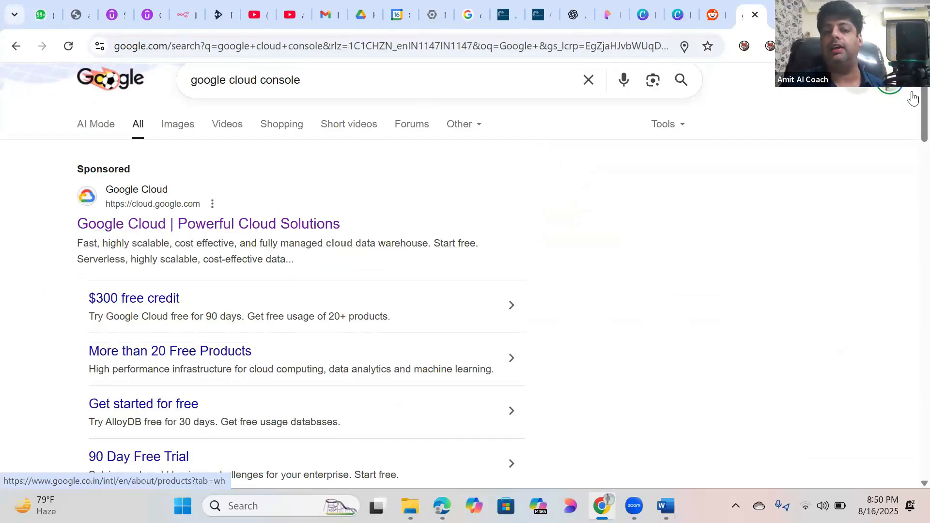
{"action": "scroll", "coordinate": [910, 133], "scroll_direction": "down", "scroll_amount": 7}
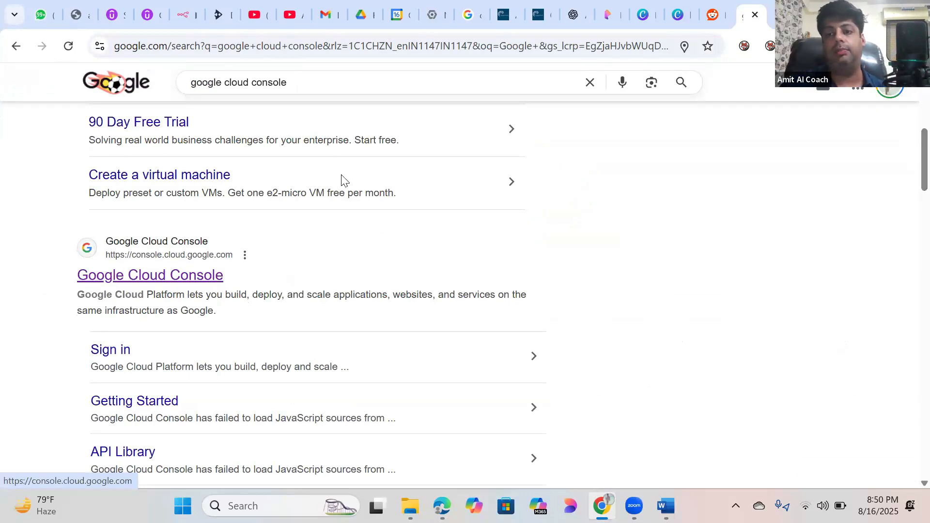
{"action": "scroll", "coordinate": [909, 102], "scroll_direction": "up", "scroll_amount": 7}
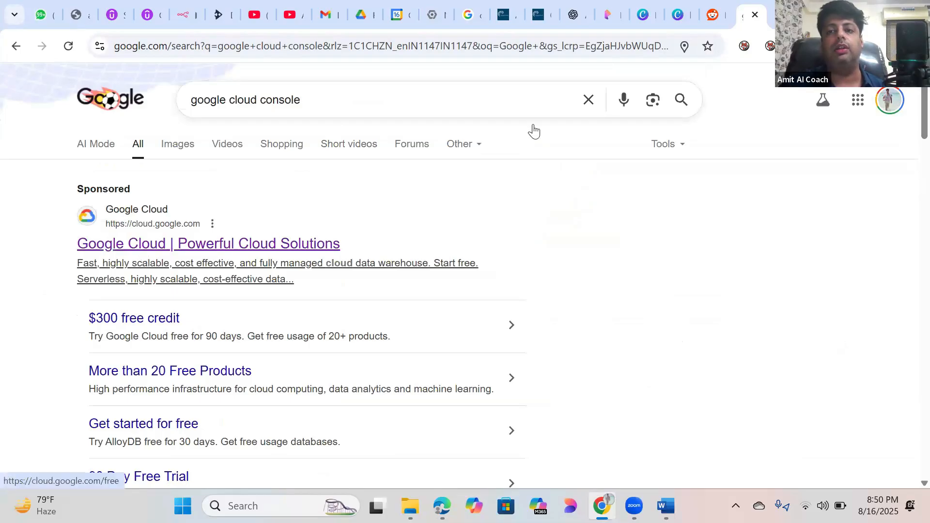
{"action": "scroll", "coordinate": [532, 123], "scroll_direction": "down", "scroll_amount": 8}
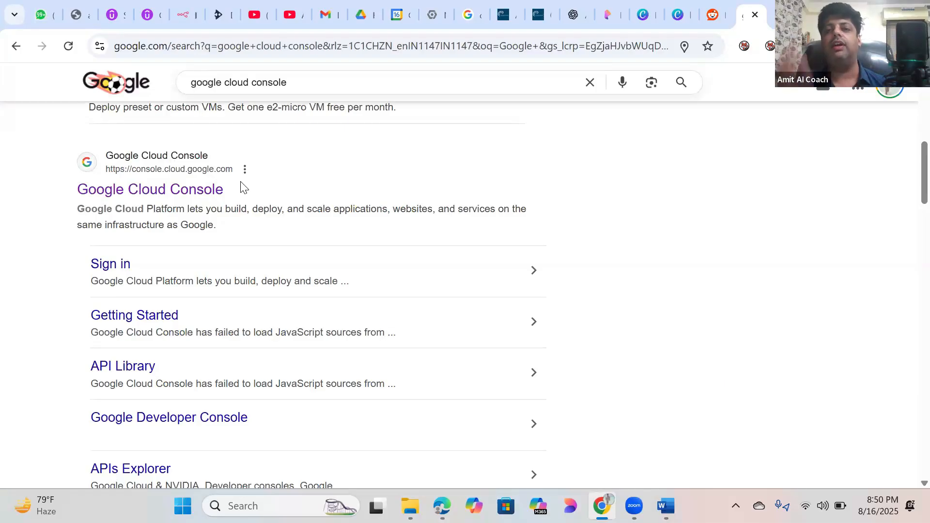
Step: Open Google Cloud Console's My First Project page, dismiss the Gemini tip, then switch to the N8N credentials document
{"action": "left_click", "coordinate": [205, 191]}
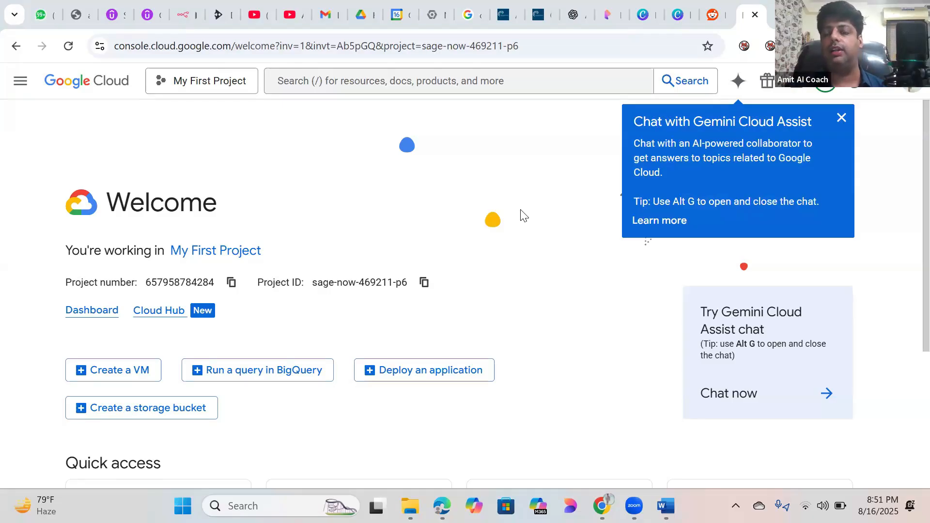
{"action": "left_click", "coordinate": [840, 119]}
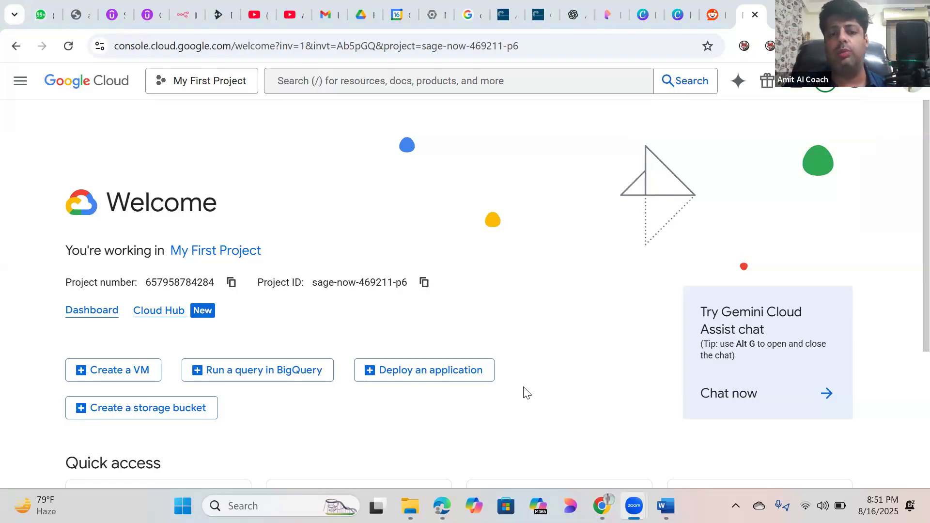
{"action": "left_click", "coordinate": [666, 506]}
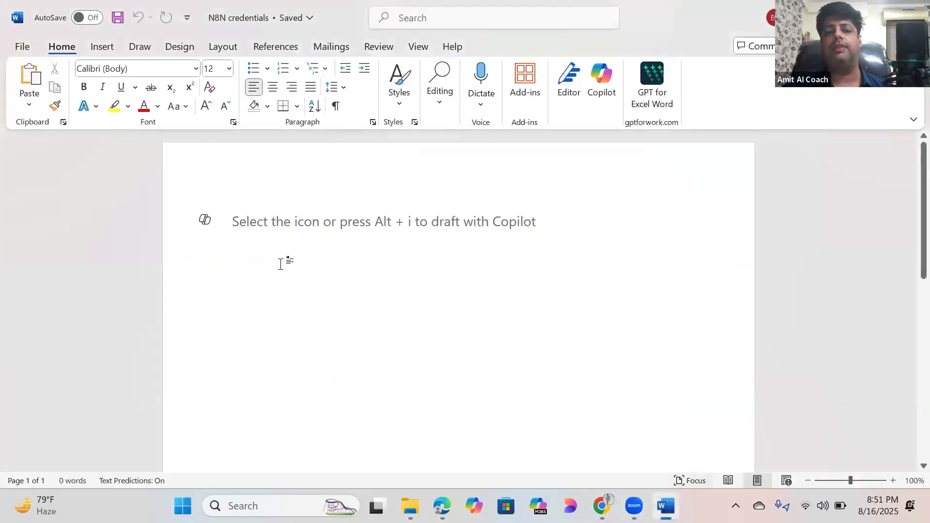
Step: Write the note line '1.Google Cloud Platform' in Word, start a new line, and return to Chrome
{"action": "type", "text": "G"}
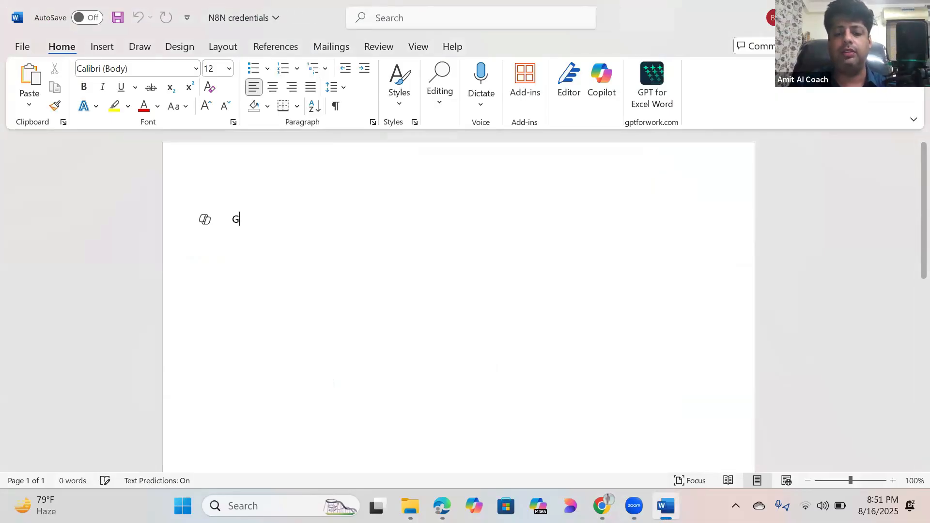
{"action": "type", "text": "oogle V"}
{"action": "key", "text": "BackSpace"}
{"action": "type", "text": "Cloud "}
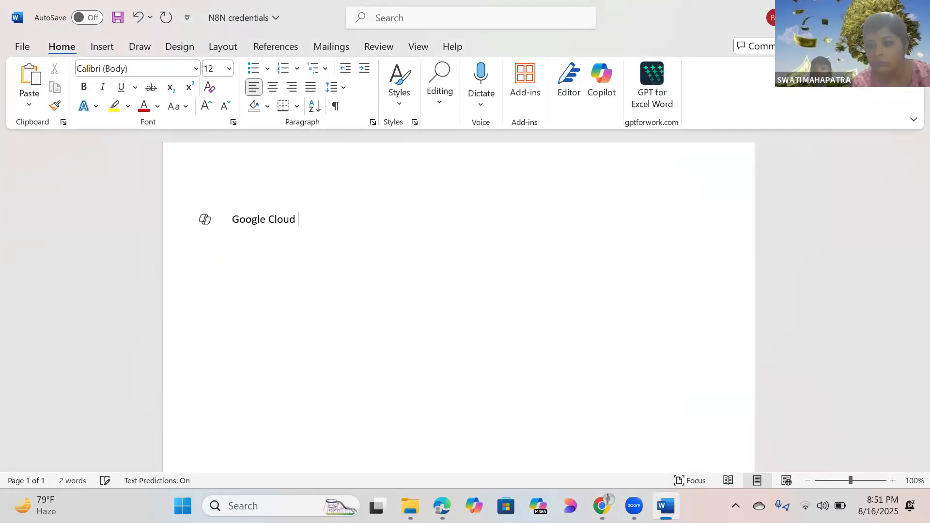
{"action": "type", "text": "c"}
{"action": "key", "text": "BackSpace"}
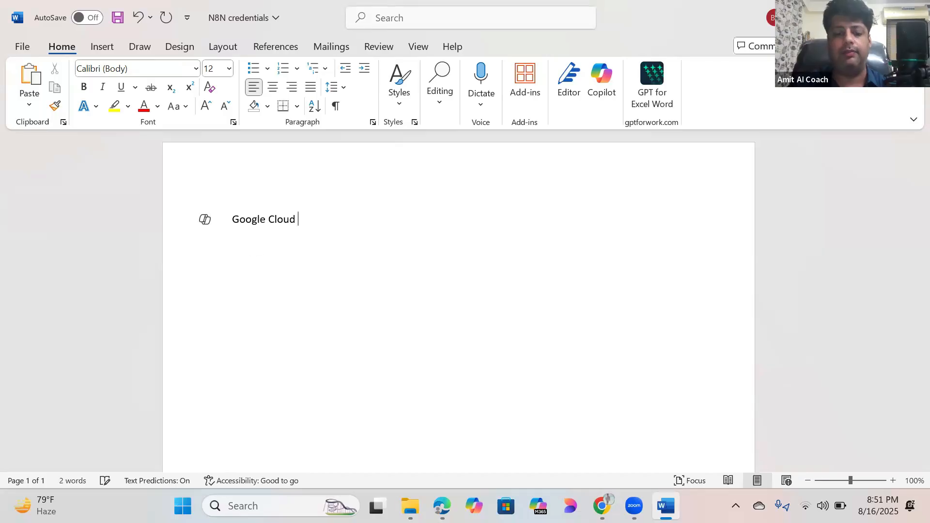
{"action": "type", "text": "Pl"}
{"action": "key", "text": "Tab"}
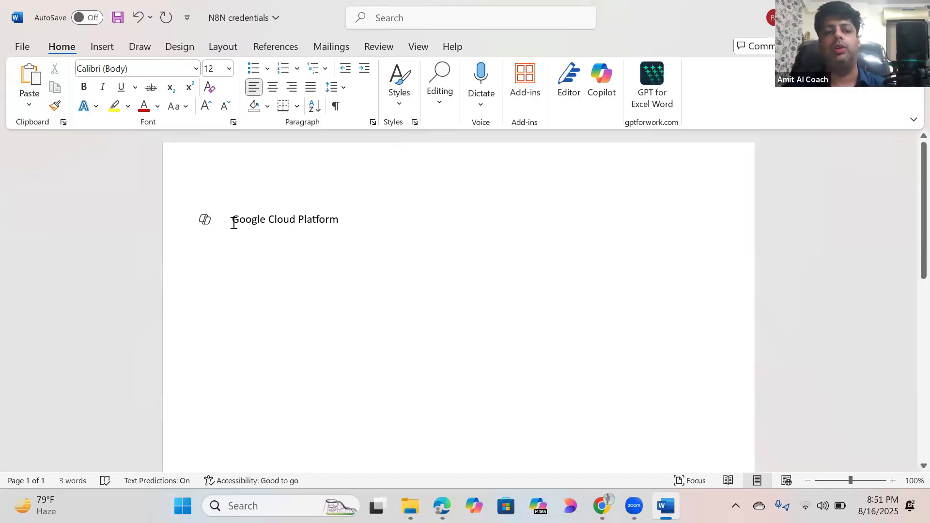
{"action": "type", "text": "1."}
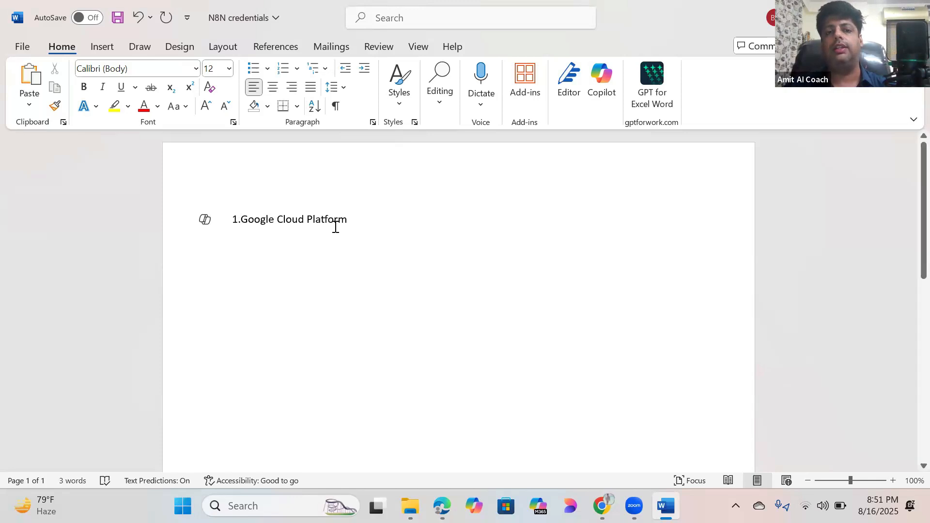
{"action": "key", "text": "Return"}
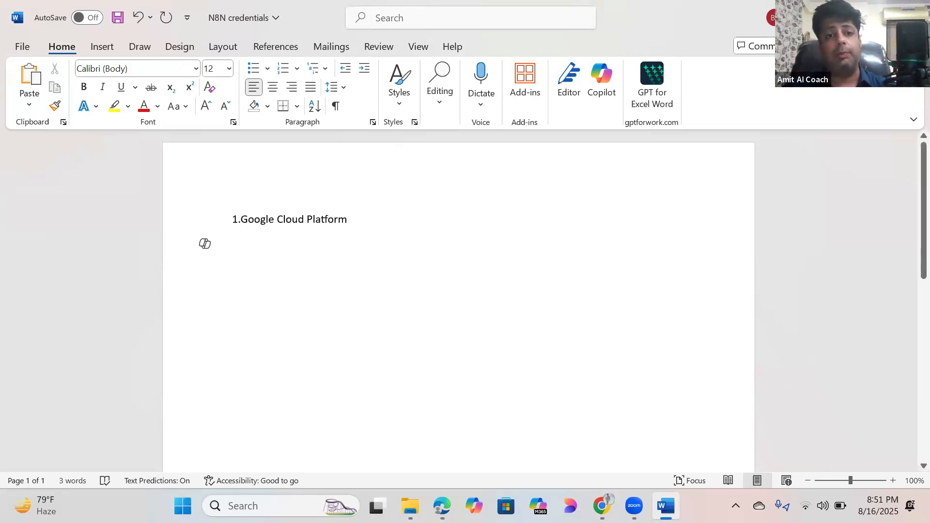
{"action": "key", "text": "alt+Tab"}
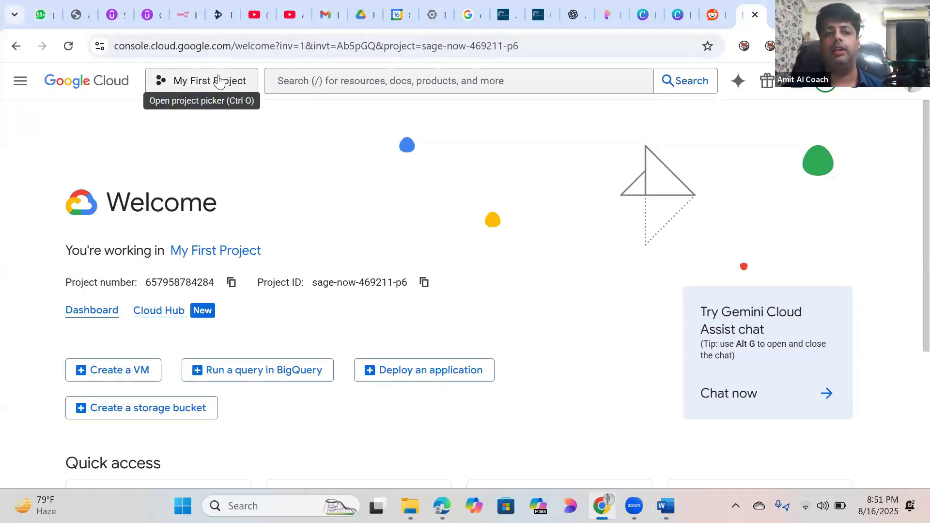
Step: Reopen Google Cloud Console from the search results and open the project picker listing My First Project, N8N Application, N8N Credentials
{"action": "left_click", "coordinate": [189, 84]}
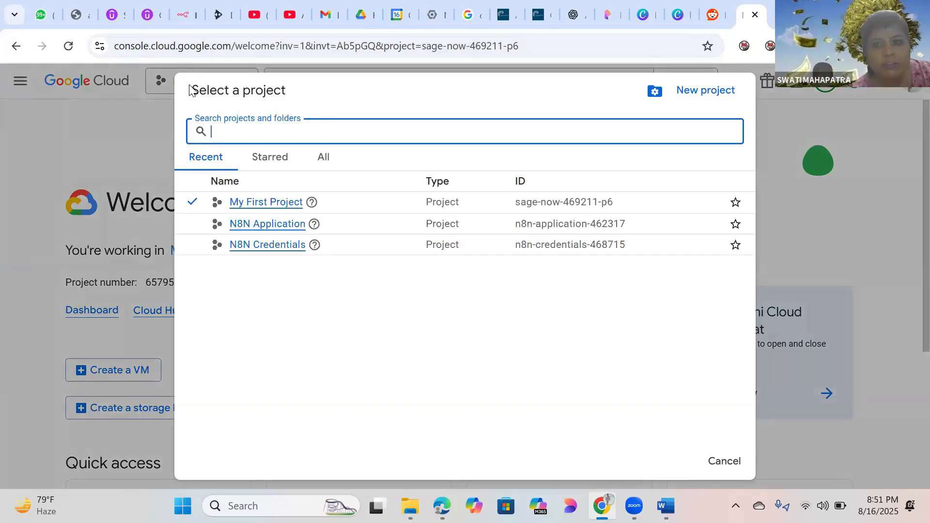
{"action": "left_click", "coordinate": [140, 133]}
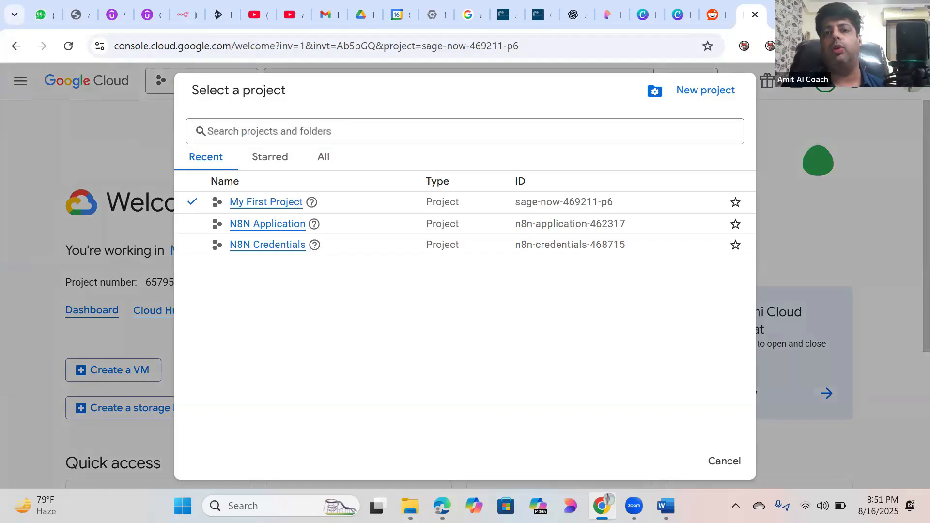
{"action": "left_click", "coordinate": [14, 45]}
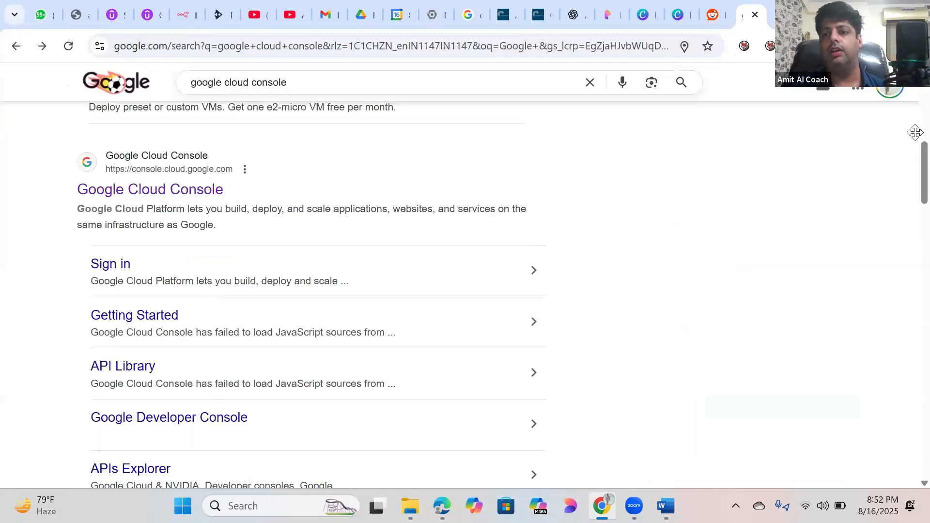
{"action": "scroll", "coordinate": [611, 160], "scroll_direction": "up", "scroll_amount": 10}
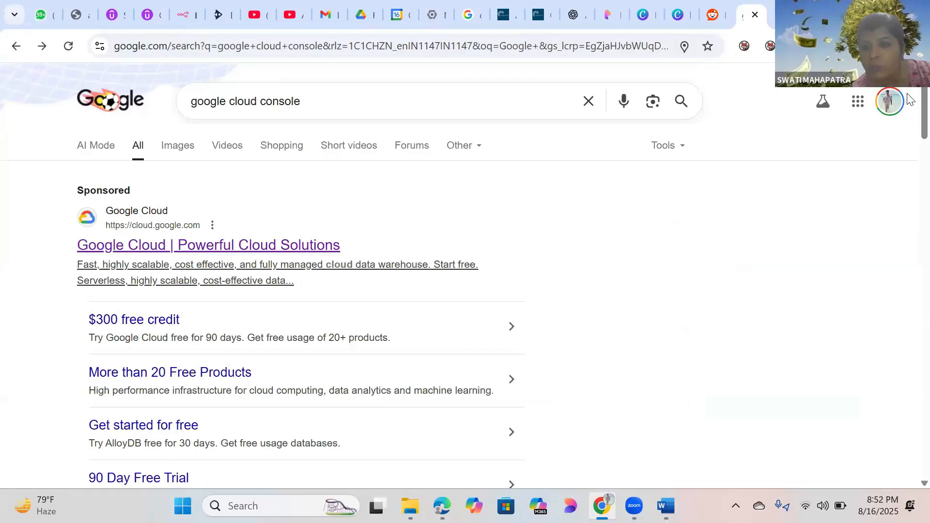
{"action": "scroll", "coordinate": [907, 132], "scroll_direction": "down", "scroll_amount": 6}
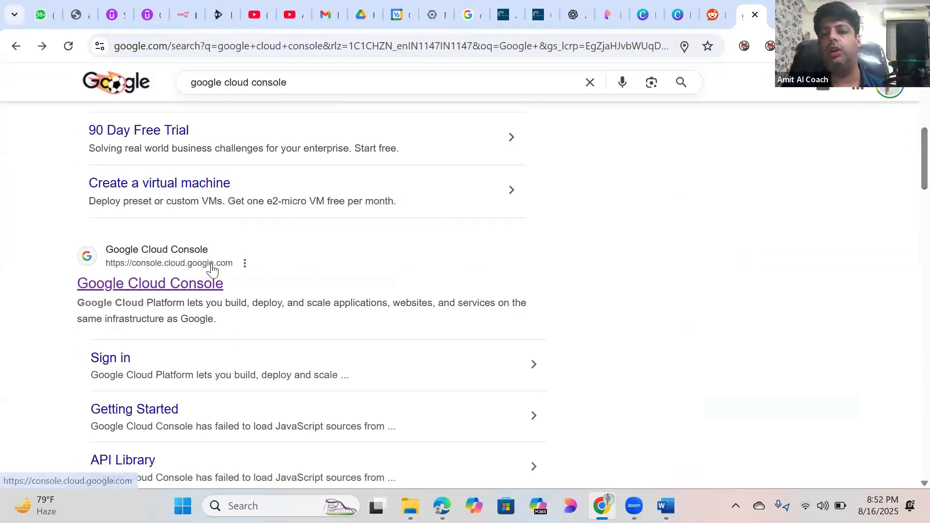
{"action": "left_click", "coordinate": [145, 289]}
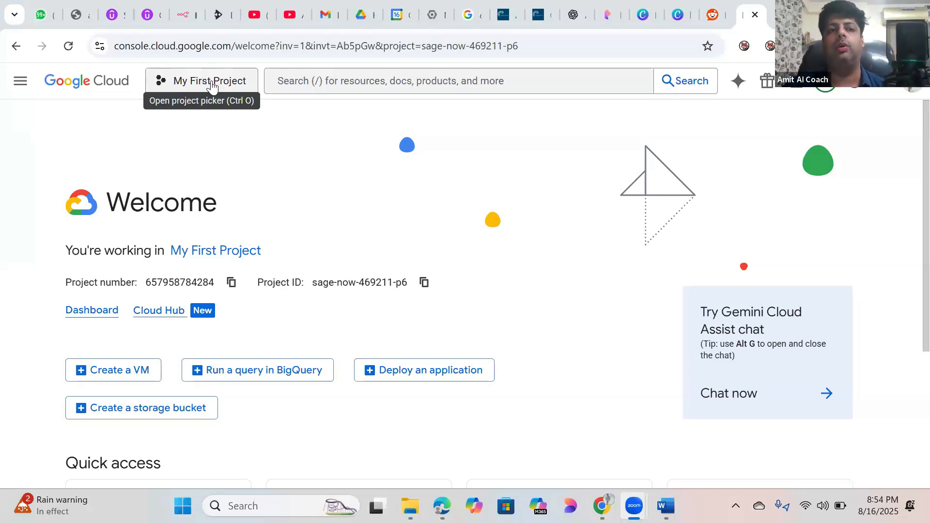
{"action": "left_click", "coordinate": [212, 80]}
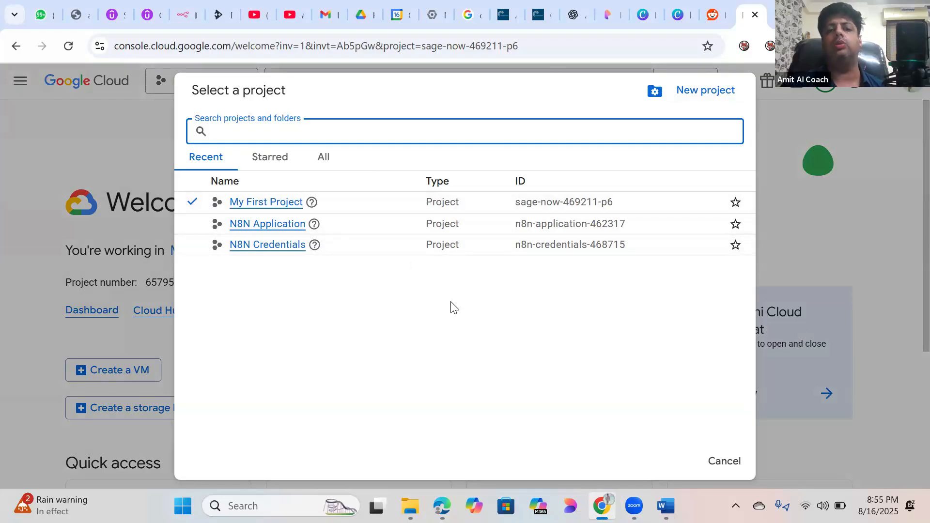
Step: Create a new project named 'N8N Application Part 2', replacing the default project name
{"action": "left_click", "coordinate": [691, 93]}
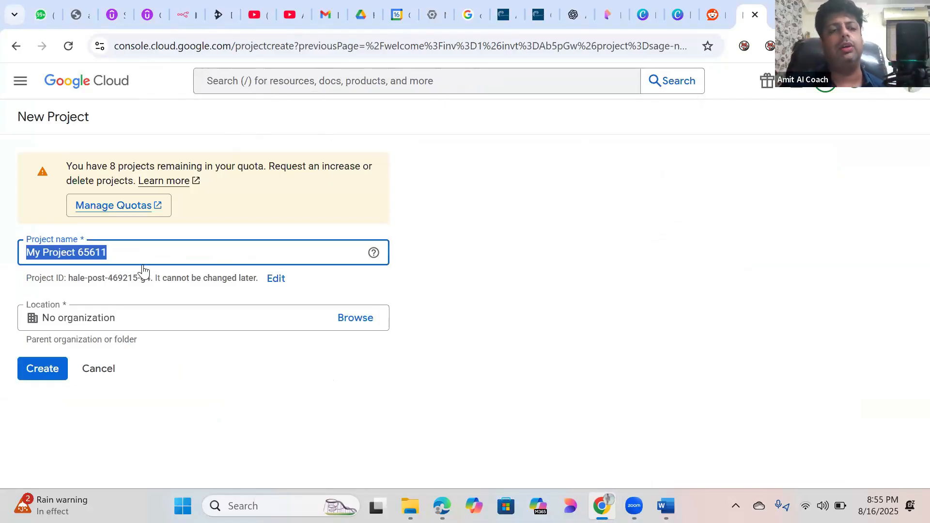
{"action": "left_click", "coordinate": [131, 255]}
{"action": "key", "text": "BackSpace"}
{"action": "key", "text": "BackSpace"}
{"action": "key", "text": "BackSpace"}
{"action": "key", "text": "BackSpace"}
{"action": "key", "text": "BackSpace"}
{"action": "key", "text": "BackSpace"}
{"action": "key", "text": "BackSpace"}
{"action": "key", "text": "BackSpace"}
{"action": "key", "text": "BackSpace"}
{"action": "key", "text": "BackSpace"}
{"action": "key", "text": "BackSpace"}
{"action": "key", "text": "BackSpace"}
{"action": "key", "text": "BackSpace"}
{"action": "key", "text": "BackSpace"}
{"action": "key", "text": "BackSpace"}
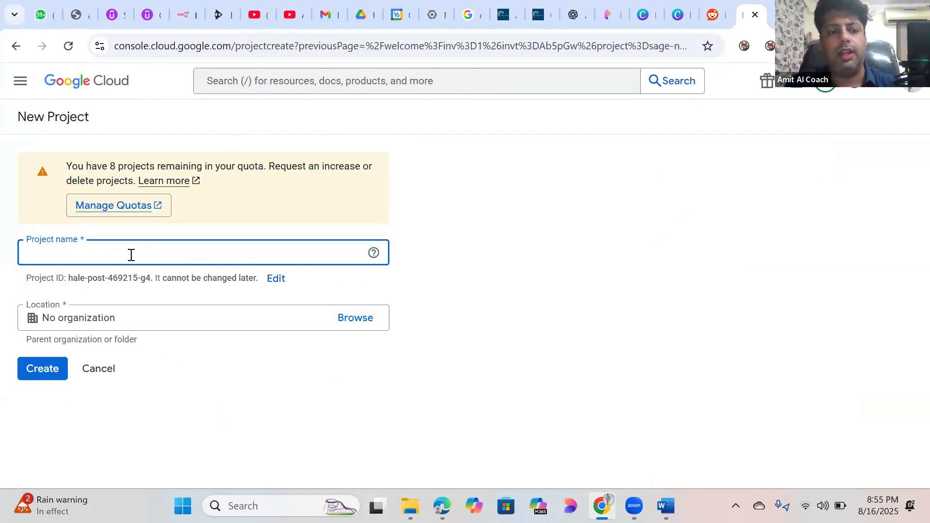
{"action": "type", "text": "N8N "}
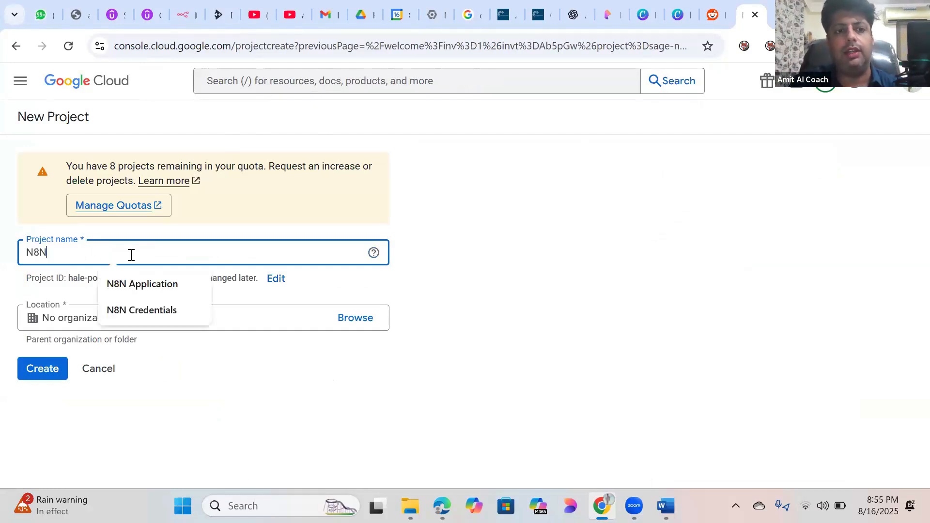
{"action": "type", "text": "Appli"}
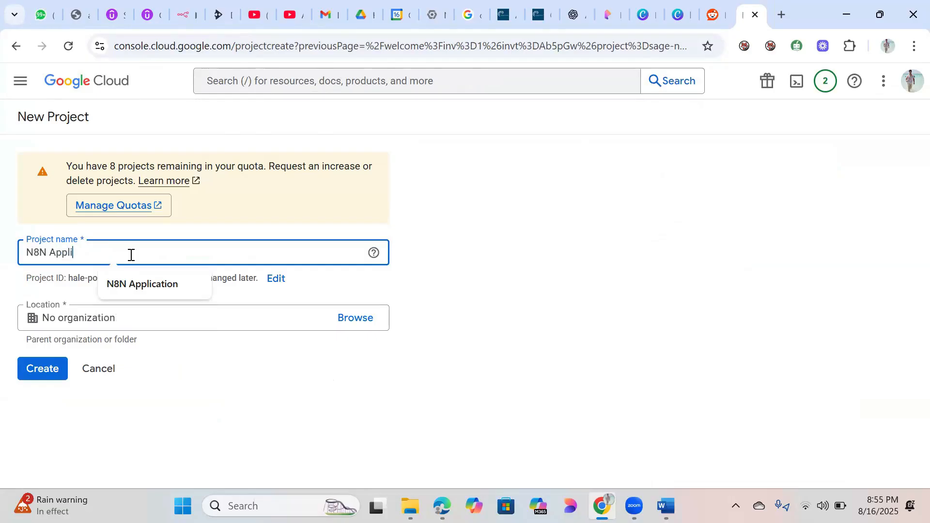
{"action": "type", "text": "cation "}
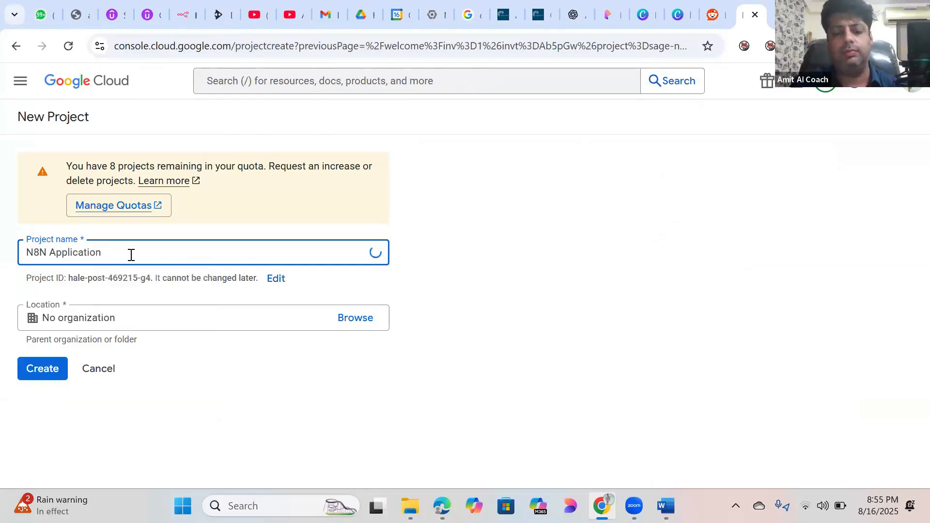
{"action": "type", "text": "Part 1"}
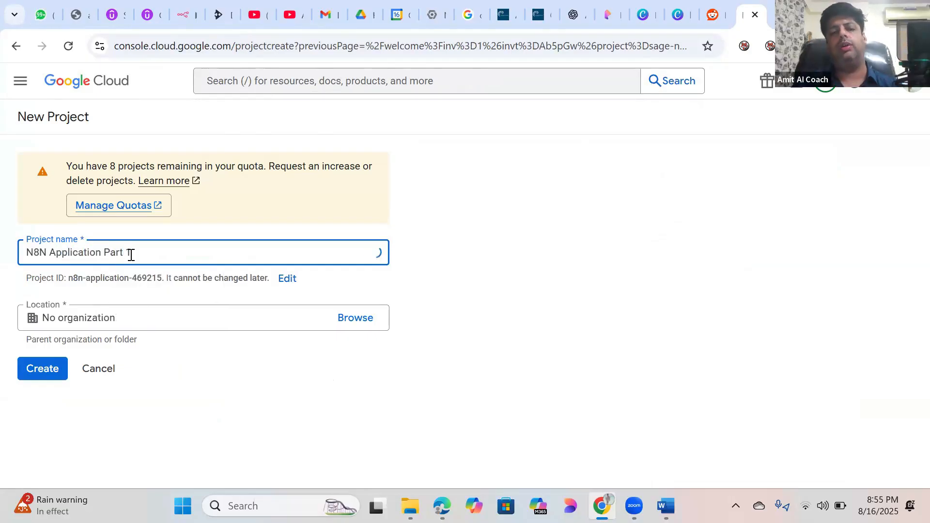
{"action": "key", "text": "BackSpace"}
{"action": "type", "text": "2"}
{"action": "left_click", "coordinate": [437, 283]}
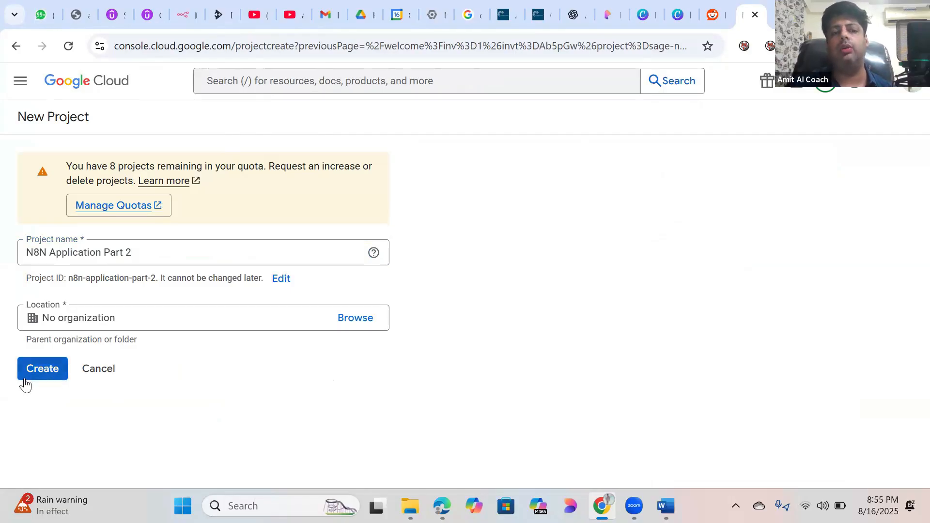
{"action": "left_click", "coordinate": [45, 373]}
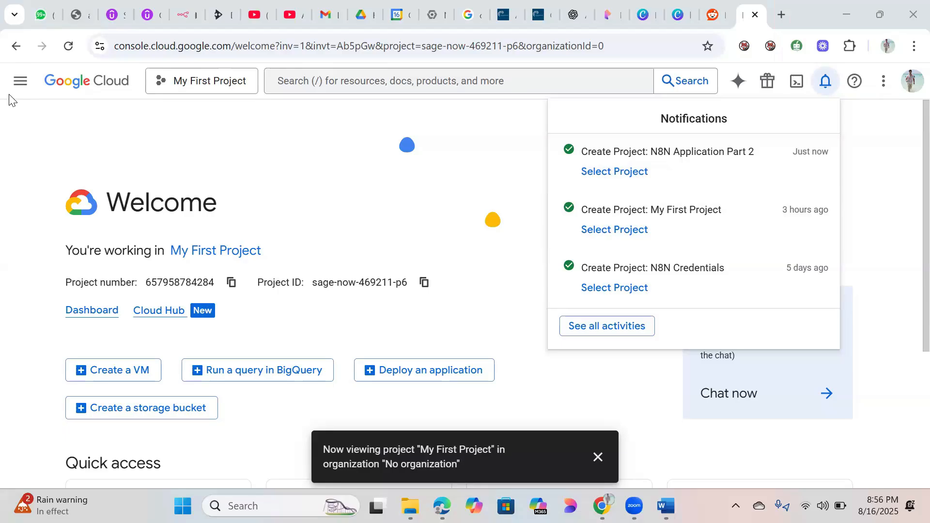
Step: Open the console navigation menu and pin APIs & Services to the pinned products
{"action": "left_click", "coordinate": [20, 87]}
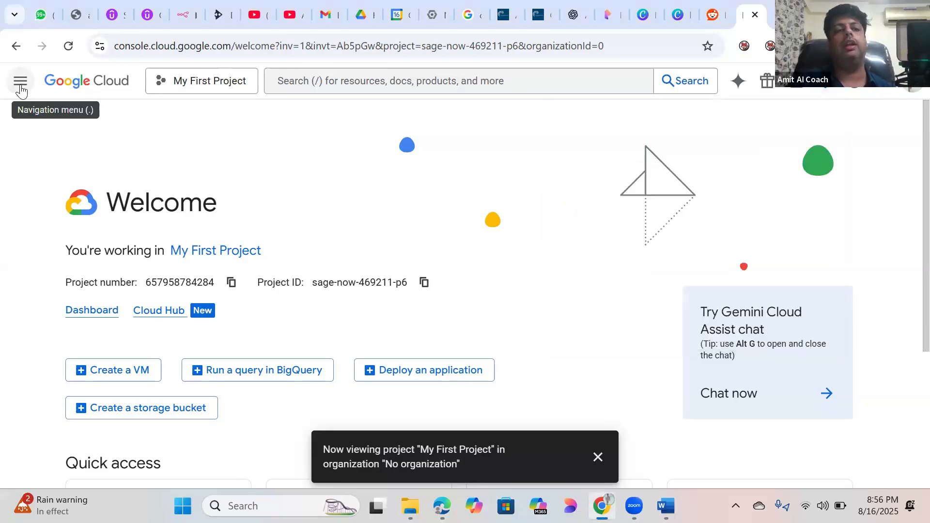
{"action": "left_click", "coordinate": [21, 86]}
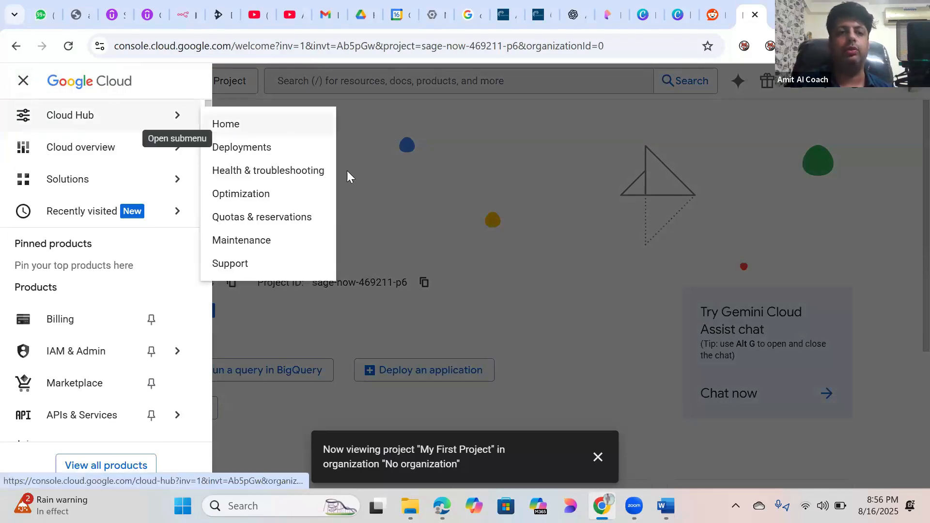
{"action": "left_click", "coordinate": [370, 117]}
{"action": "left_click", "coordinate": [20, 83]}
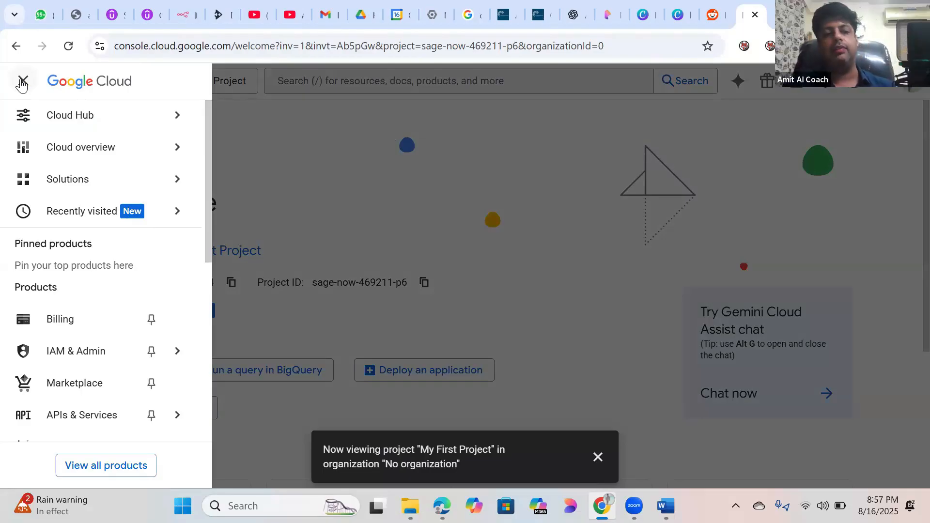
{"action": "mouse_move", "coordinate": [193, 146]}
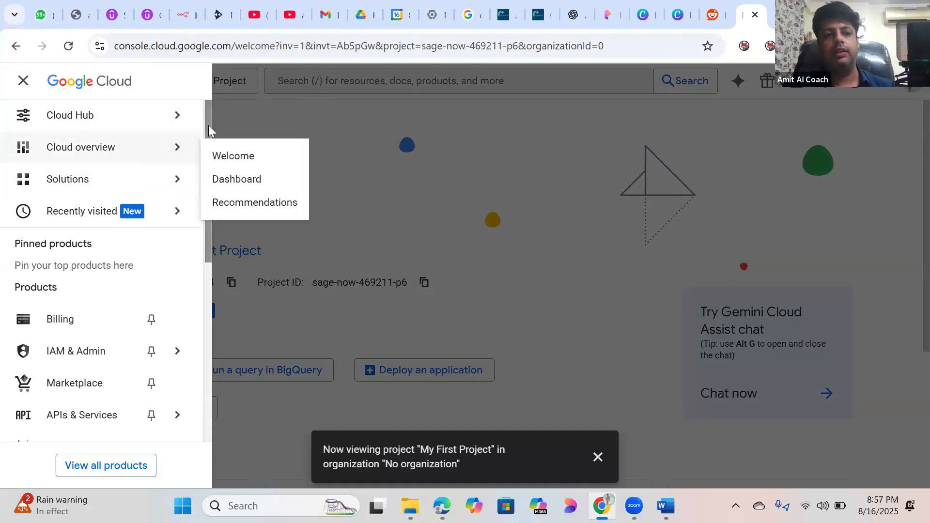
{"action": "scroll", "coordinate": [208, 145], "scroll_direction": "down", "scroll_amount": 3}
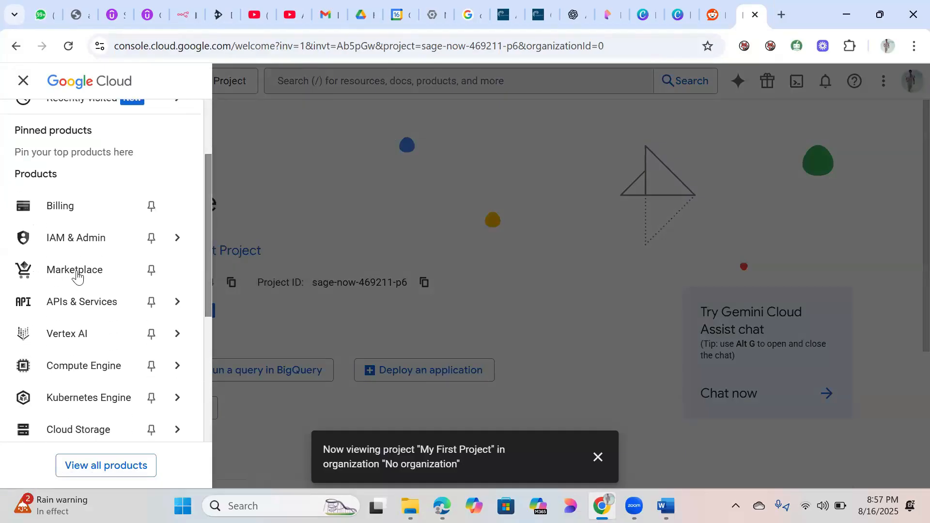
{"action": "mouse_move", "coordinate": [106, 313]}
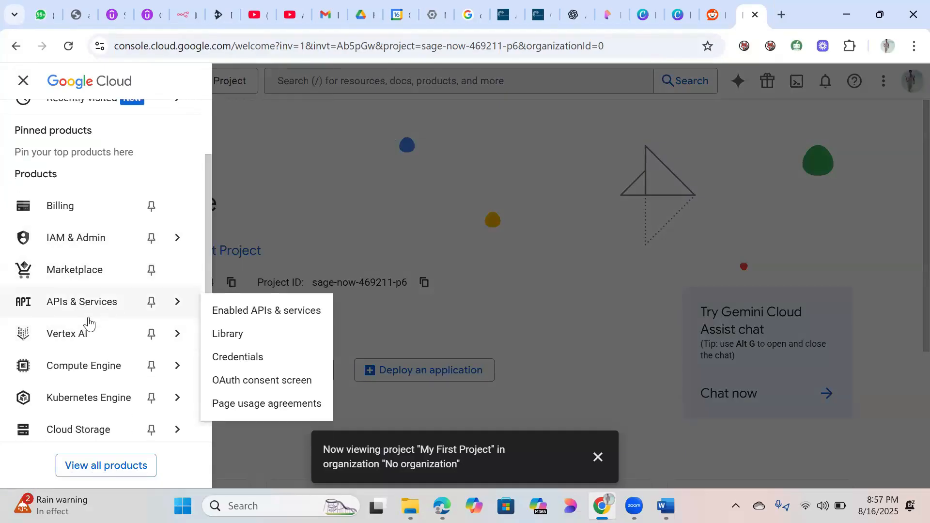
{"action": "left_click", "coordinate": [152, 304]}
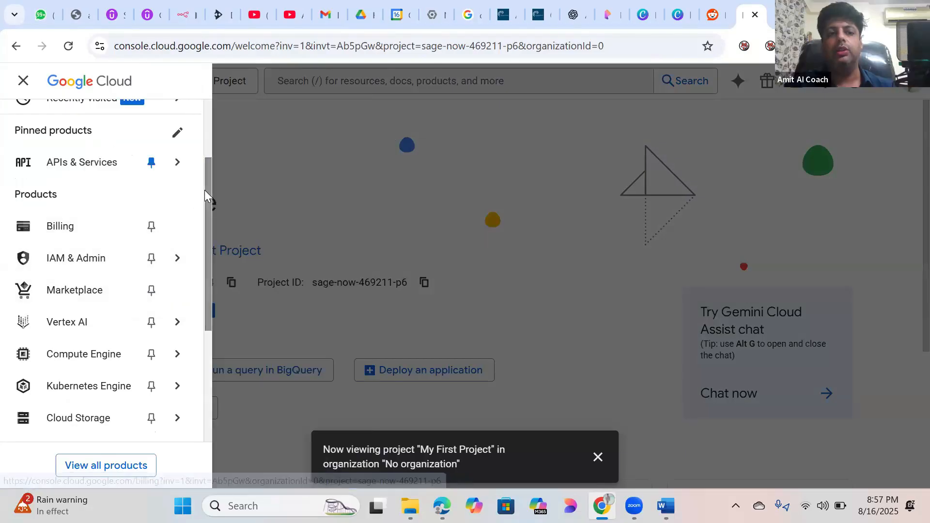
Step: Go to the OAuth consent screen under APIs & Services
{"action": "scroll", "coordinate": [208, 145], "scroll_direction": "up", "scroll_amount": 2}
{"action": "scroll", "coordinate": [206, 138], "scroll_direction": "up", "scroll_amount": 1}
{"action": "mouse_move", "coordinate": [147, 279]}
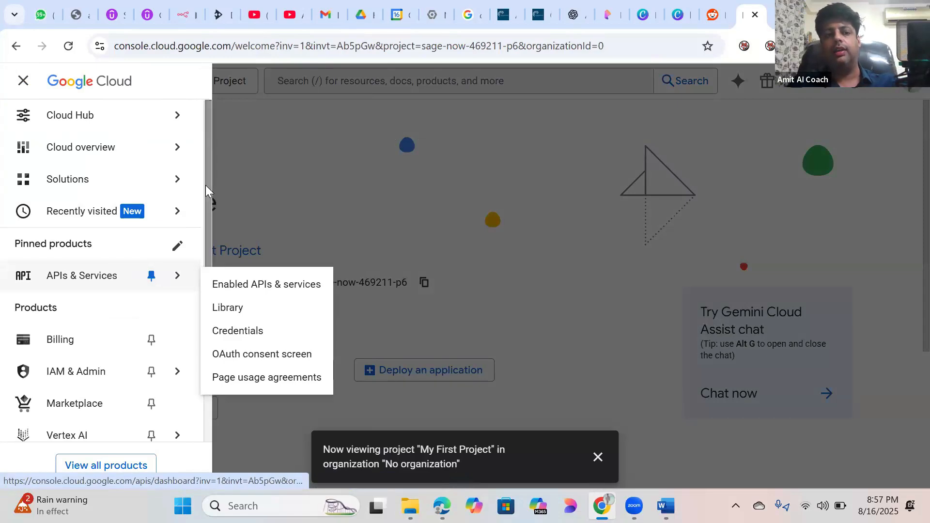
{"action": "scroll", "coordinate": [209, 233], "scroll_direction": "down", "scroll_amount": 1}
{"action": "scroll", "coordinate": [207, 237], "scroll_direction": "down", "scroll_amount": 3}
{"action": "mouse_move", "coordinate": [56, 246]}
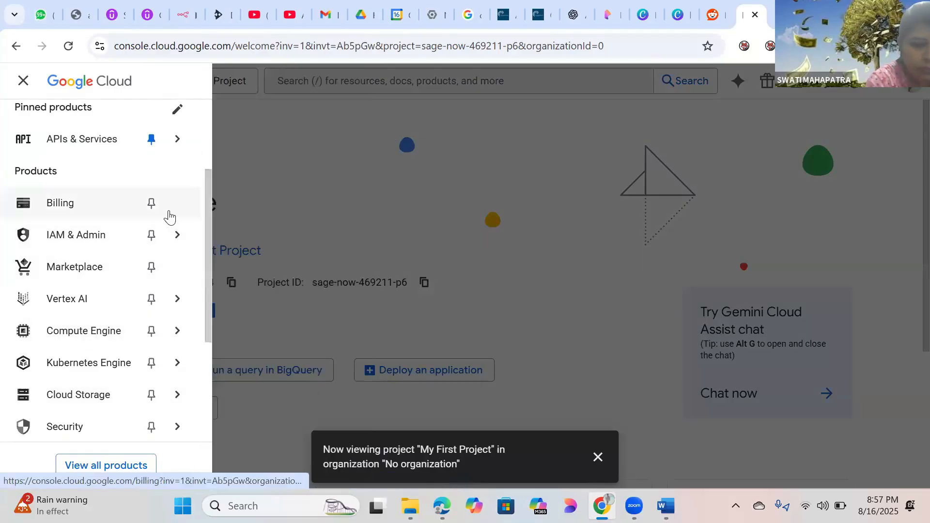
{"action": "left_click_drag", "start_coordinate": [208, 204], "coordinate": [207, 162]}
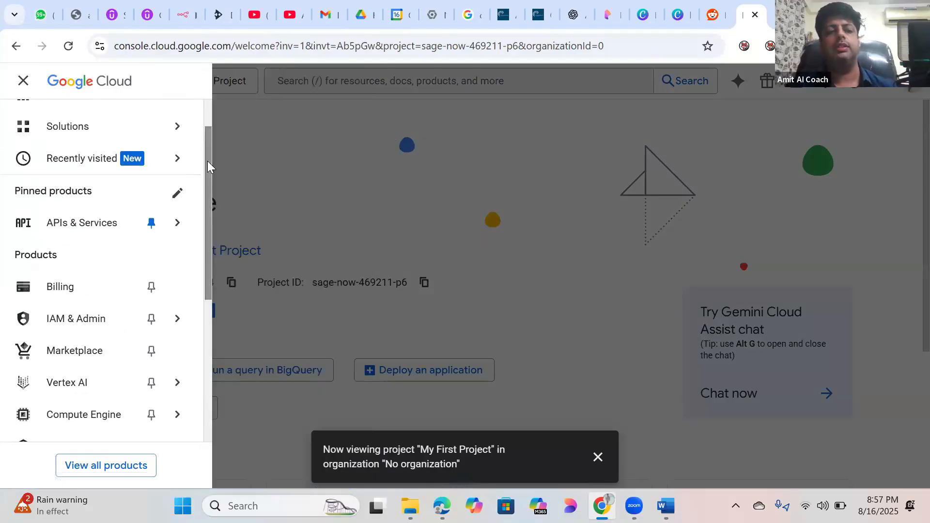
{"action": "mouse_move", "coordinate": [102, 223]}
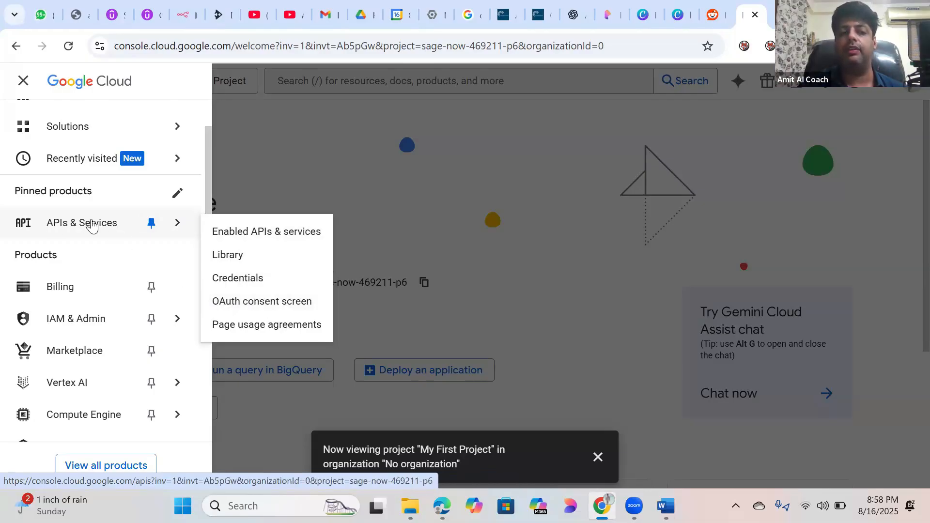
{"action": "left_click", "coordinate": [280, 305]}
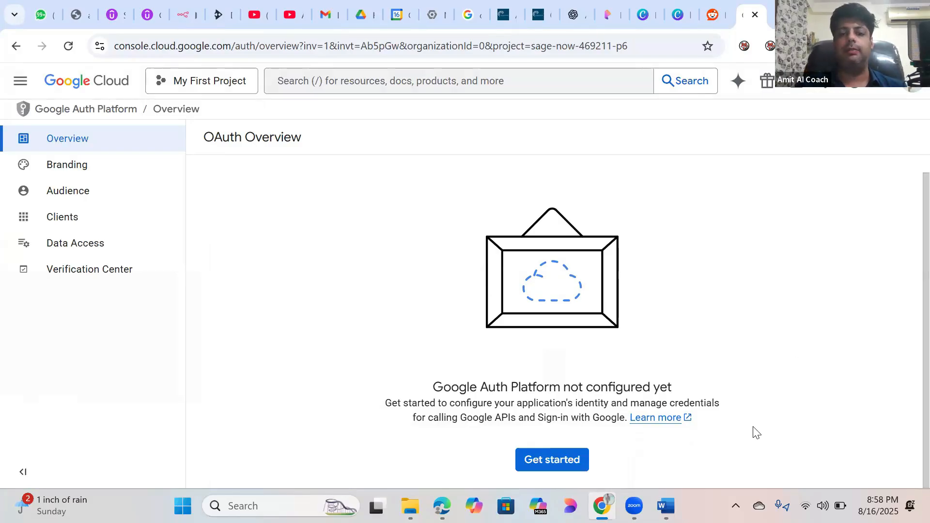
Step: Begin the Google Auth Platform setup and select the App name field in Project configuration
{"action": "left_click", "coordinate": [551, 460]}
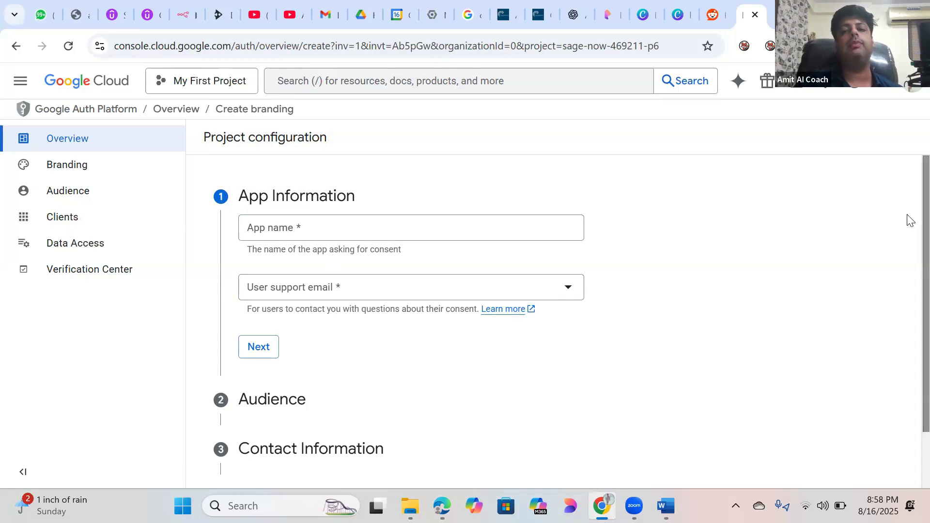
{"action": "scroll", "coordinate": [908, 274], "scroll_direction": "down", "scroll_amount": 1}
{"action": "scroll", "coordinate": [910, 232], "scroll_direction": "up", "scroll_amount": 1}
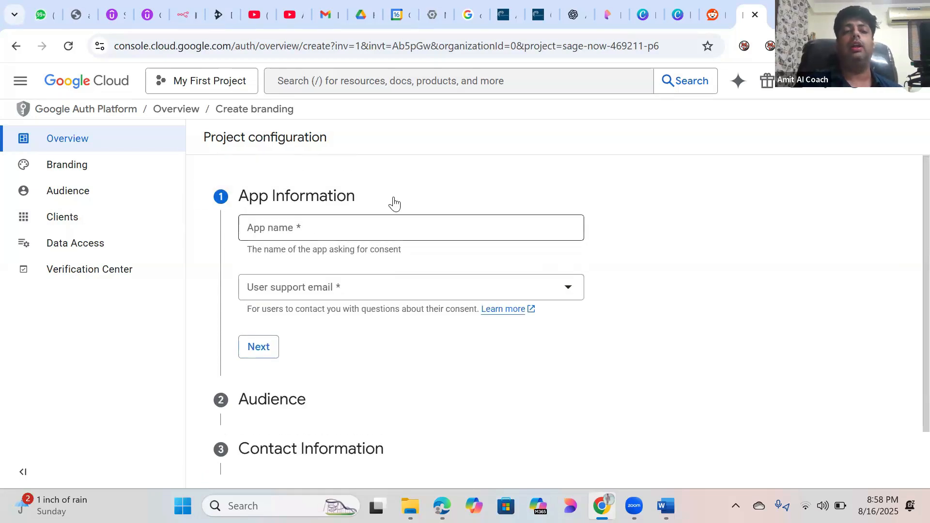
{"action": "left_click", "coordinate": [315, 228]}
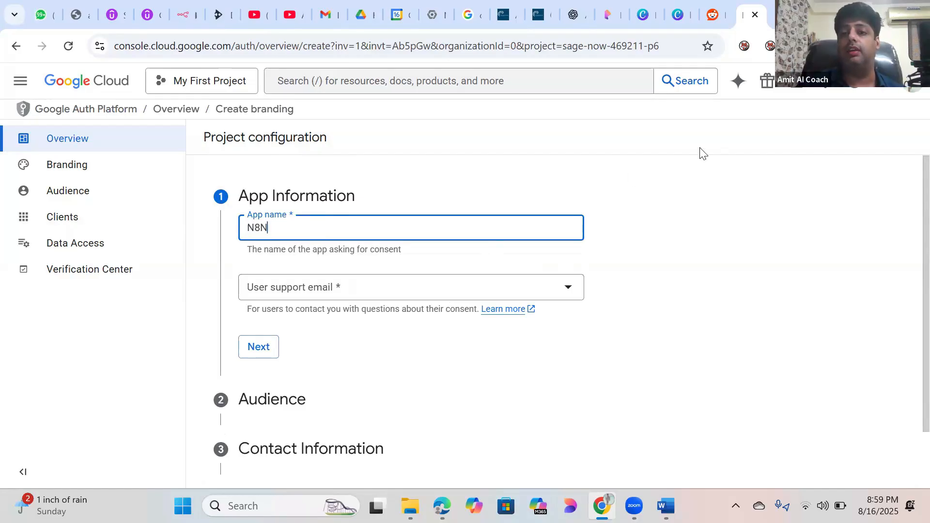
Step: Set the user support email to the signed-in account's address and proceed to the Audience step
{"action": "left_click", "coordinate": [911, 90]}
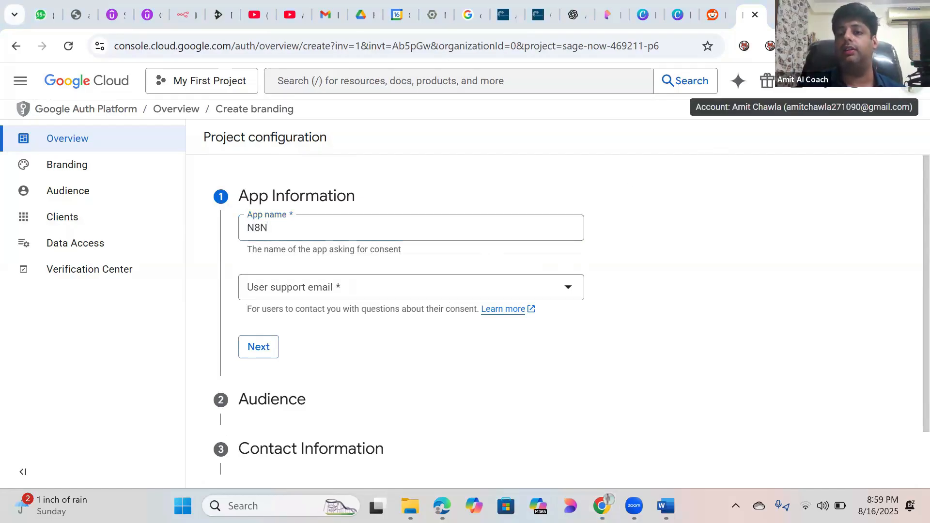
{"action": "left_click", "coordinate": [908, 89]}
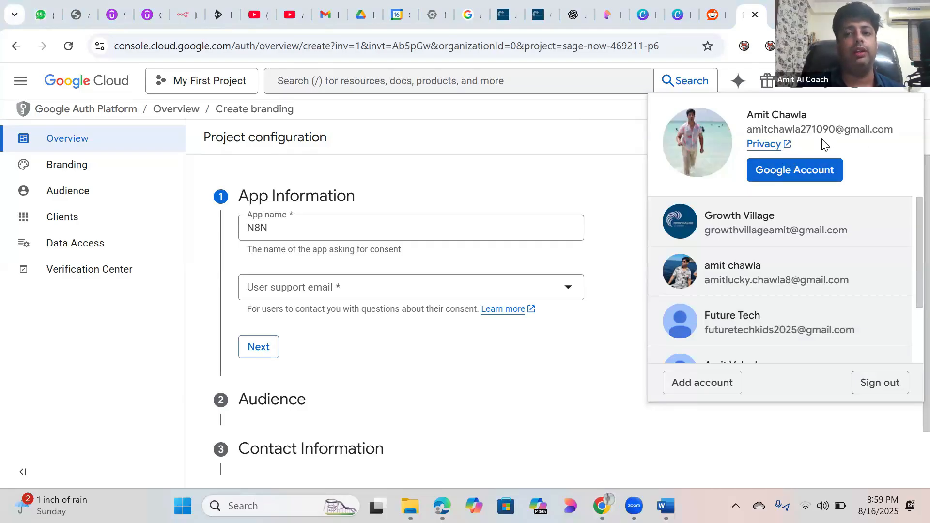
{"action": "left_click", "coordinate": [575, 191]}
{"action": "left_click", "coordinate": [321, 294]}
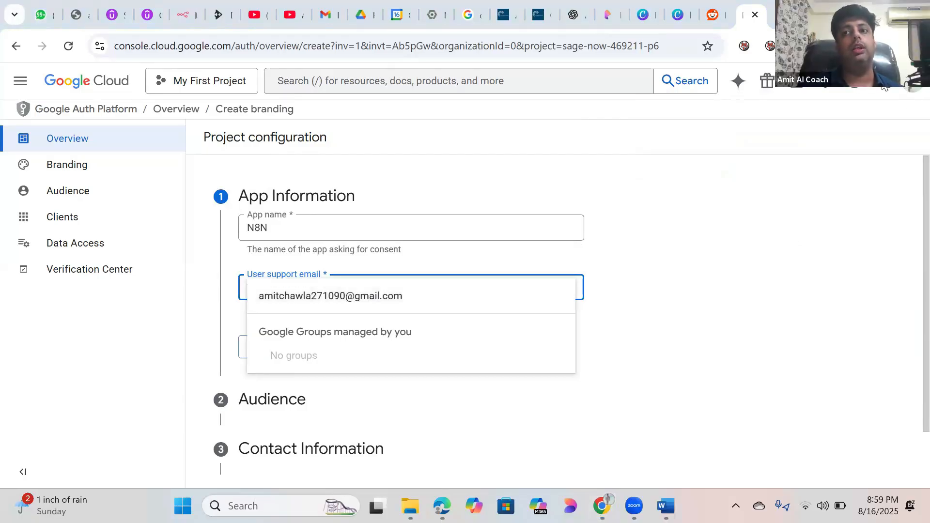
{"action": "left_click", "coordinate": [908, 89]}
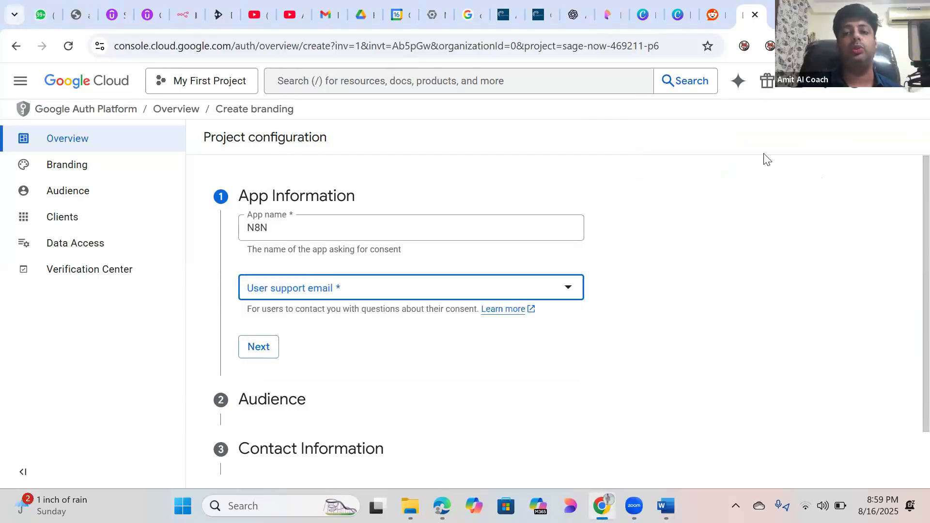
{"action": "left_click", "coordinate": [378, 290]}
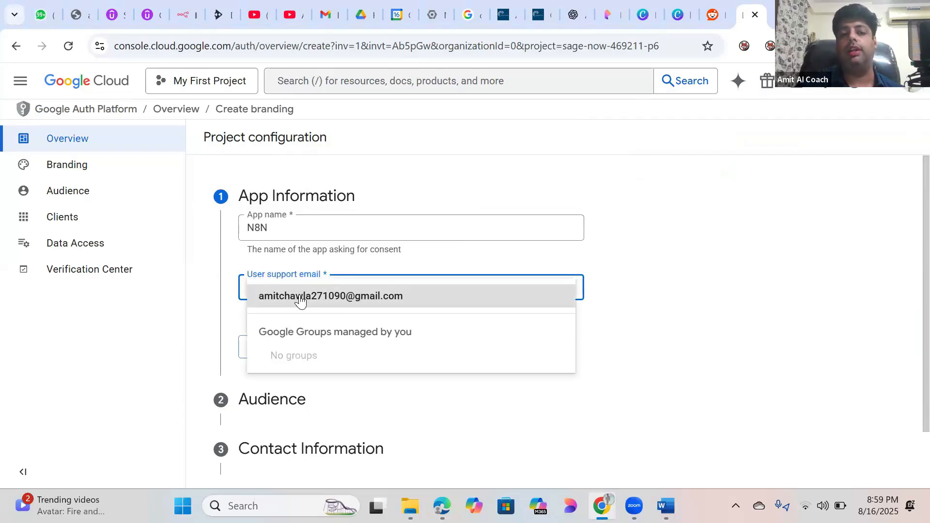
{"action": "left_click", "coordinate": [301, 301]}
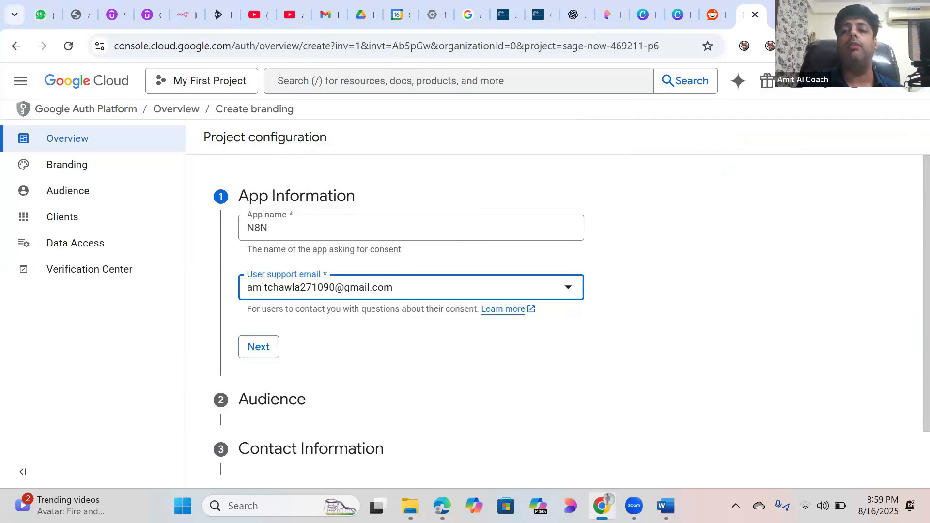
{"action": "left_click", "coordinate": [912, 81]}
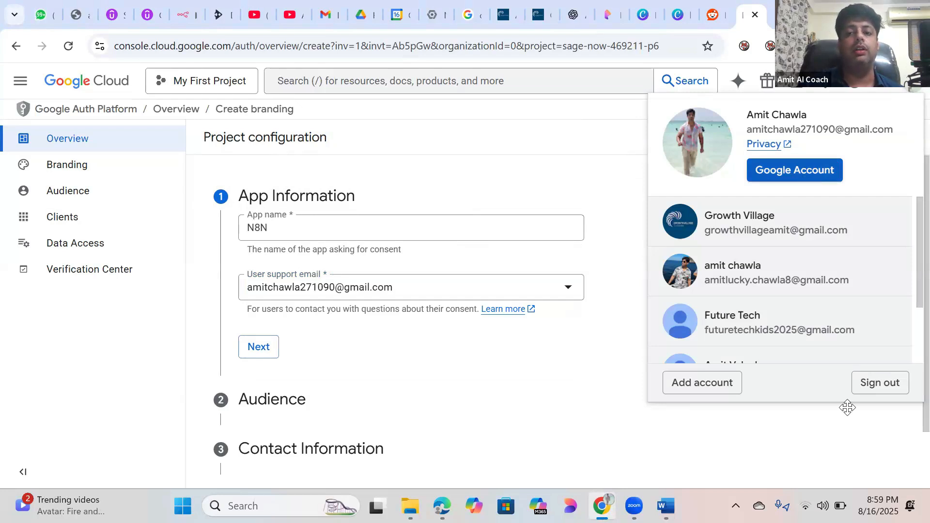
{"action": "left_click", "coordinate": [613, 179]}
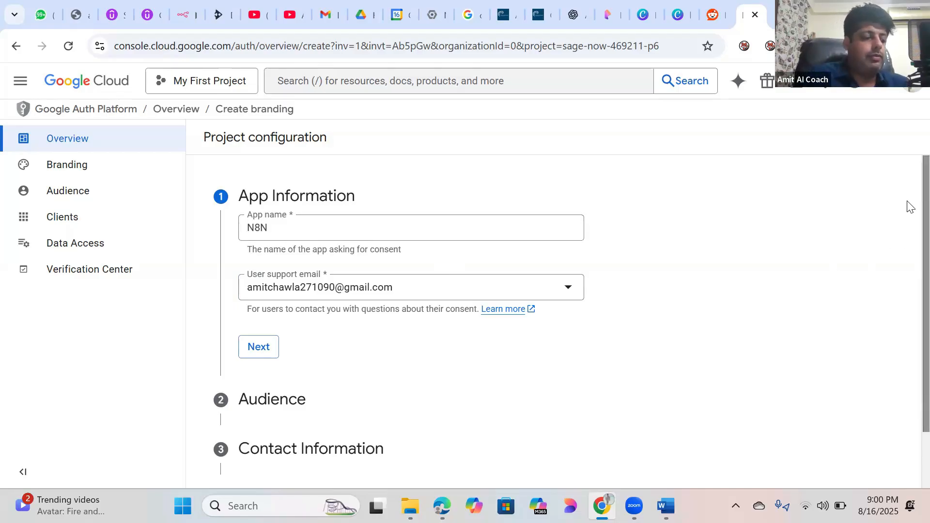
{"action": "left_click", "coordinate": [265, 351]}
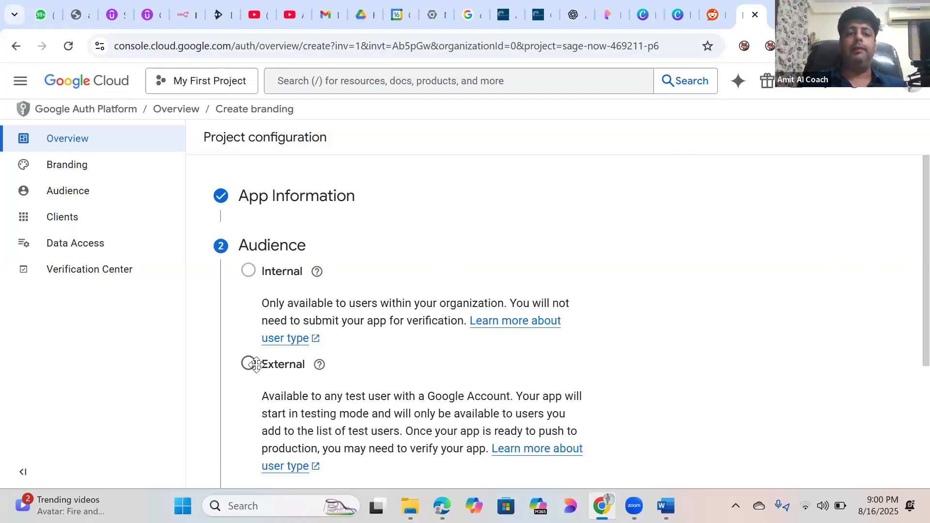
Step: Set the app's audience to External and continue to Contact Information
{"action": "left_click", "coordinate": [317, 271]}
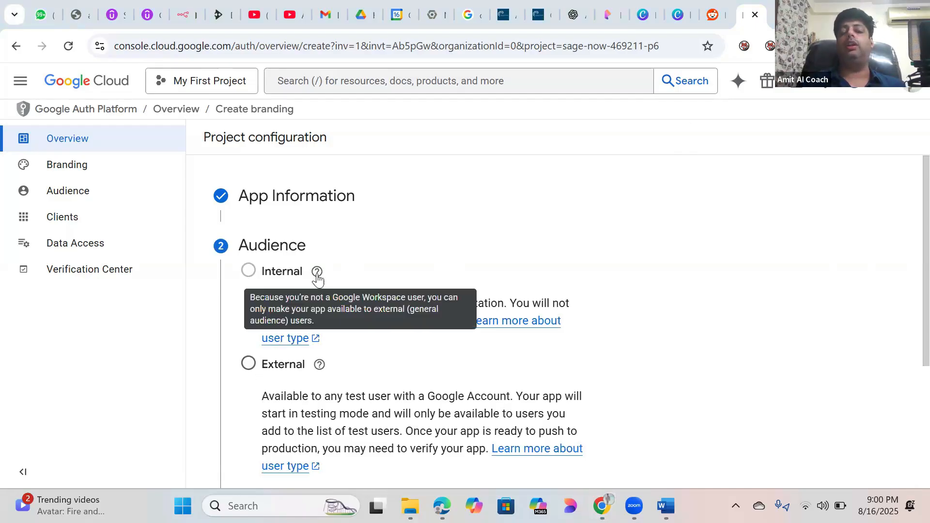
{"action": "left_click", "coordinate": [248, 373]}
{"action": "left_click", "coordinate": [248, 370]}
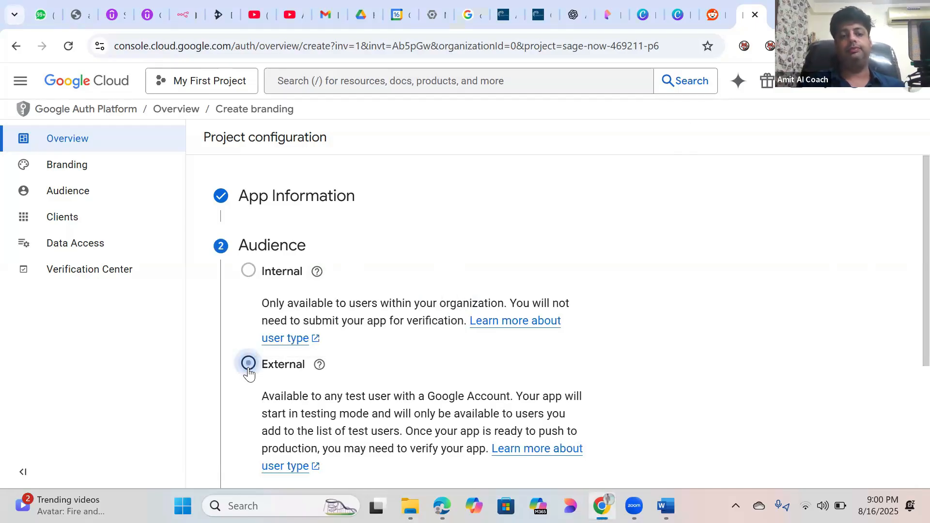
{"action": "scroll", "coordinate": [908, 267], "scroll_direction": "down", "scroll_amount": 3}
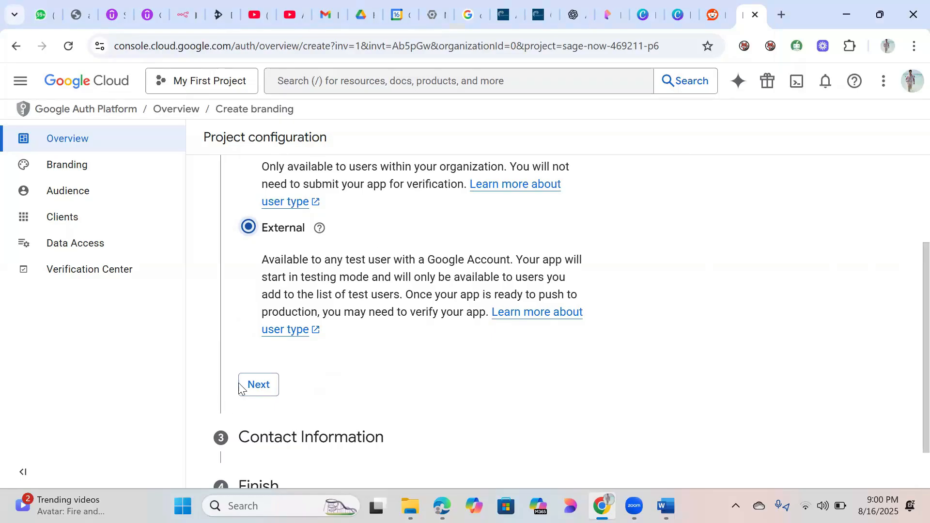
{"action": "left_click", "coordinate": [268, 392]}
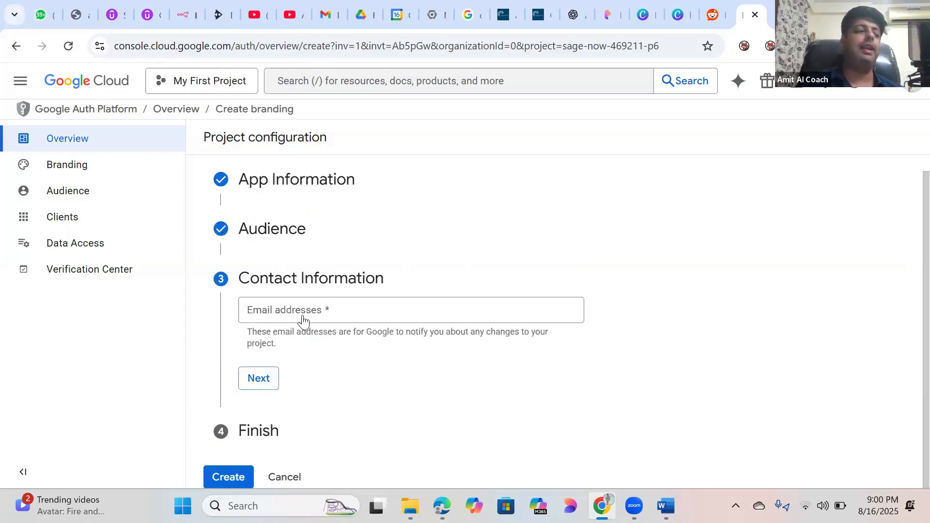
Step: Add the account's email address as the contact email and continue to the Finish step
{"action": "left_click", "coordinate": [345, 312]}
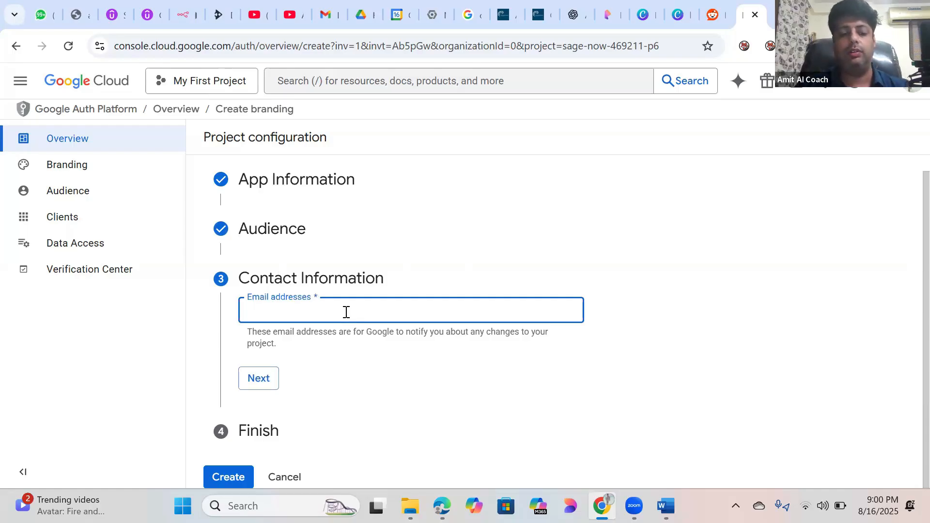
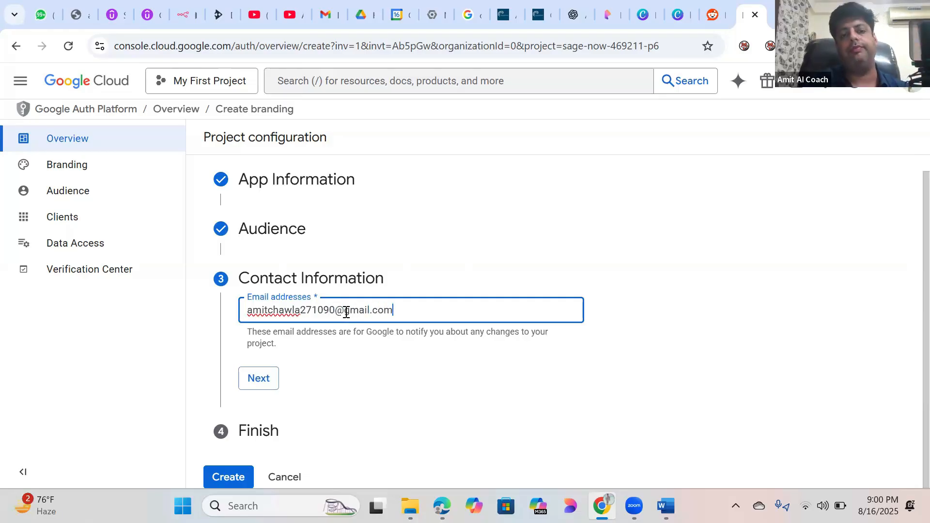
{"action": "left_click", "coordinate": [462, 377]}
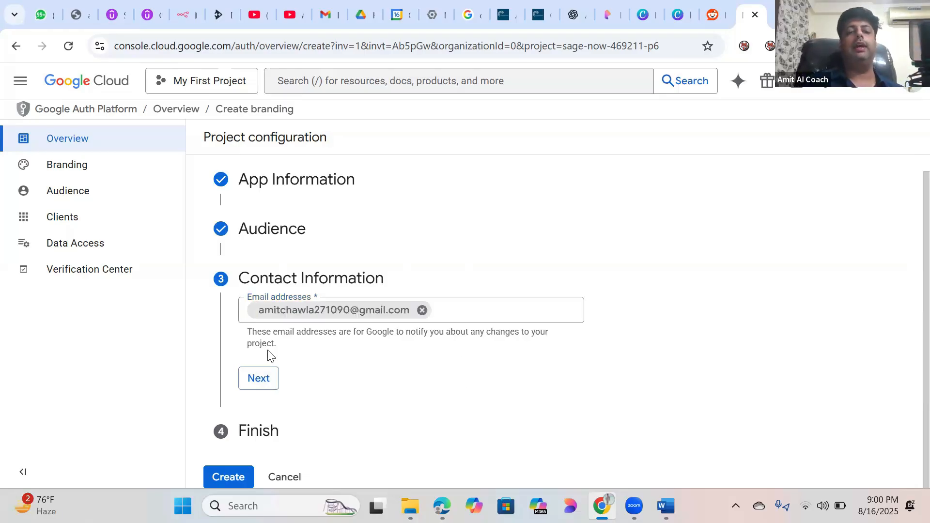
{"action": "left_click", "coordinate": [259, 385]}
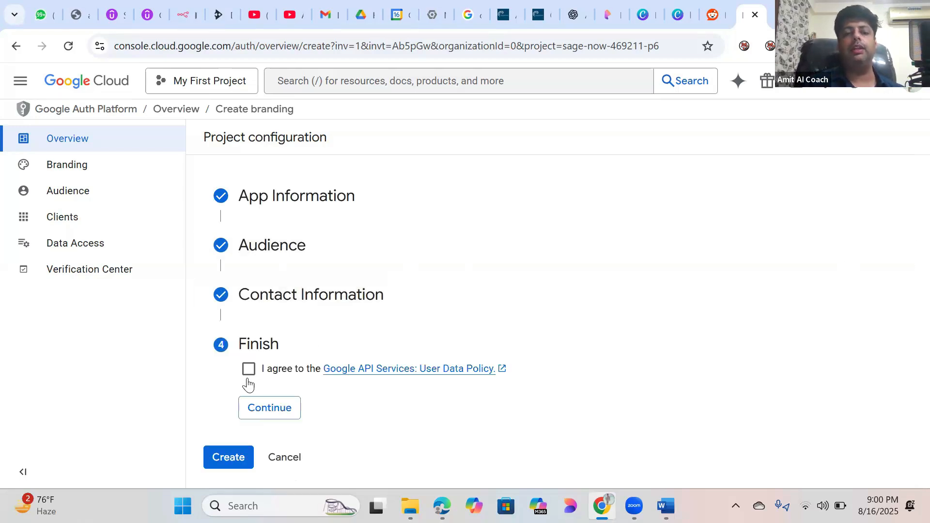
Step: Accept the Google API Services User Data Policy, create the OAuth configuration, and start a new OAuth client
{"action": "left_click", "coordinate": [252, 379]}
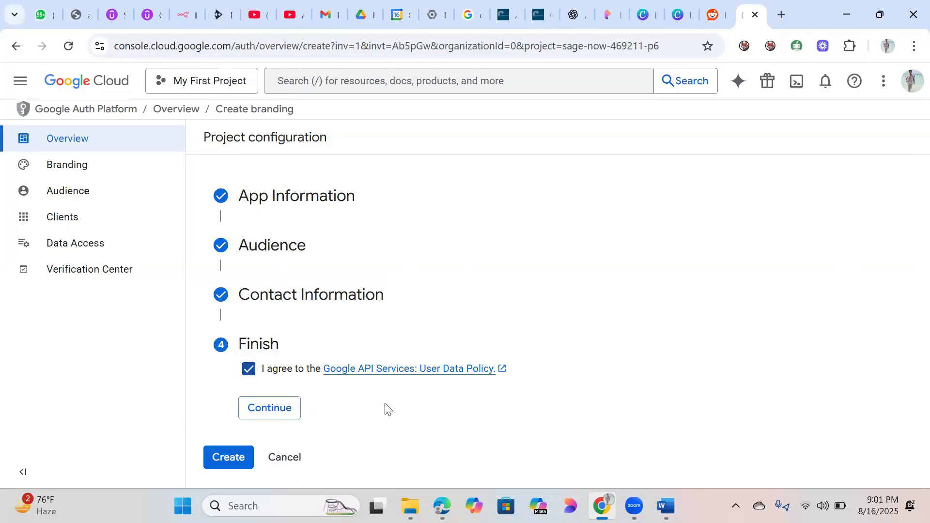
{"action": "left_click", "coordinate": [281, 412]}
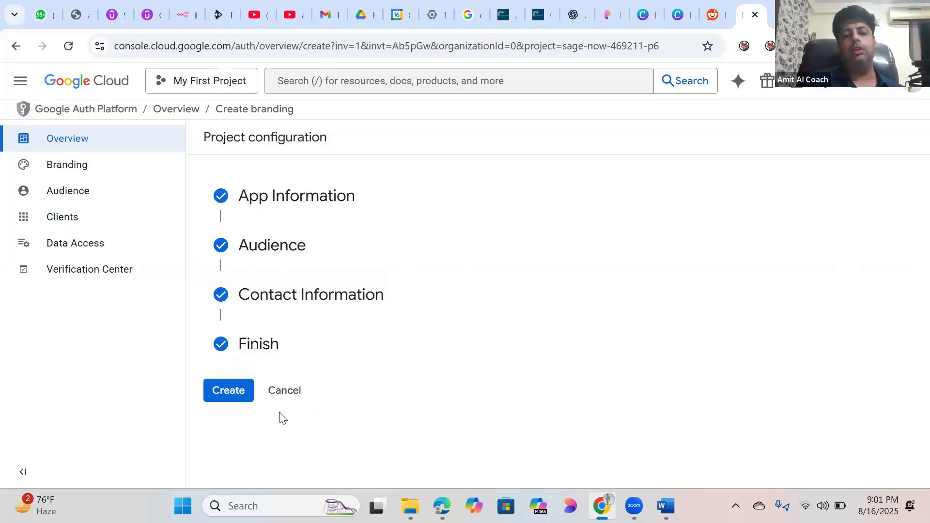
{"action": "left_click", "coordinate": [227, 392]}
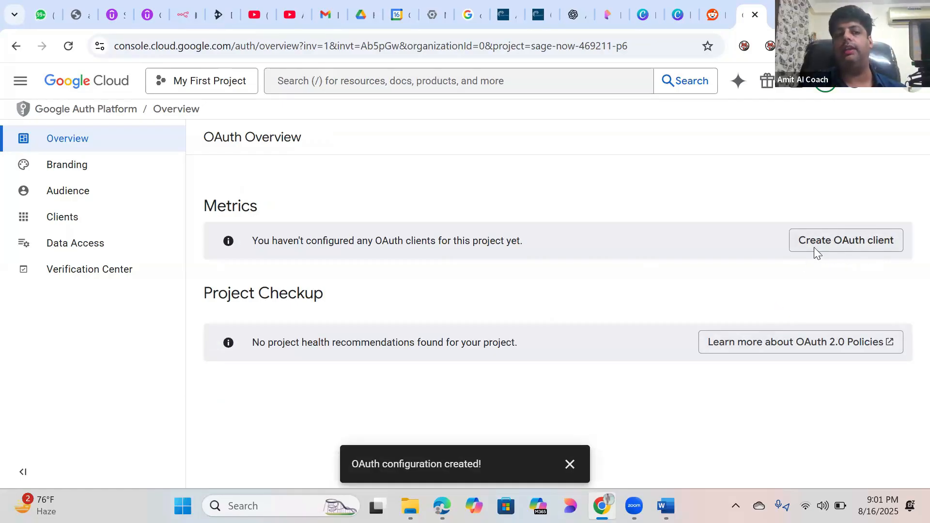
{"action": "left_click", "coordinate": [848, 241]}
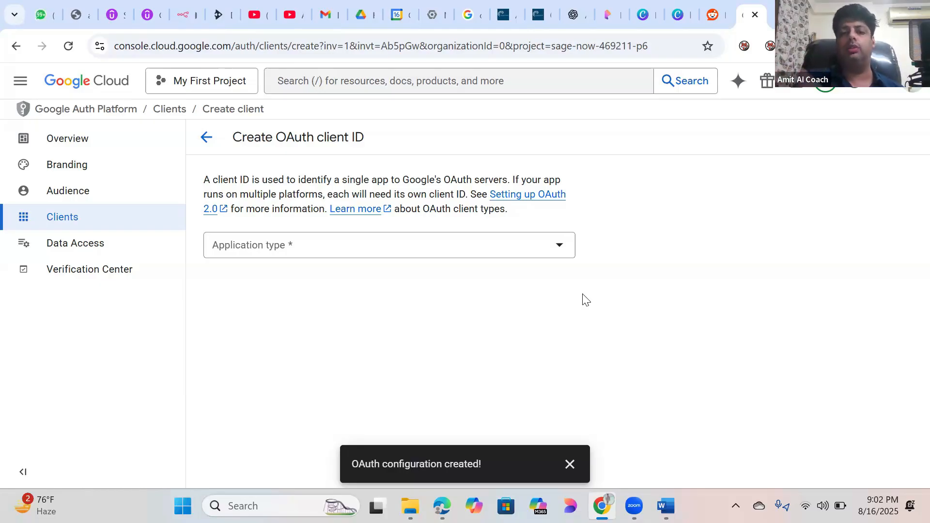
Step: Set the OAuth client's application type to Web application and name it N8N
{"action": "left_click", "coordinate": [566, 255]}
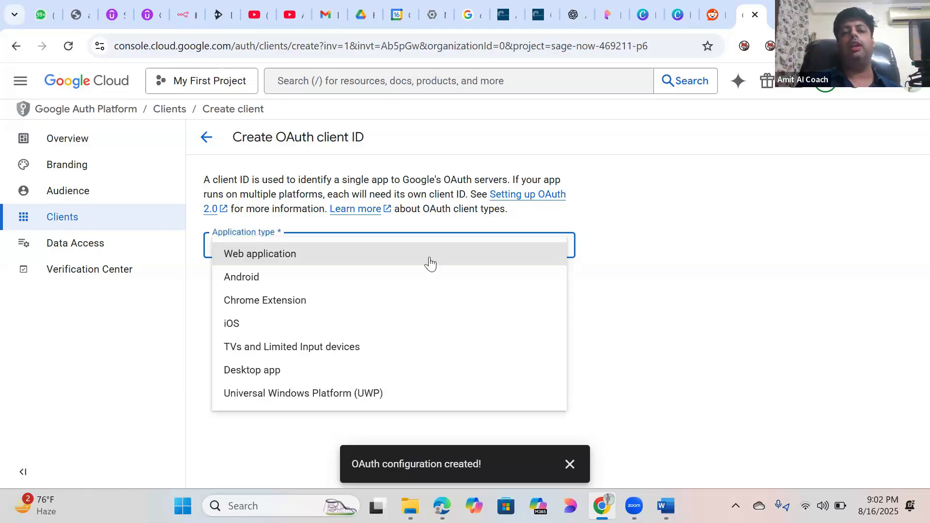
{"action": "left_click", "coordinate": [662, 262]}
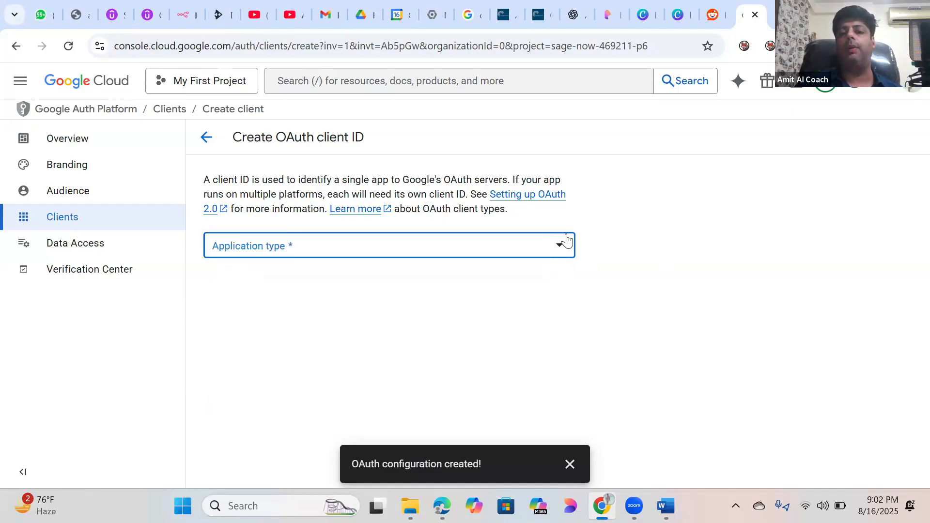
{"action": "left_click", "coordinate": [562, 247]}
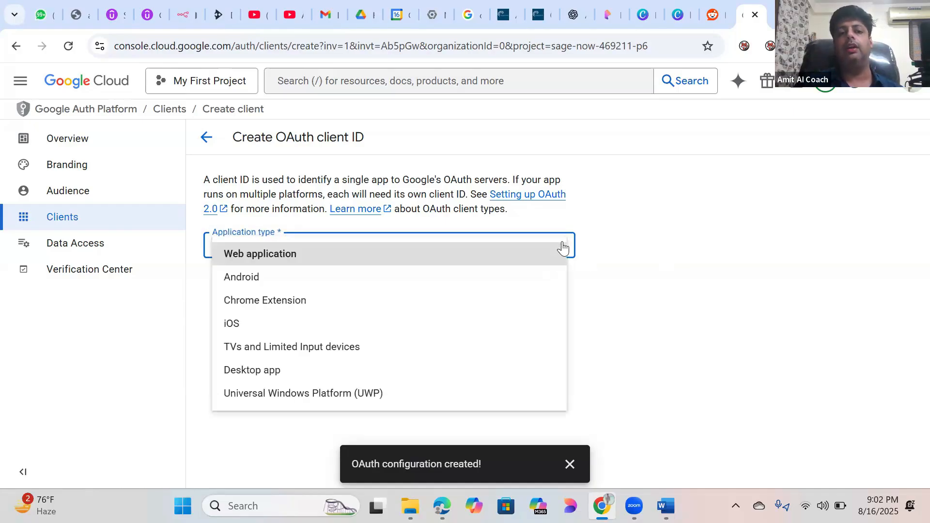
{"action": "left_click", "coordinate": [259, 261]}
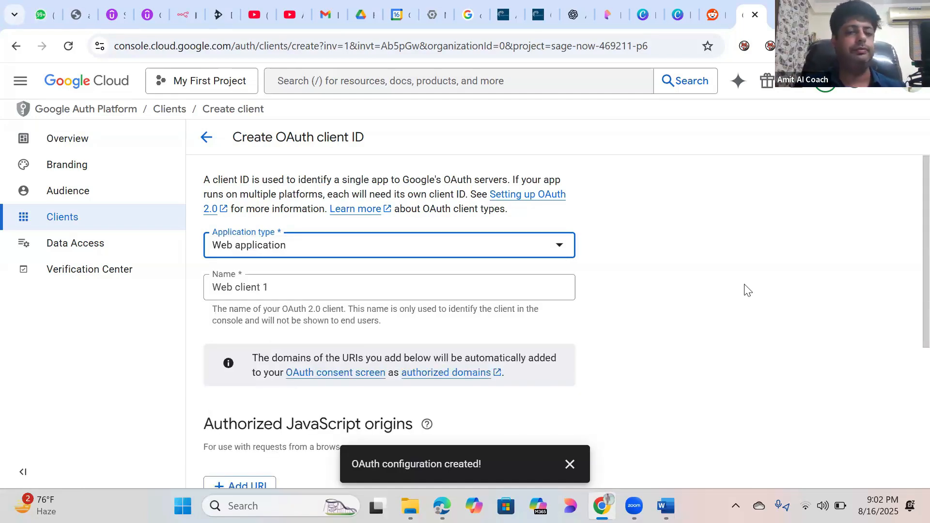
{"action": "left_click", "coordinate": [270, 286]}
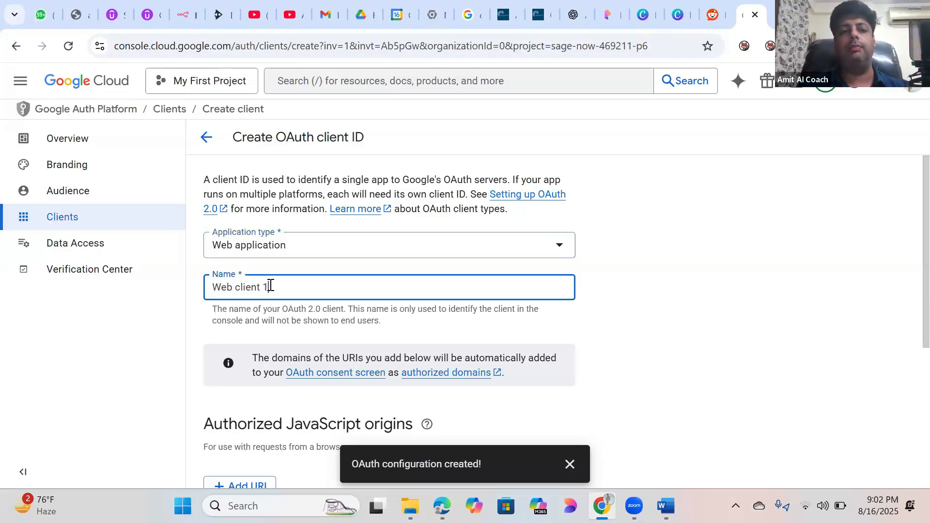
{"action": "key", "text": "BackSpace"}
{"action": "key", "text": "BackSpace"}
{"action": "key", "text": "BackSpace"}
{"action": "key", "text": "BackSpace"}
{"action": "key", "text": "BackSpace"}
{"action": "key", "text": "BackSpace"}
{"action": "key", "text": "BackSpace"}
{"action": "key", "text": "BackSpace"}
{"action": "key", "text": "BackSpace"}
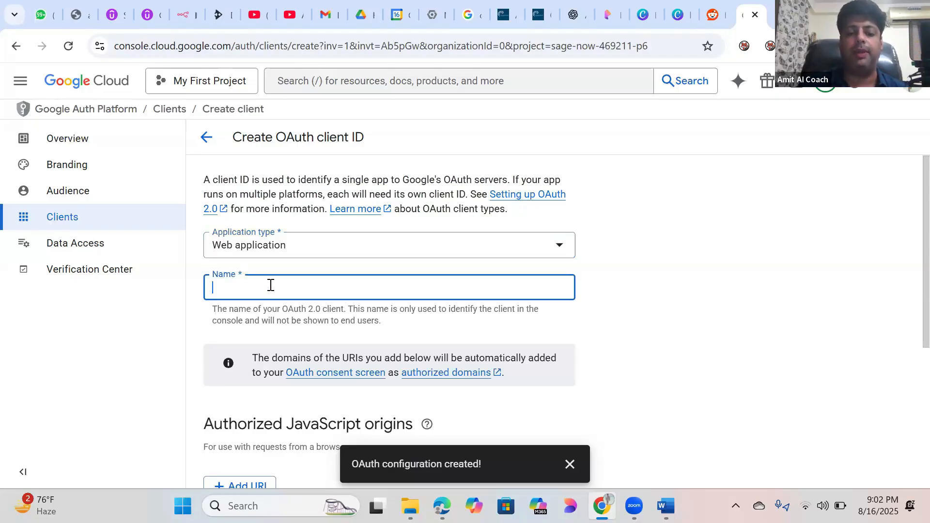
{"action": "type", "text": "N8N"}
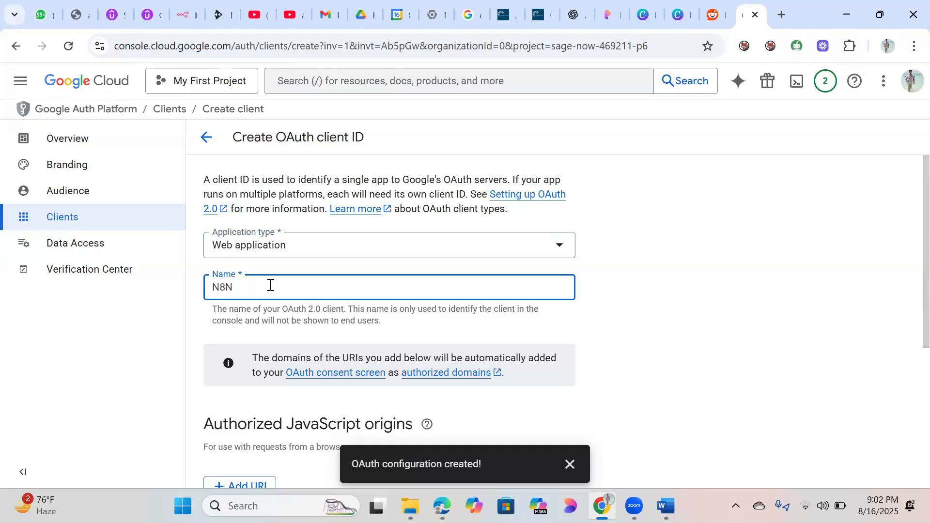
Step: Review the JavaScript origins help and scroll down to the Authorized redirect URIs section
{"action": "scroll", "coordinate": [910, 242], "scroll_direction": "down", "scroll_amount": 1}
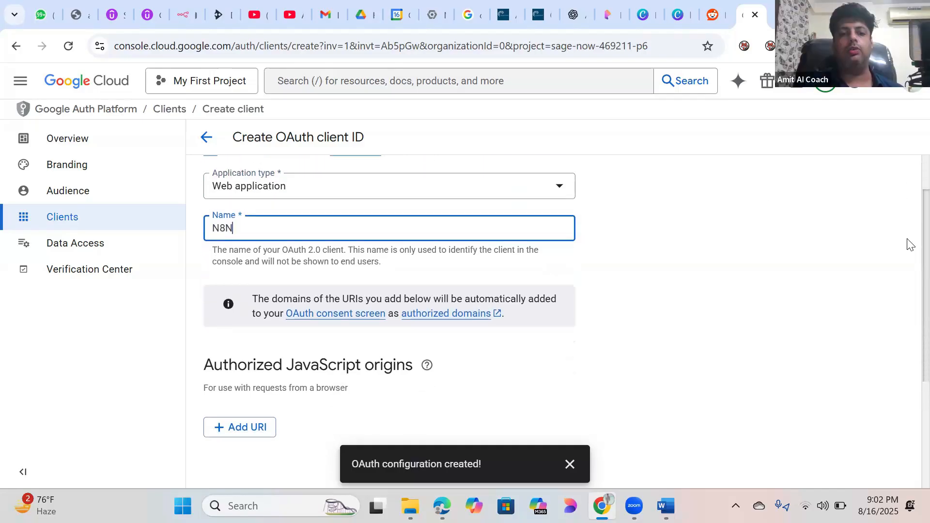
{"action": "scroll", "coordinate": [907, 247], "scroll_direction": "down", "scroll_amount": 1}
{"action": "scroll", "coordinate": [905, 237], "scroll_direction": "up", "scroll_amount": 1}
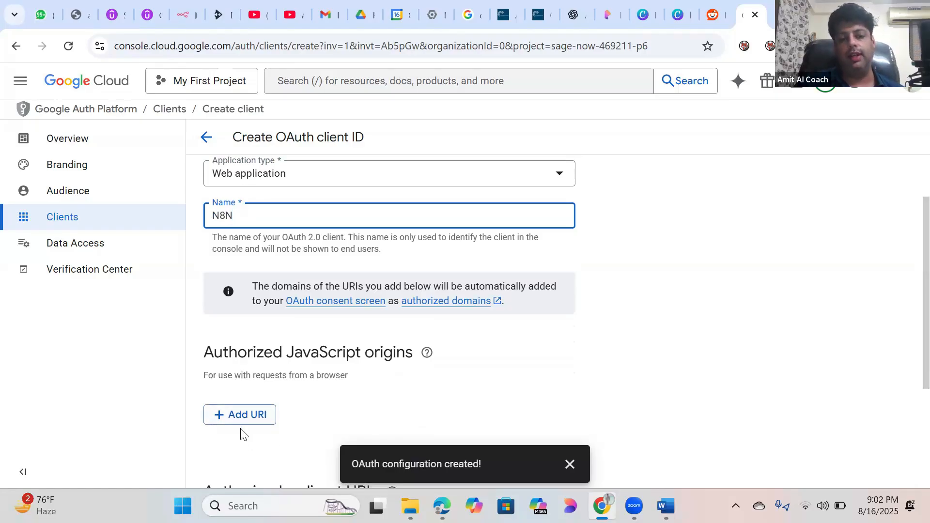
{"action": "left_click", "coordinate": [428, 353]}
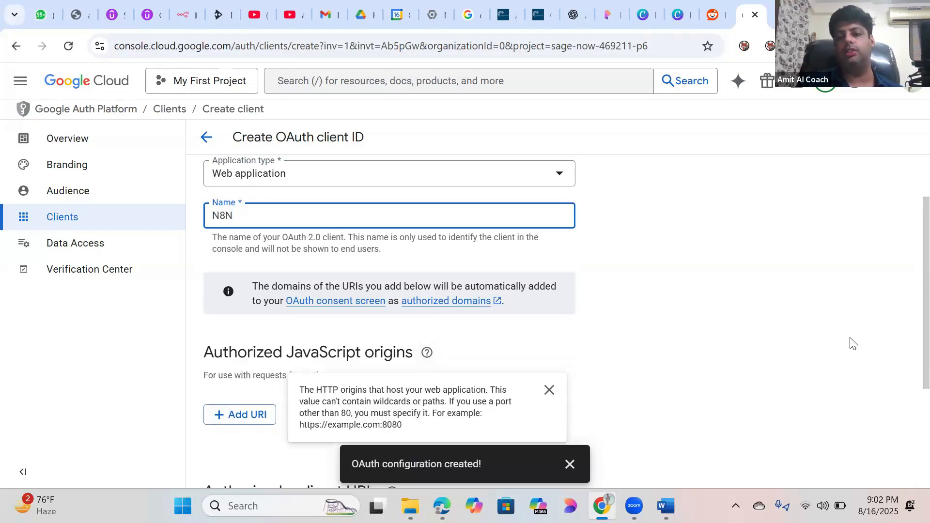
{"action": "left_click", "coordinate": [854, 343]}
{"action": "scroll", "coordinate": [908, 339], "scroll_direction": "down", "scroll_amount": 3}
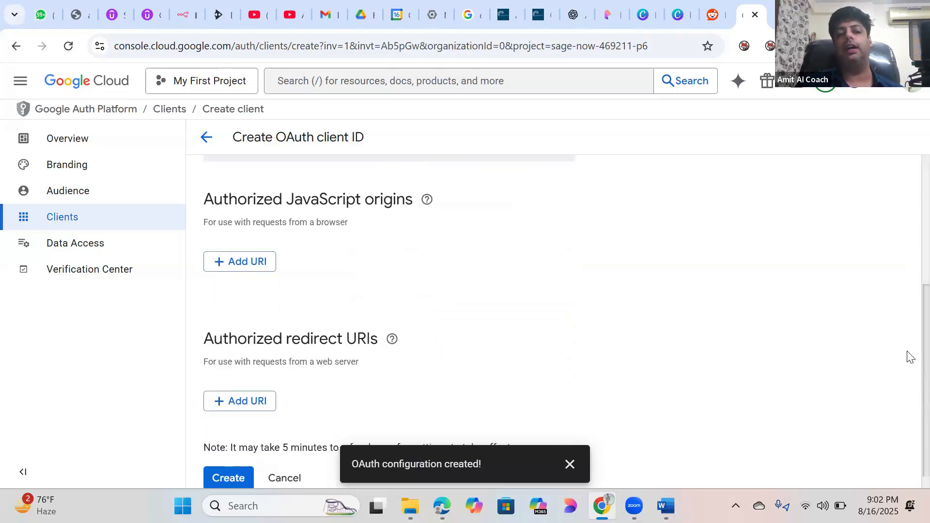
{"action": "scroll", "coordinate": [908, 339], "scroll_direction": "up", "scroll_amount": 1}
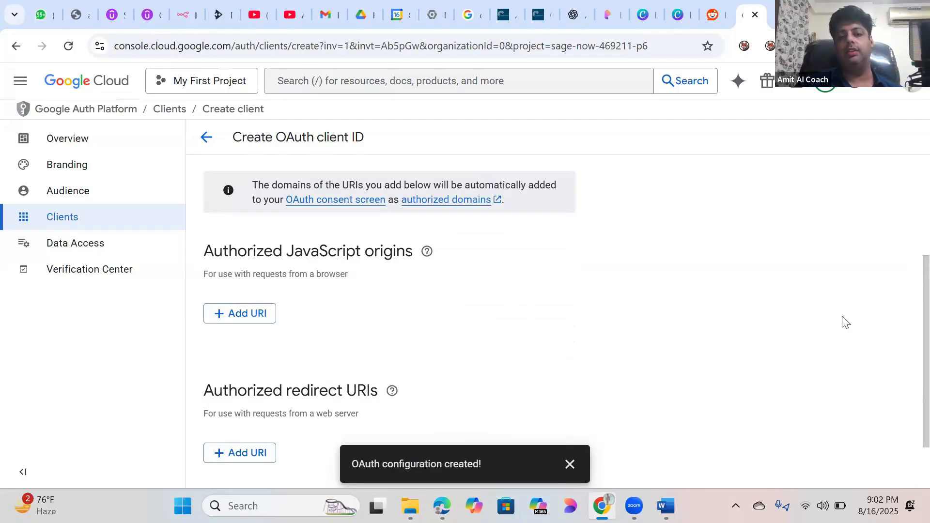
{"action": "scroll", "coordinate": [909, 291], "scroll_direction": "down", "scroll_amount": 1}
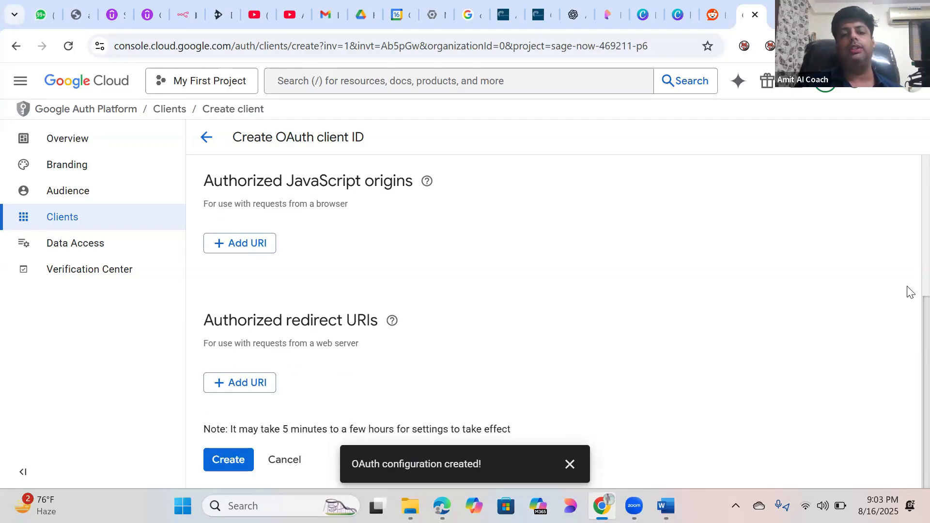
{"action": "scroll", "coordinate": [907, 291], "scroll_direction": "up", "scroll_amount": 1}
{"action": "scroll", "coordinate": [907, 272], "scroll_direction": "down", "scroll_amount": 1}
{"action": "scroll", "coordinate": [908, 193], "scroll_direction": "up", "scroll_amount": 3}
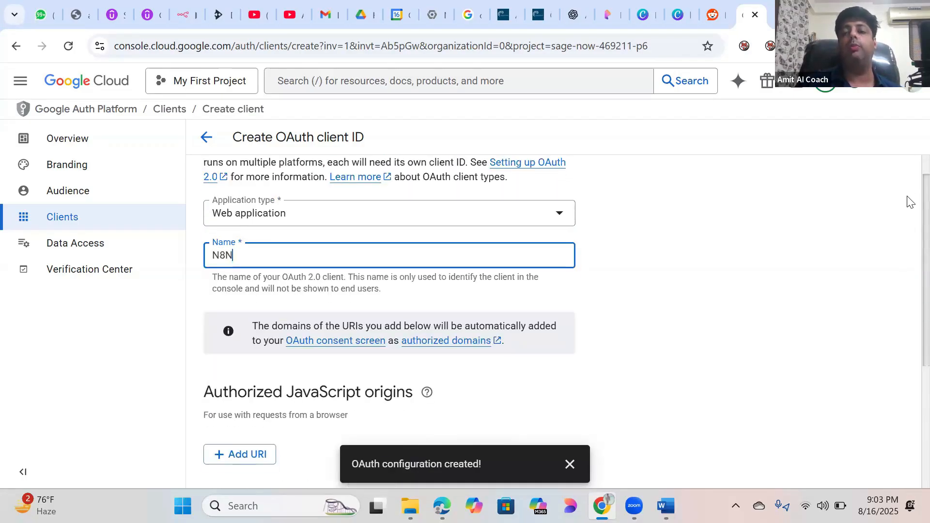
{"action": "scroll", "coordinate": [910, 213], "scroll_direction": "down", "scroll_amount": 1}
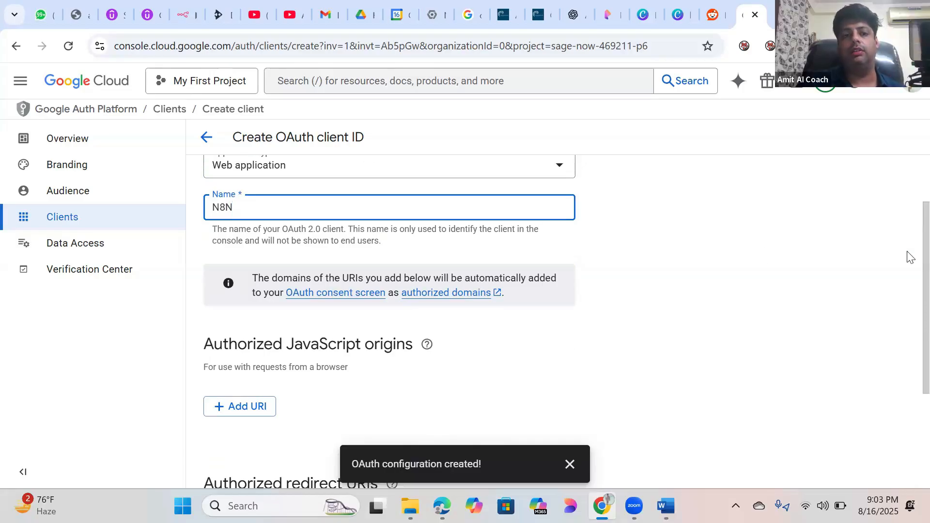
{"action": "scroll", "coordinate": [430, 239], "scroll_direction": "up", "scroll_amount": 2}
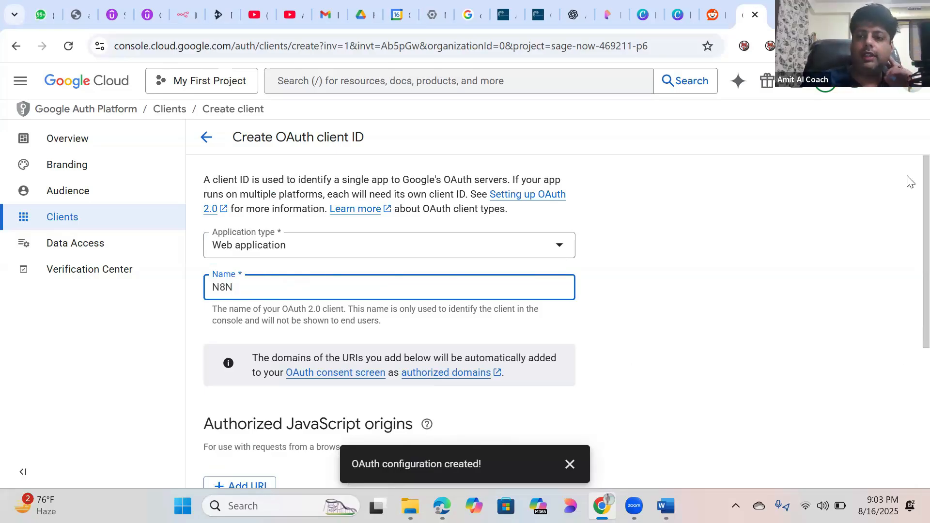
{"action": "scroll", "coordinate": [910, 235], "scroll_direction": "down", "scroll_amount": 3}
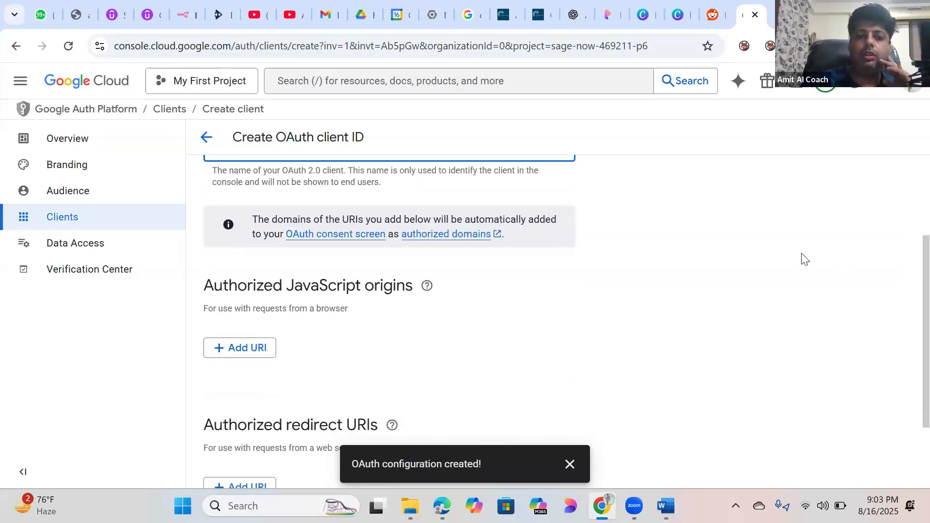
{"action": "scroll", "coordinate": [909, 279], "scroll_direction": "down", "scroll_amount": 2}
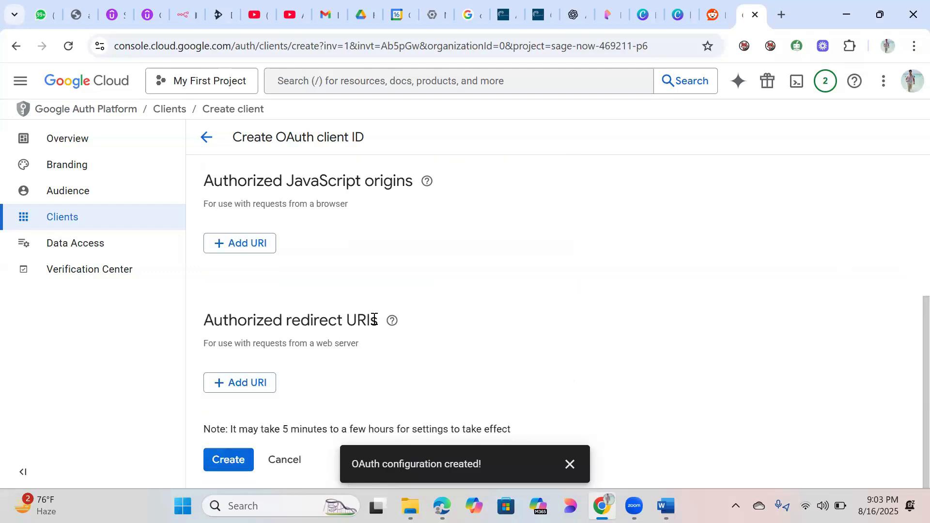
{"action": "mouse_move", "coordinate": [392, 321]}
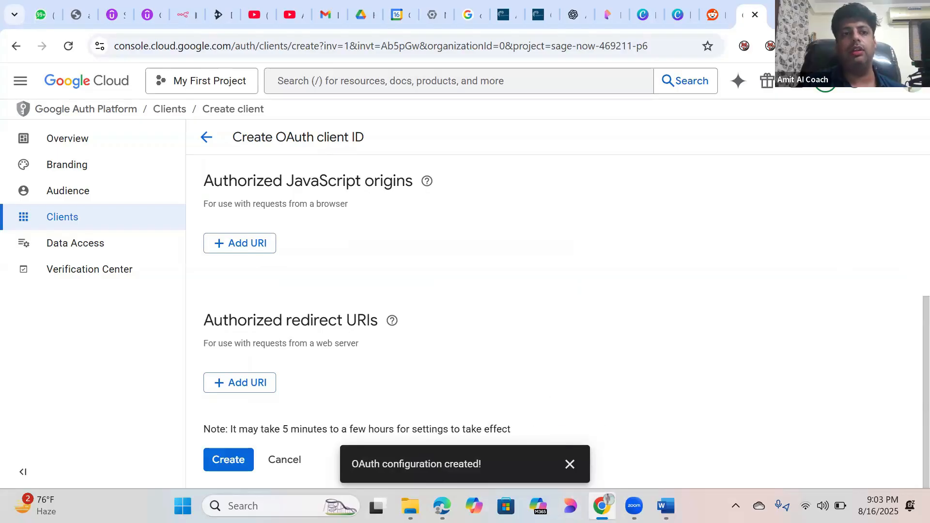
Step: Switch to the n8n My workflow 3 window and glance at the AI Agent node's settings
{"action": "left_click", "coordinate": [179, 15]}
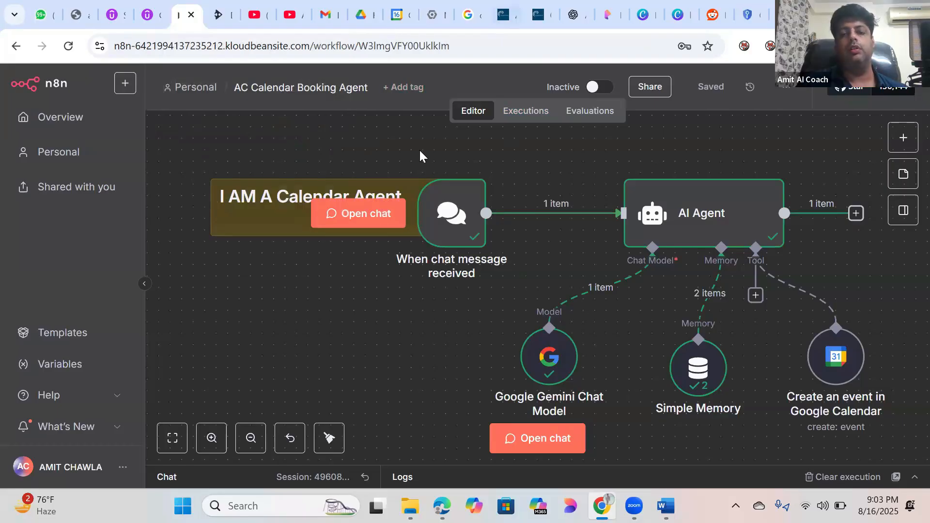
{"action": "key", "text": "alt+Tab"}
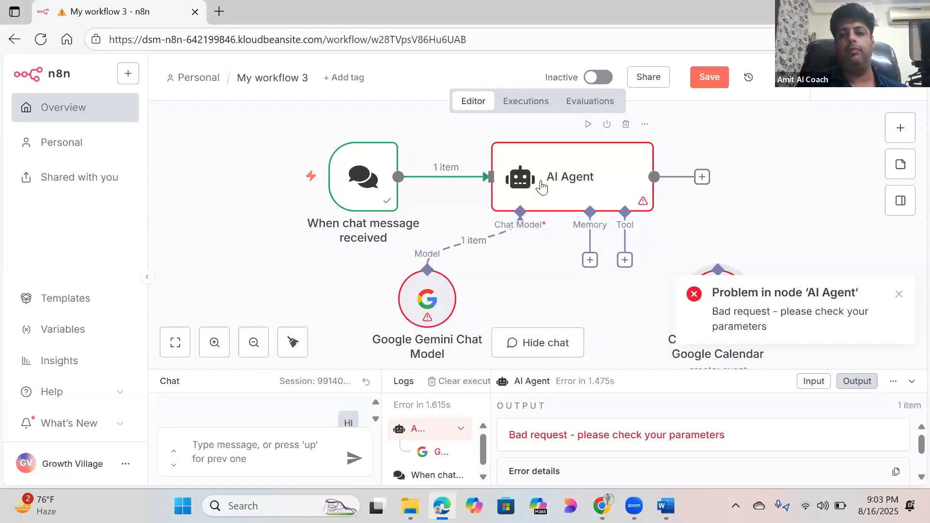
{"action": "double_click", "coordinate": [592, 169]}
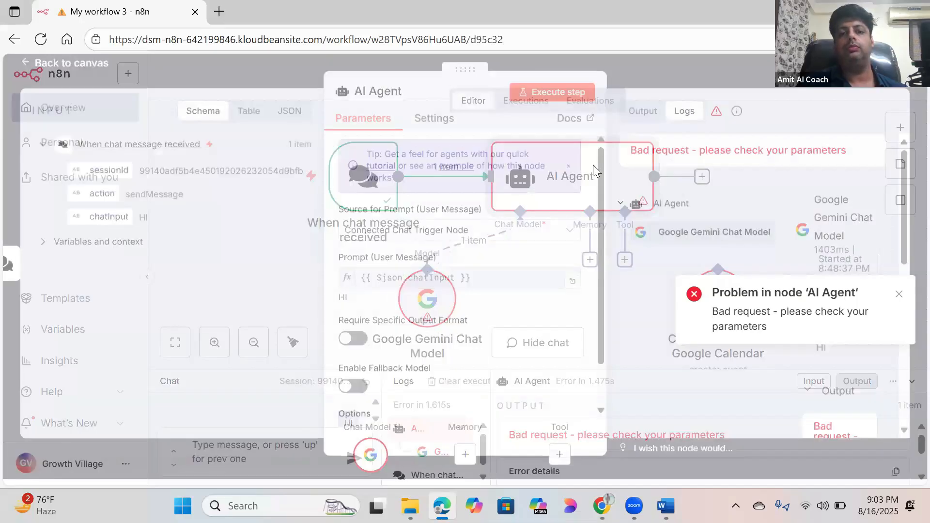
{"action": "left_click", "coordinate": [93, 69]}
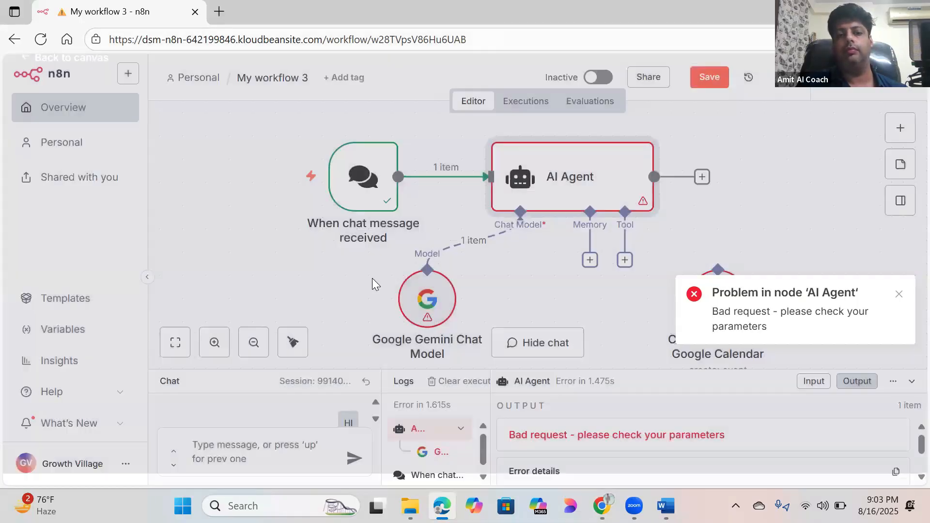
Step: Start a new Gemini credential with the pasted API key, then discard it and return to the canvas
{"action": "double_click", "coordinate": [437, 301]}
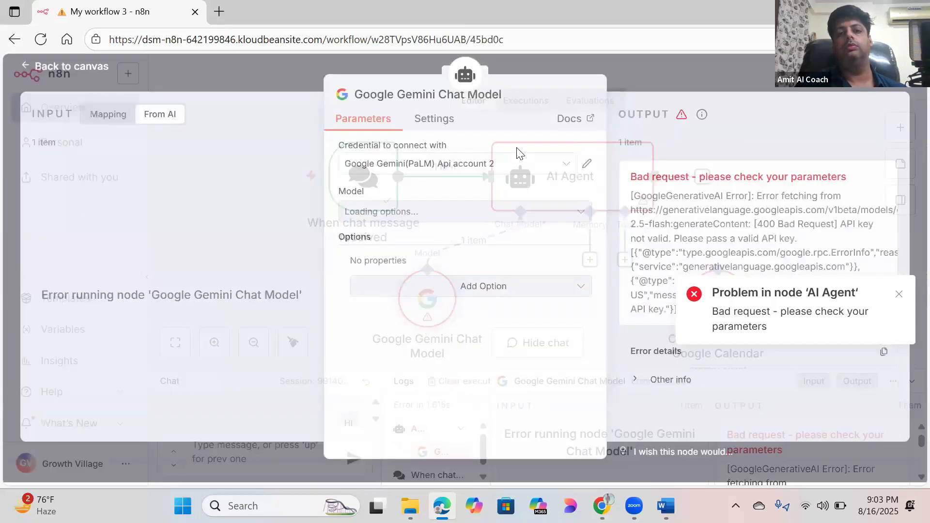
{"action": "left_click", "coordinate": [481, 167]}
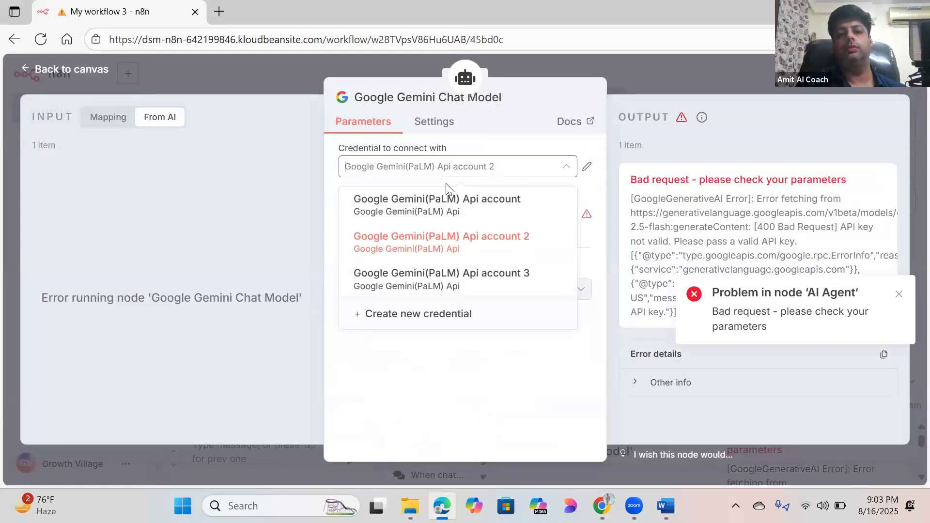
{"action": "left_click", "coordinate": [426, 314]}
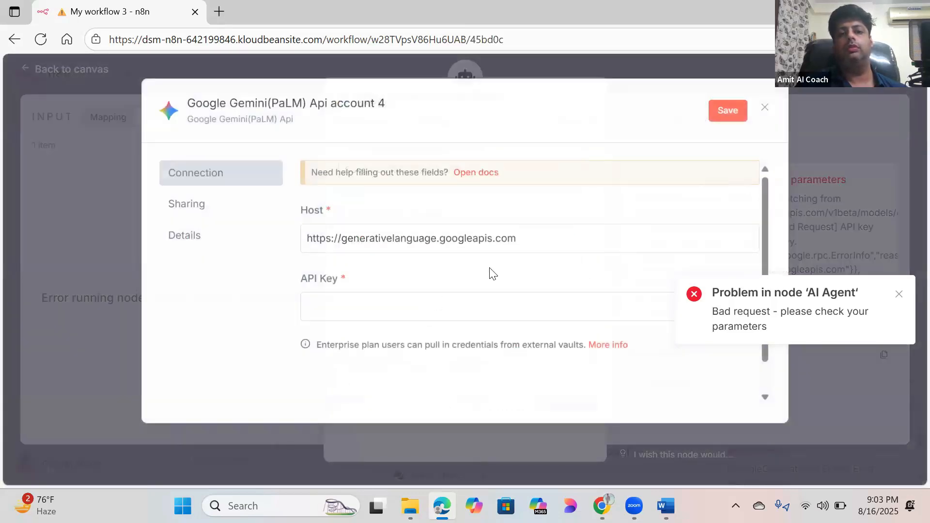
{"action": "left_click", "coordinate": [457, 305]}
{"action": "key", "text": "ctrl+v"}
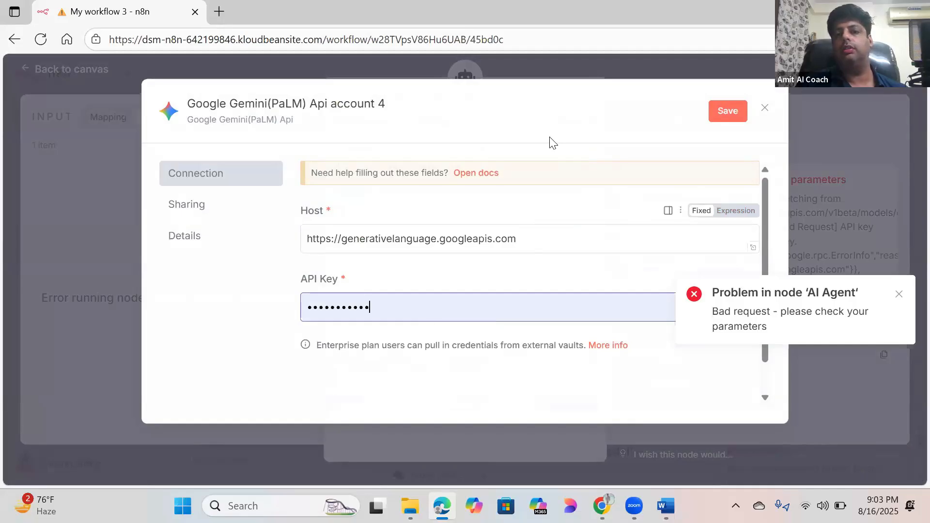
{"action": "left_click", "coordinate": [765, 111]}
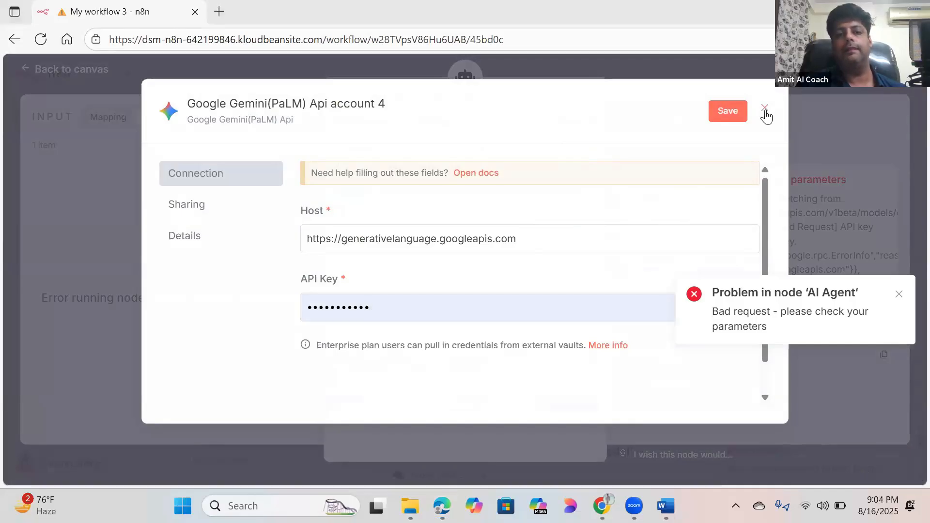
{"action": "left_click", "coordinate": [765, 109]}
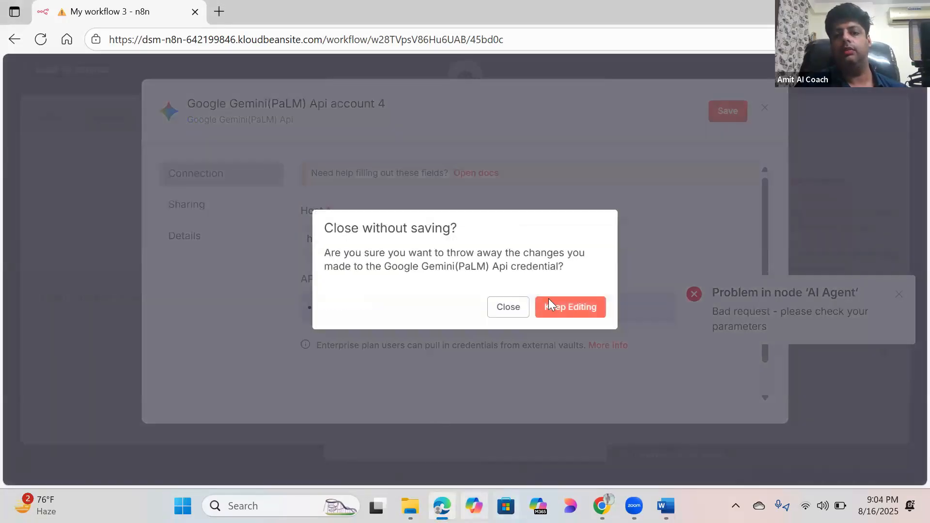
{"action": "left_click", "coordinate": [521, 311]}
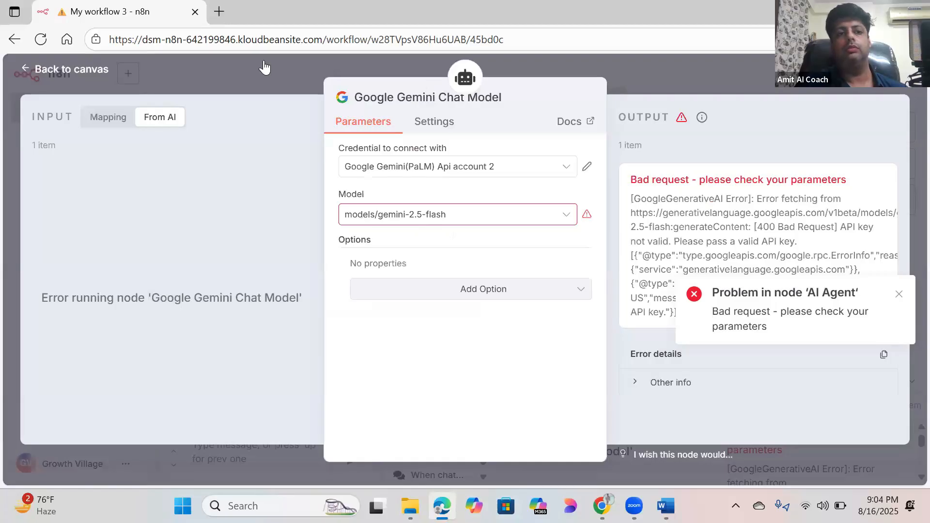
{"action": "left_click", "coordinate": [81, 69]}
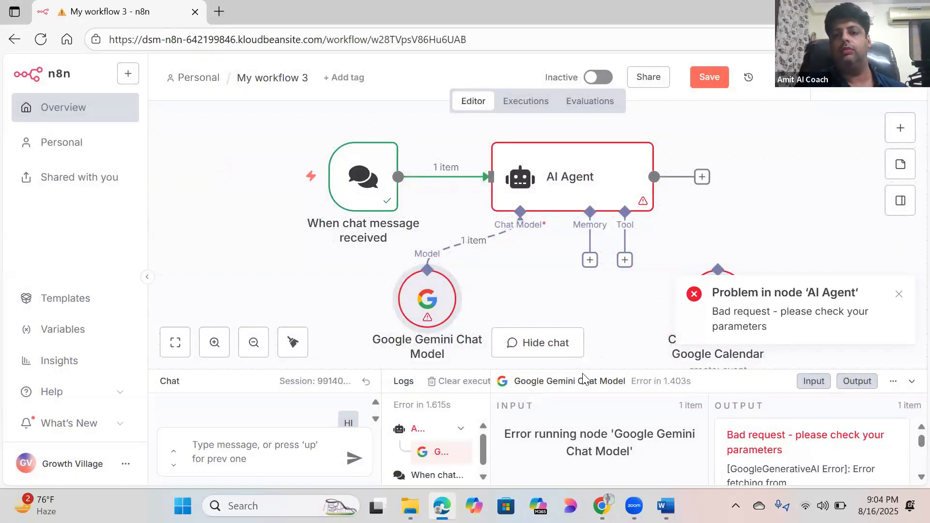
Step: Select the AI Agent node so the logs show its Bad request error, then deselect it
{"action": "left_click", "coordinate": [601, 194]}
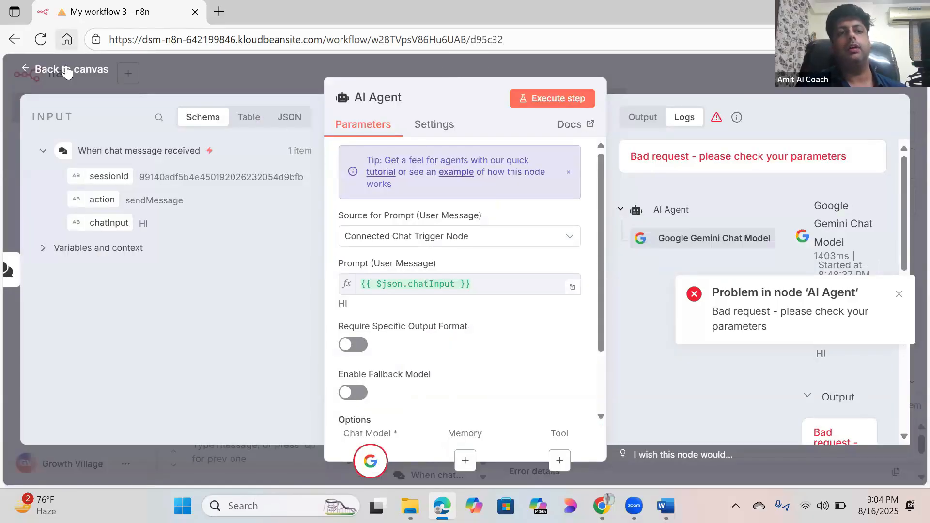
{"action": "left_click", "coordinate": [67, 73]}
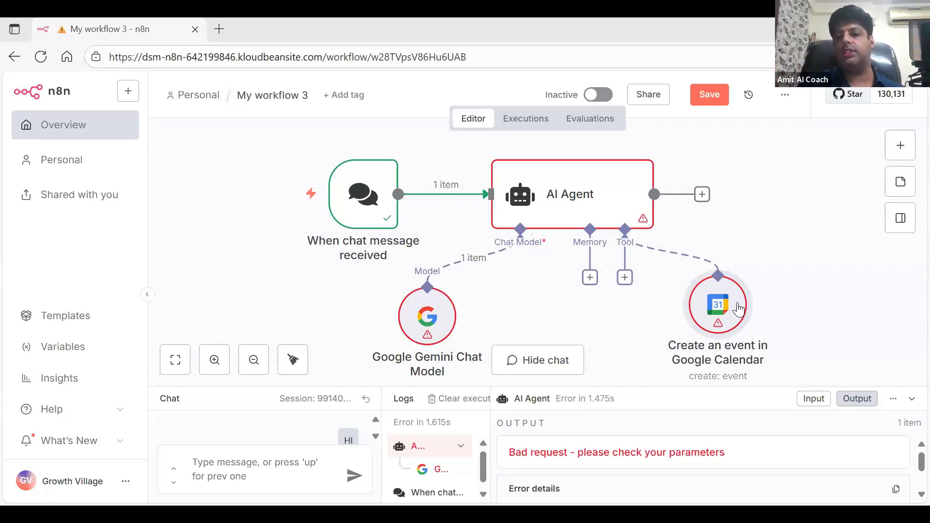
{"action": "mouse_move", "coordinate": [725, 306]}
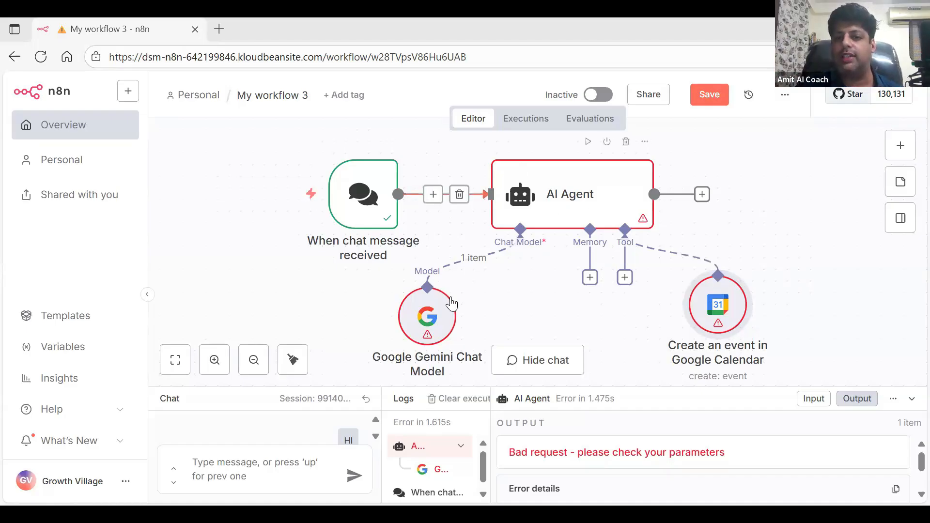
Step: Open the Google Calendar node and start creating a new Google Calendar credential
{"action": "double_click", "coordinate": [711, 302]}
{"action": "left_click", "coordinate": [559, 191]}
{"action": "left_click", "coordinate": [553, 191]}
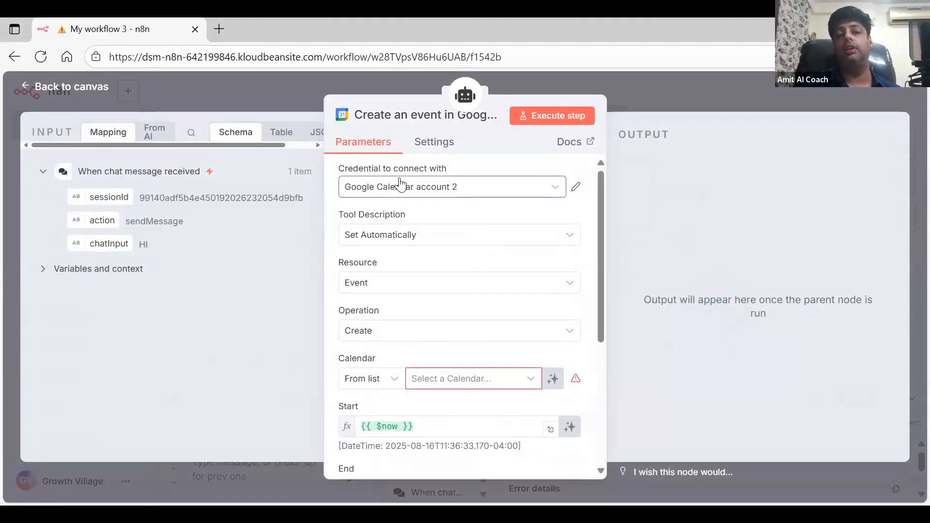
{"action": "left_click", "coordinate": [559, 191]}
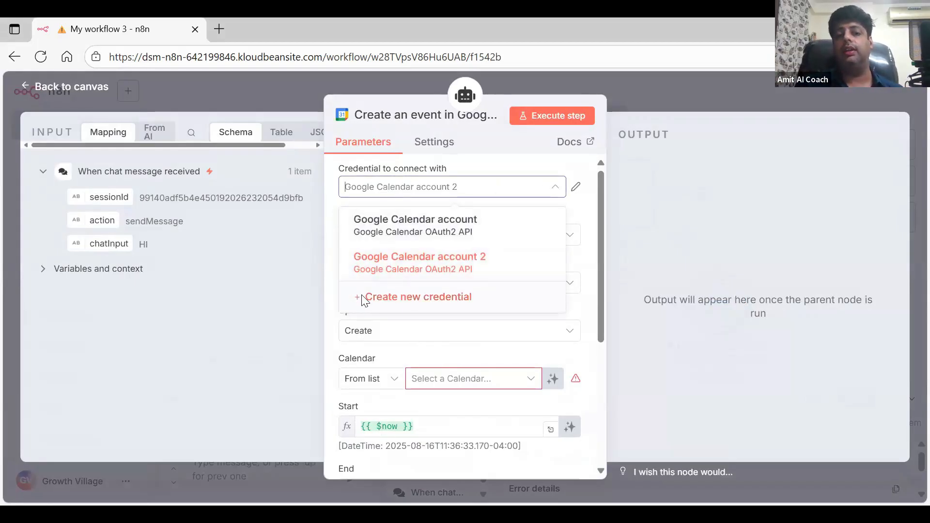
{"action": "left_click", "coordinate": [412, 300]}
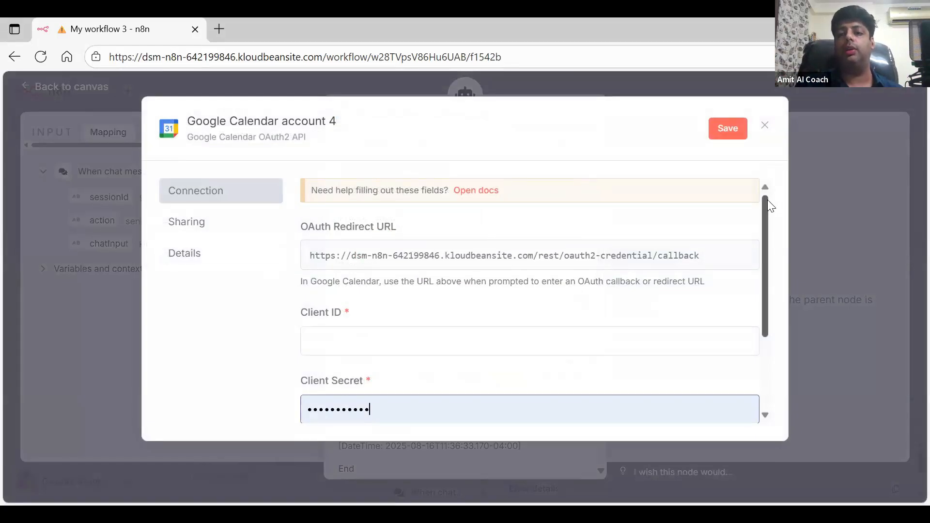
Step: Copy the OAuth redirect URL, then close the new credential without saving
{"action": "left_click_drag", "start_coordinate": [765, 199], "coordinate": [767, 226]}
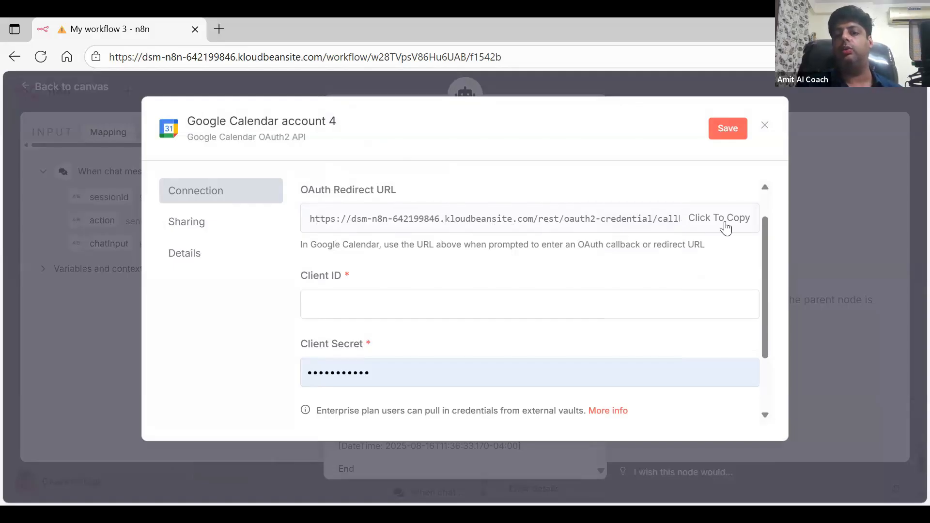
{"action": "left_click", "coordinate": [637, 226]}
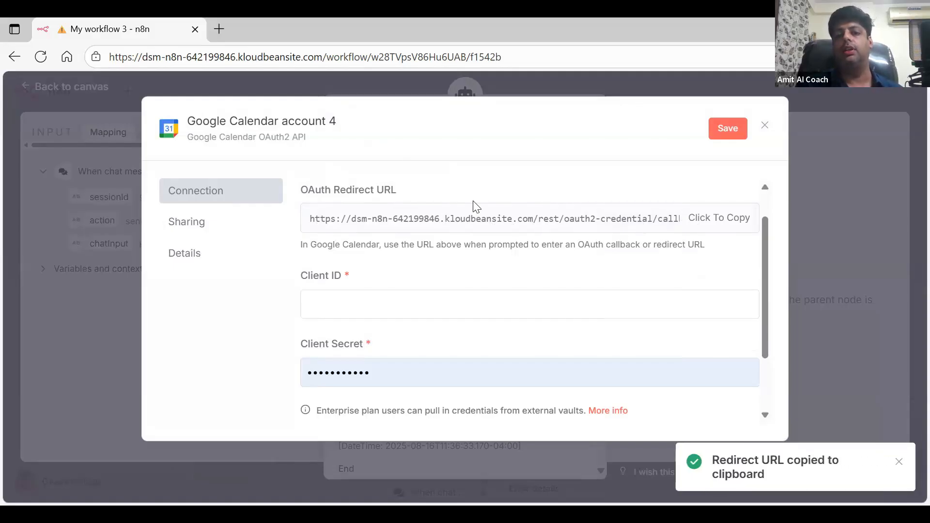
{"action": "left_click_drag", "start_coordinate": [306, 226], "coordinate": [411, 219]}
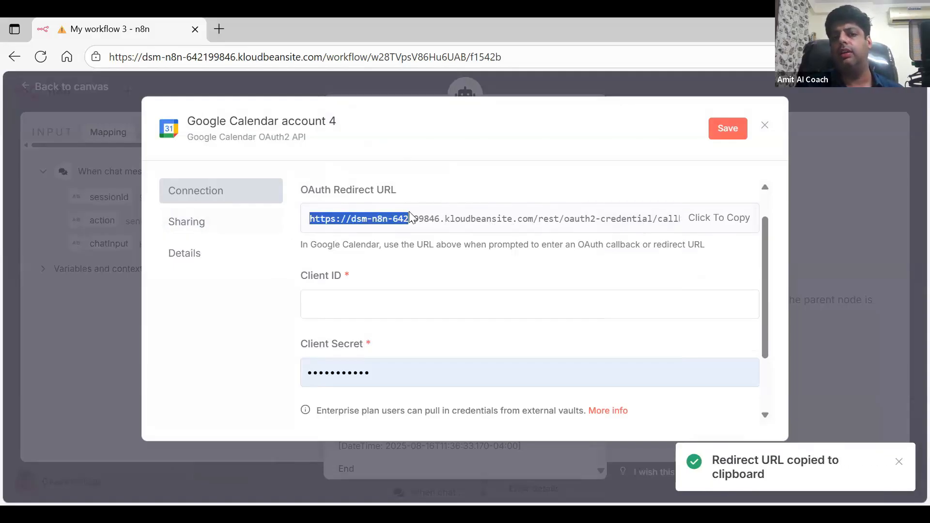
{"action": "left_click", "coordinate": [536, 173]}
{"action": "left_click", "coordinate": [469, 220]}
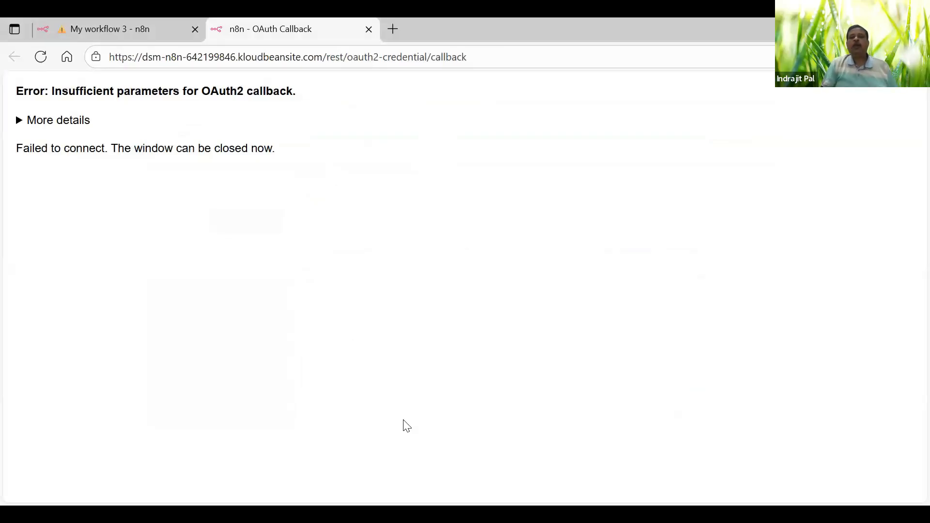
{"action": "left_click", "coordinate": [609, 268]}
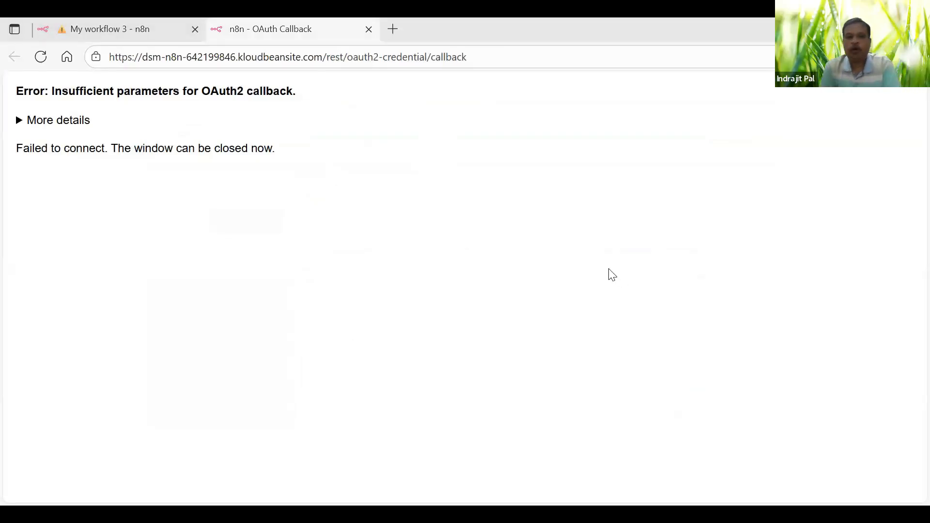
{"action": "left_click", "coordinate": [117, 25]}
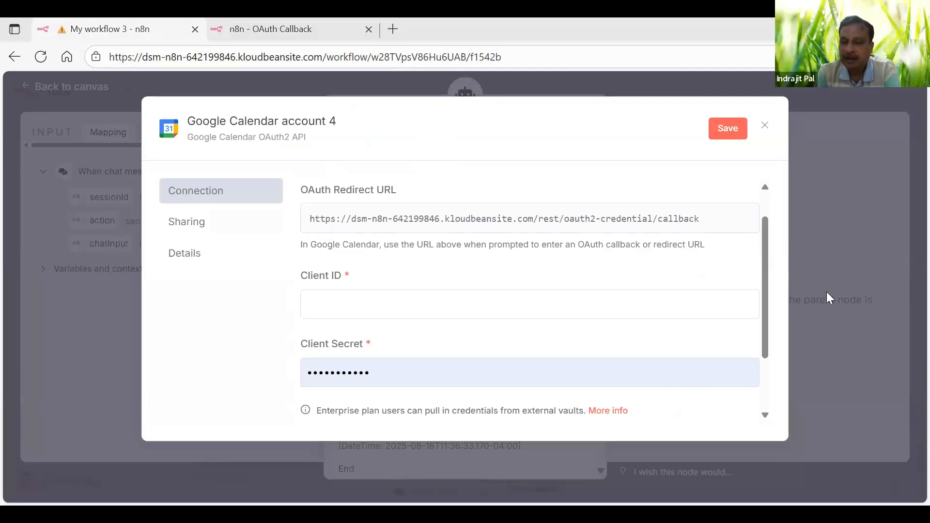
{"action": "left_click", "coordinate": [765, 128]}
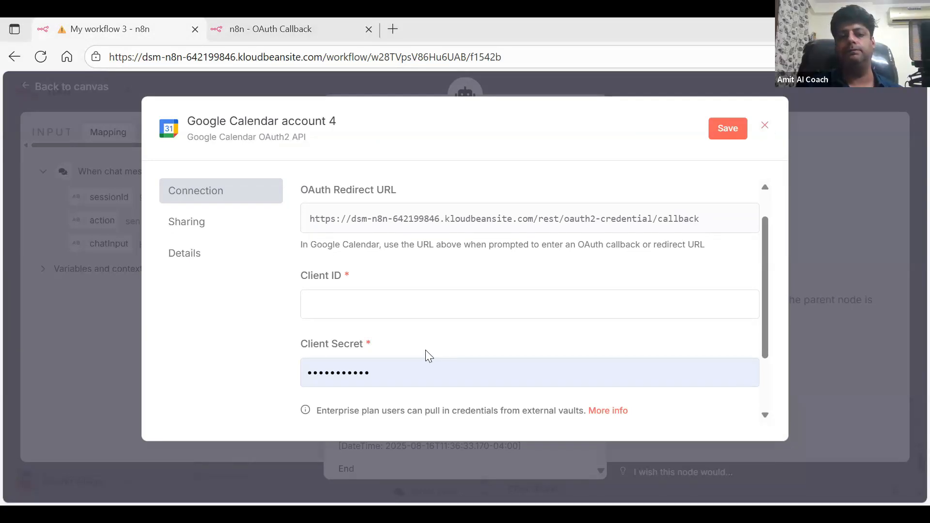
{"action": "left_click", "coordinate": [508, 325]}
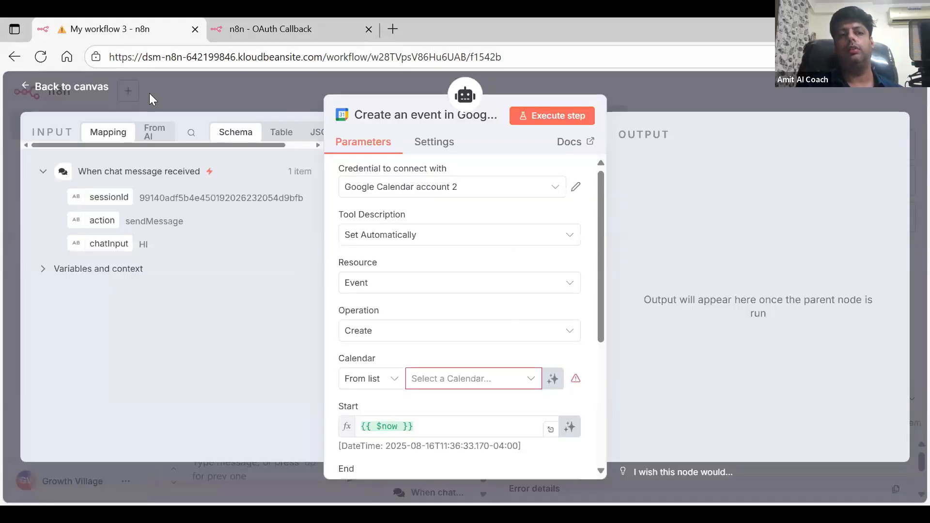
{"action": "left_click", "coordinate": [70, 88]}
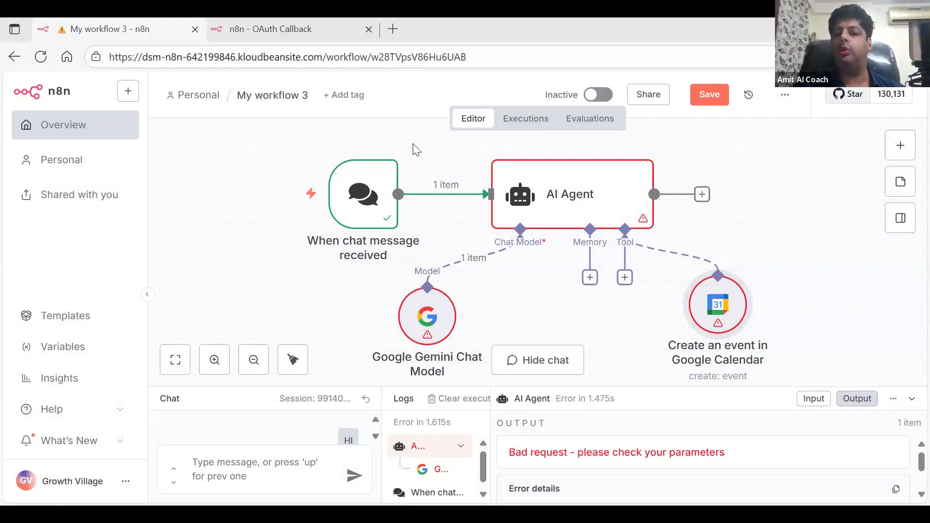
{"action": "double_click", "coordinate": [718, 303]}
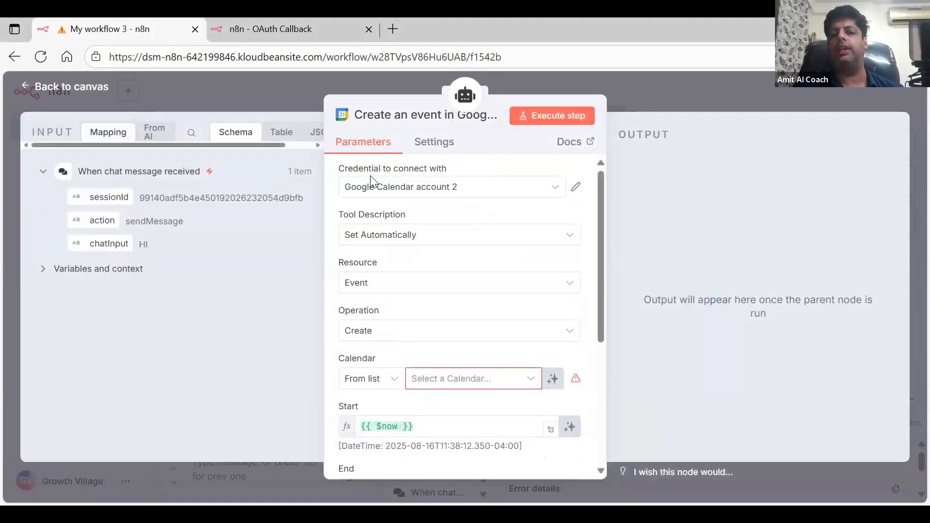
Step: Start another Google Calendar credential, discard it unsaved, and return to the canvas before reopening the node
{"action": "left_click", "coordinate": [555, 189]}
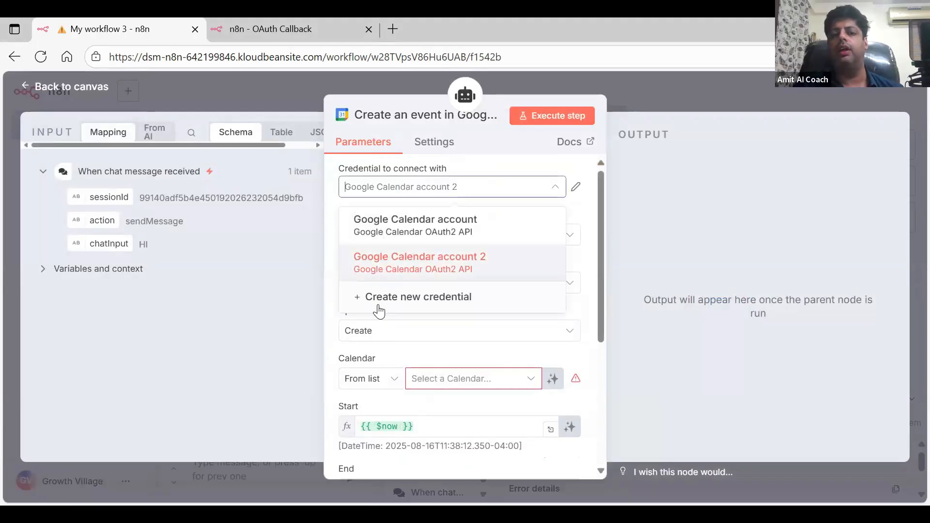
{"action": "left_click", "coordinate": [401, 297]}
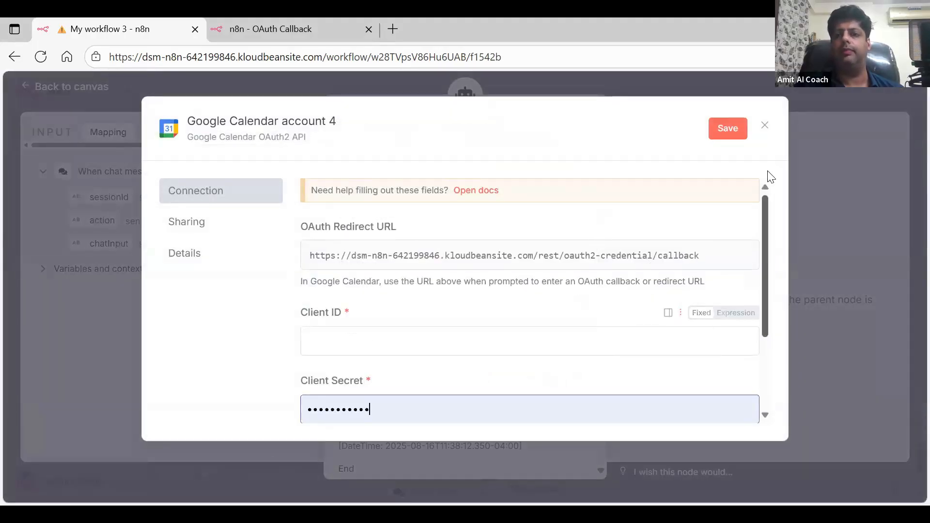
{"action": "left_click", "coordinate": [768, 127]}
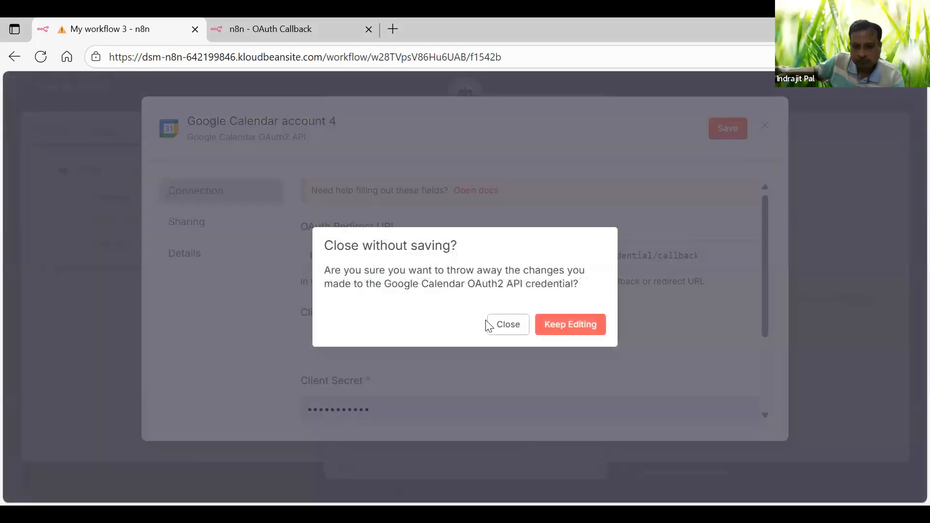
{"action": "left_click", "coordinate": [502, 331]}
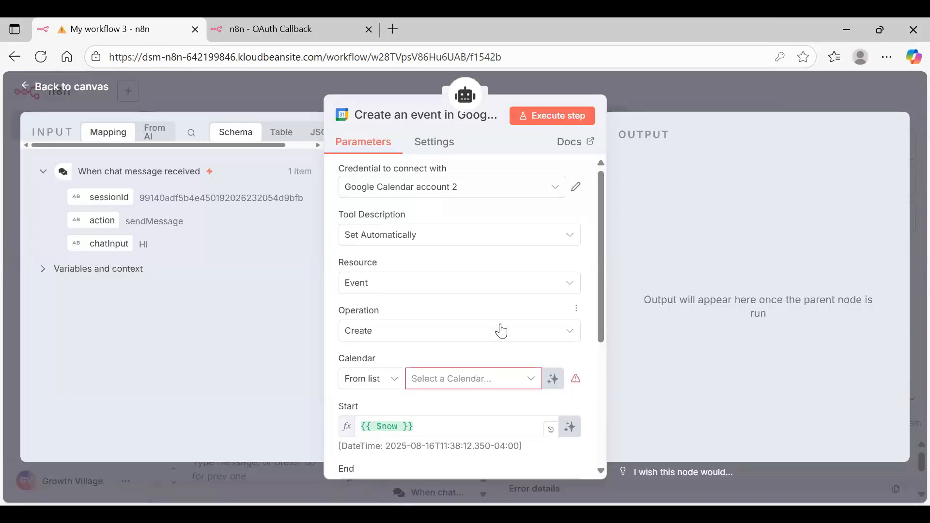
{"action": "left_click", "coordinate": [77, 81]}
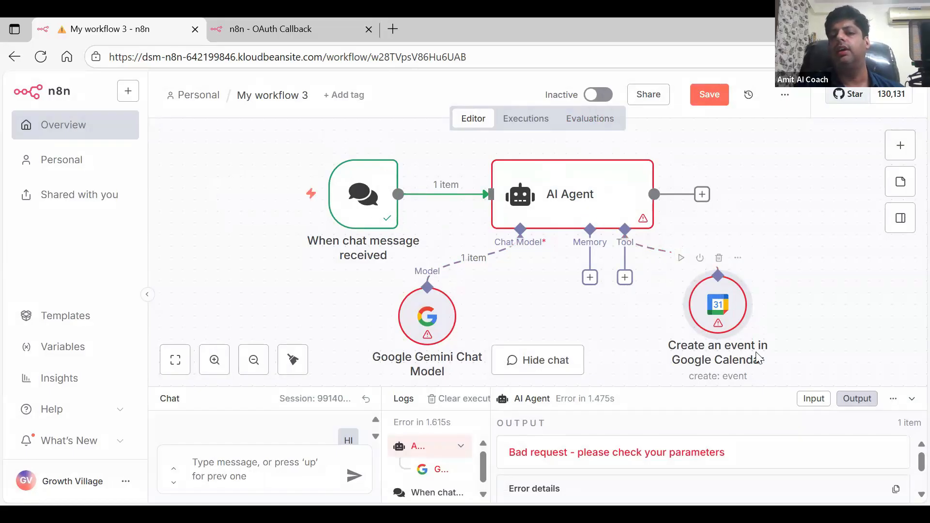
{"action": "double_click", "coordinate": [717, 315]}
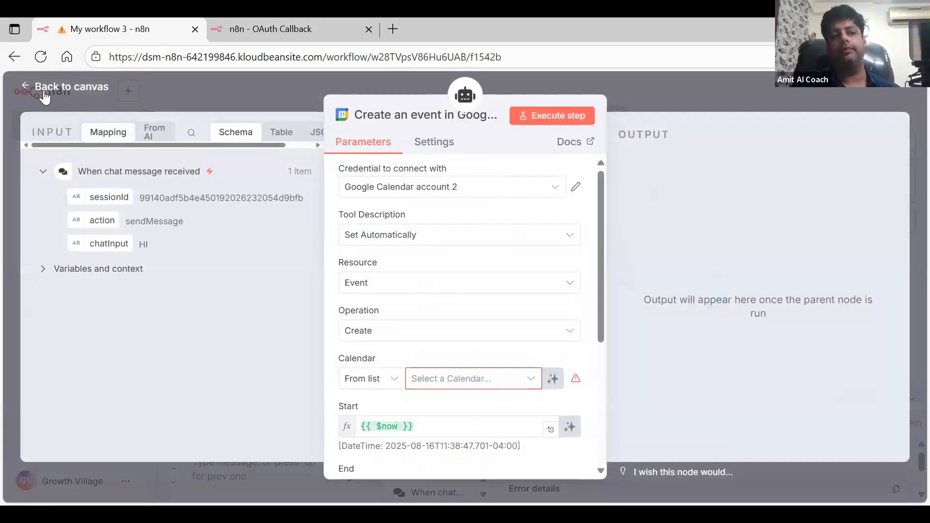
Step: Reopen the Google Calendar node, discard yet another unsaved credential, and return to the canvas
{"action": "left_click", "coordinate": [44, 92]}
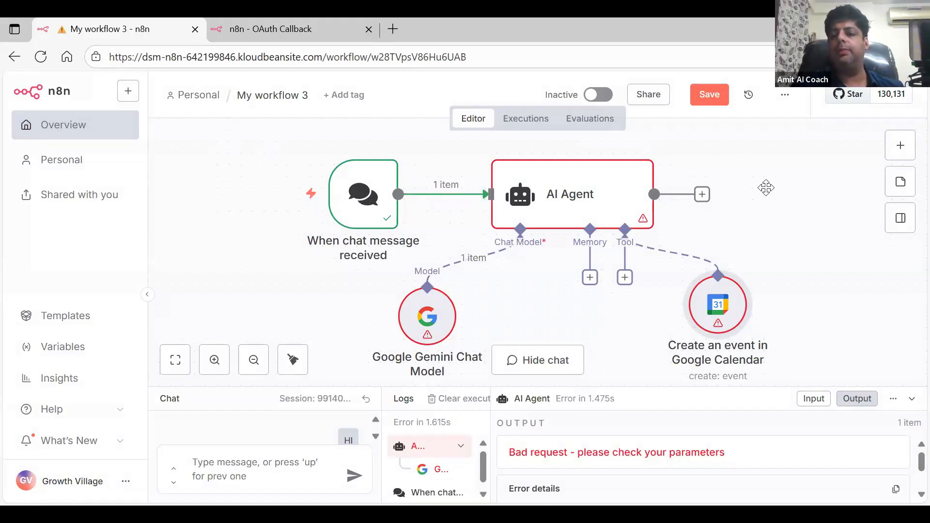
{"action": "double_click", "coordinate": [726, 299]}
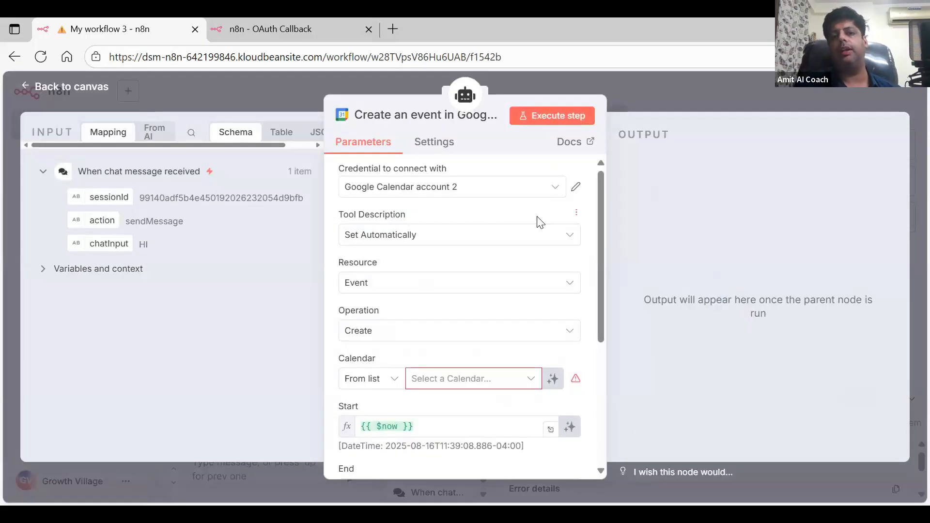
{"action": "left_click", "coordinate": [555, 188]}
{"action": "left_click", "coordinate": [433, 298]}
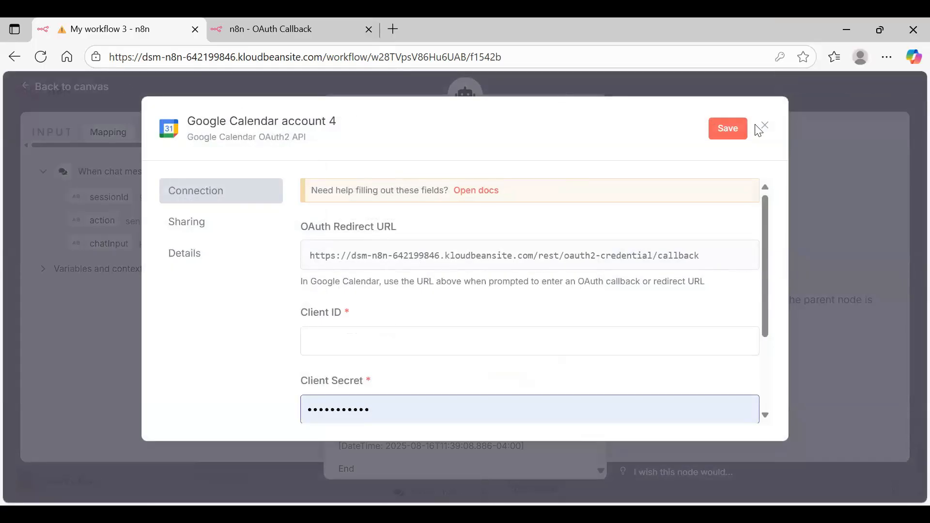
{"action": "left_click", "coordinate": [768, 129]}
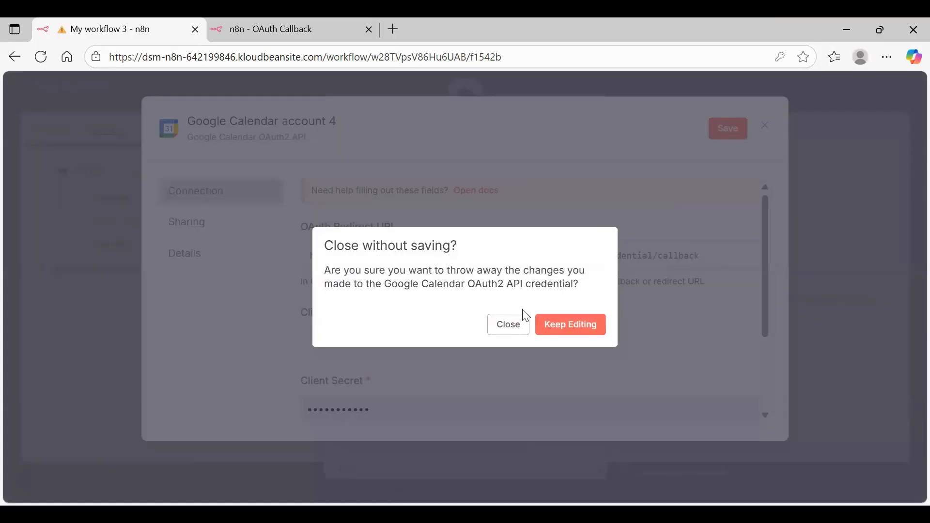
{"action": "left_click", "coordinate": [508, 324]}
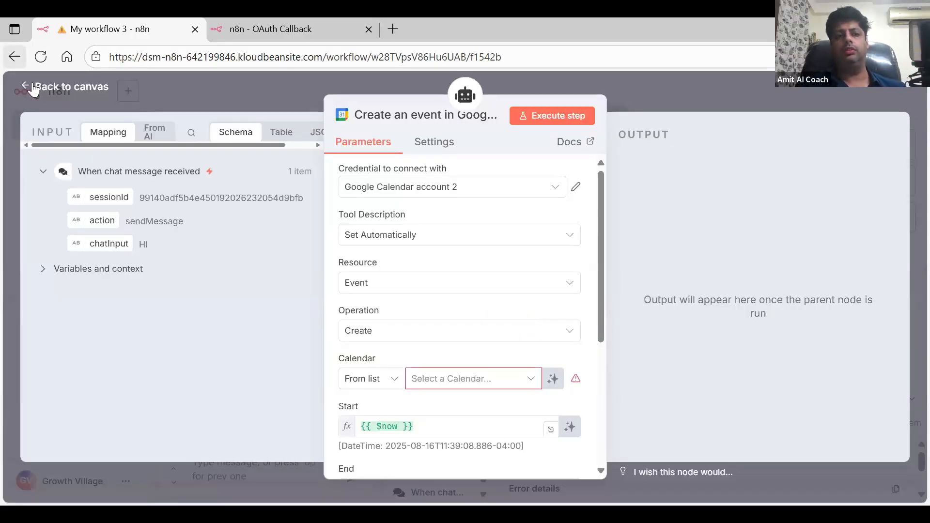
{"action": "left_click", "coordinate": [48, 87]}
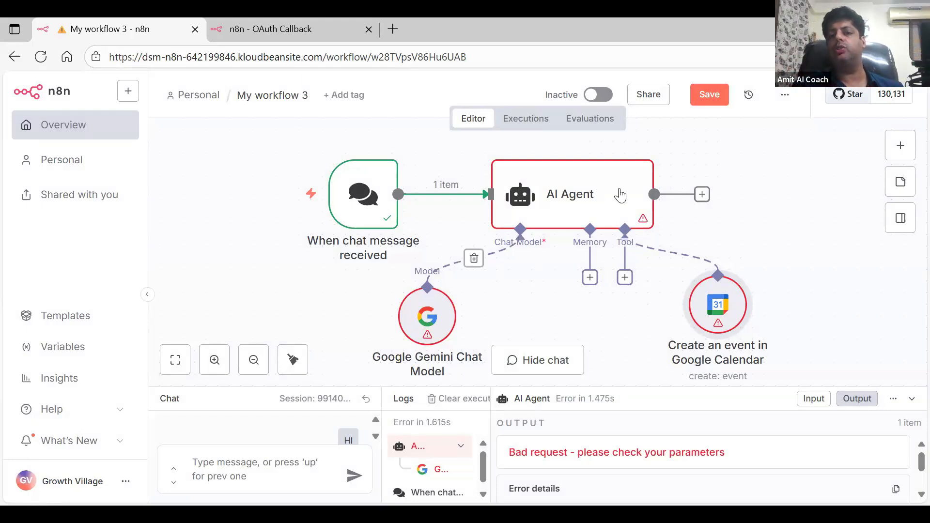
Step: Bring up Google Cloud Console's Create OAuth client ID form for the web client
{"action": "mouse_move", "coordinate": [728, 306]}
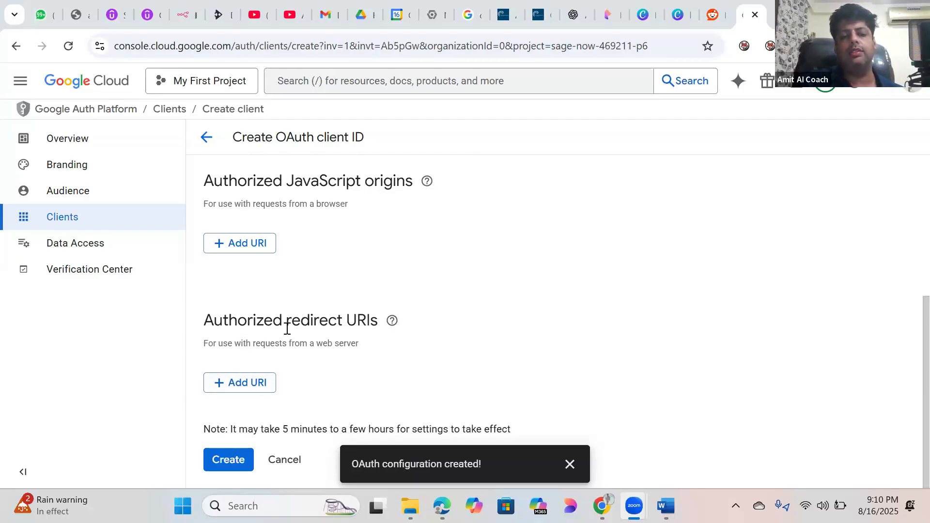
Step: Paste the n8n callback URL as an authorized redirect URI, create the client, and copy its Client ID
{"action": "left_click", "coordinate": [246, 384]}
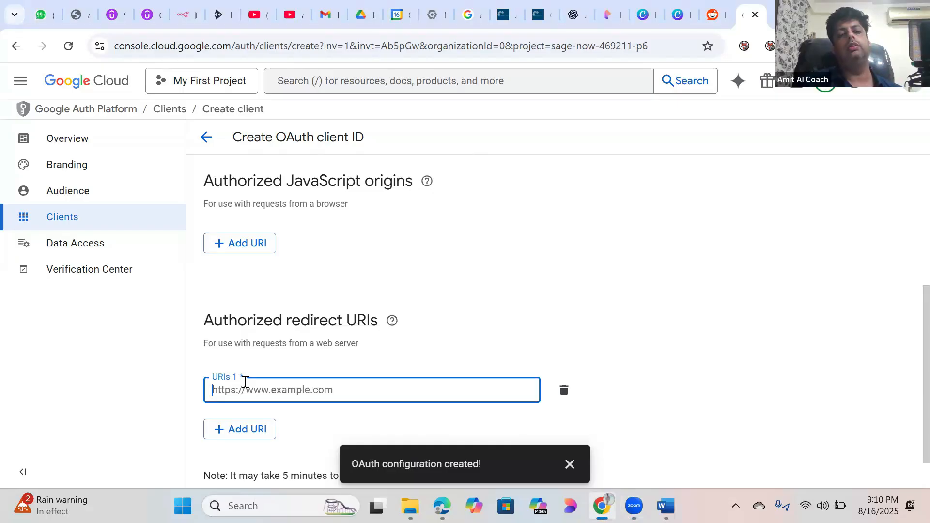
{"action": "key", "text": "ctrl+v"}
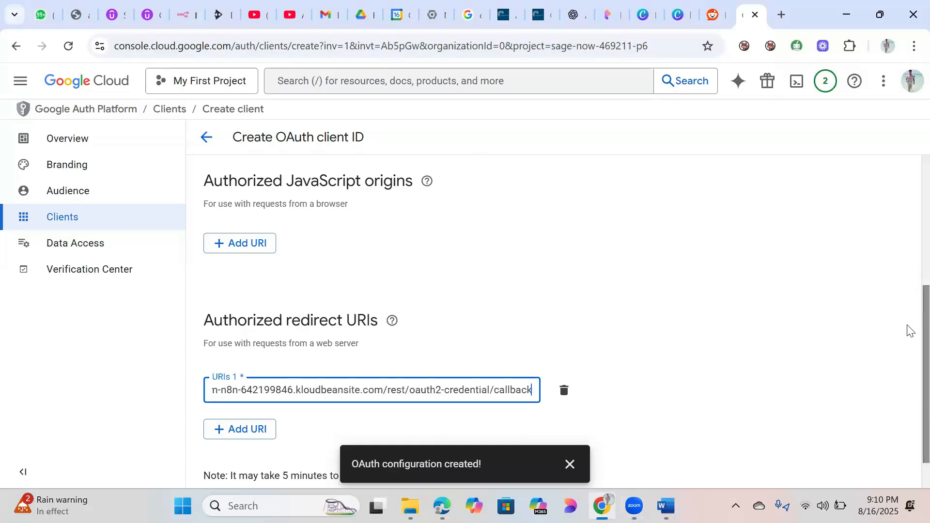
{"action": "scroll", "coordinate": [908, 363], "scroll_direction": "down", "scroll_amount": 1}
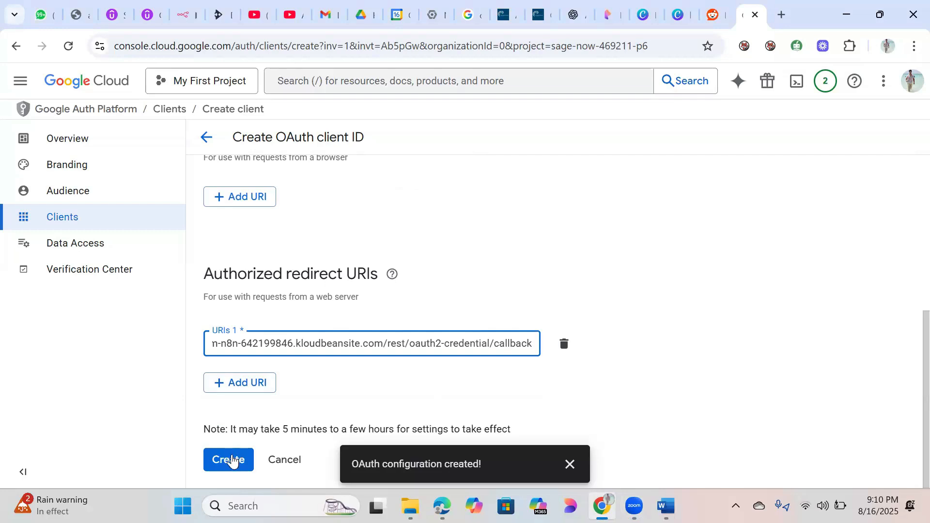
{"action": "left_click", "coordinate": [229, 460]}
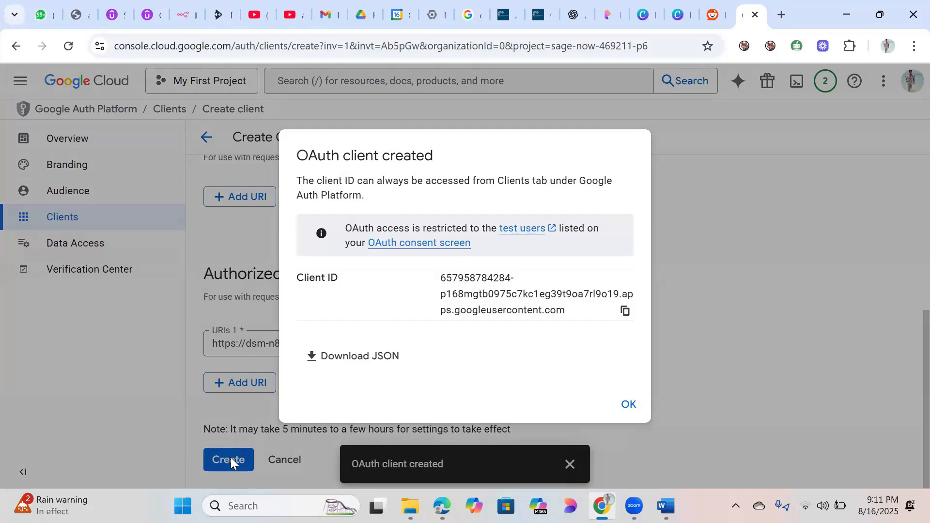
{"action": "left_click", "coordinate": [624, 311]}
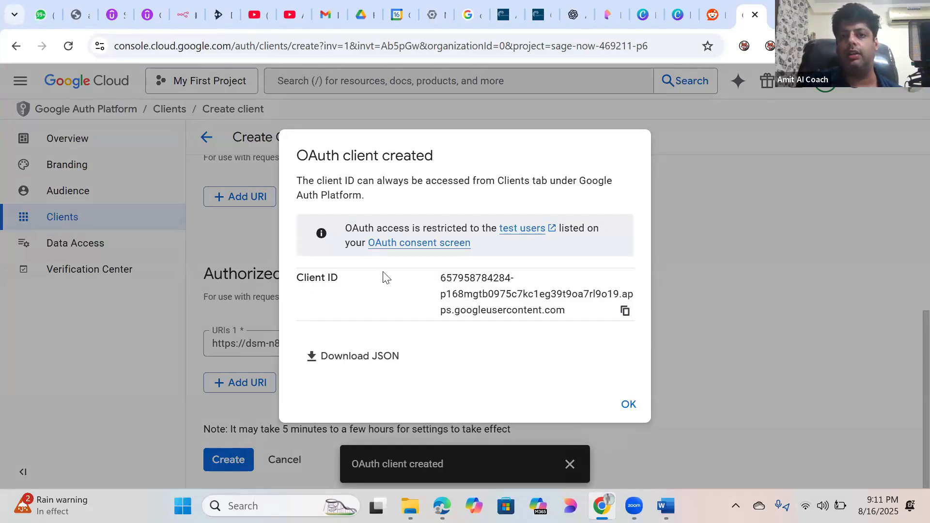
{"action": "left_click", "coordinate": [623, 311]}
Step: Paste the client ID into the N8N credentials document under a 'Client ID' label and save it
{"action": "left_click", "coordinate": [666, 506]}
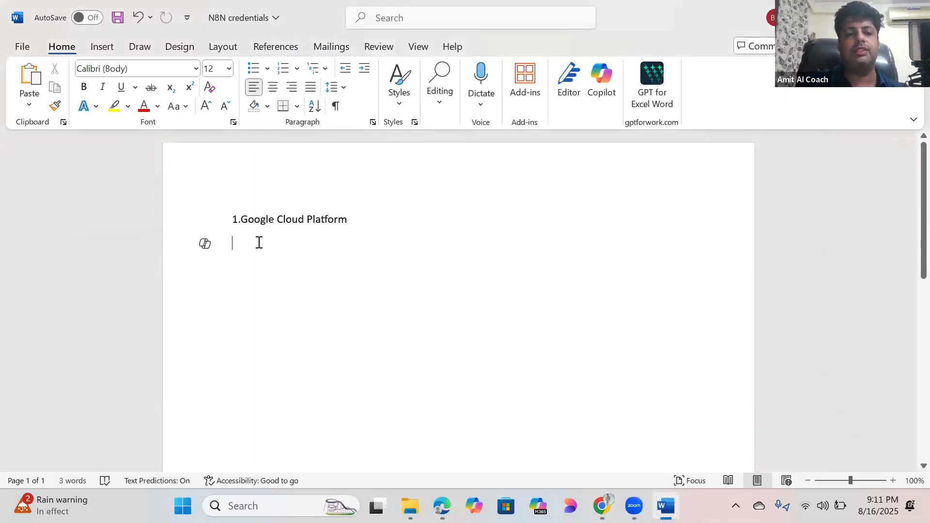
{"action": "key", "text": "ctrl+v"}
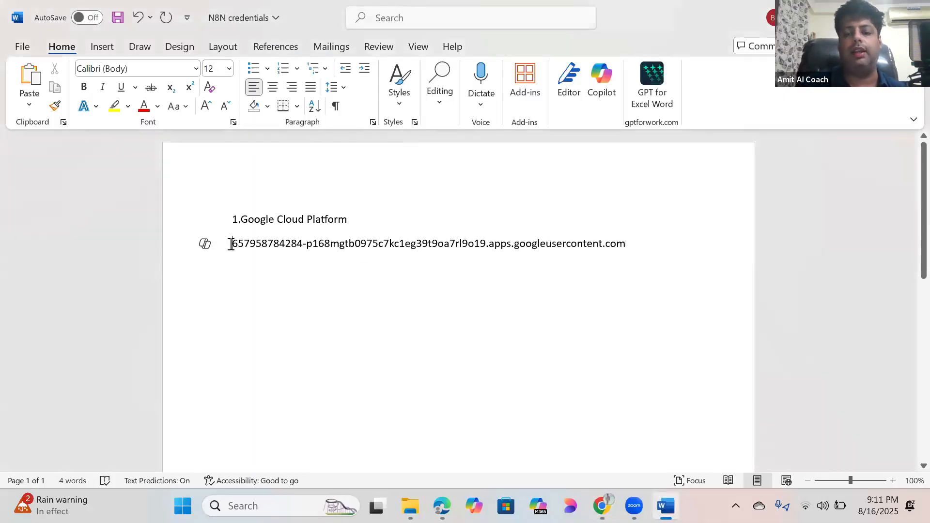
{"action": "left_click", "coordinate": [230, 243]}
{"action": "key", "text": "Return"}
{"action": "type", "text": "Cl"}
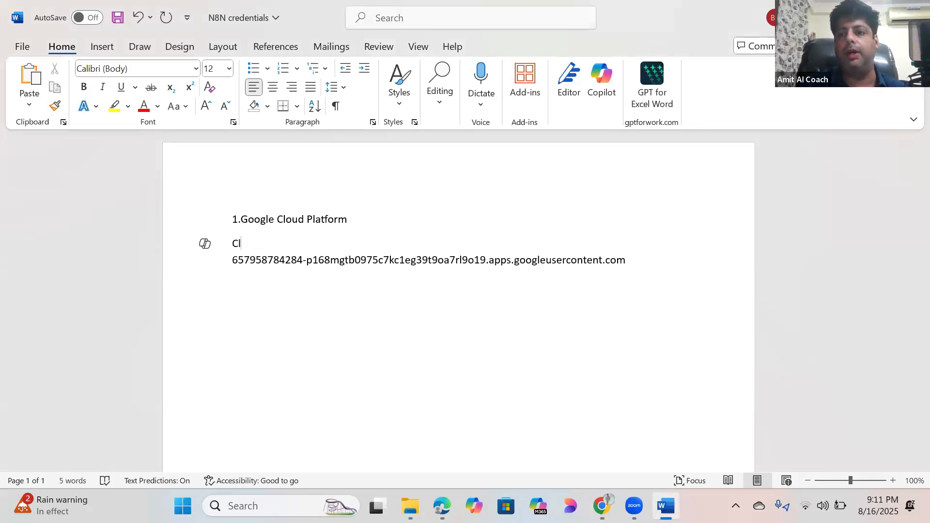
{"action": "type", "text": "ient ID"}
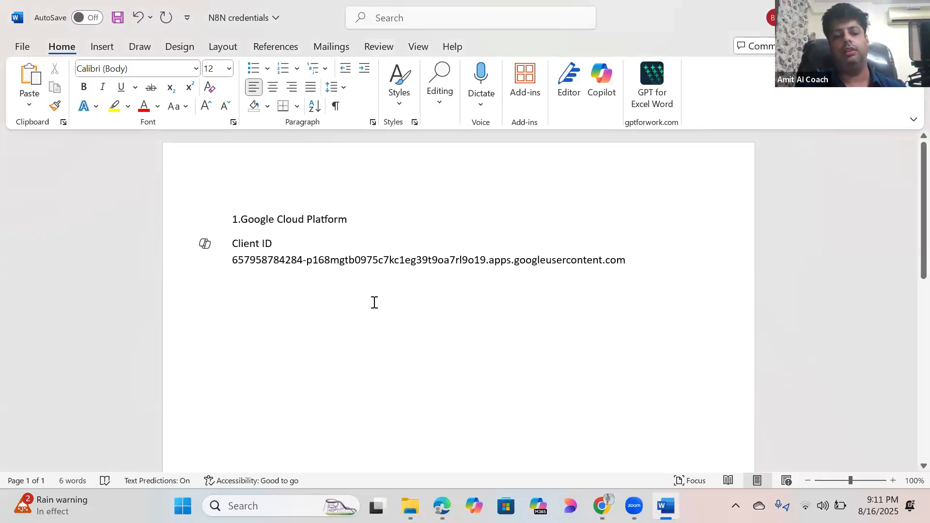
{"action": "left_click", "coordinate": [116, 18]}
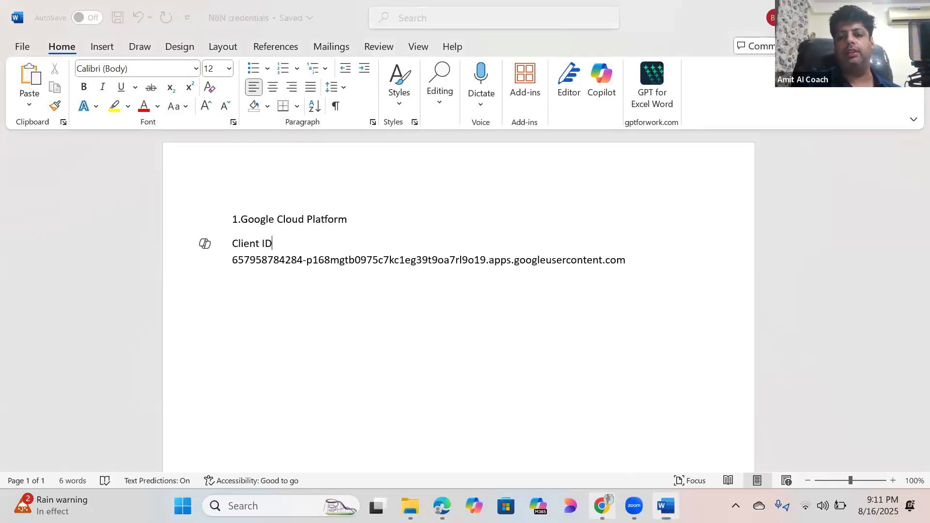
{"action": "left_click", "coordinate": [608, 503]}
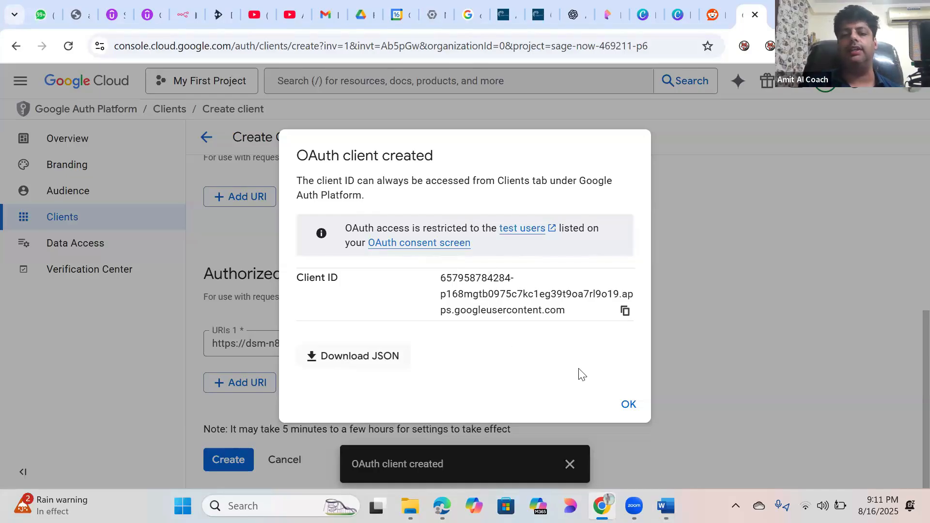
Step: Dismiss the confirmation, open the N8N client's details, and copy its client secret
{"action": "left_click", "coordinate": [627, 405]}
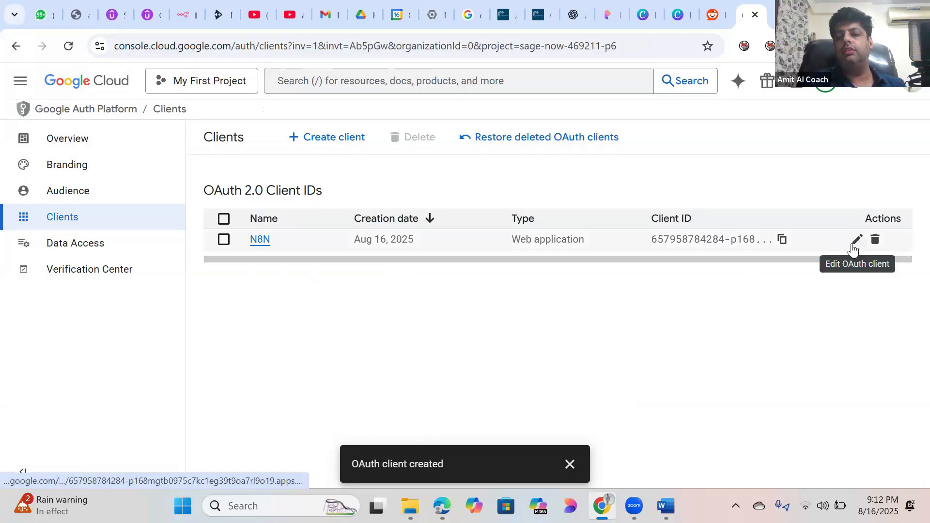
{"action": "left_click", "coordinate": [854, 247]}
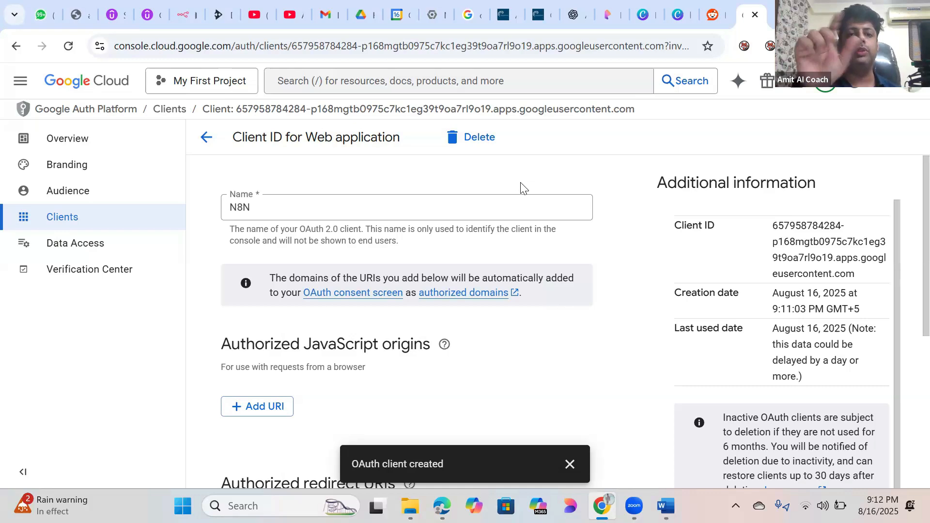
{"action": "left_click", "coordinate": [206, 137]}
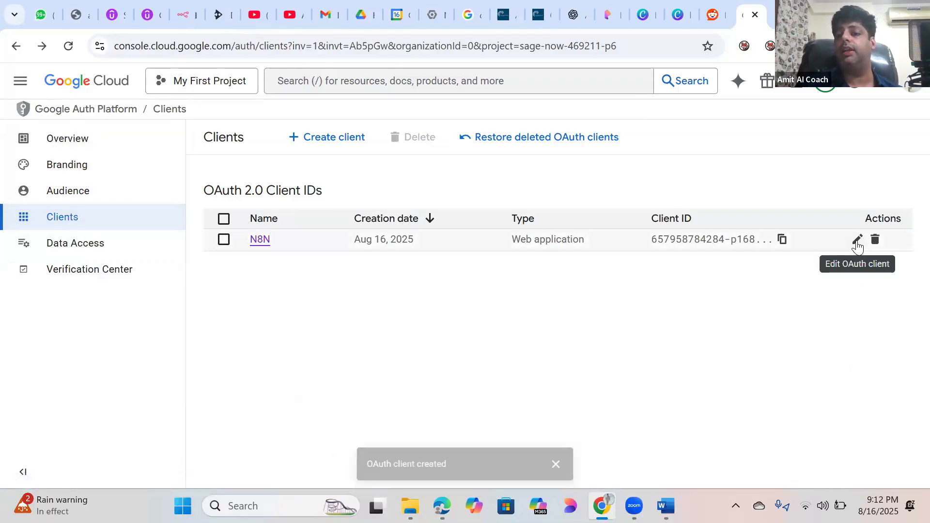
{"action": "left_click", "coordinate": [858, 243]}
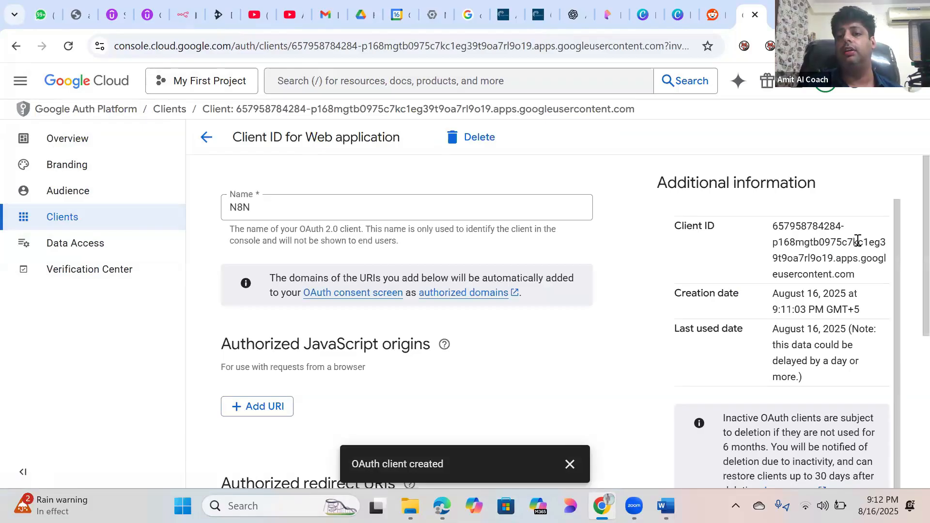
{"action": "scroll", "coordinate": [907, 213], "scroll_direction": "down", "scroll_amount": 5}
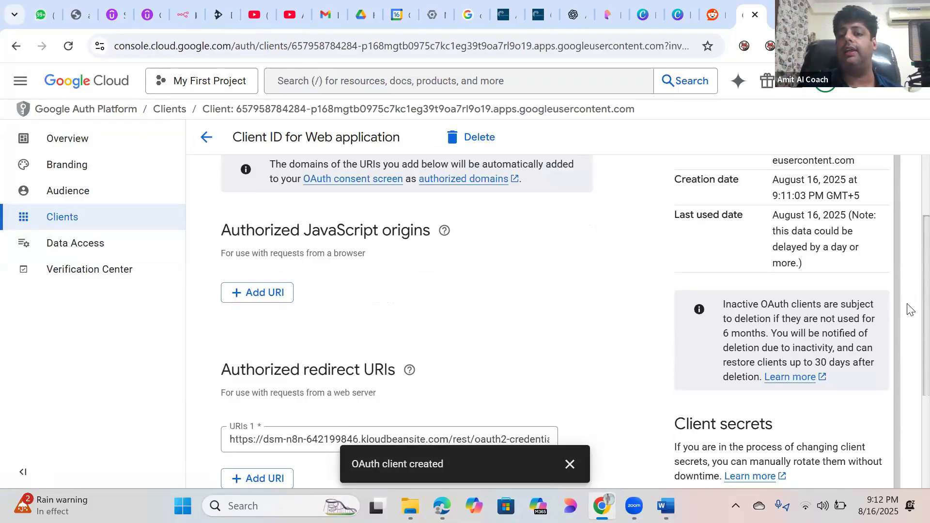
{"action": "scroll", "coordinate": [910, 390], "scroll_direction": "down", "scroll_amount": 1}
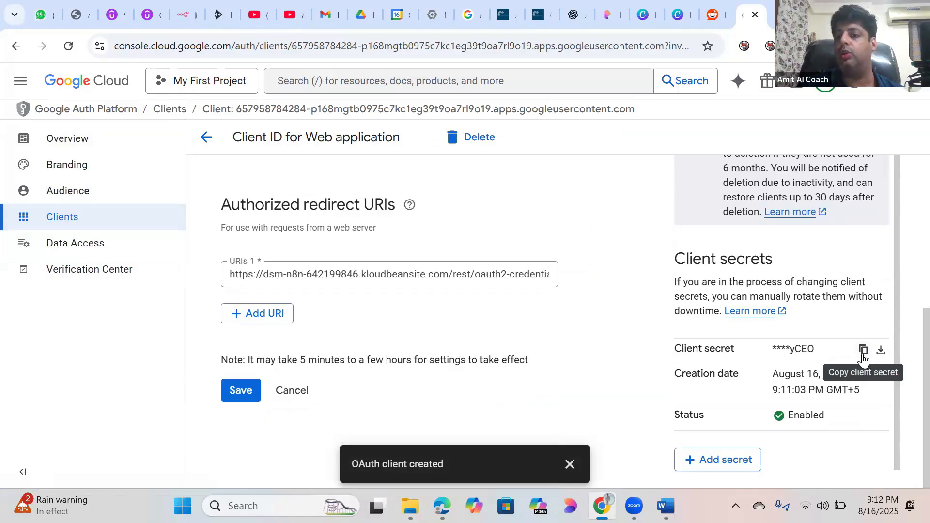
{"action": "scroll", "coordinate": [907, 367], "scroll_direction": "up", "scroll_amount": 6}
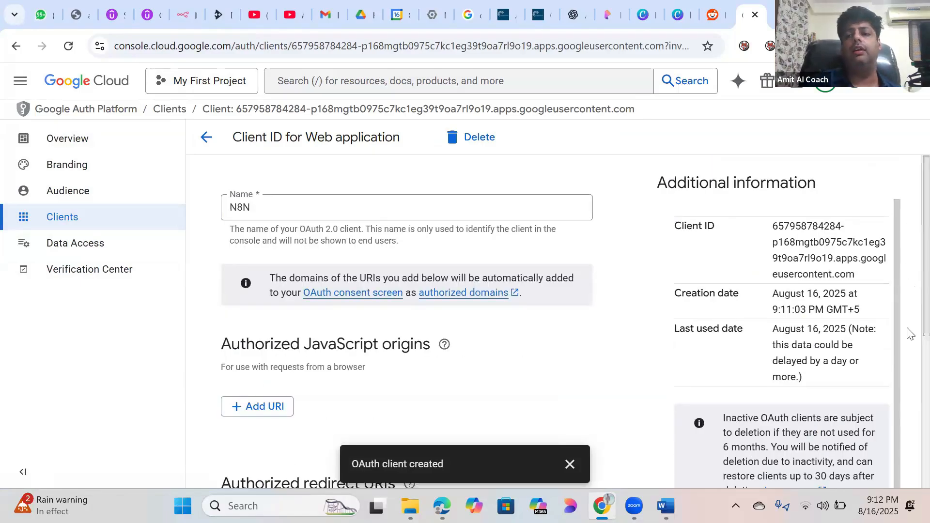
{"action": "scroll", "coordinate": [908, 339], "scroll_direction": "down", "scroll_amount": 6}
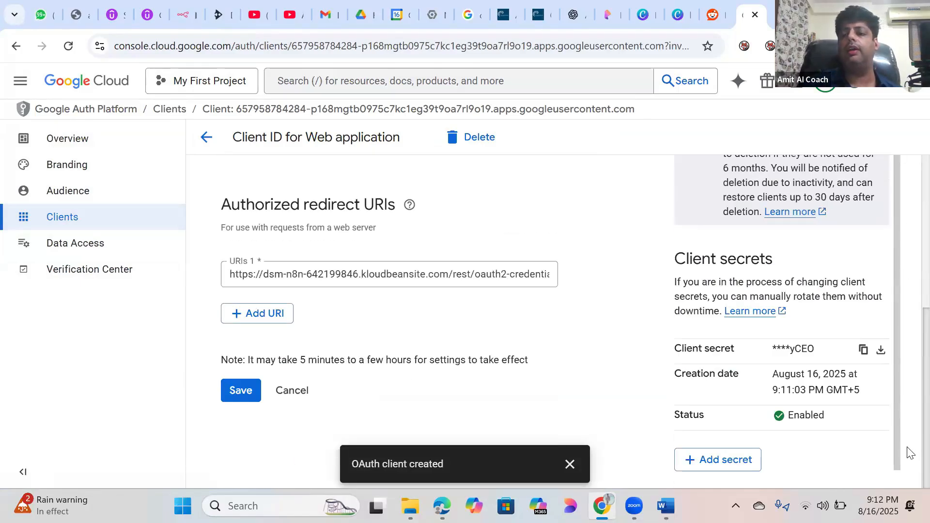
{"action": "left_click", "coordinate": [865, 353]}
{"action": "left_click", "coordinate": [666, 507]}
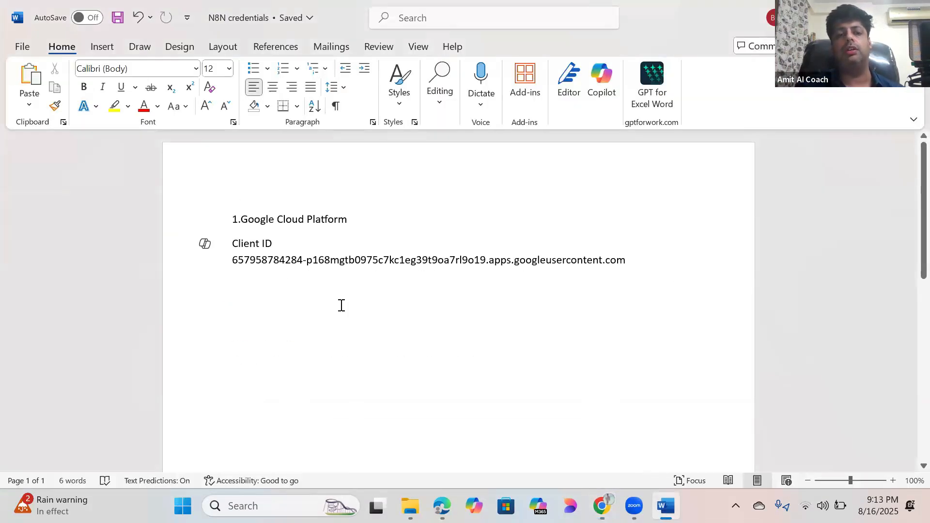
Step: Paste the copied client secret into the Word notes below the client ID
{"action": "left_click", "coordinate": [262, 284]}
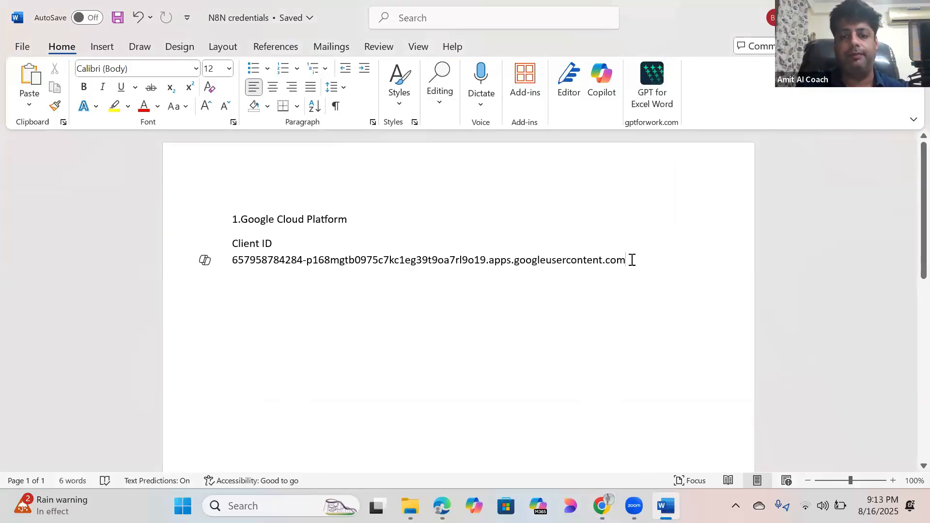
{"action": "key", "text": "Return"}
{"action": "key", "text": "Return"}
{"action": "key", "text": "ctrl+v"}
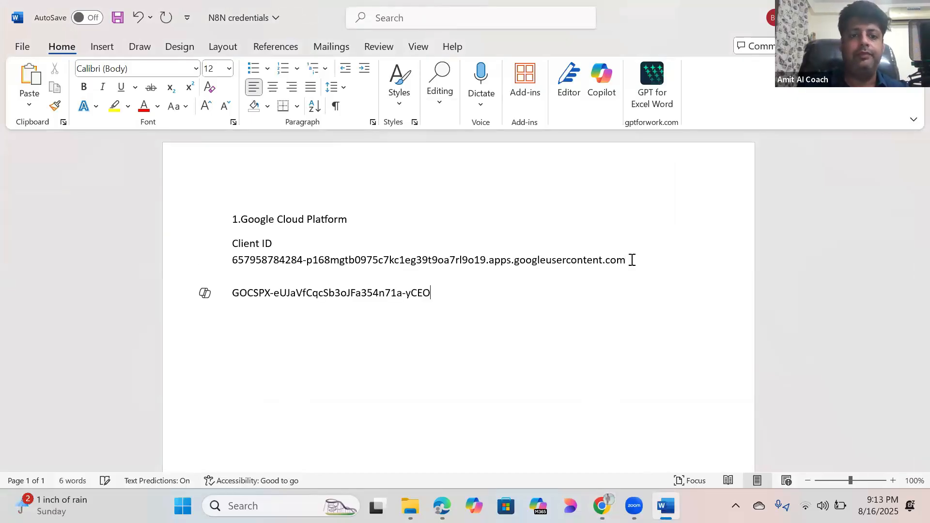
Step: Label the pasted secret 'Client secret' and return to the Google Cloud client page
{"action": "left_click", "coordinate": [233, 292]}
{"action": "key", "text": "Return"}
{"action": "type", "text": "Client secret"}
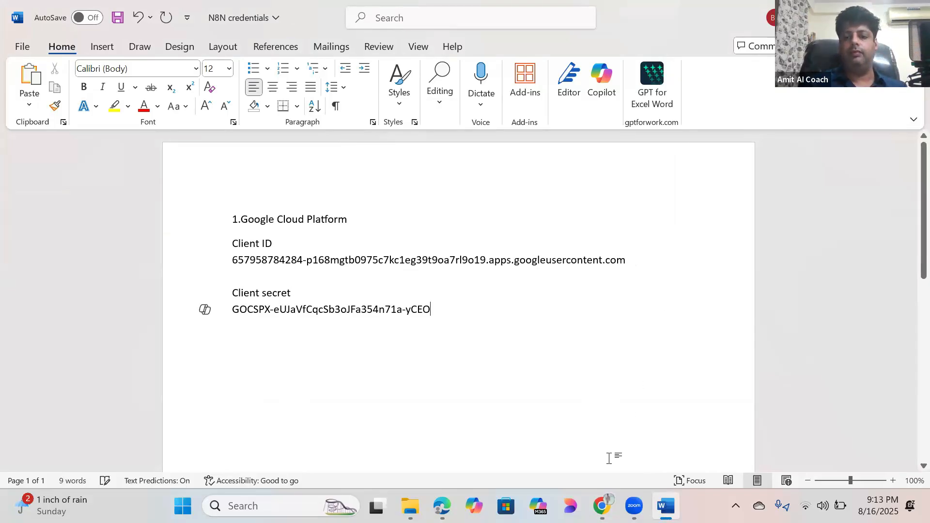
{"action": "left_click", "coordinate": [601, 505]}
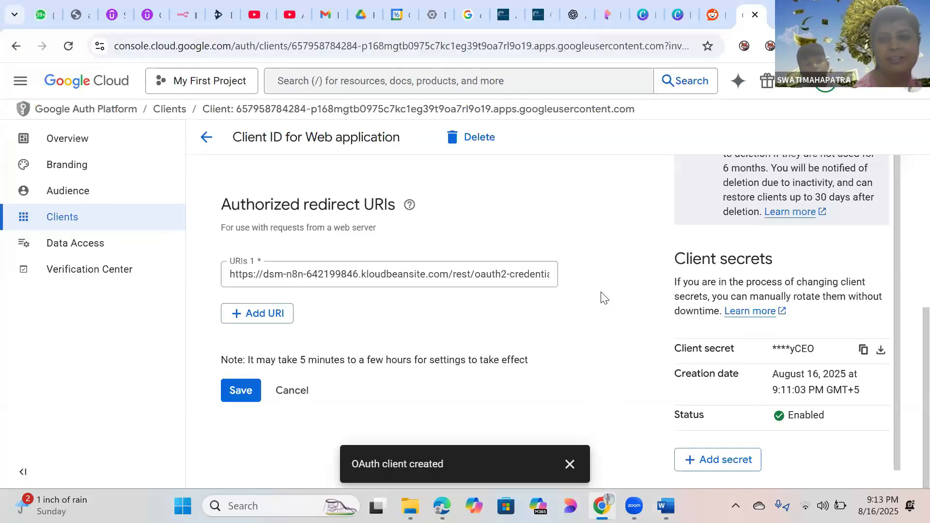
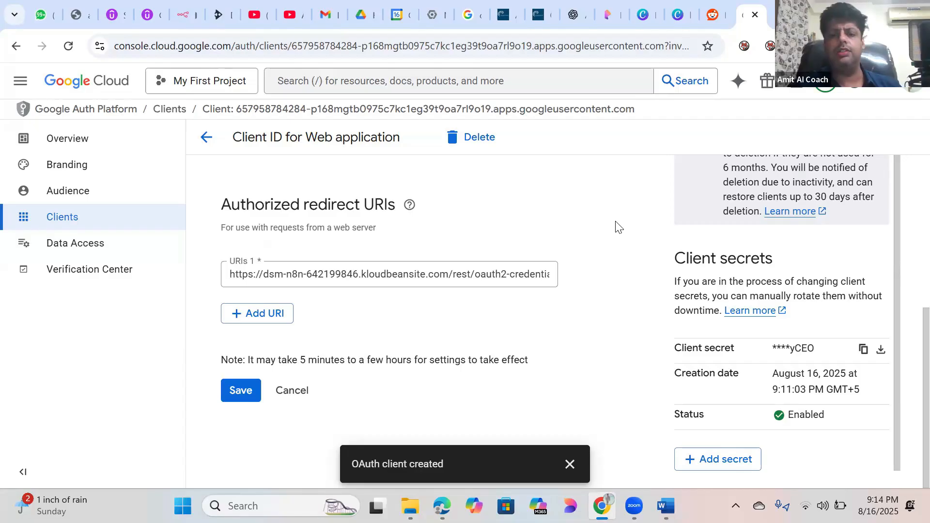
Step: Check the saved N8N credentials in Word, then go back to the Clients list
{"action": "left_click", "coordinate": [666, 506]}
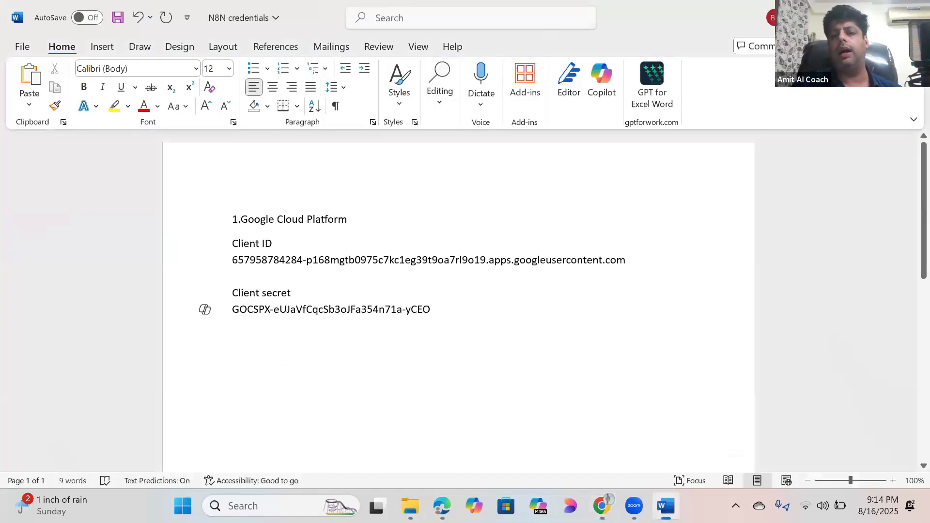
{"action": "key", "text": "alt+Tab"}
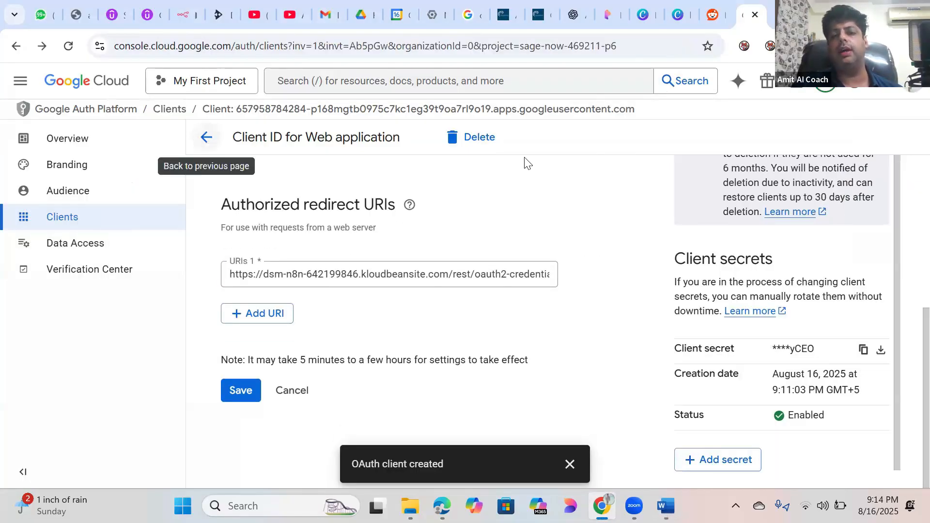
{"action": "left_click", "coordinate": [204, 138]}
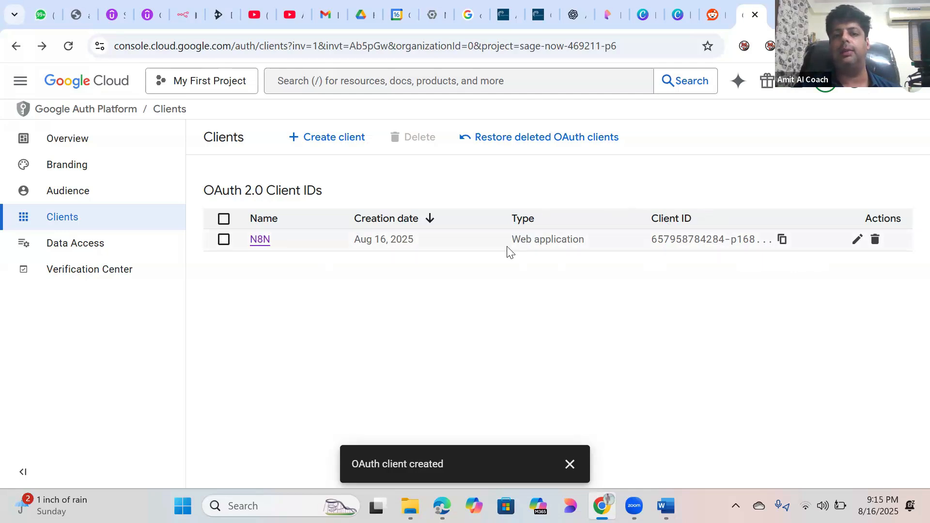
Step: Open the N8N web client's details and compare its Client ID with the Word notes
{"action": "left_click", "coordinate": [854, 246]}
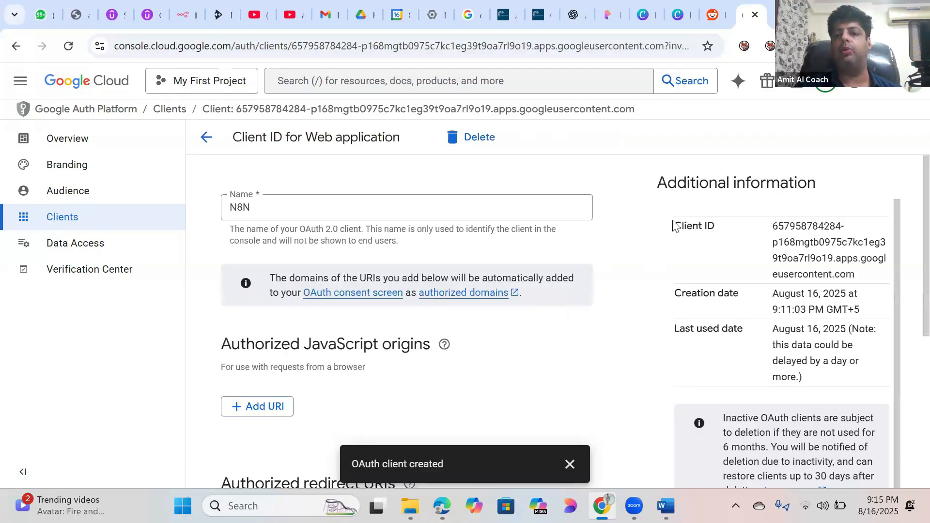
{"action": "left_click_drag", "start_coordinate": [768, 223], "coordinate": [860, 275]}
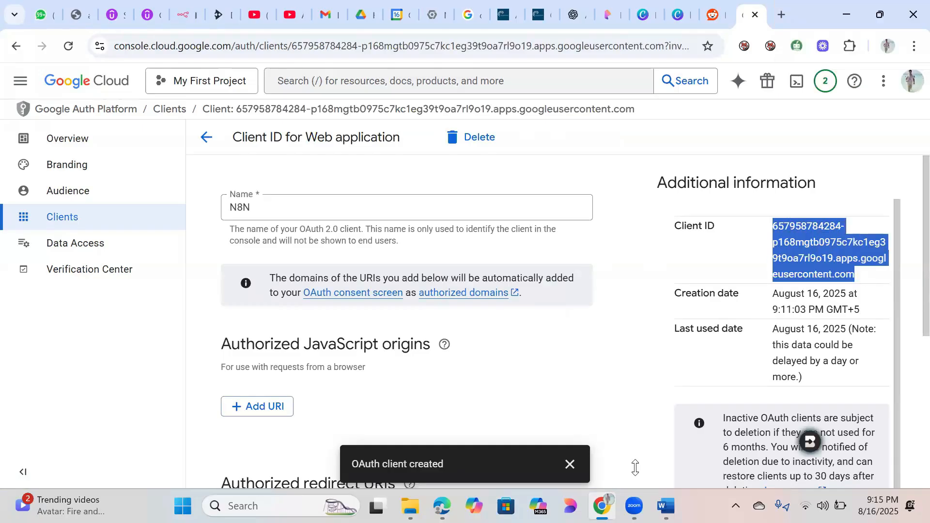
{"action": "left_click", "coordinate": [666, 506]}
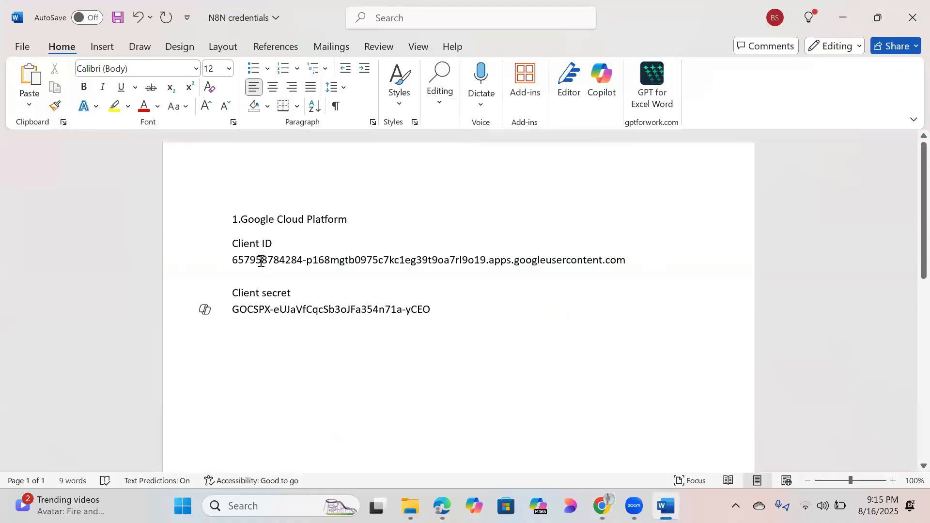
{"action": "left_click", "coordinate": [667, 506]}
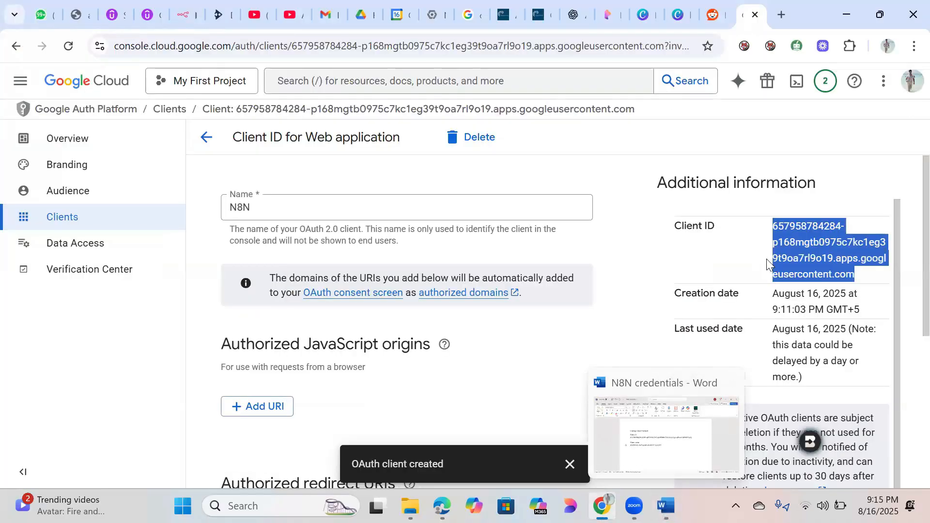
{"action": "left_click", "coordinate": [759, 252]}
{"action": "left_click_drag", "start_coordinate": [773, 227], "coordinate": [867, 276]}
{"action": "left_click", "coordinate": [722, 251]}
Step: Scroll to Client secrets and check the secret against the saved notes
{"action": "scroll", "coordinate": [911, 302], "scroll_direction": "down", "scroll_amount": 1}
{"action": "scroll", "coordinate": [910, 301], "scroll_direction": "down", "scroll_amount": 5}
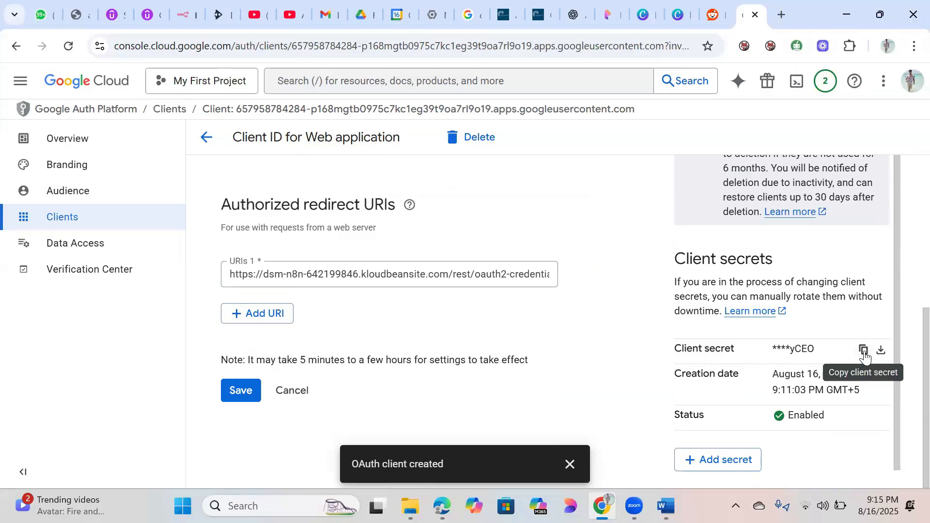
{"action": "left_click", "coordinate": [665, 506]}
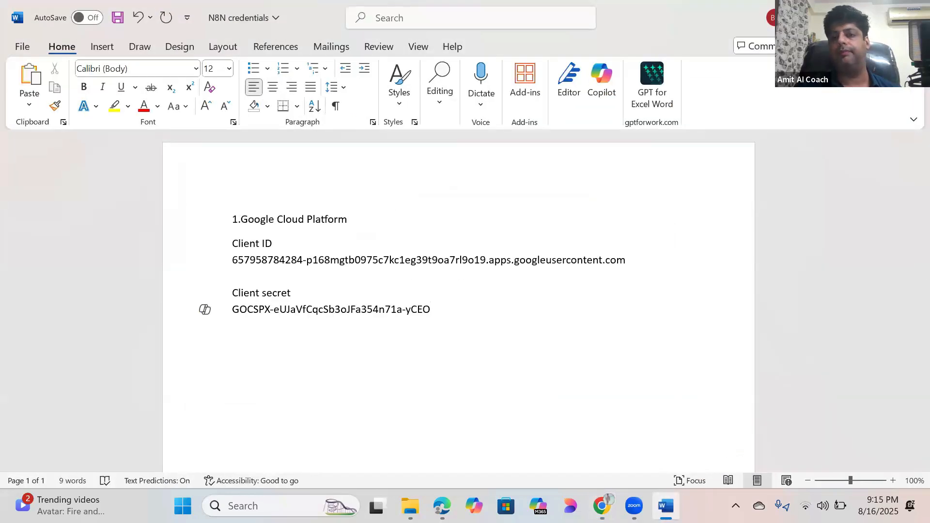
{"action": "left_click", "coordinate": [665, 506]}
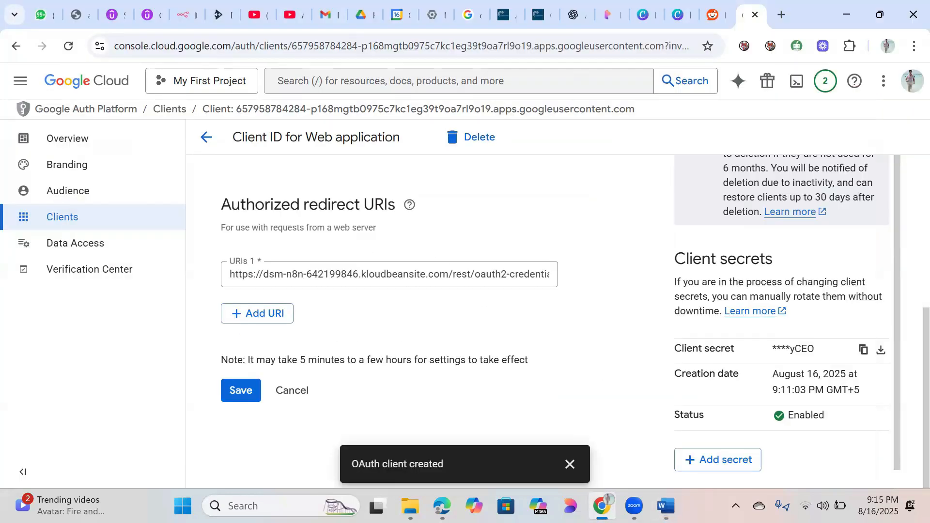
{"action": "left_click", "coordinate": [666, 507]}
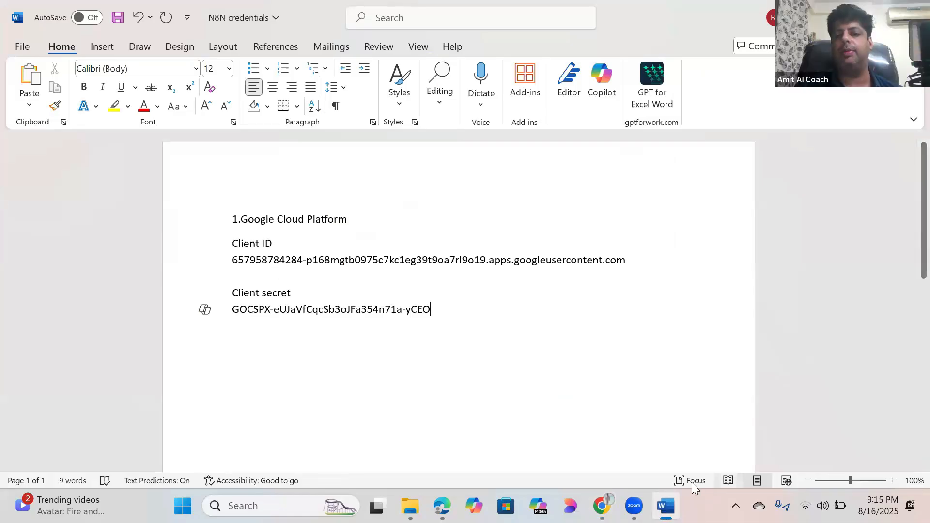
{"action": "left_click", "coordinate": [665, 506]}
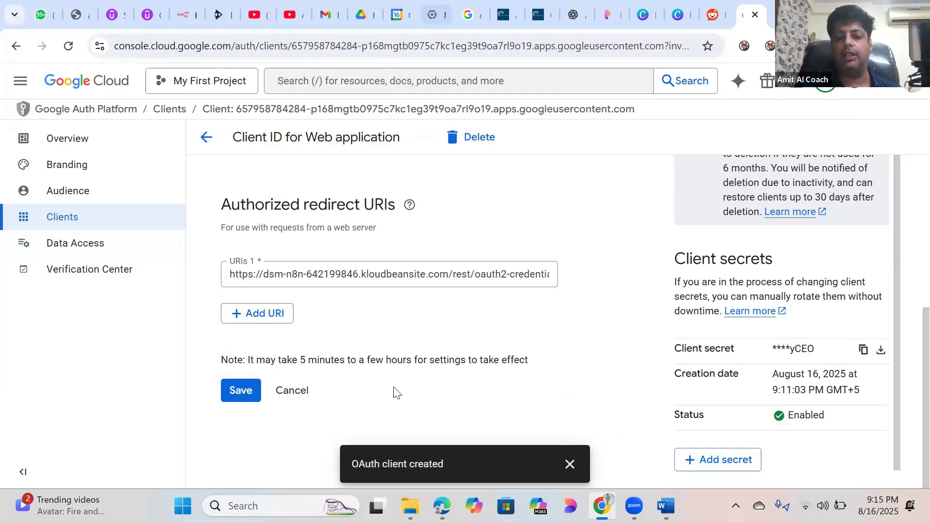
Step: Open the Create an event node and list its Google Calendar credentials, currently account 2
{"action": "left_click", "coordinate": [483, 457]}
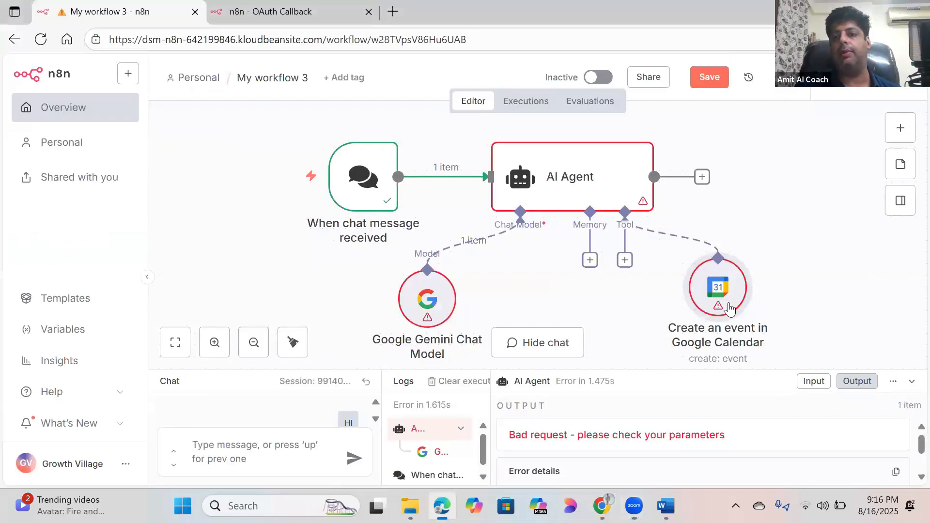
{"action": "mouse_move", "coordinate": [714, 292]}
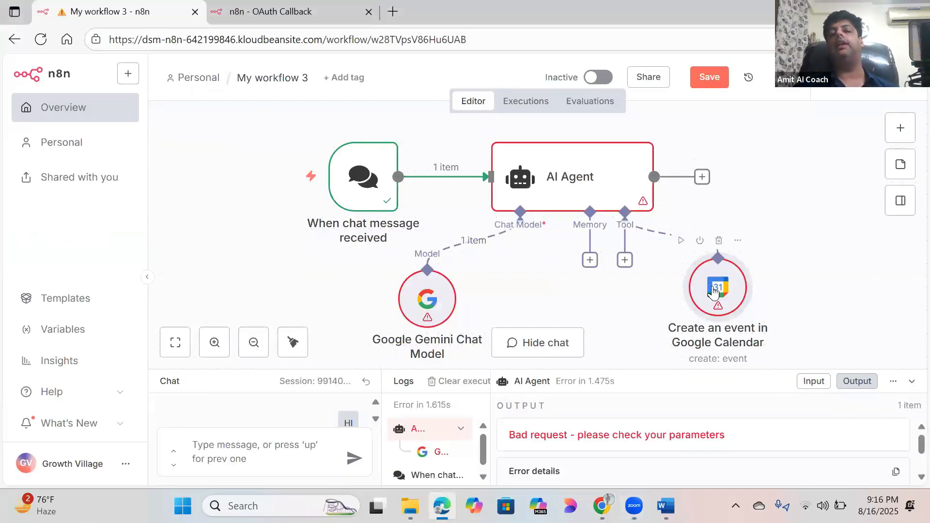
{"action": "double_click", "coordinate": [713, 291]}
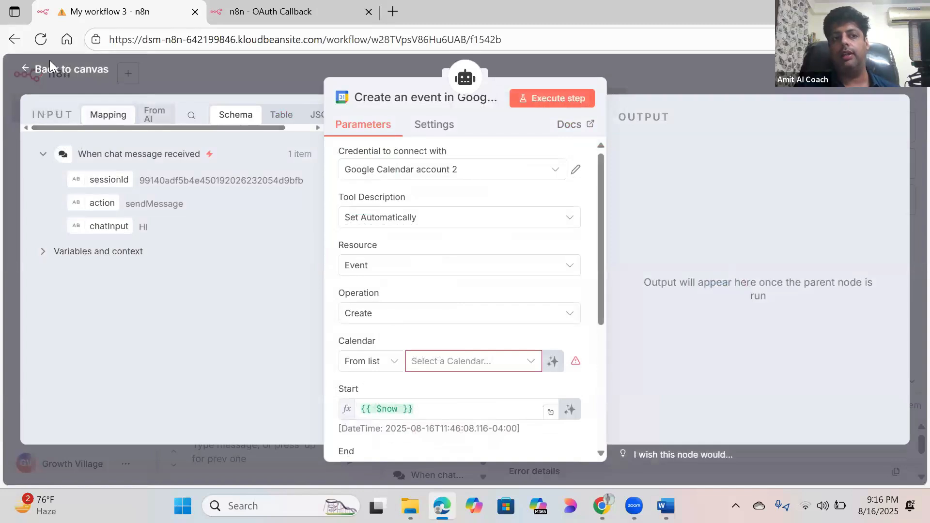
{"action": "left_click", "coordinate": [167, 60]}
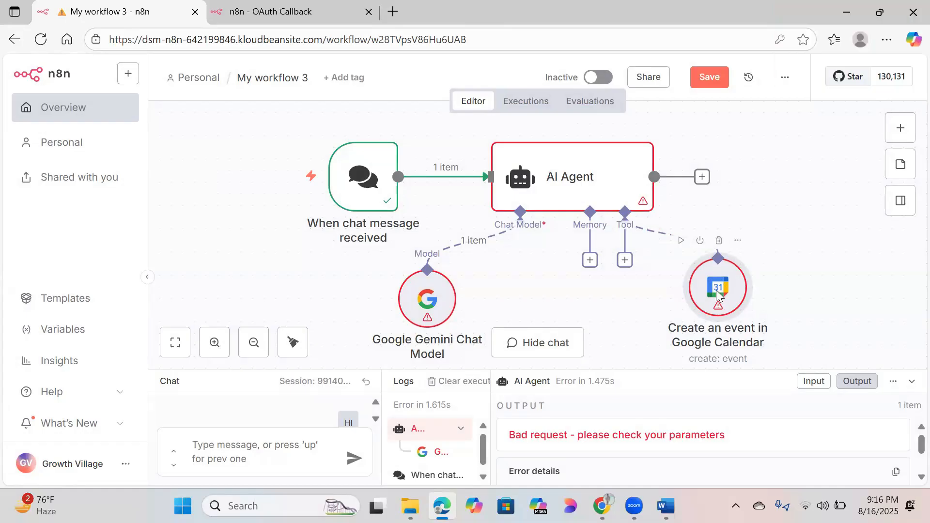
{"action": "double_click", "coordinate": [718, 297]}
{"action": "left_click", "coordinate": [557, 170]}
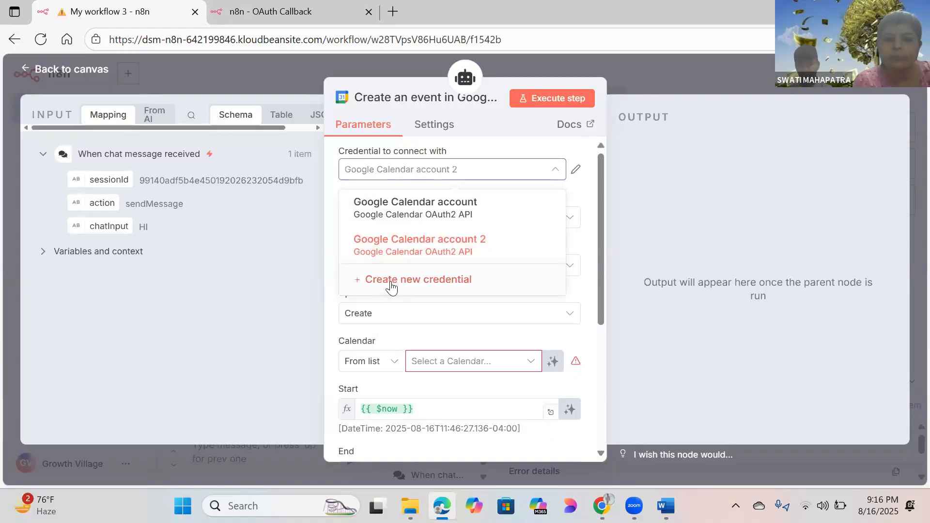
{"action": "left_click", "coordinate": [555, 170]}
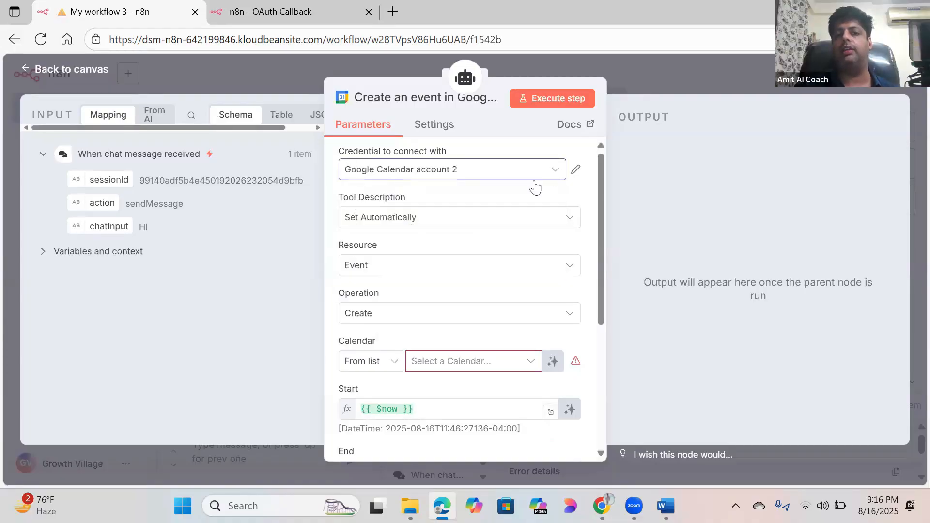
{"action": "left_click", "coordinate": [556, 171]}
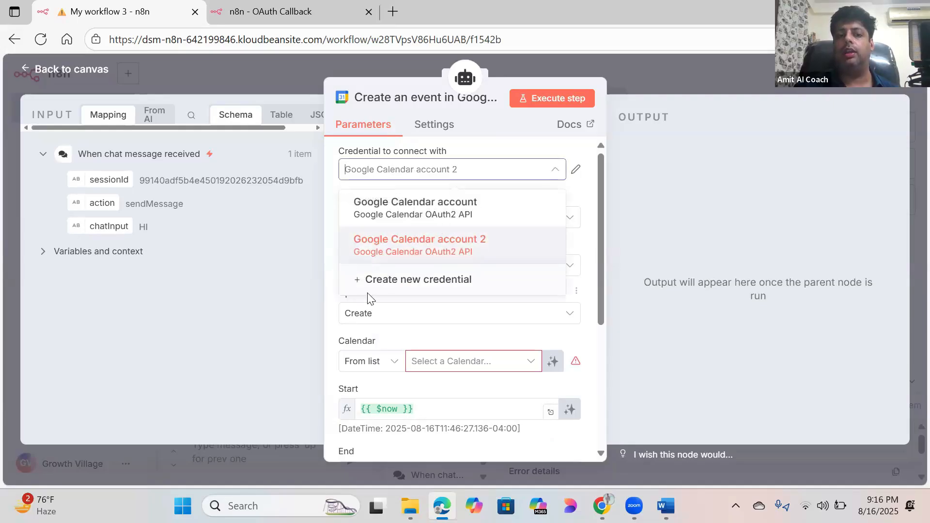
Step: Create a new Google Calendar credential and paste the Client ID copied from the notes
{"action": "left_click", "coordinate": [397, 283]}
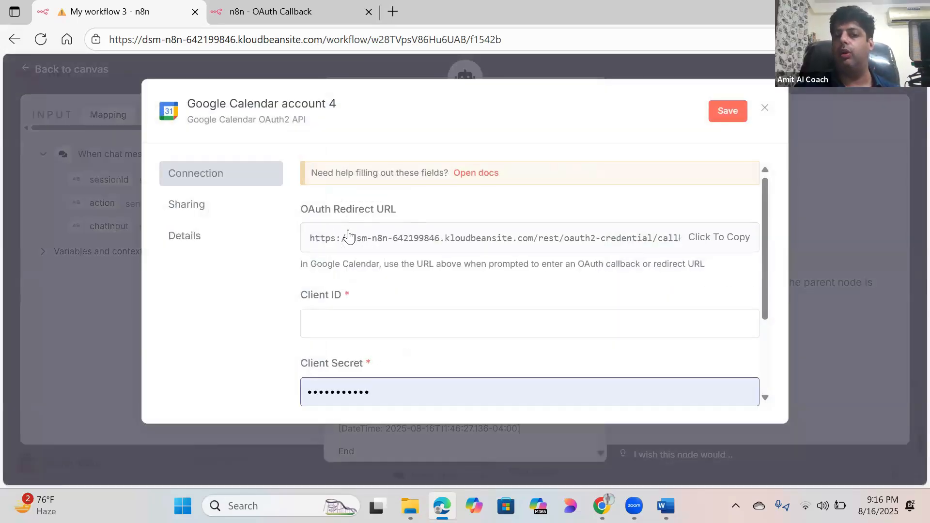
{"action": "scroll", "coordinate": [775, 243], "scroll_direction": "down", "scroll_amount": 2}
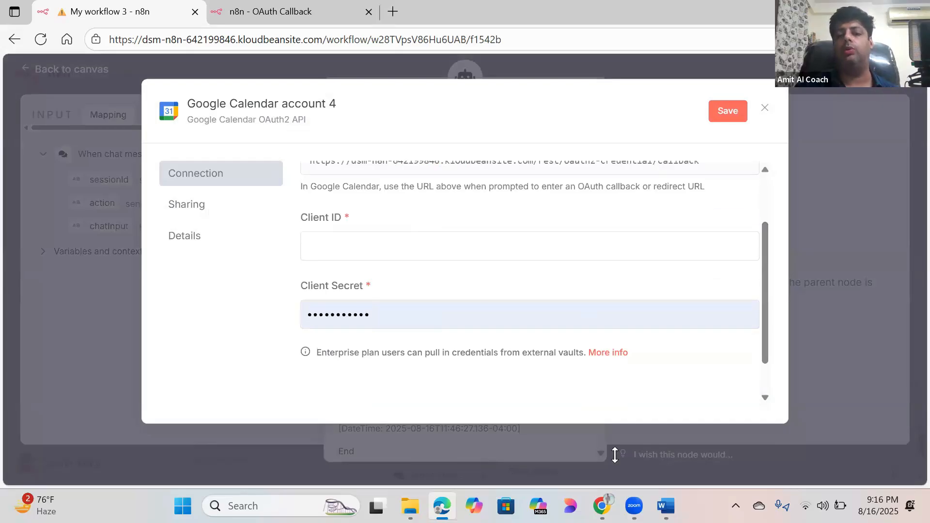
{"action": "left_click", "coordinate": [666, 505]}
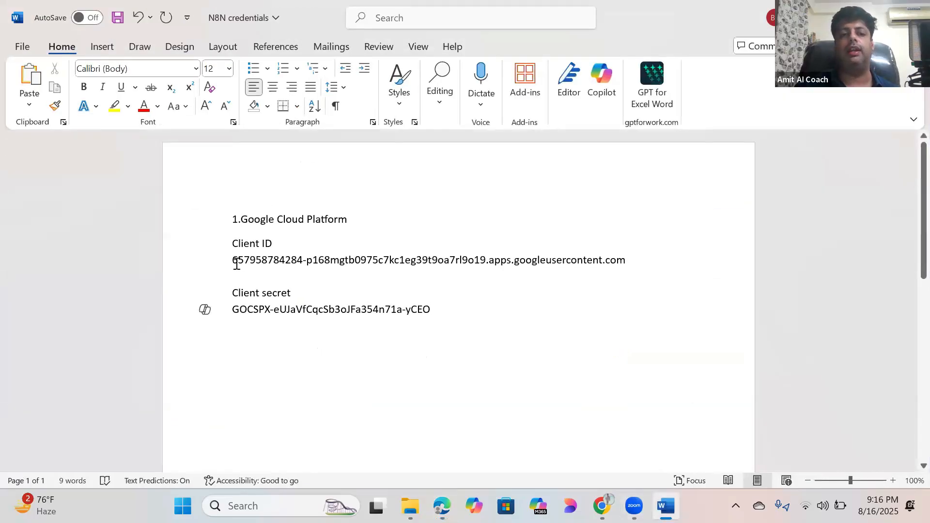
{"action": "left_click_drag", "start_coordinate": [233, 264], "coordinate": [639, 272]}
{"action": "key", "text": "ctrl+c"}
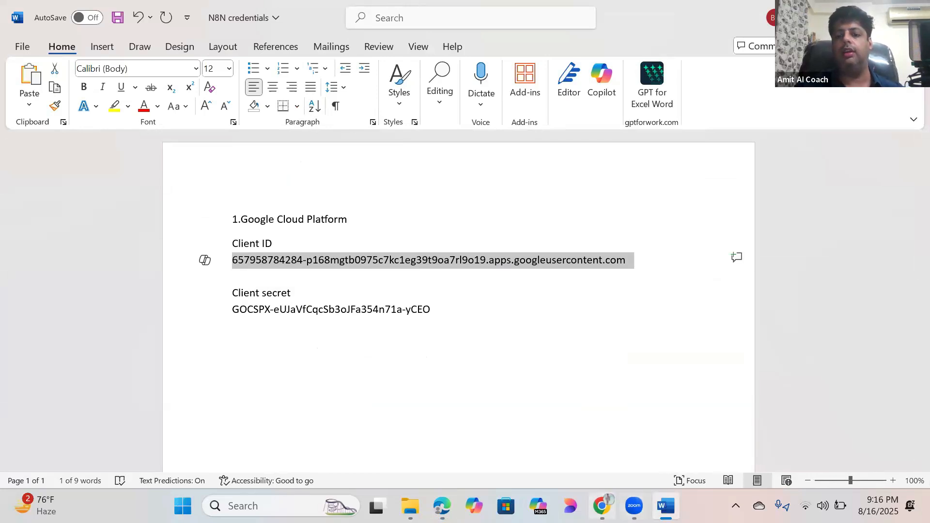
{"action": "mouse_move", "coordinate": [442, 506]}
{"action": "left_click", "coordinate": [506, 400]}
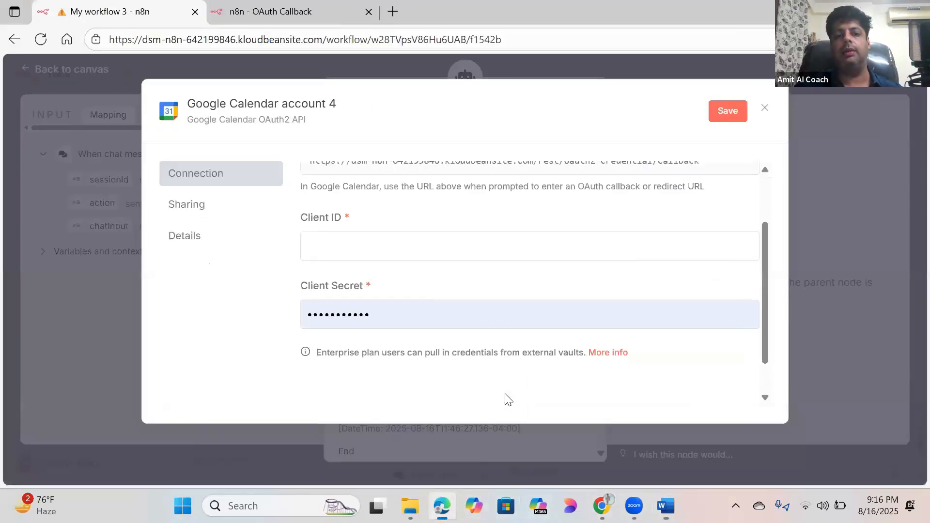
{"action": "left_click", "coordinate": [365, 242]}
{"action": "key", "text": "ctrl+v"}
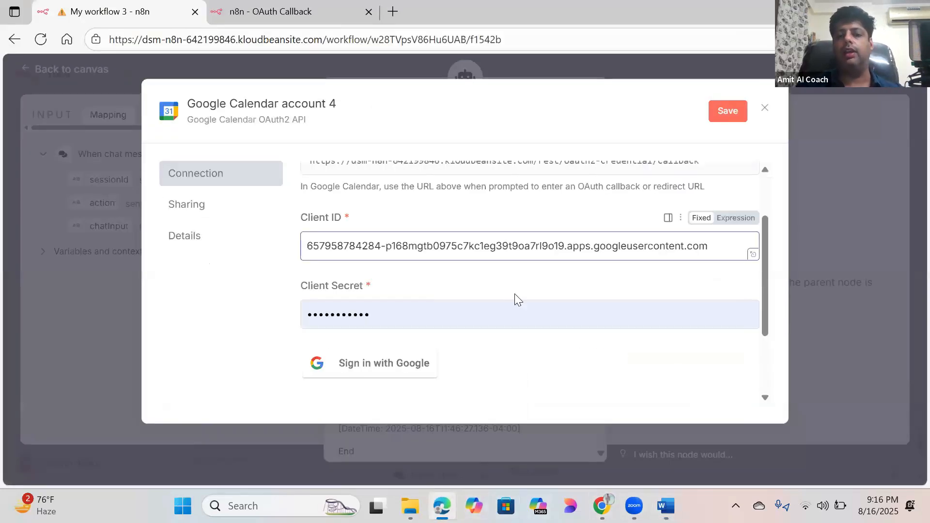
{"action": "left_click", "coordinate": [738, 149]}
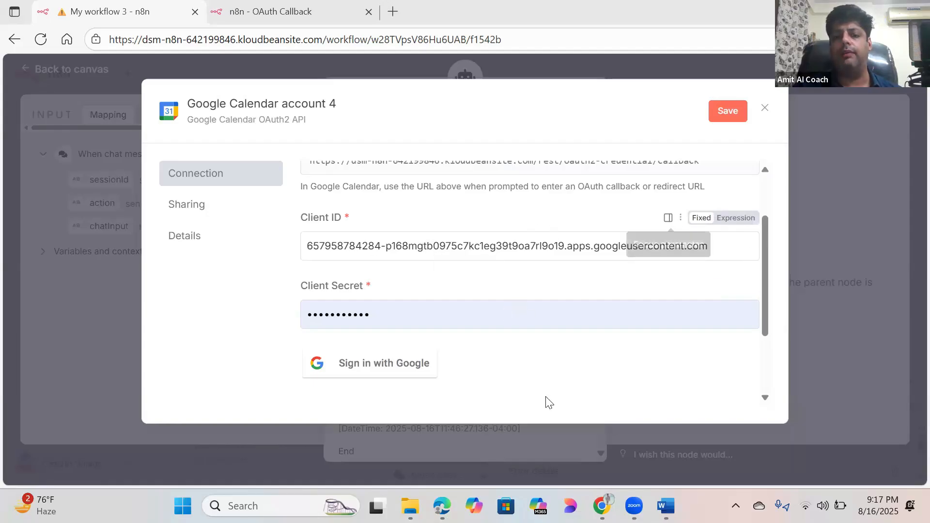
Step: Copy the client secret from the notes and paste it into the Client Secret field
{"action": "left_click", "coordinate": [666, 505]}
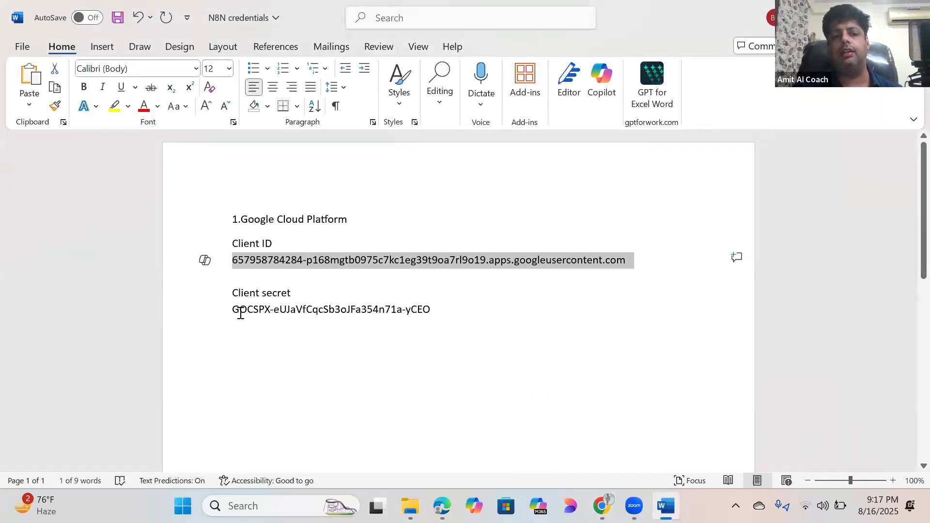
{"action": "left_click_drag", "start_coordinate": [233, 310], "coordinate": [436, 313]}
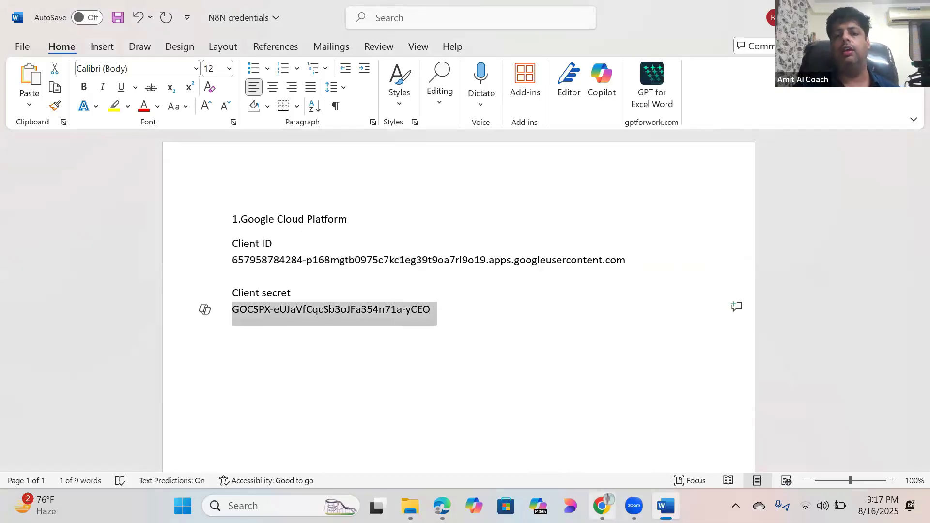
{"action": "left_click", "coordinate": [600, 507]}
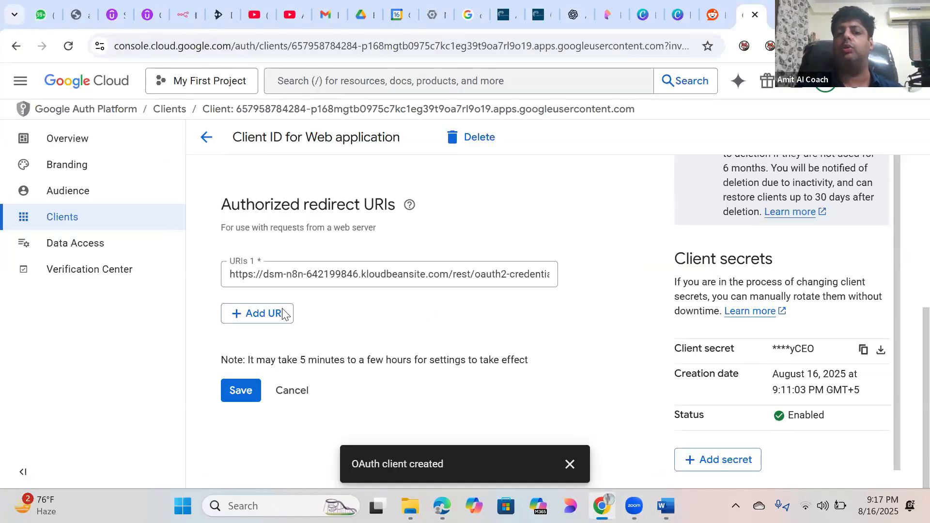
{"action": "key", "text": "alt+Tab"}
{"action": "key", "text": "ctrl+v"}
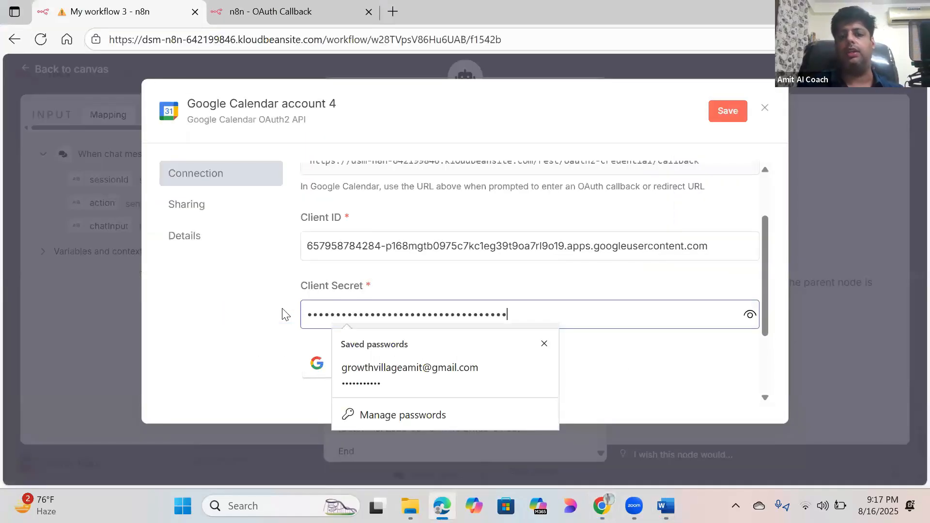
{"action": "left_click", "coordinate": [621, 370]}
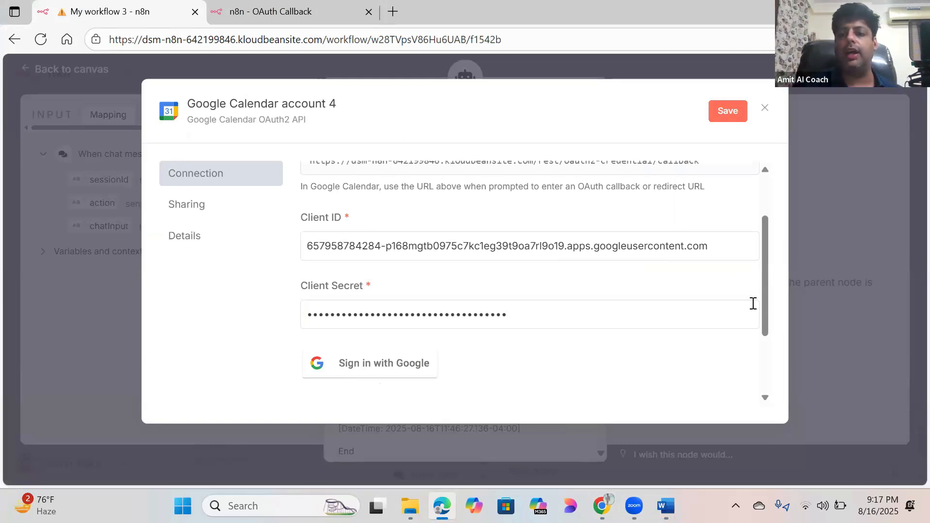
{"action": "mouse_move", "coordinate": [762, 273]}
{"action": "left_mouse_down"}
{"action": "mouse_move", "coordinate": [768, 242]}
{"action": "mouse_move", "coordinate": [764, 270]}
{"action": "left_mouse_up"}
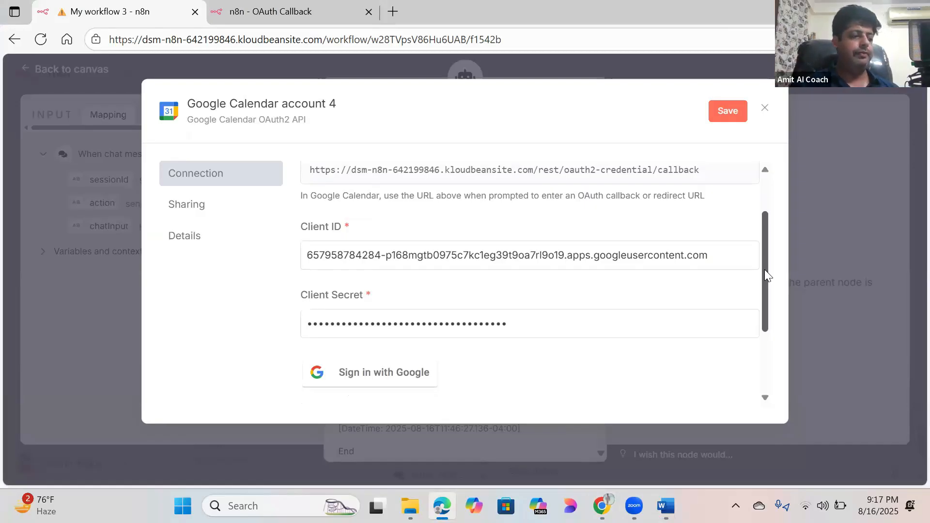
Step: Save Google Calendar account 4 and sign in with Google, which fails with Error 403 access_denied
{"action": "left_click", "coordinate": [355, 377]}
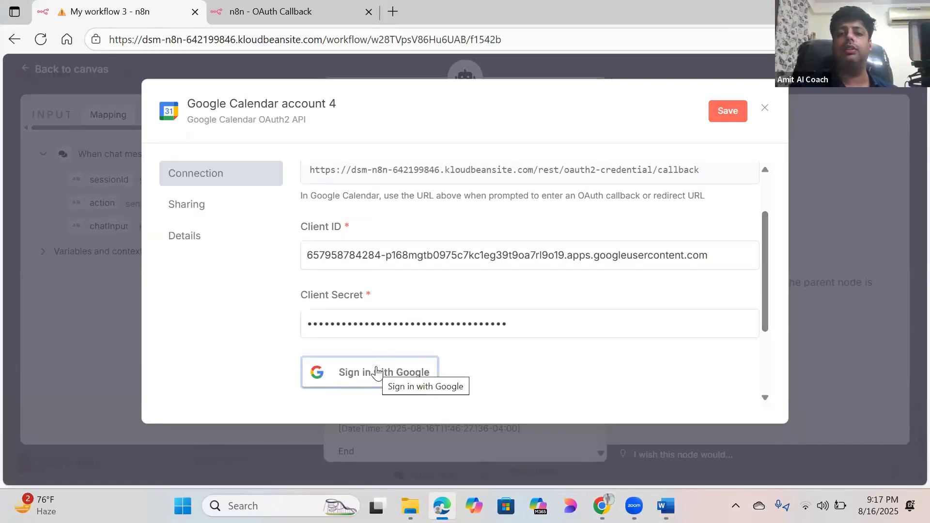
{"action": "left_click", "coordinate": [377, 373]}
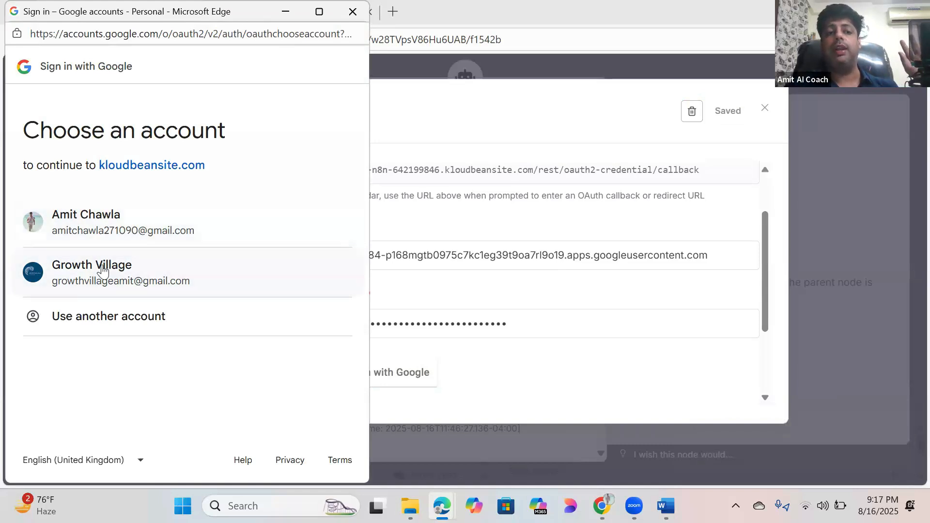
{"action": "left_click", "coordinate": [107, 218]}
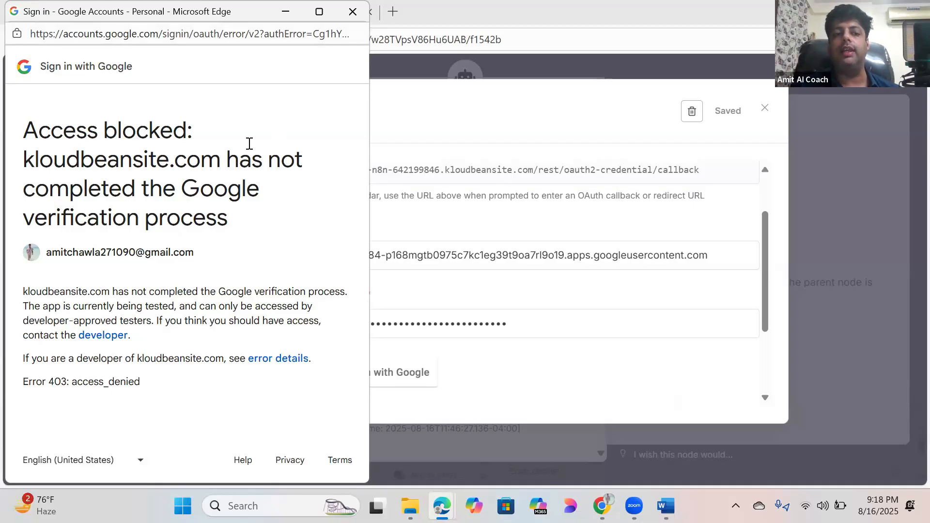
{"action": "left_click", "coordinate": [353, 11]}
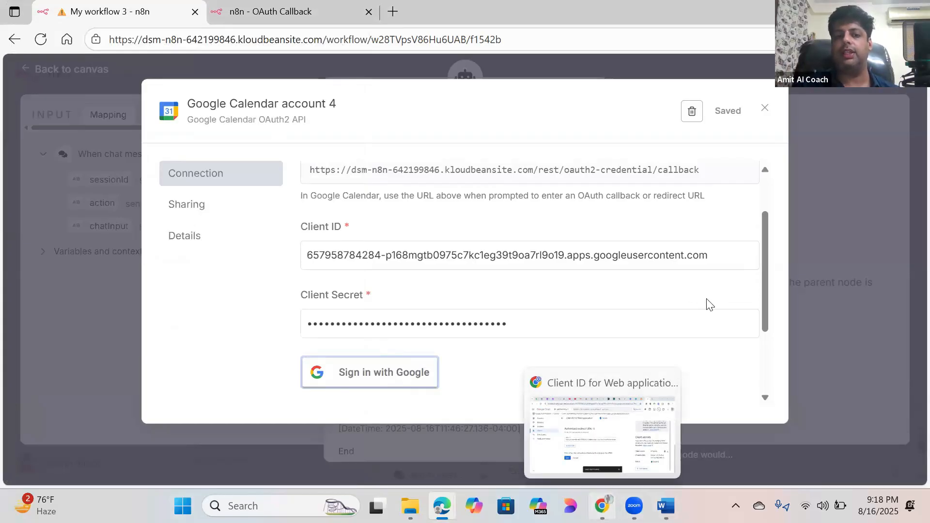
{"action": "left_click", "coordinate": [602, 506]}
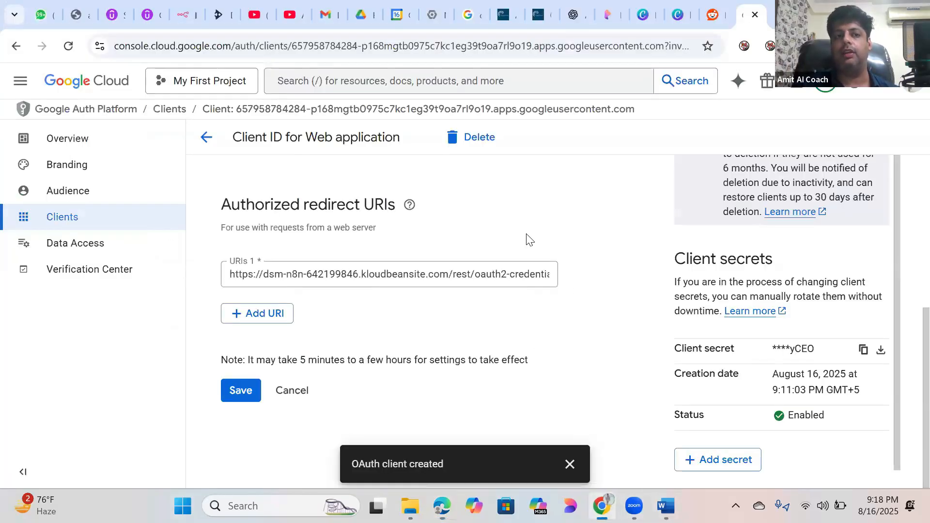
Step: Open the Google Auth Platform Audience page, showing status Testing and user type External
{"action": "left_click", "coordinate": [21, 81]}
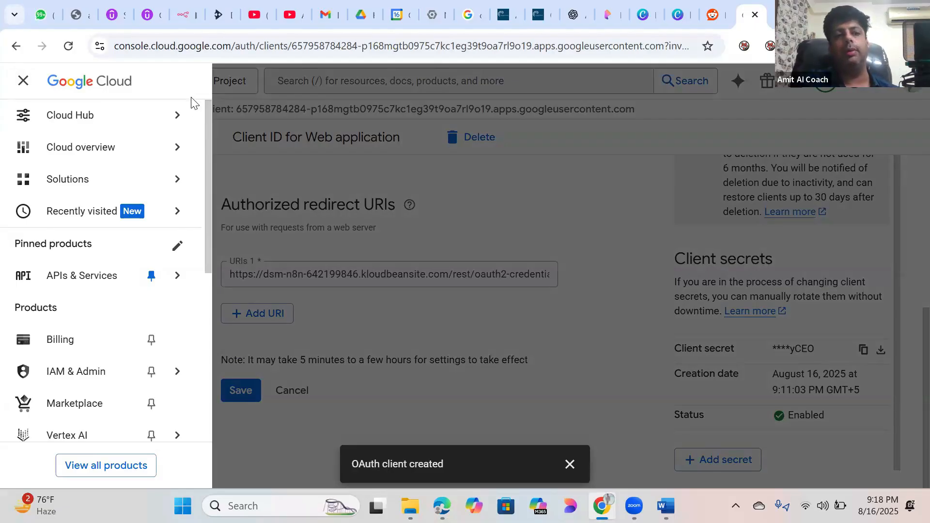
{"action": "mouse_move", "coordinate": [202, 116]}
{"action": "mouse_move", "coordinate": [112, 287]}
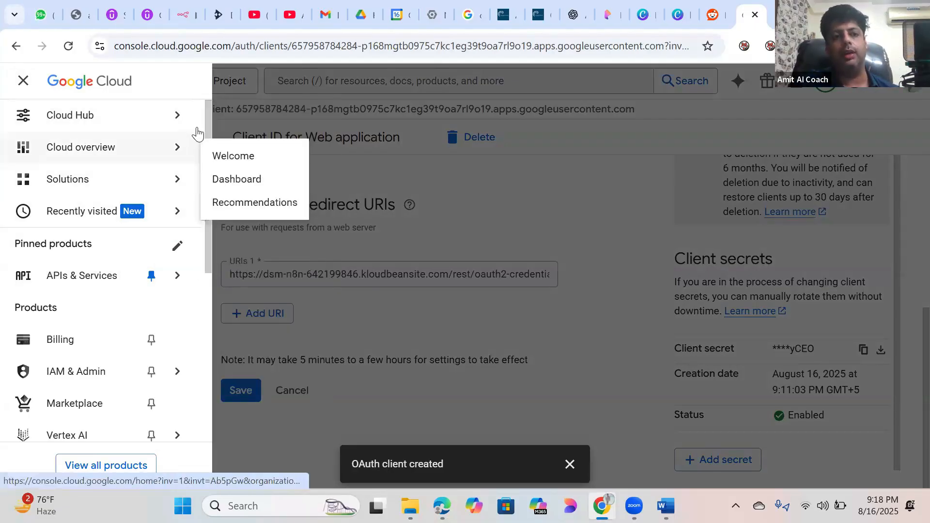
{"action": "left_click", "coordinate": [24, 81]}
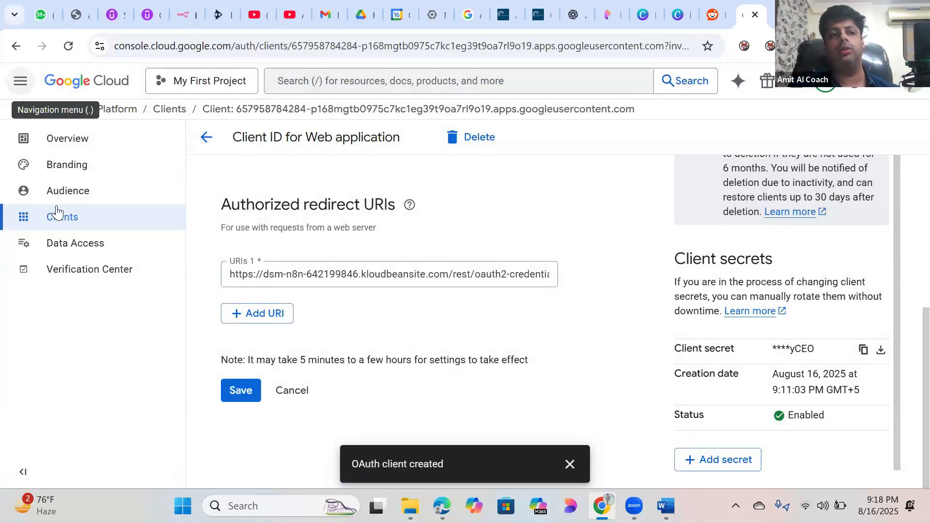
{"action": "left_click", "coordinate": [73, 193]}
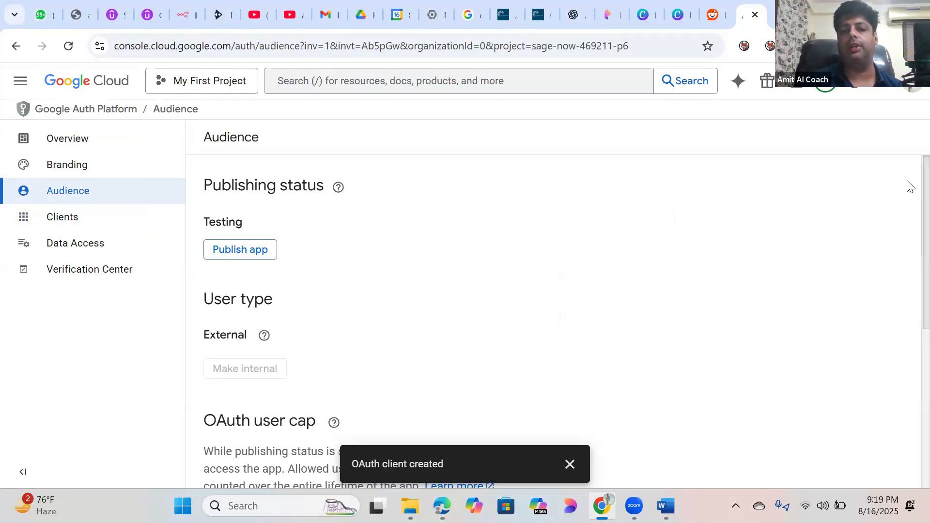
Step: Scroll to Test users and open the Add users side panel
{"action": "scroll", "coordinate": [909, 218], "scroll_direction": "down", "scroll_amount": 6}
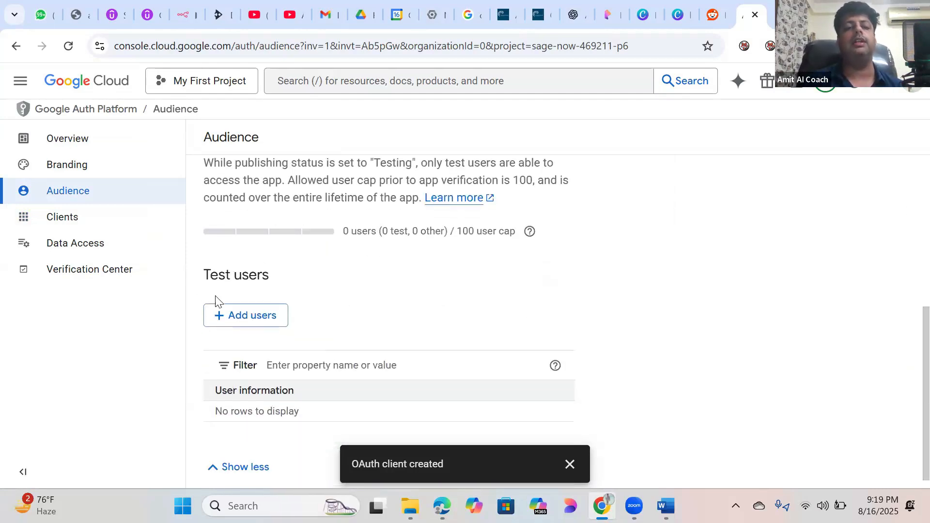
{"action": "left_click", "coordinate": [250, 318]}
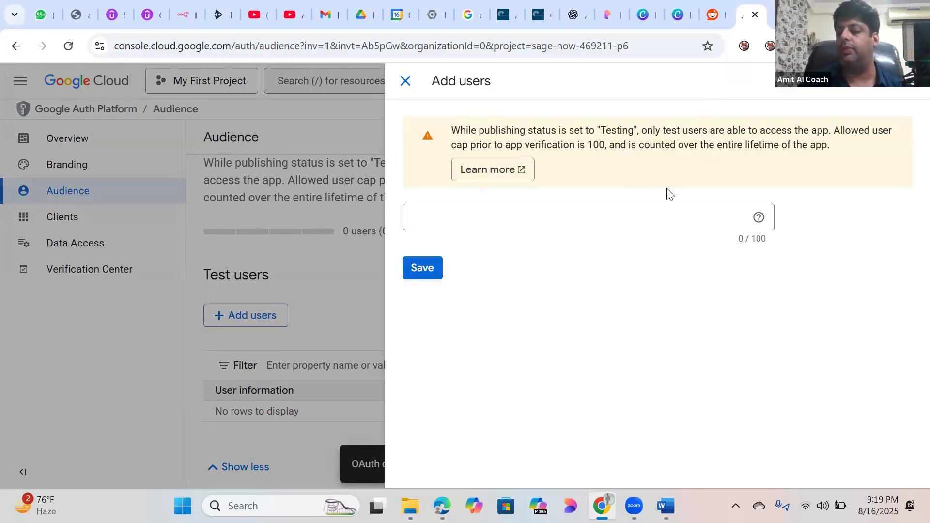
Step: Enter the Google account's Gmail address as a test user and save it
{"action": "left_click", "coordinate": [618, 210]}
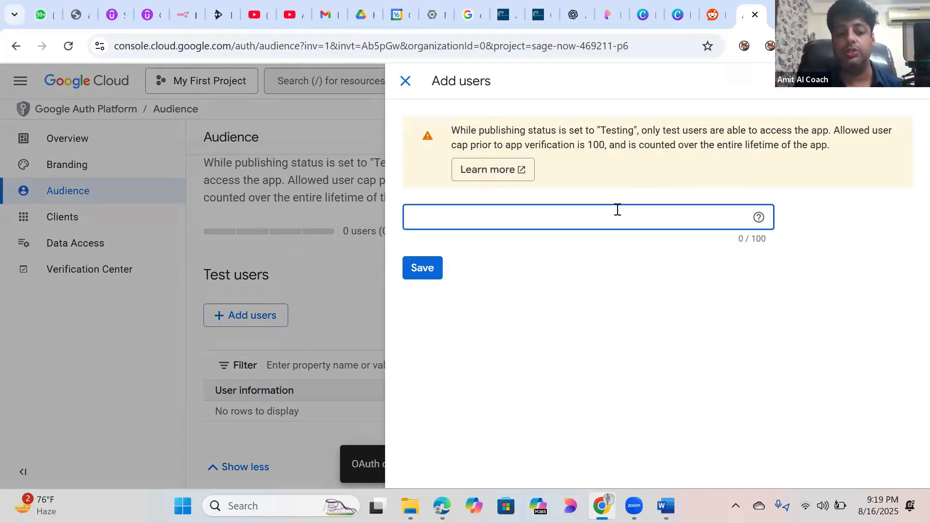
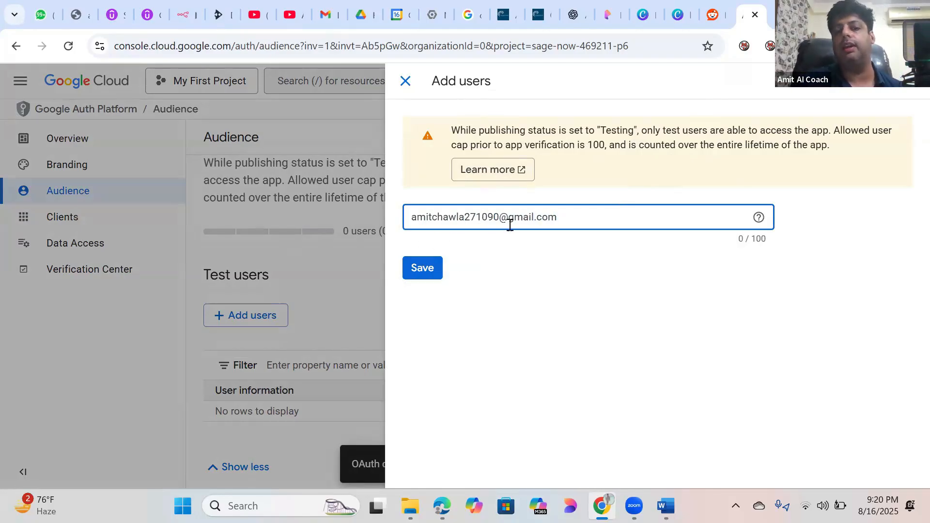
{"action": "left_click", "coordinate": [427, 268]}
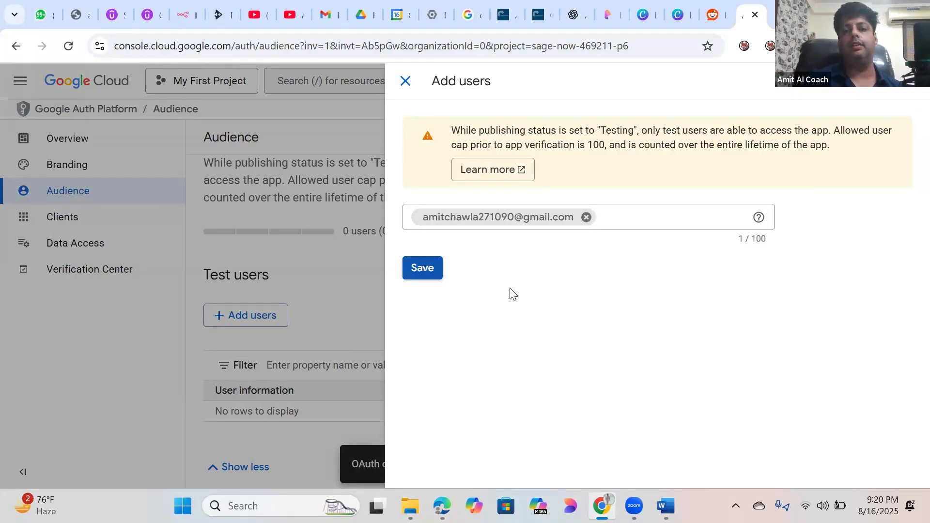
{"action": "left_click", "coordinate": [422, 274]}
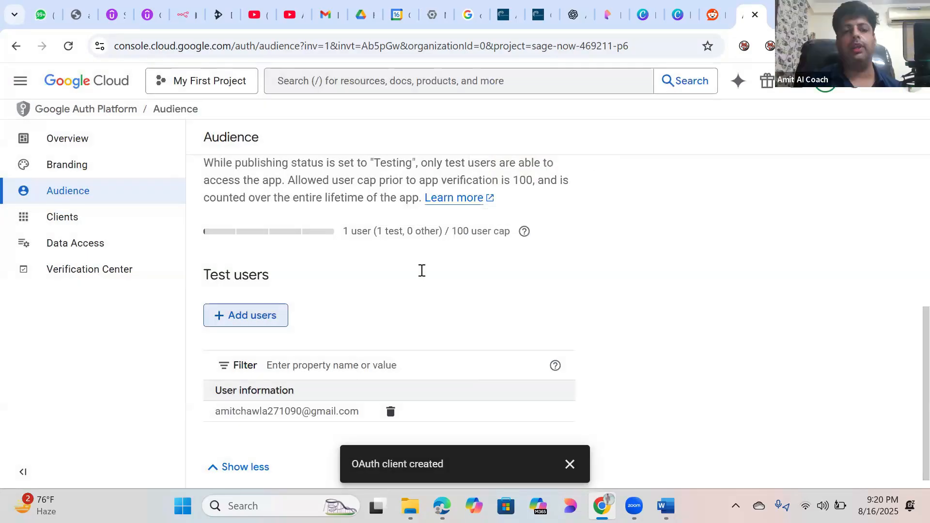
Step: Confirm Push to production so the app's publishing status becomes In production
{"action": "scroll", "coordinate": [908, 366], "scroll_direction": "down", "scroll_amount": 1}
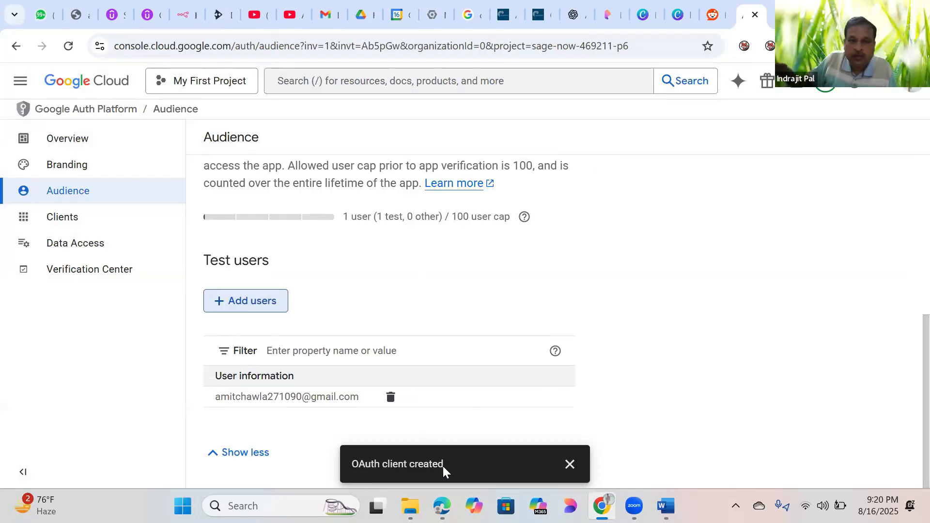
{"action": "scroll", "coordinate": [908, 199], "scroll_direction": "up", "scroll_amount": 5}
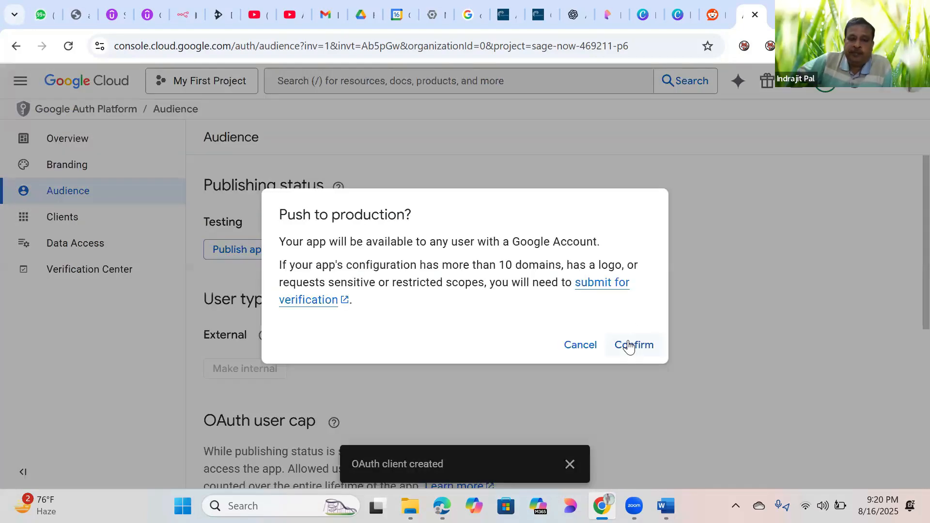
{"action": "left_click", "coordinate": [631, 345]}
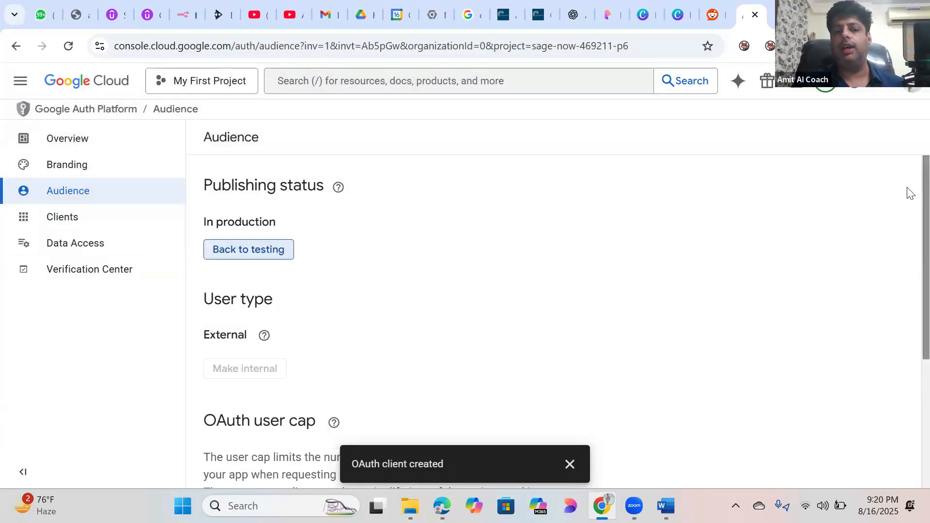
{"action": "scroll", "coordinate": [907, 399], "scroll_direction": "down", "scroll_amount": 4}
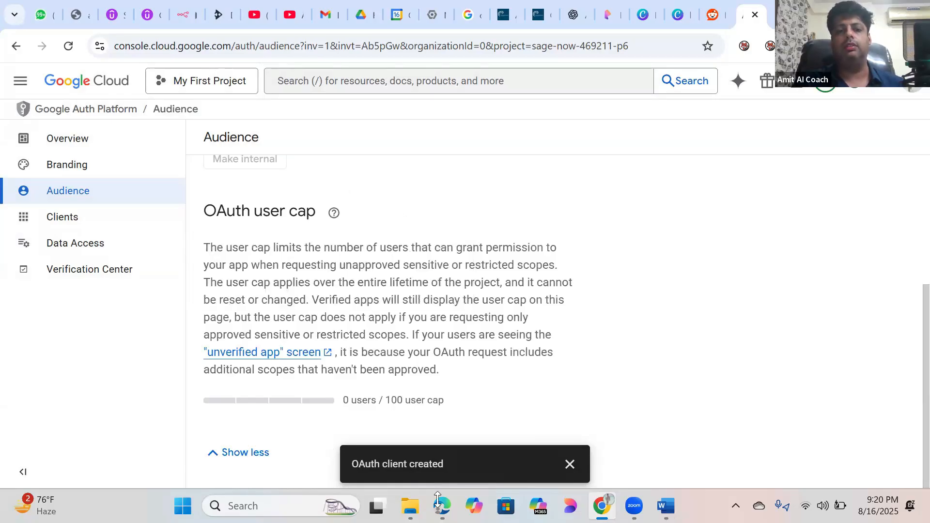
{"action": "left_click", "coordinate": [442, 506]}
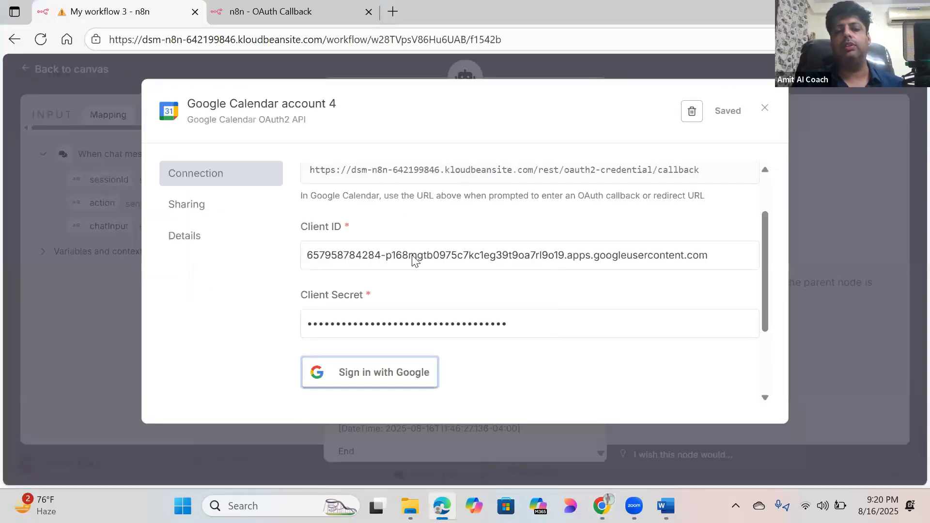
Step: Sign in with the developer account, bypass the unverified-app warning, and grant all calendar permissions
{"action": "left_click", "coordinate": [376, 378]}
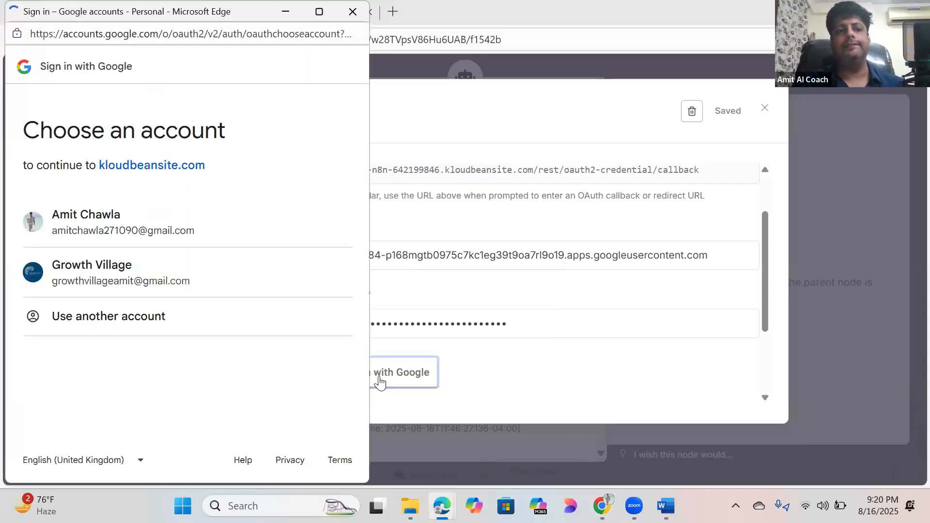
{"action": "left_click", "coordinate": [84, 213]}
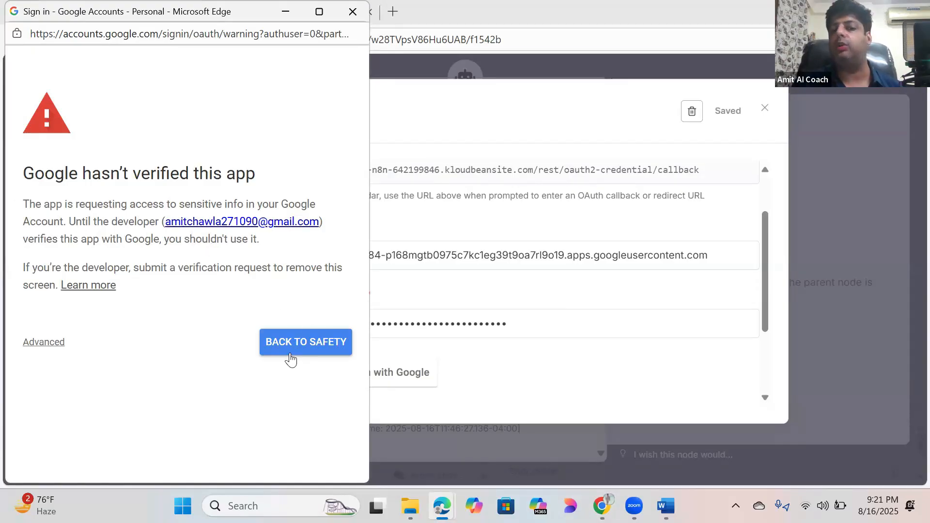
{"action": "left_click", "coordinate": [51, 348]}
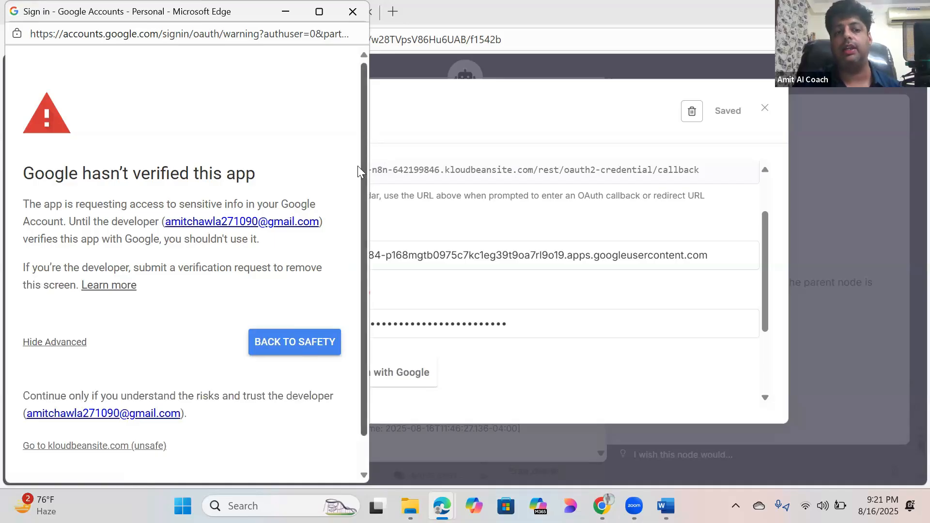
{"action": "scroll", "coordinate": [358, 153], "scroll_direction": "down", "scroll_amount": 1}
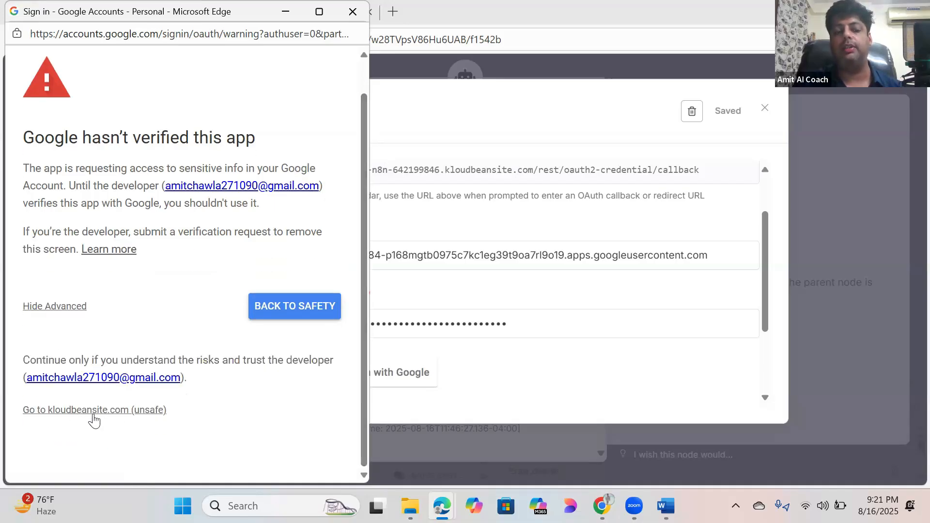
{"action": "left_click", "coordinate": [125, 412]}
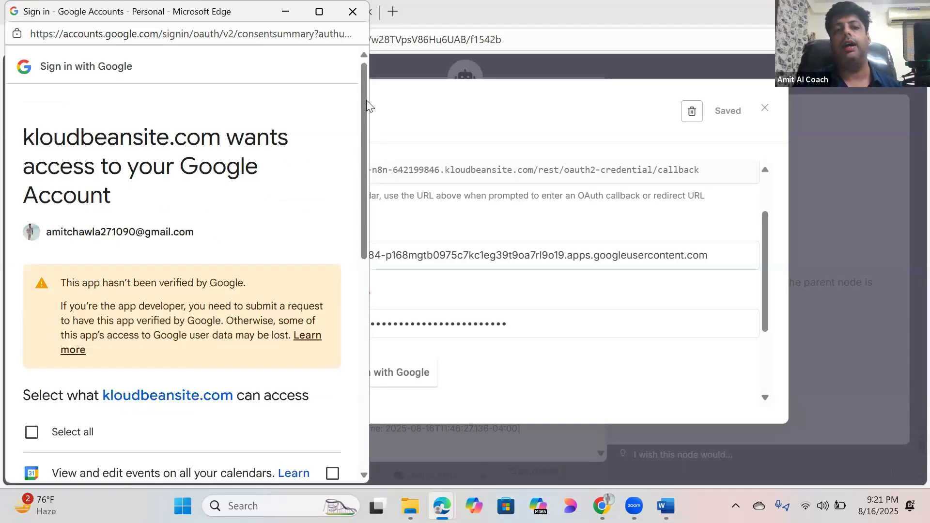
{"action": "left_click_drag", "start_coordinate": [364, 98], "coordinate": [369, 205]}
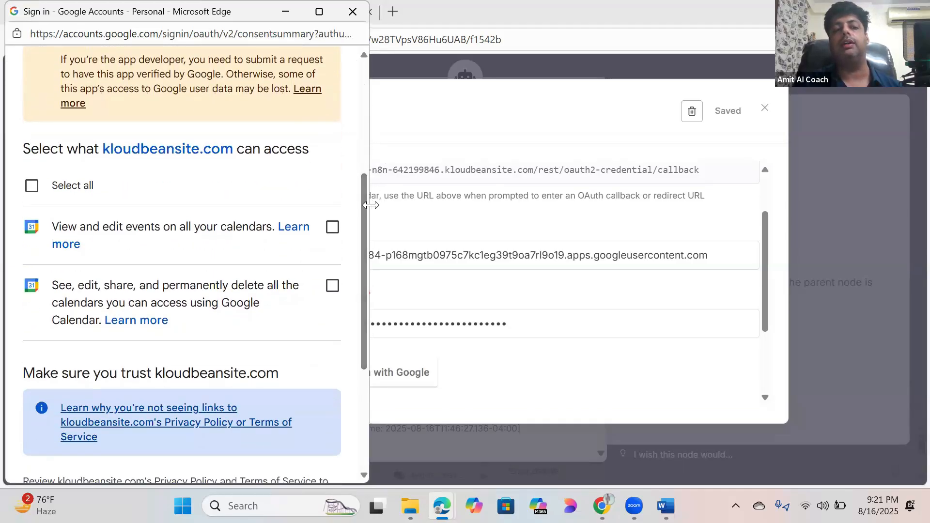
{"action": "left_click", "coordinate": [31, 186]}
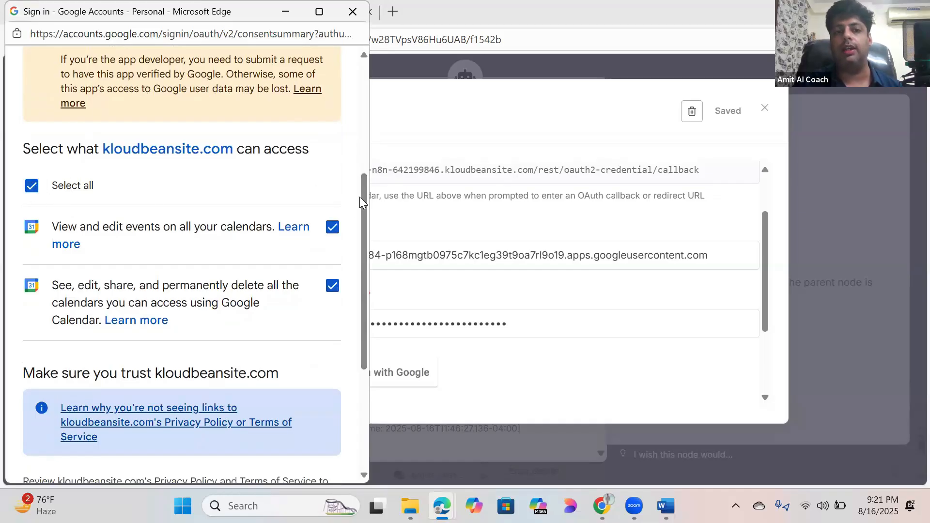
{"action": "left_click_drag", "start_coordinate": [363, 206], "coordinate": [367, 331]}
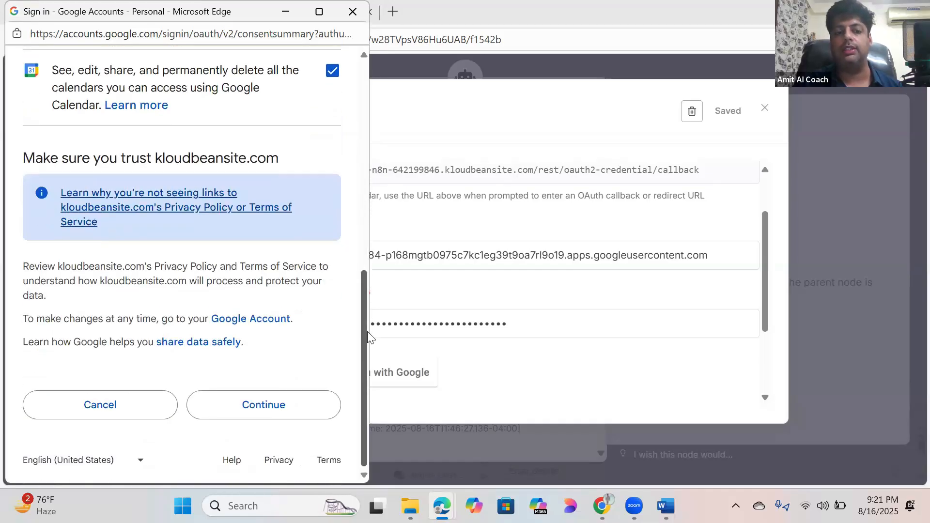
{"action": "left_click", "coordinate": [282, 407]}
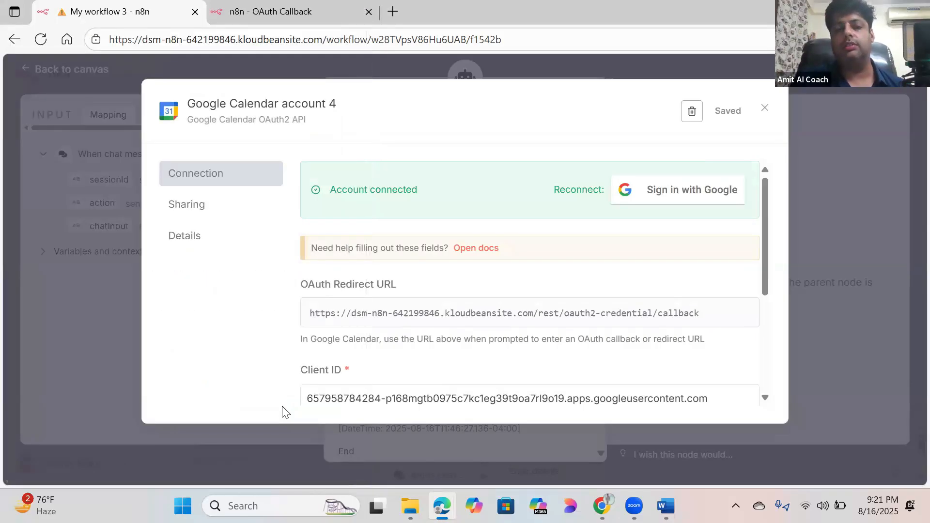
Step: Review the Google Calendar account 4 credential fields, then start signing in with Google again
{"action": "mouse_move", "coordinate": [768, 240]}
{"action": "left_mouse_down"}
{"action": "mouse_move", "coordinate": [765, 316]}
{"action": "mouse_move", "coordinate": [767, 213]}
{"action": "mouse_move", "coordinate": [763, 255]}
{"action": "left_mouse_up"}
{"action": "scroll", "coordinate": [764, 254], "scroll_direction": "down", "scroll_amount": 1}
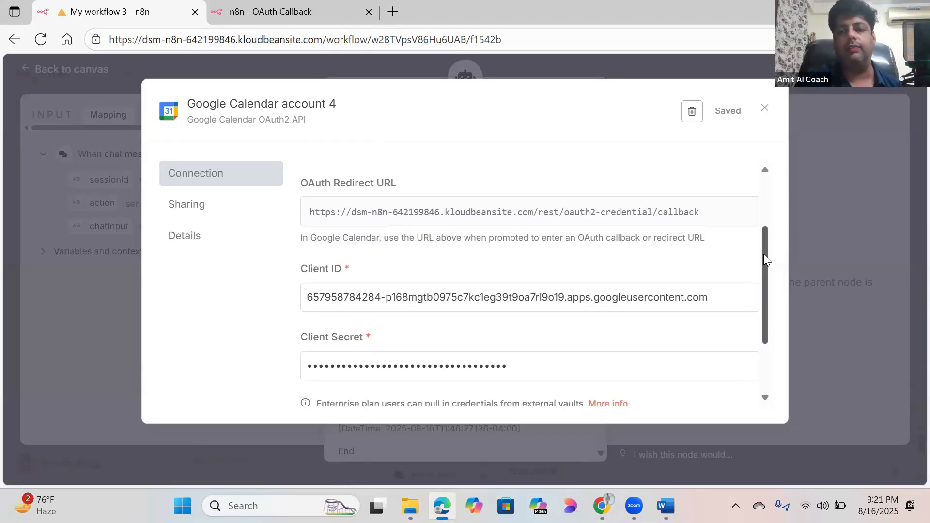
{"action": "left_click_drag", "start_coordinate": [769, 239], "coordinate": [784, 139]}
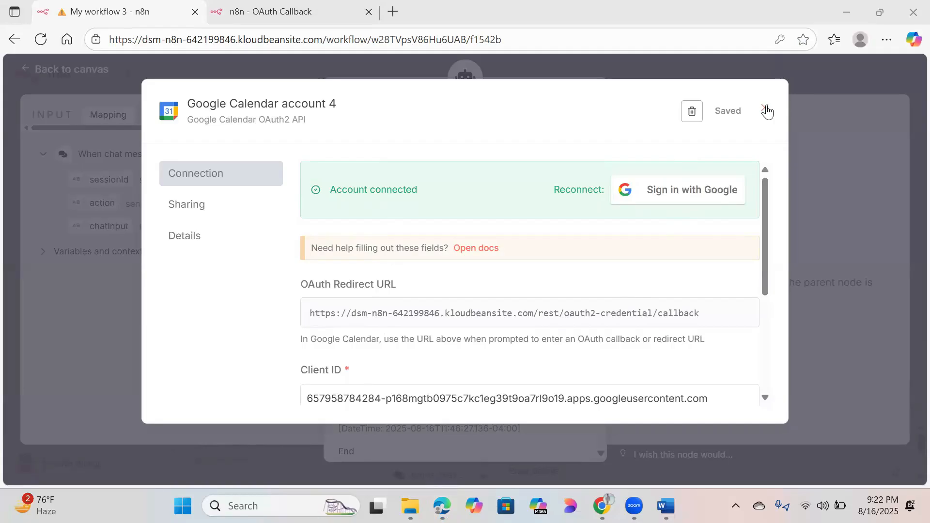
{"action": "left_click", "coordinate": [670, 196]}
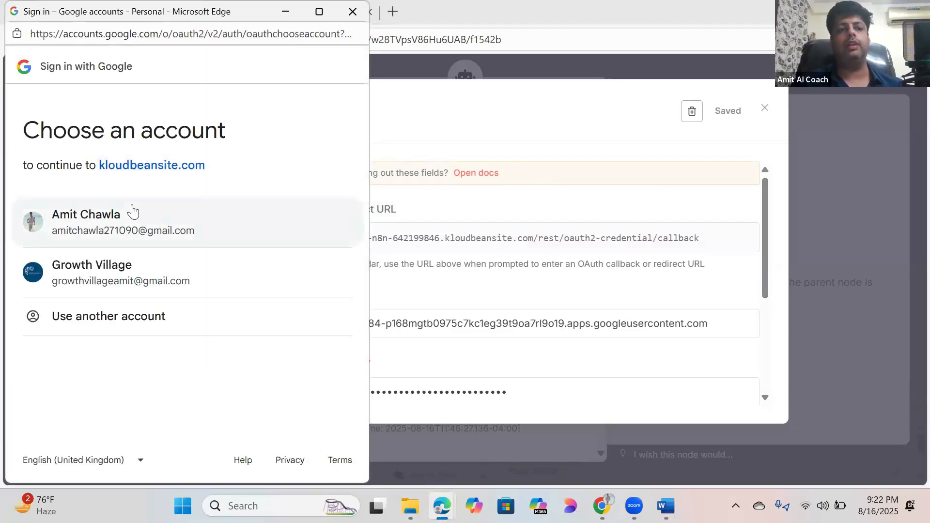
Step: Choose the developer account, bypass the unverified-app warning for kloudbeansite.com, and grant calendar access
{"action": "left_click", "coordinate": [133, 214]}
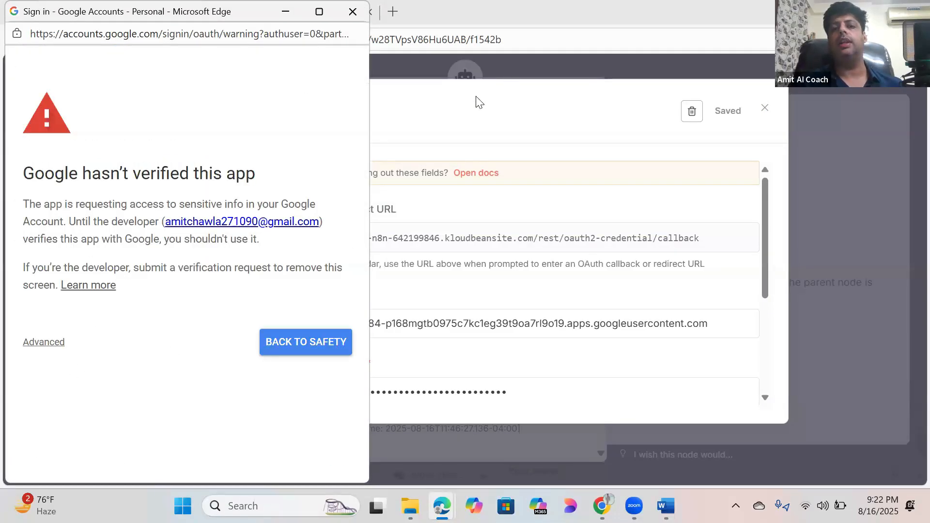
{"action": "left_click", "coordinate": [48, 347]}
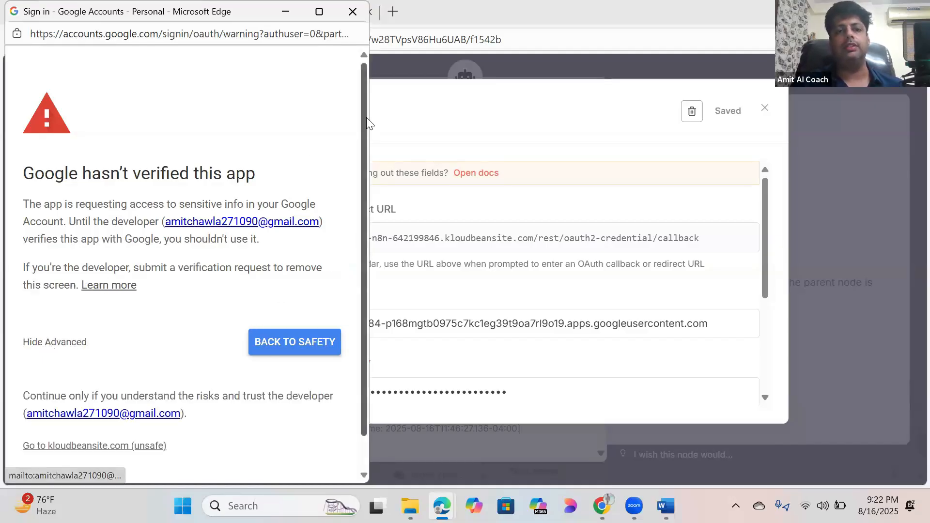
{"action": "left_click_drag", "start_coordinate": [362, 289], "coordinate": [362, 340]}
{"action": "left_click", "coordinate": [67, 410]}
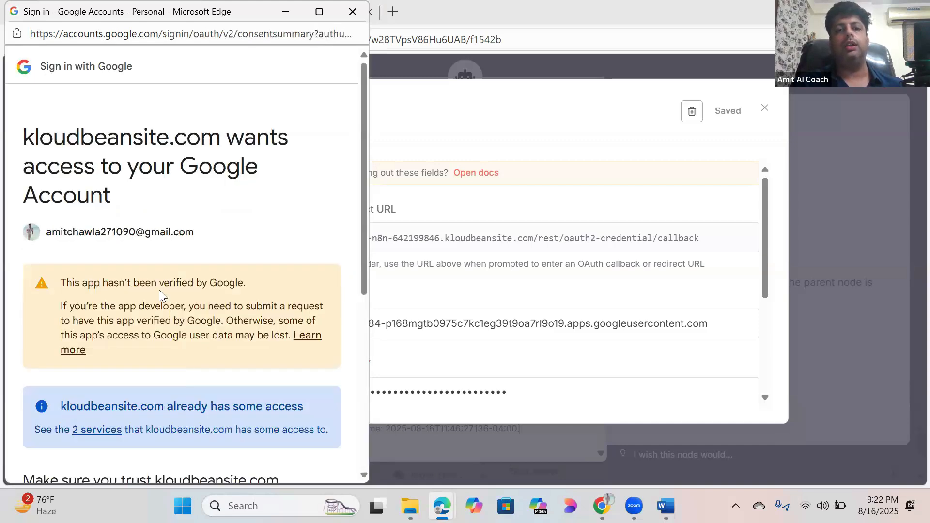
{"action": "scroll", "coordinate": [347, 342], "scroll_direction": "down", "scroll_amount": 6}
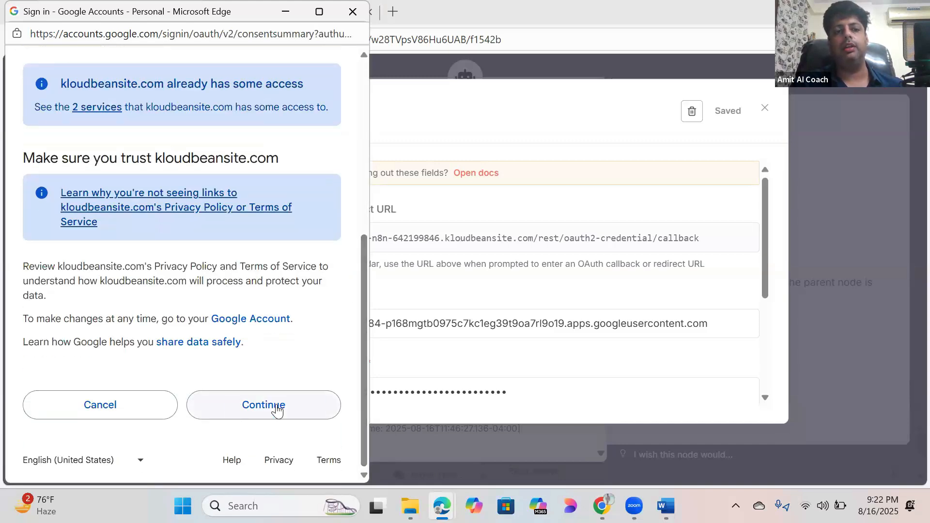
{"action": "left_click", "coordinate": [277, 410]}
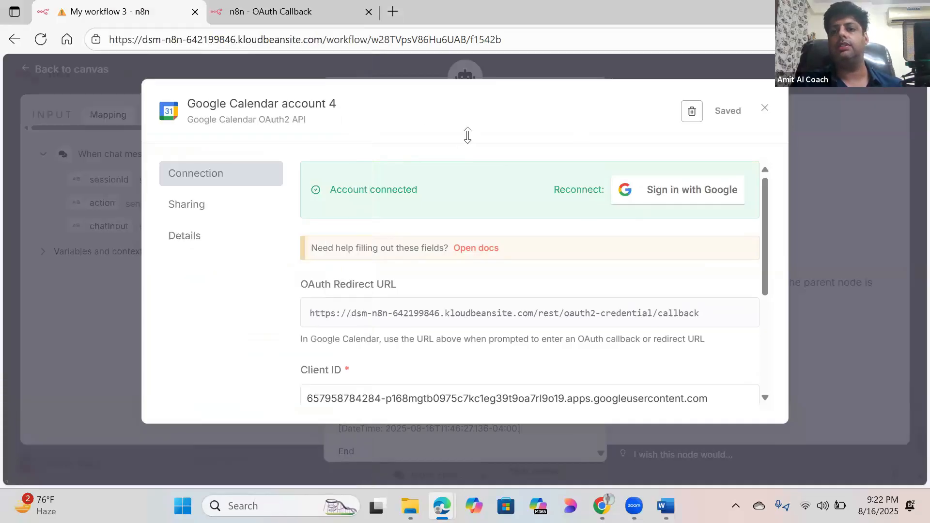
Step: Close the credential dialog, decline Edge's password prompt, and return to My workflow 3's canvas
{"action": "left_click", "coordinate": [765, 108]}
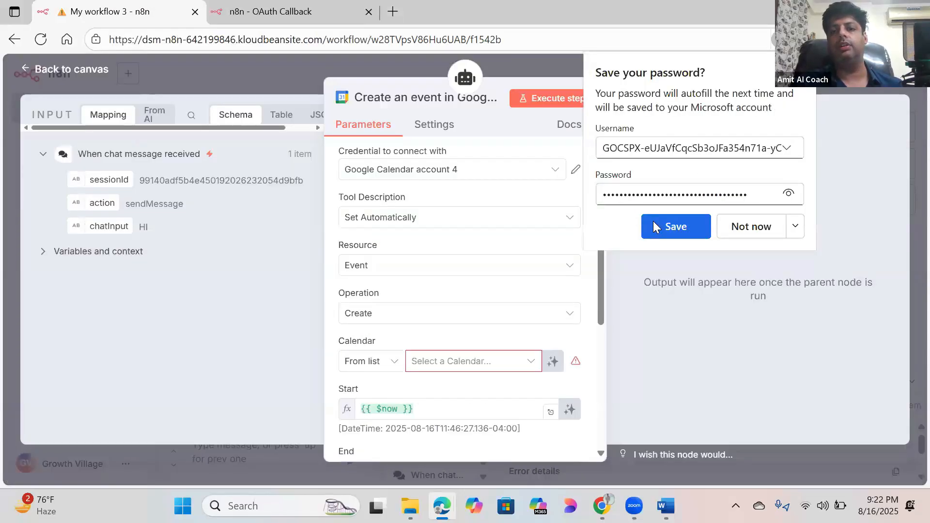
{"action": "left_click", "coordinate": [745, 227]}
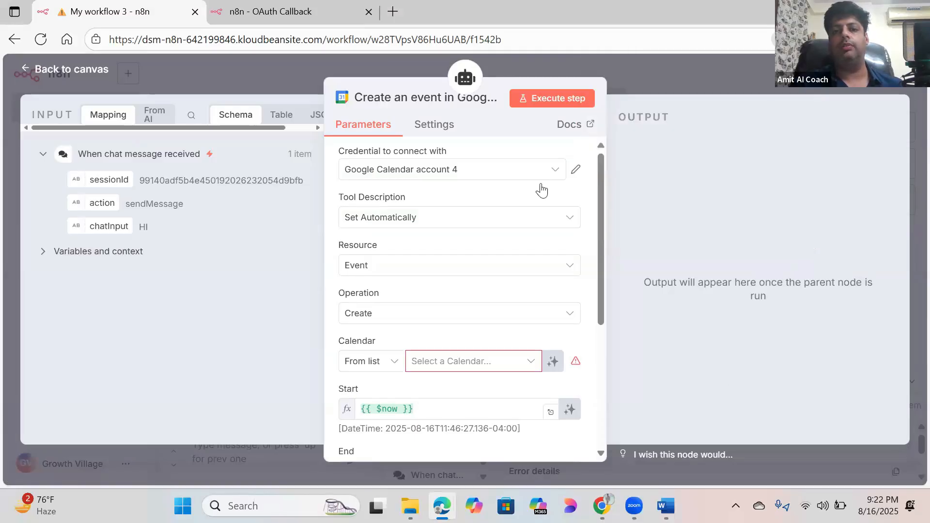
{"action": "left_click", "coordinate": [72, 70]}
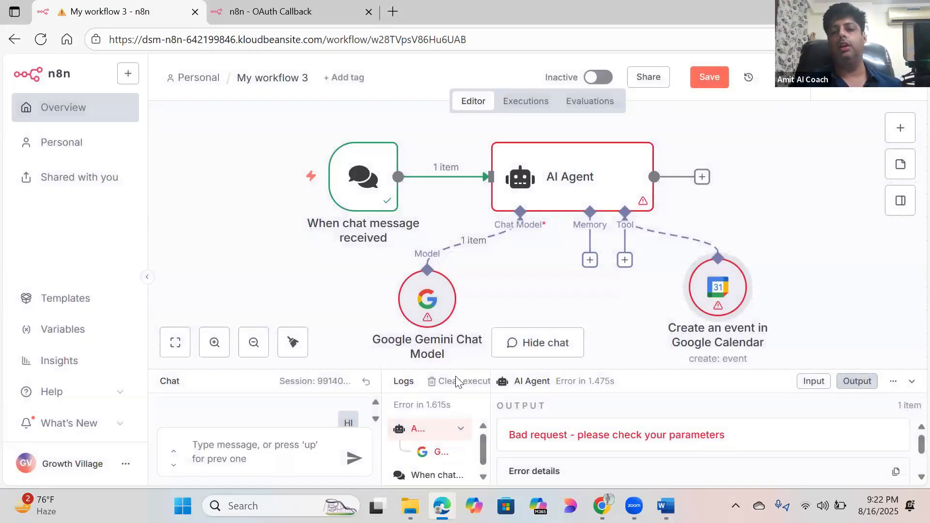
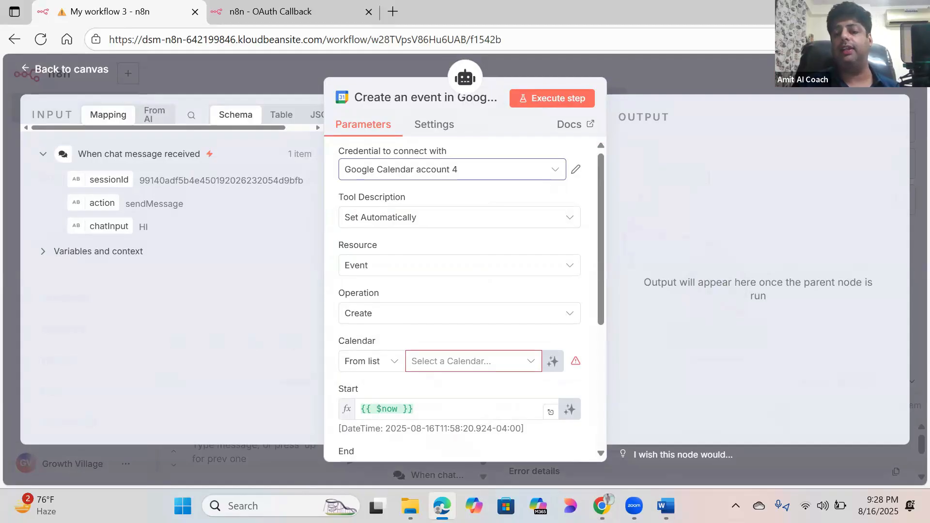
Step: Leave the node settings, inspect the Google Calendar tool node, and return to the canvas
{"action": "mouse_move", "coordinate": [602, 505]}
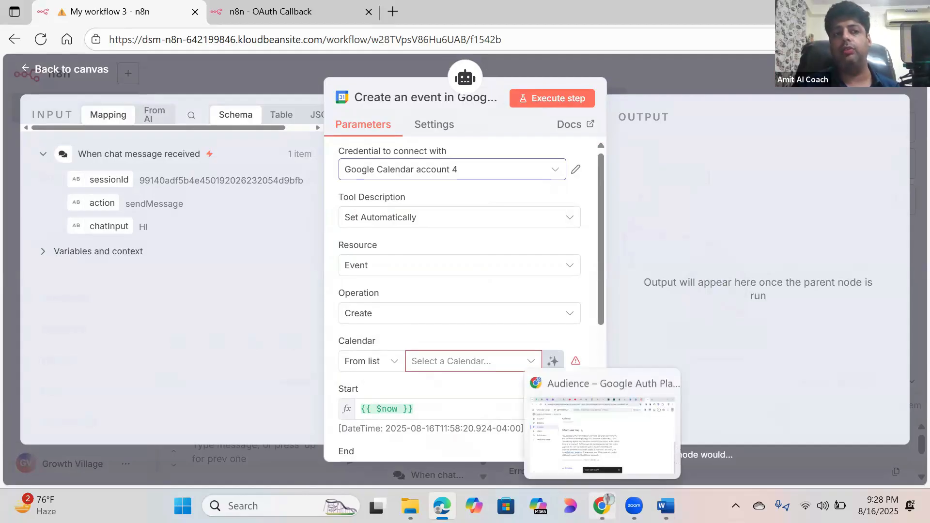
{"action": "left_click", "coordinate": [40, 76]}
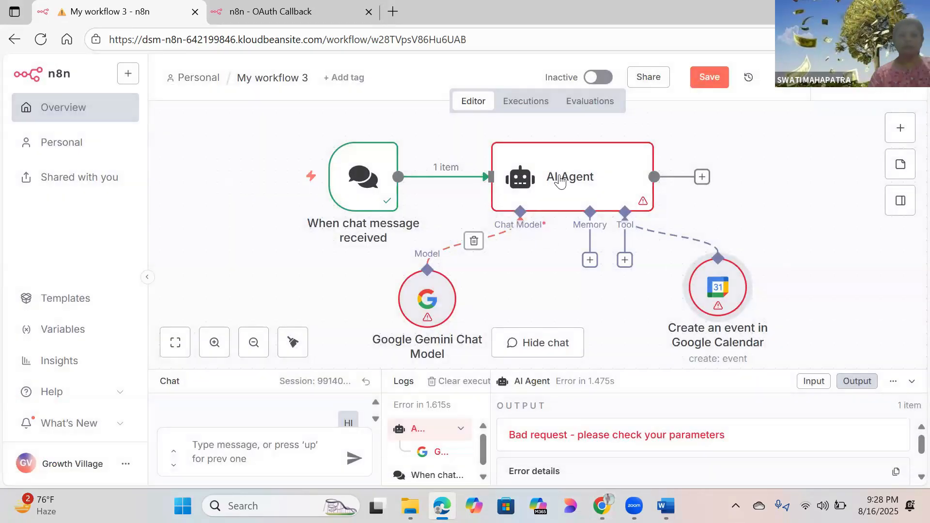
{"action": "double_click", "coordinate": [713, 291]}
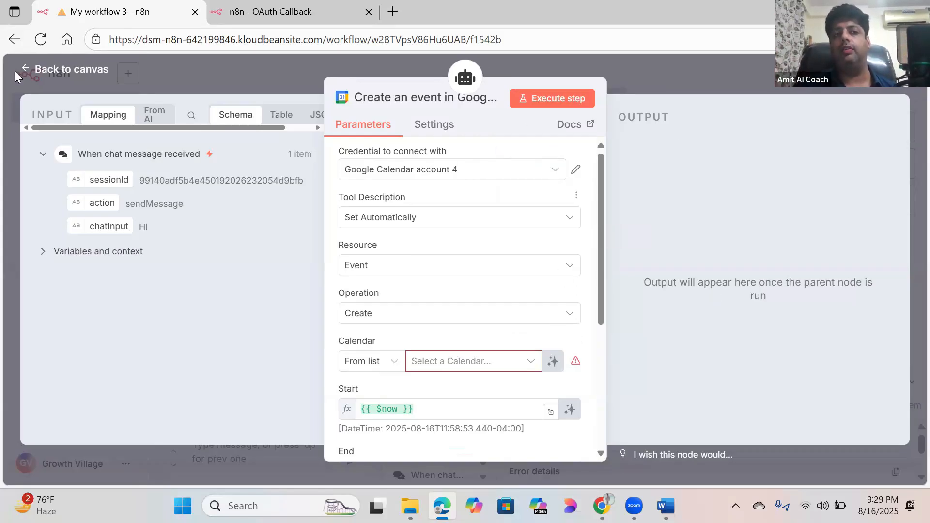
{"action": "left_click", "coordinate": [47, 75]}
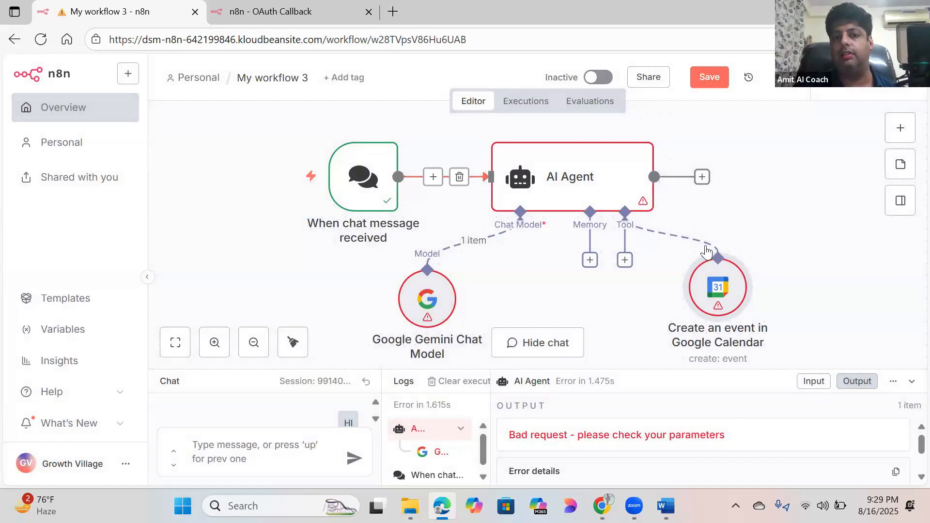
Step: Try loading the Calendar 'From list' options, which fails with 403 Forbidden (API not enabled)
{"action": "double_click", "coordinate": [728, 287]}
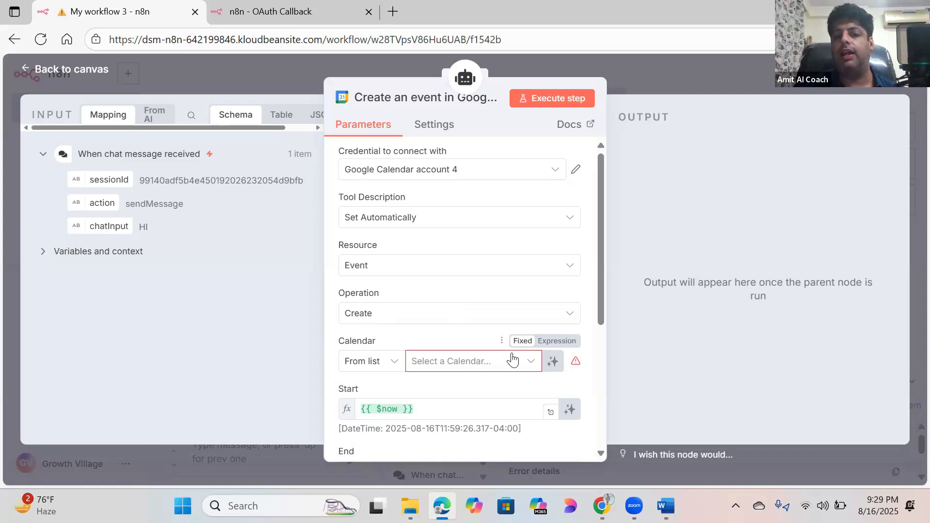
{"action": "left_click", "coordinate": [532, 363]}
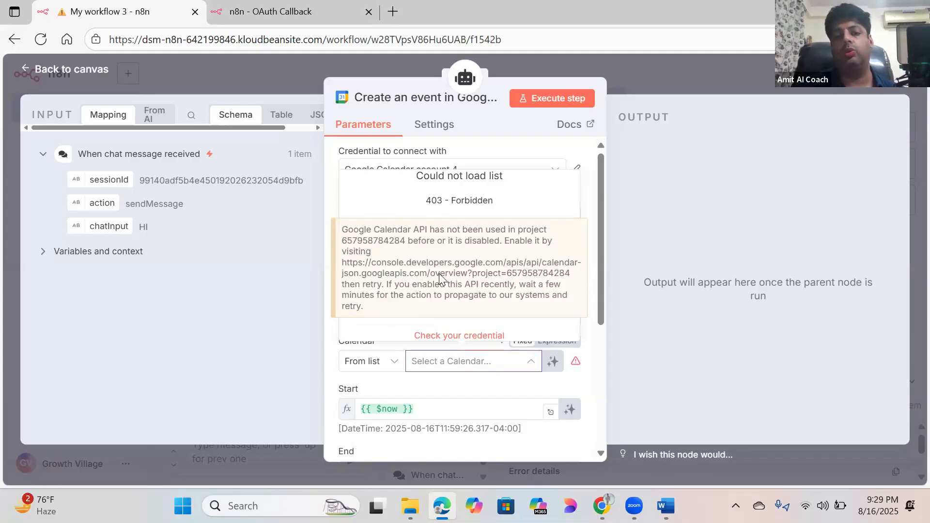
{"action": "left_click", "coordinate": [598, 177]}
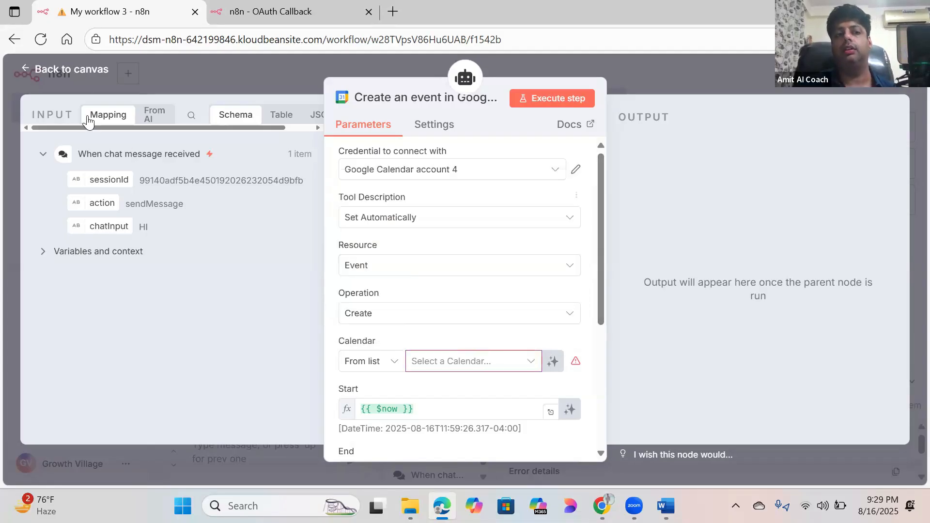
{"action": "left_click", "coordinate": [85, 72]}
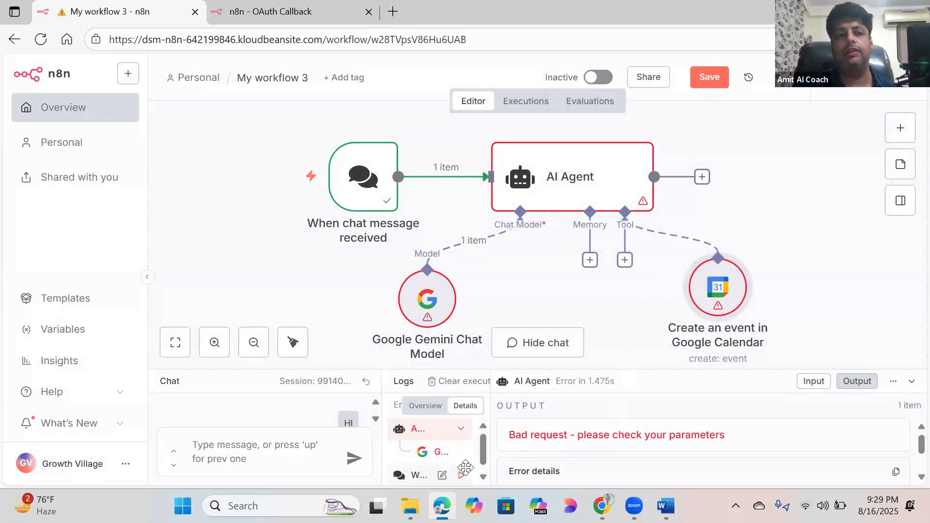
Step: In Google Cloud Console, open APIs & Services > Enabled APIs & services for project sage-now-469211-p6
{"action": "key", "text": "alt+Tab"}
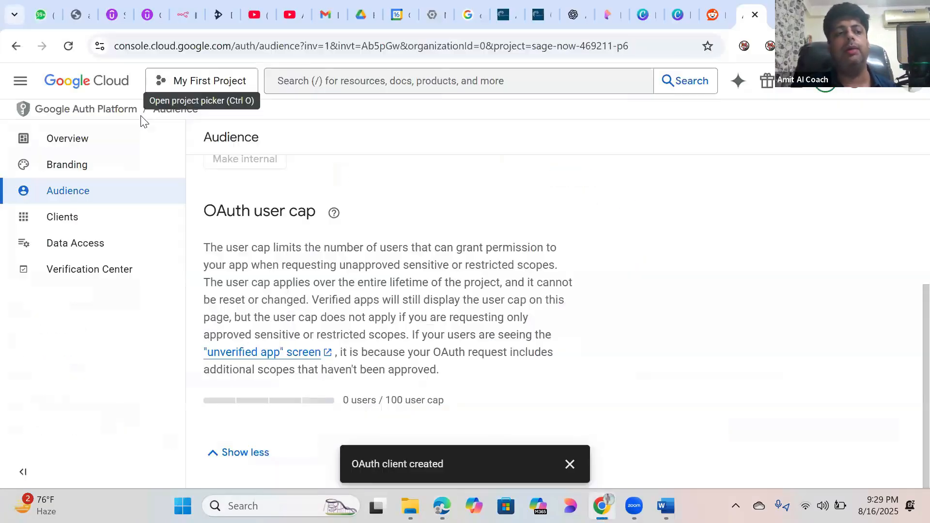
{"action": "left_click", "coordinate": [22, 87]}
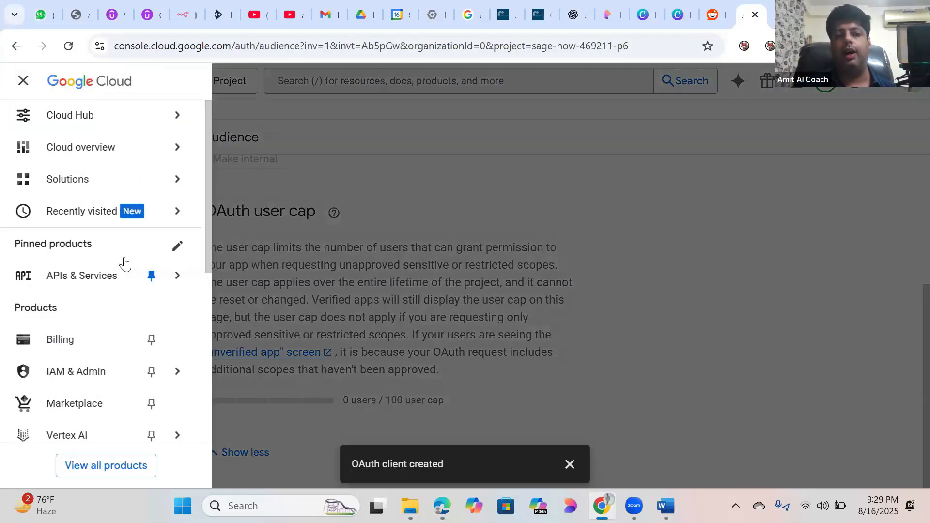
{"action": "mouse_move", "coordinate": [121, 261]}
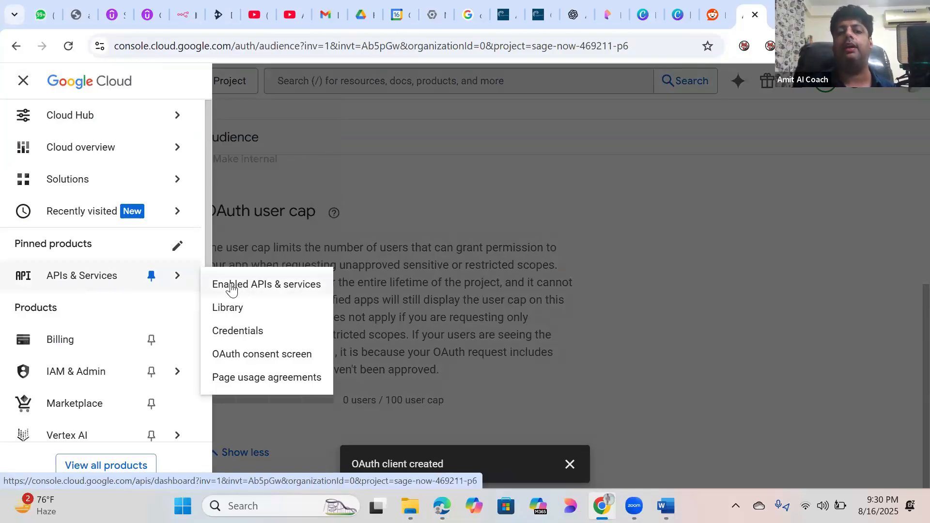
{"action": "left_click", "coordinate": [260, 286]}
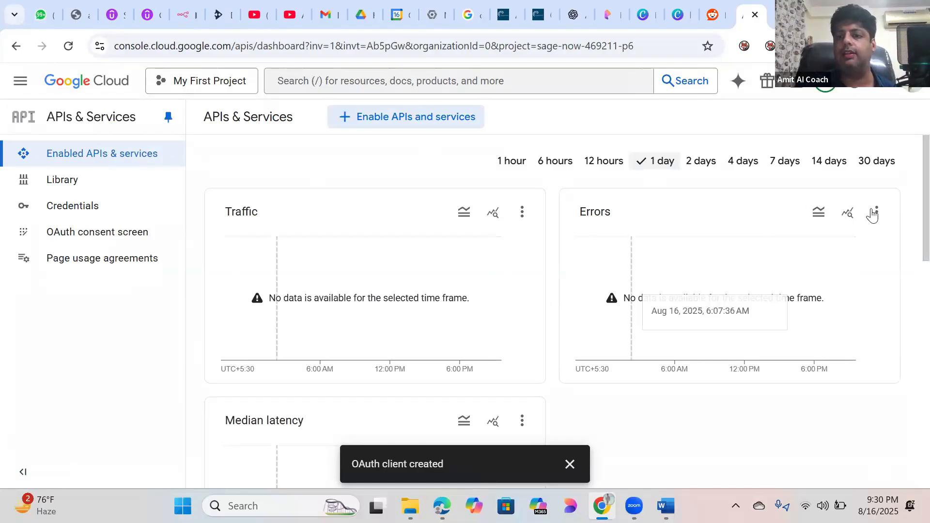
{"action": "scroll", "coordinate": [909, 267], "scroll_direction": "down", "scroll_amount": 12}
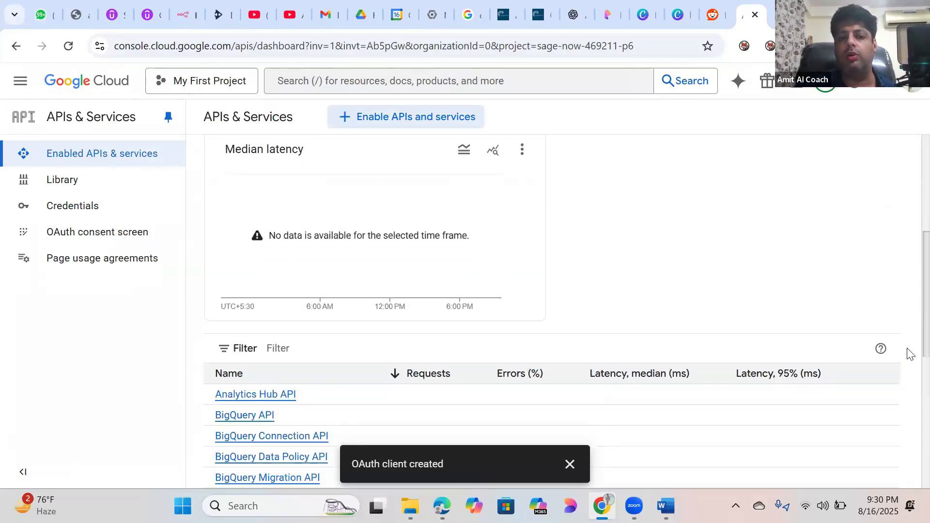
{"action": "scroll", "coordinate": [910, 242], "scroll_direction": "up", "scroll_amount": 6}
{"action": "scroll", "coordinate": [910, 155], "scroll_direction": "up", "scroll_amount": 6}
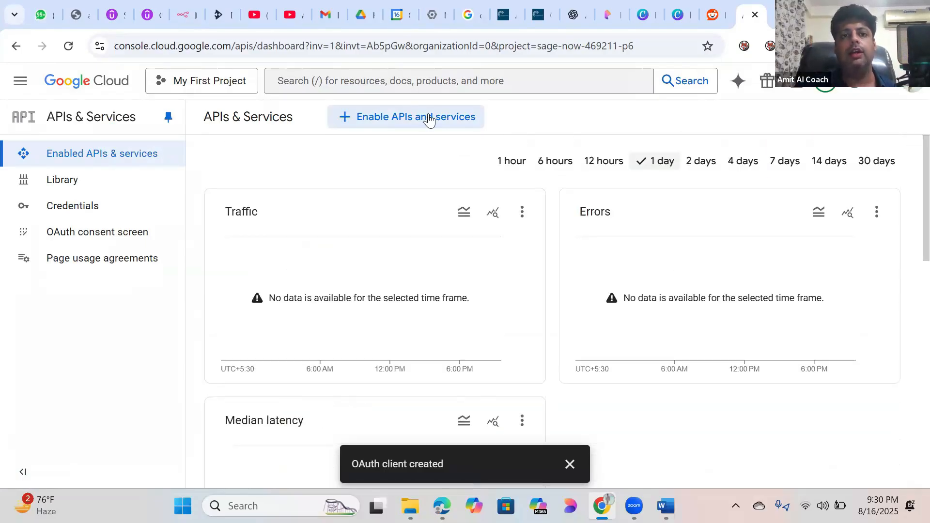
Step: Open the API Library and find the Google Workspace group with Drive, Calendar and Gmail APIs
{"action": "left_click", "coordinate": [387, 124]}
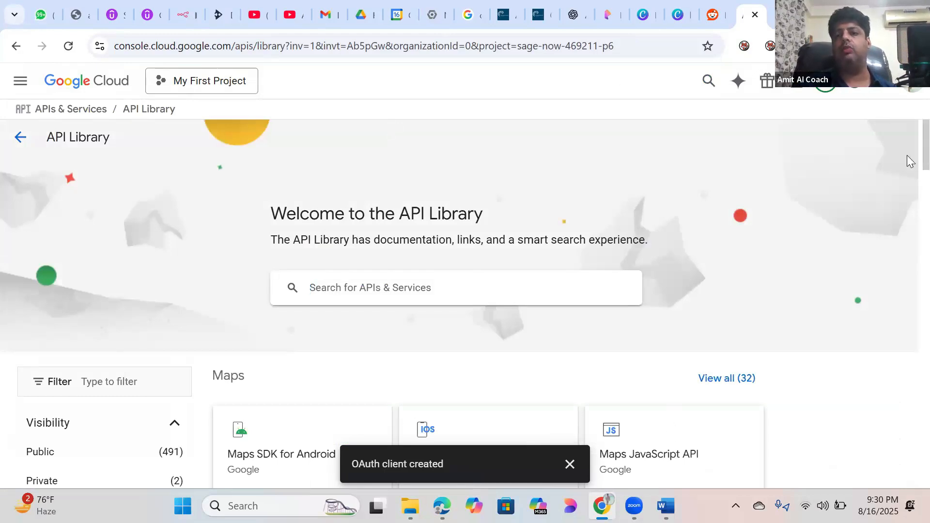
{"action": "scroll", "coordinate": [907, 151], "scroll_direction": "down", "scroll_amount": 7}
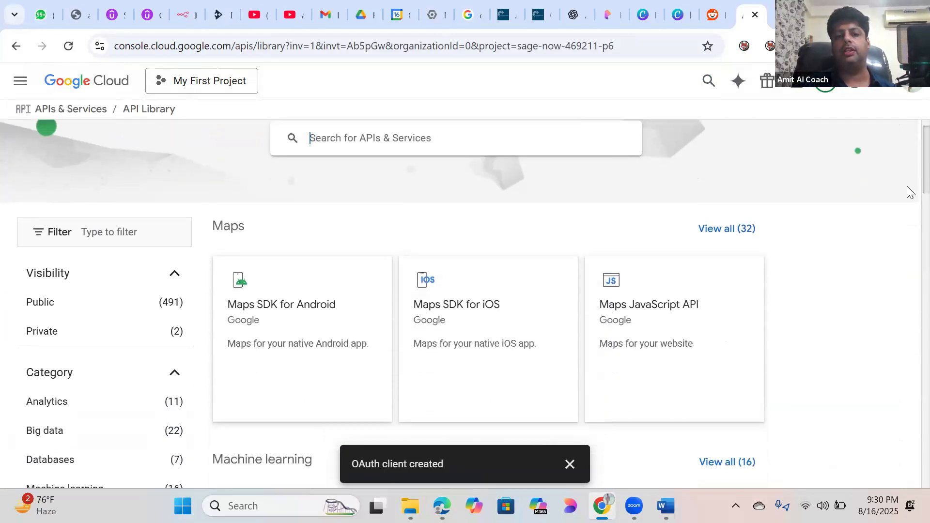
{"action": "scroll", "coordinate": [910, 222], "scroll_direction": "down", "scroll_amount": 5}
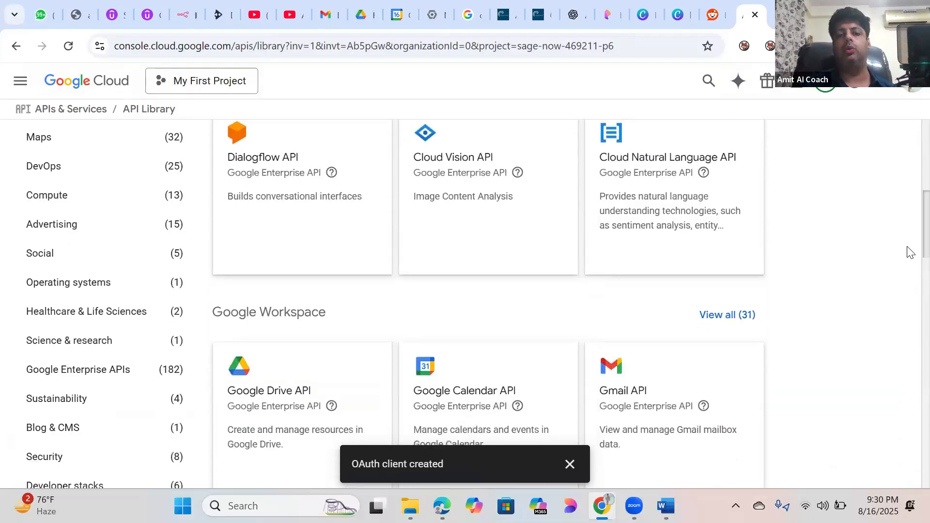
{"action": "scroll", "coordinate": [911, 259], "scroll_direction": "down", "scroll_amount": 8}
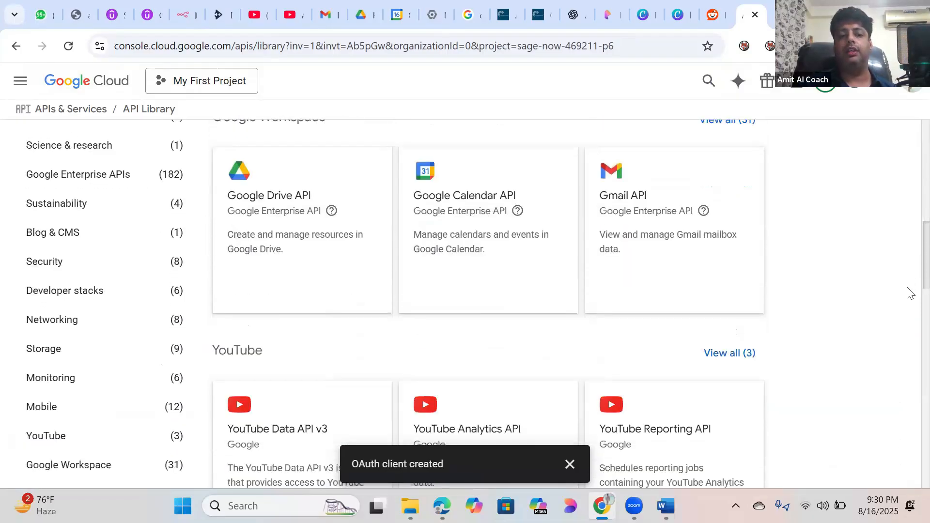
{"action": "scroll", "coordinate": [910, 338], "scroll_direction": "down", "scroll_amount": 9}
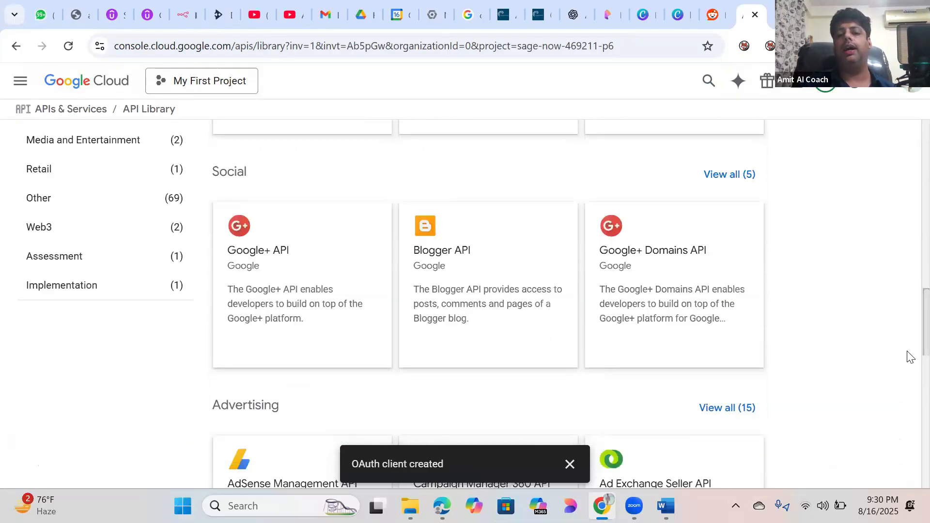
{"action": "scroll", "coordinate": [910, 408], "scroll_direction": "down", "scroll_amount": 6}
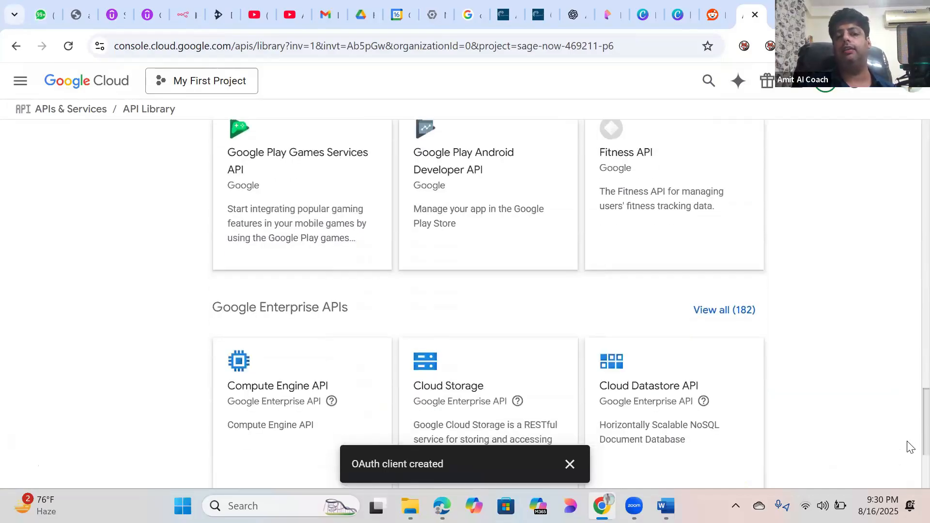
{"action": "scroll", "coordinate": [910, 468], "scroll_direction": "down", "scroll_amount": 3}
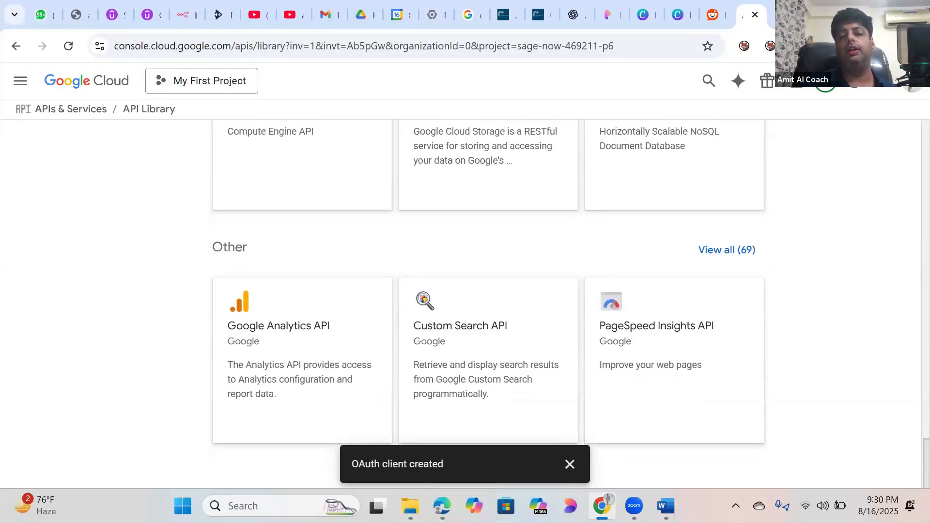
{"action": "scroll", "coordinate": [908, 355], "scroll_direction": "up", "scroll_amount": 20}
{"action": "scroll", "coordinate": [907, 204], "scroll_direction": "up", "scroll_amount": 8}
{"action": "scroll", "coordinate": [907, 222], "scroll_direction": "down", "scroll_amount": 5}
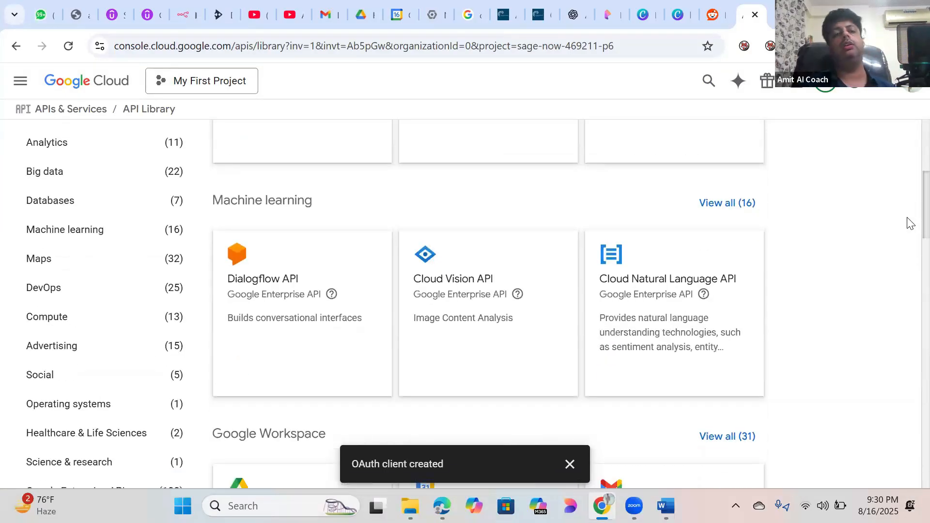
{"action": "scroll", "coordinate": [909, 203], "scroll_direction": "up", "scroll_amount": 5}
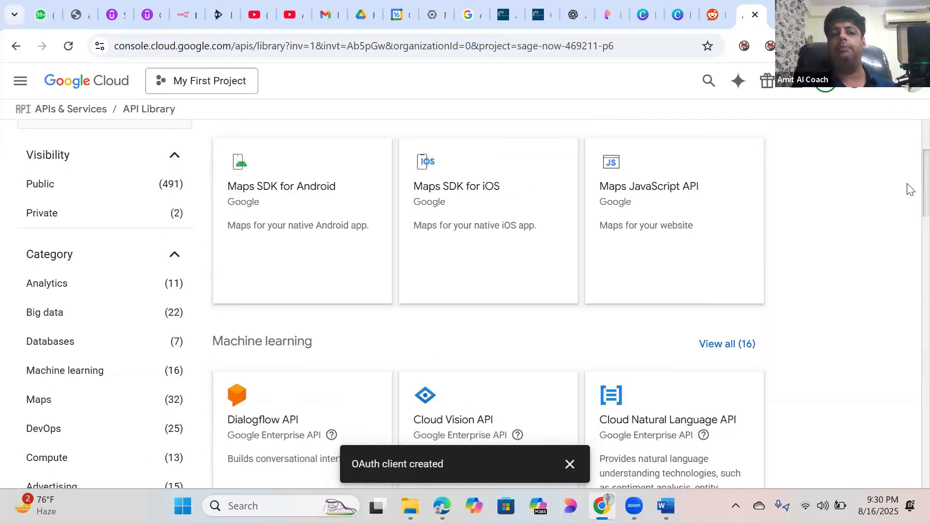
{"action": "scroll", "coordinate": [908, 300], "scroll_direction": "down", "scroll_amount": 10}
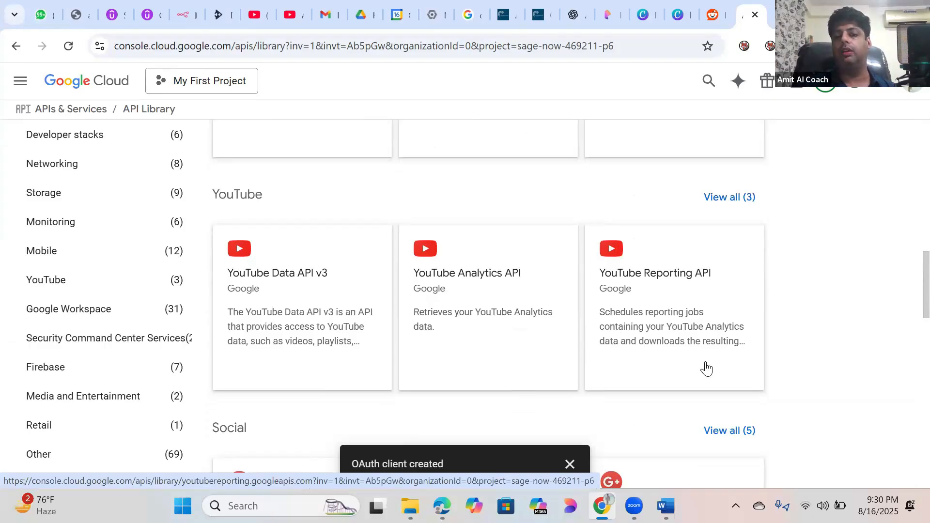
{"action": "scroll", "coordinate": [910, 281], "scroll_direction": "up", "scroll_amount": 5}
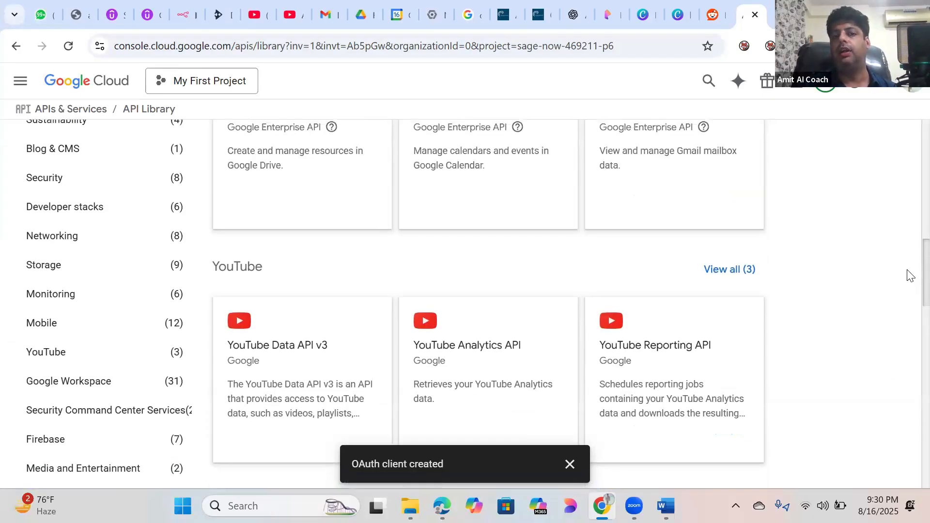
{"action": "scroll", "coordinate": [910, 252], "scroll_direction": "up", "scroll_amount": 1}
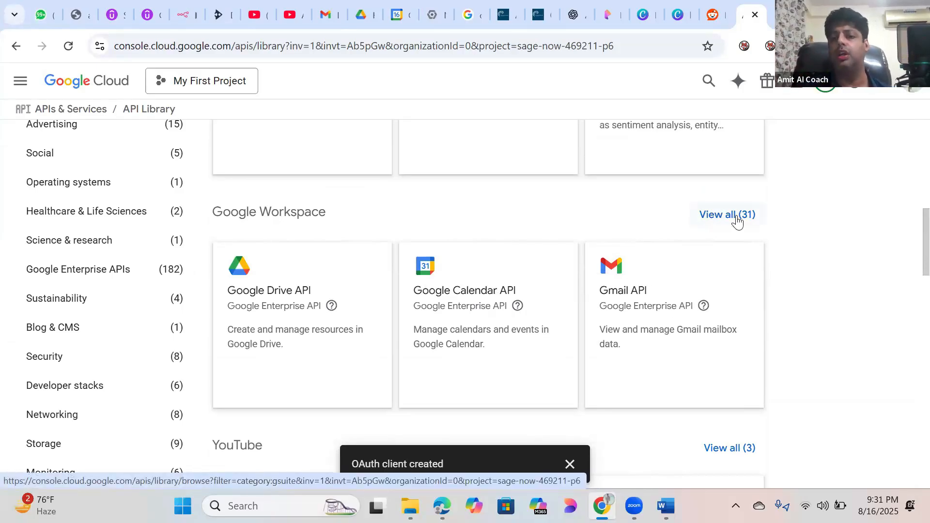
Step: List all 31 Google Workspace APIs, then close the Canva, PixVerse and ChatGPT tabs
{"action": "left_click", "coordinate": [720, 216]}
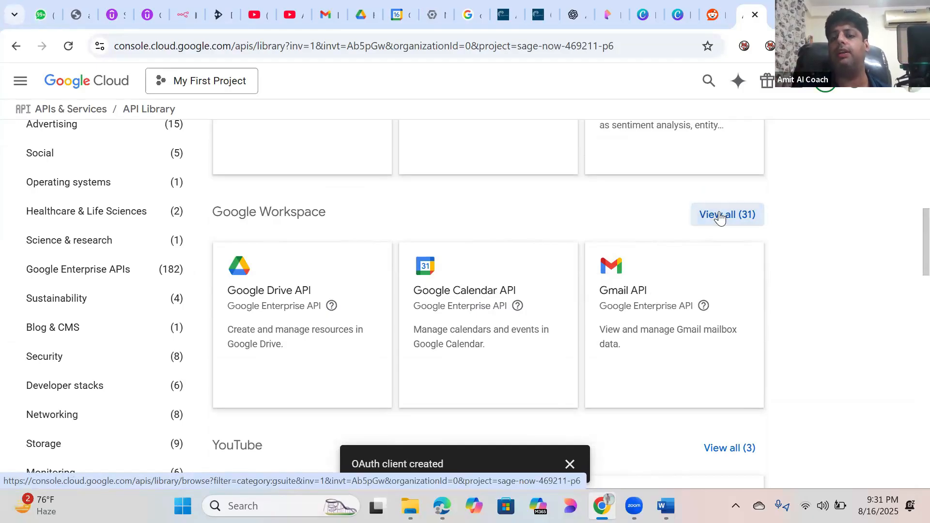
{"action": "left_click", "coordinate": [679, 19]}
{"action": "left_click", "coordinate": [685, 16]}
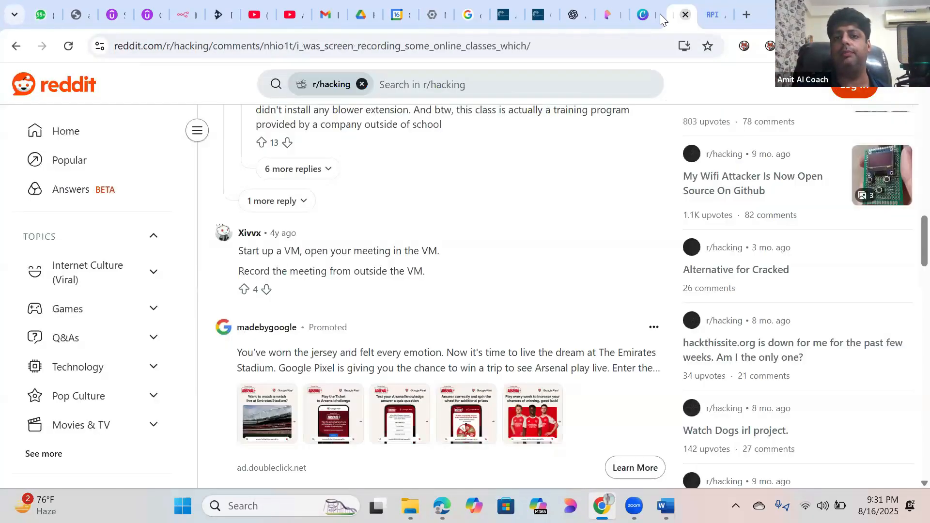
{"action": "left_click", "coordinate": [644, 16]}
{"action": "left_click", "coordinate": [651, 18]}
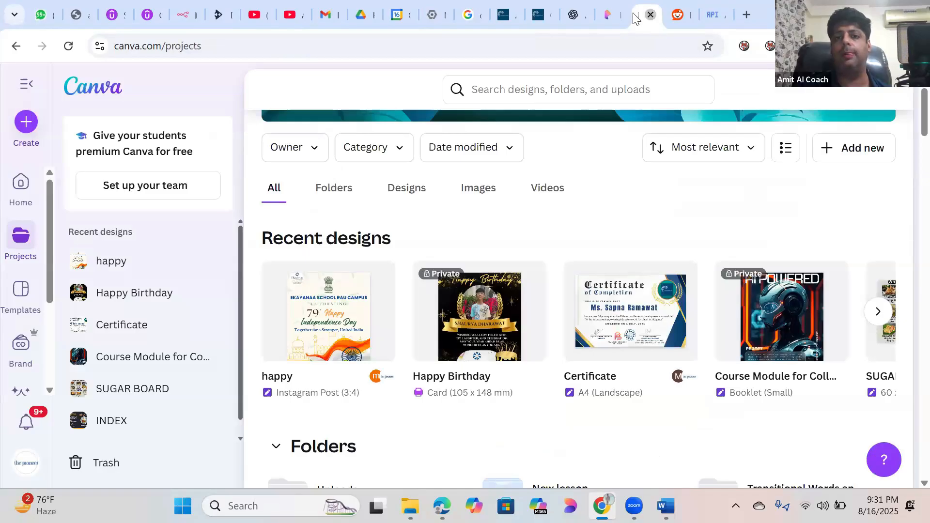
{"action": "left_click", "coordinate": [610, 14]}
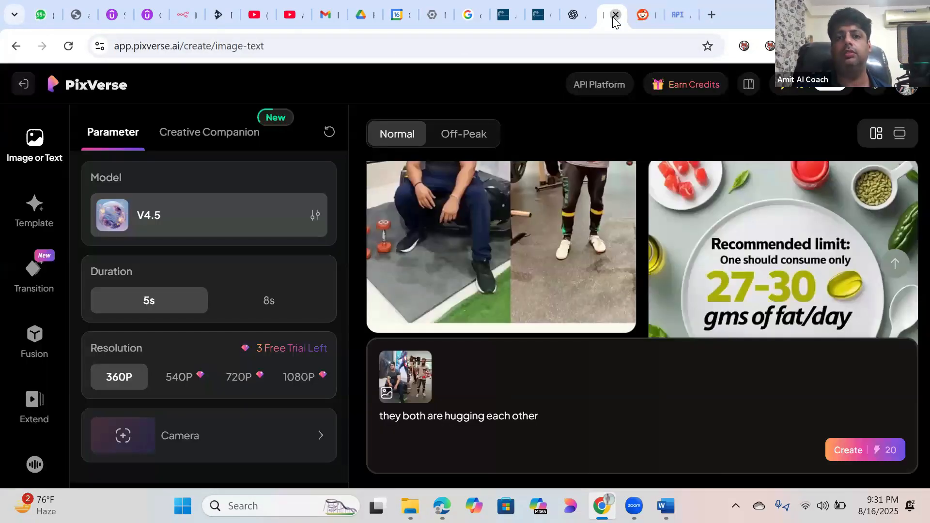
{"action": "left_click", "coordinate": [616, 16]}
{"action": "left_click", "coordinate": [577, 17]}
{"action": "left_click", "coordinate": [581, 16]}
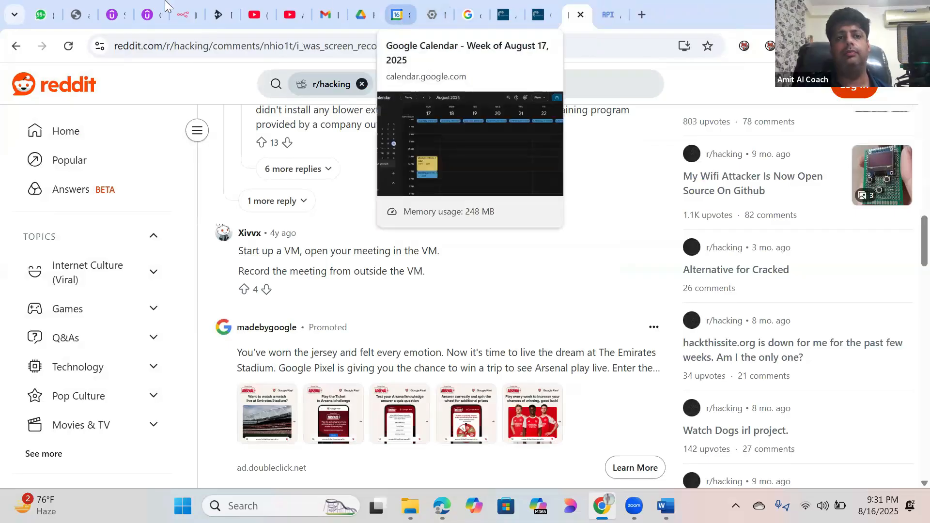
Step: Close the Udemy course and Udemy n8n search tabs and return to the API Library
{"action": "left_click", "coordinate": [155, 17]}
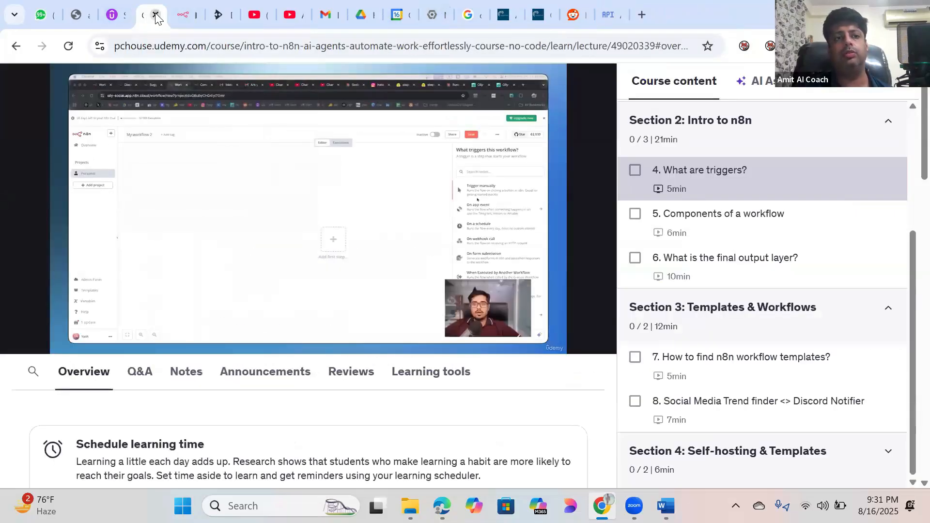
{"action": "left_click", "coordinate": [155, 17]}
{"action": "left_click", "coordinate": [119, 19]}
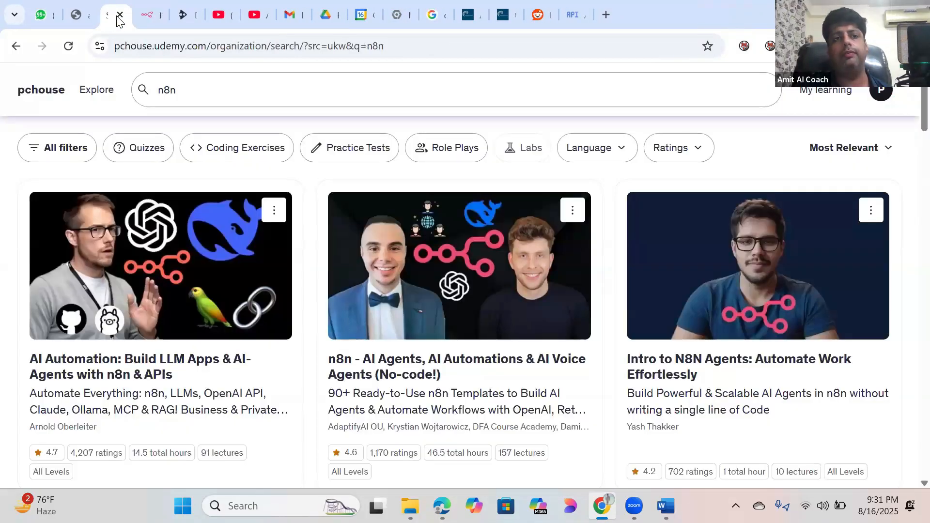
{"action": "key", "text": "ctrl+w"}
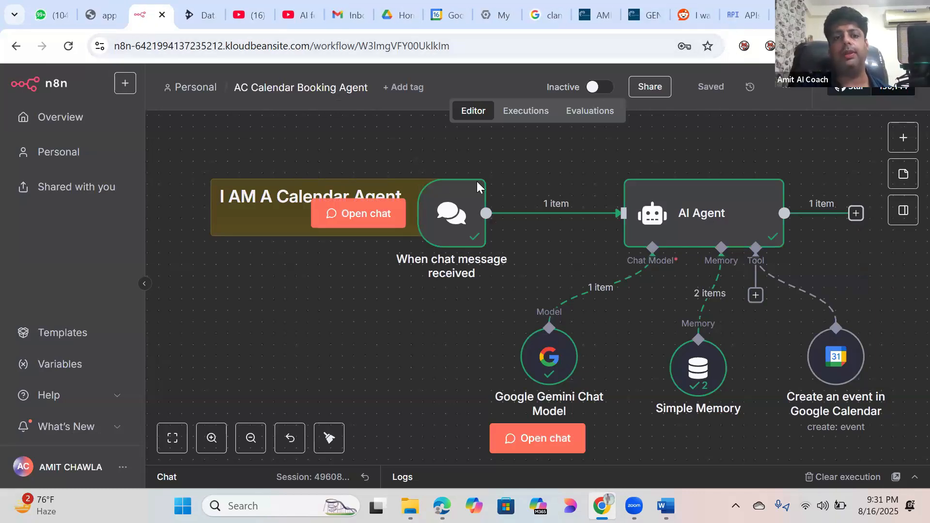
{"action": "left_click", "coordinate": [731, 20]}
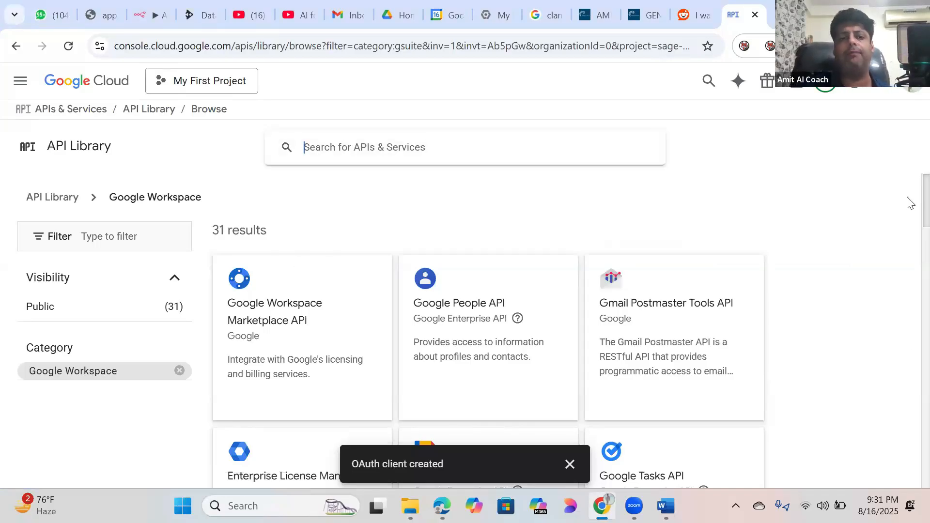
Step: Open the Gmail, Google Drive and Google Calendar API pages in new tabs
{"action": "scroll", "coordinate": [907, 201], "scroll_direction": "down", "scroll_amount": 1}
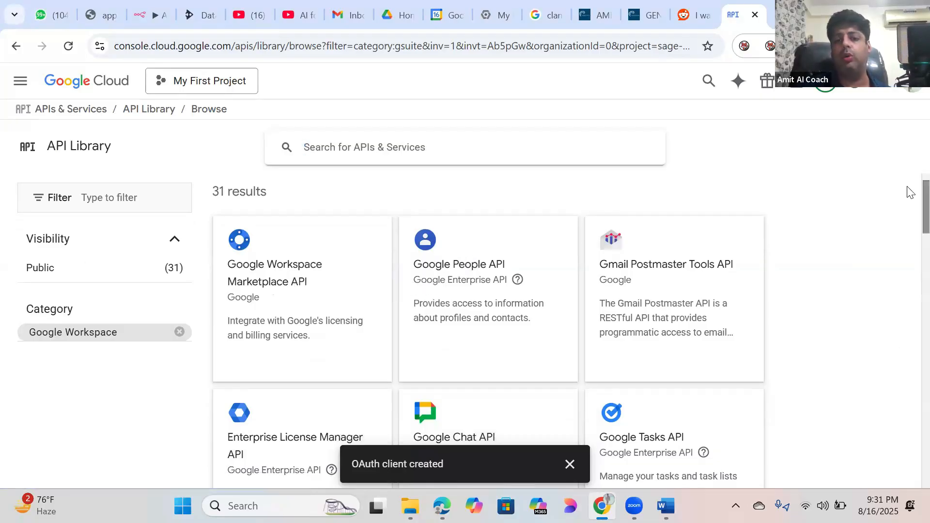
{"action": "scroll", "coordinate": [911, 213], "scroll_direction": "down", "scroll_amount": 3}
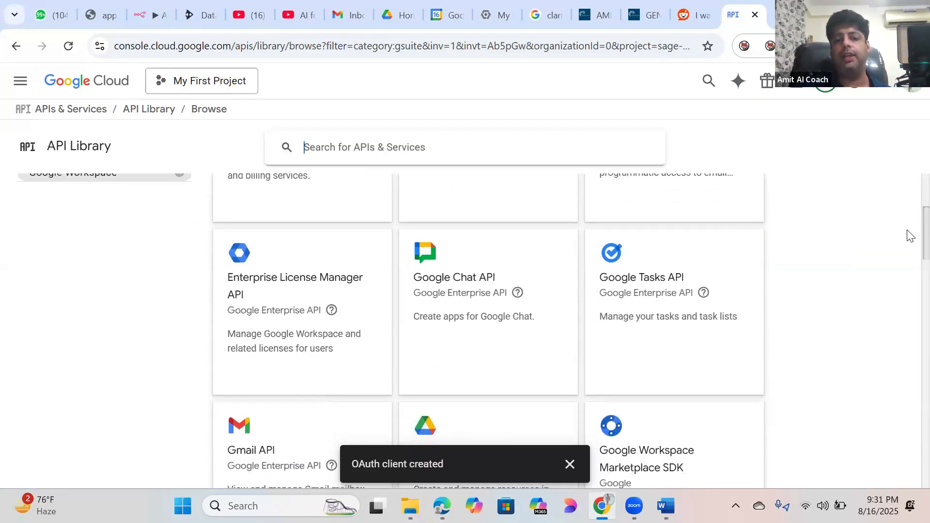
{"action": "scroll", "coordinate": [907, 243], "scroll_direction": "down", "scroll_amount": 4}
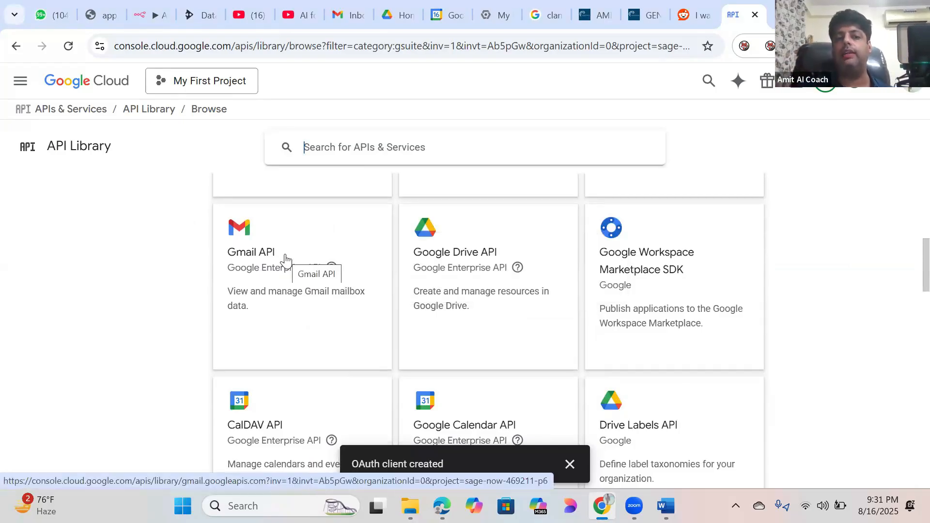
{"action": "right_click", "coordinate": [286, 260]}
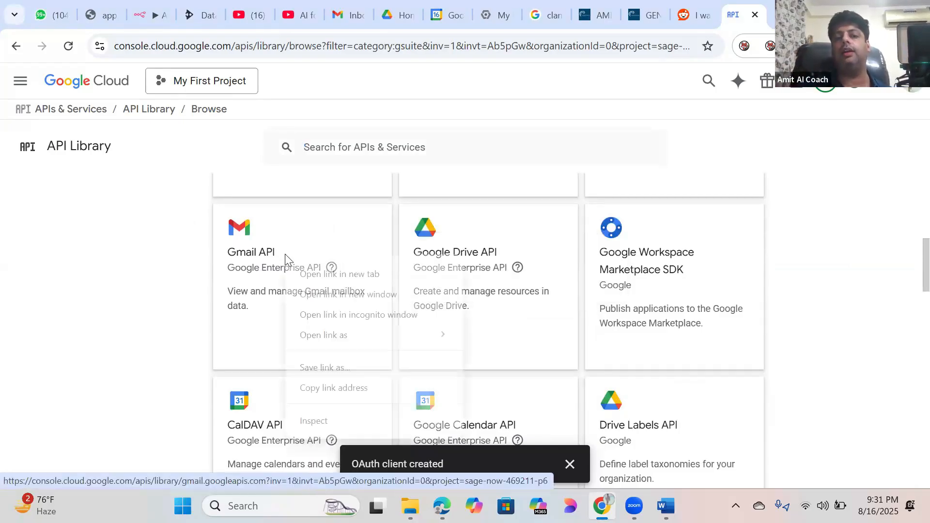
{"action": "left_click", "coordinate": [318, 276]}
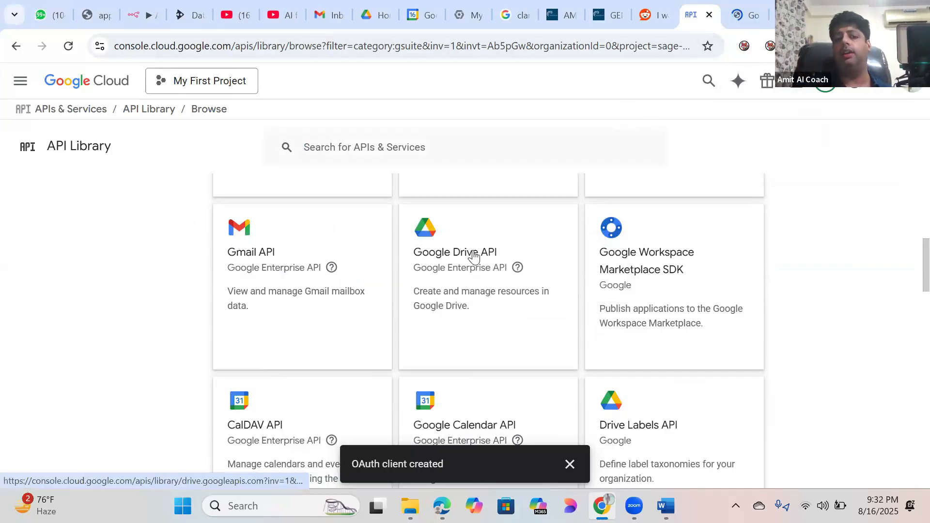
{"action": "right_click", "coordinate": [453, 258]}
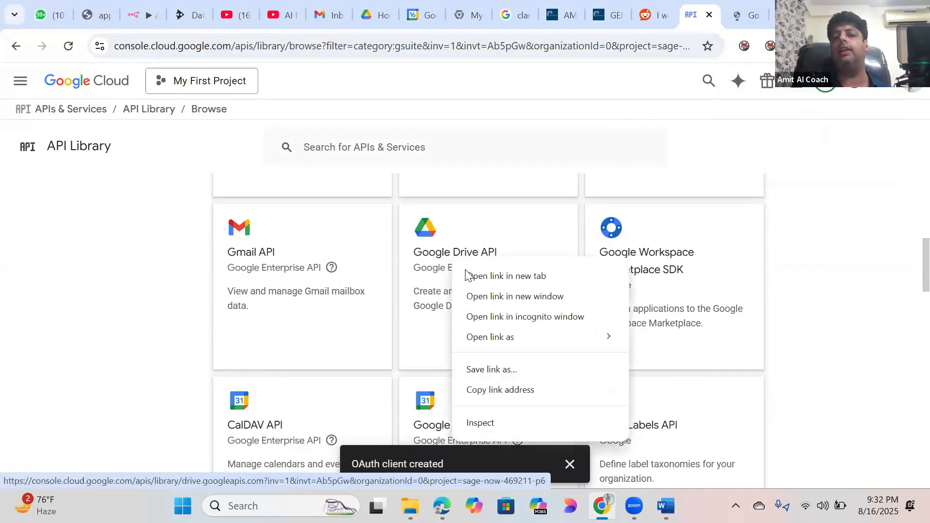
{"action": "left_click", "coordinate": [467, 276]}
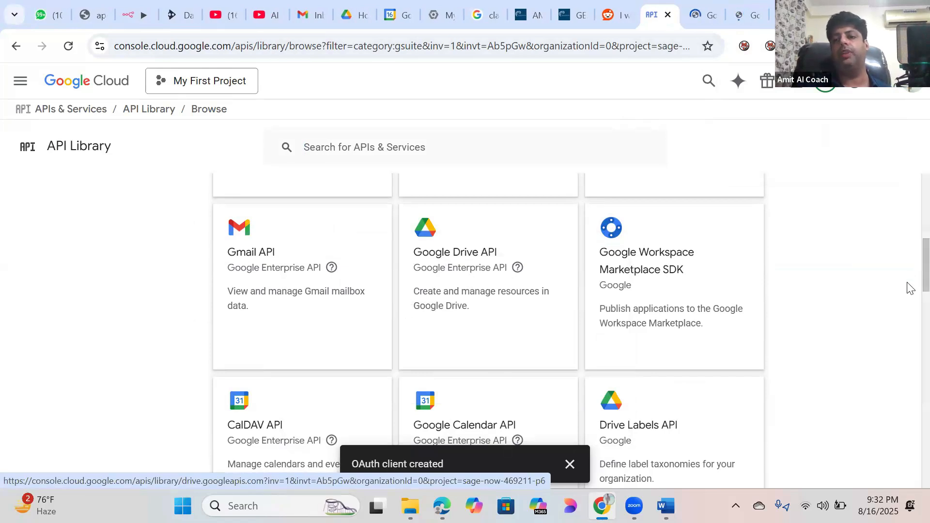
{"action": "scroll", "coordinate": [909, 289], "scroll_direction": "down", "scroll_amount": 2}
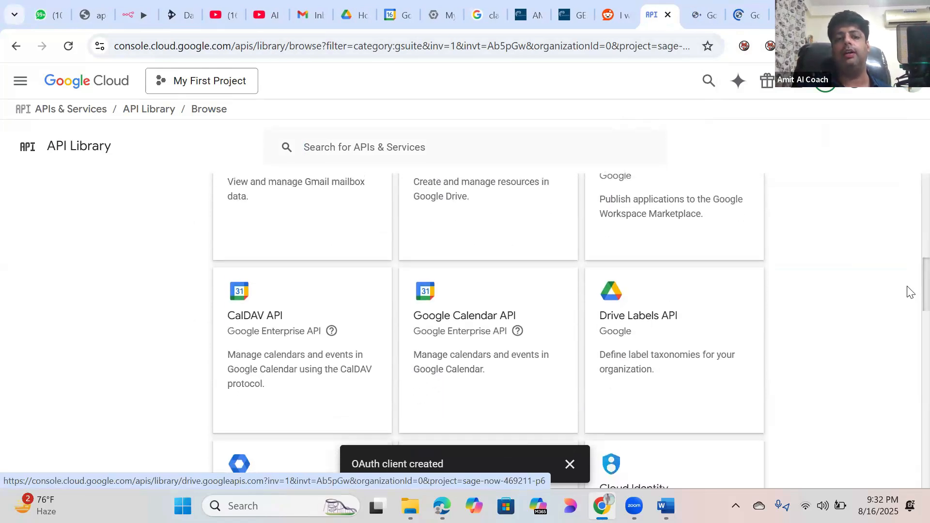
{"action": "left_click_drag", "start_coordinate": [907, 287], "coordinate": [907, 283]}
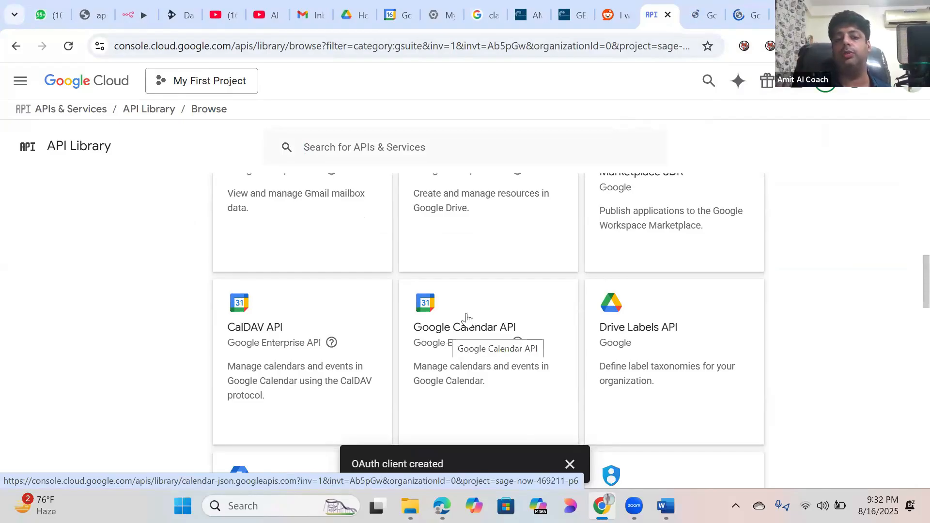
{"action": "right_click", "coordinate": [465, 318]}
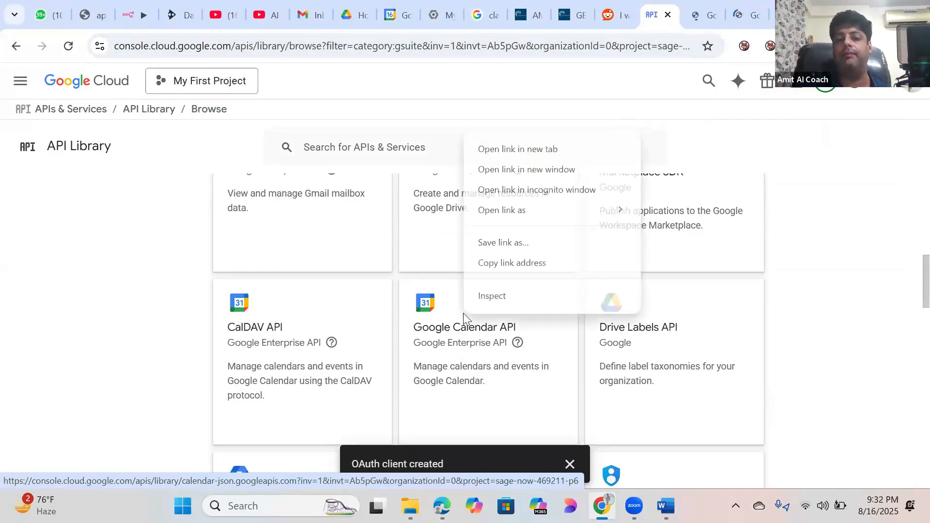
{"action": "left_click", "coordinate": [521, 149]}
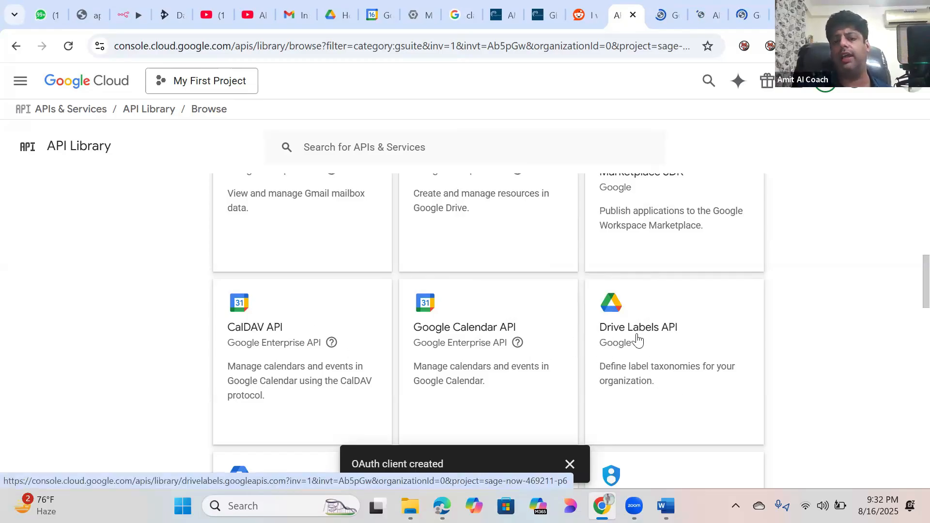
Step: Open the Google Docs, Google Sheets and Google Meet REST API pages in new tabs
{"action": "scroll", "coordinate": [909, 271], "scroll_direction": "up", "scroll_amount": 3}
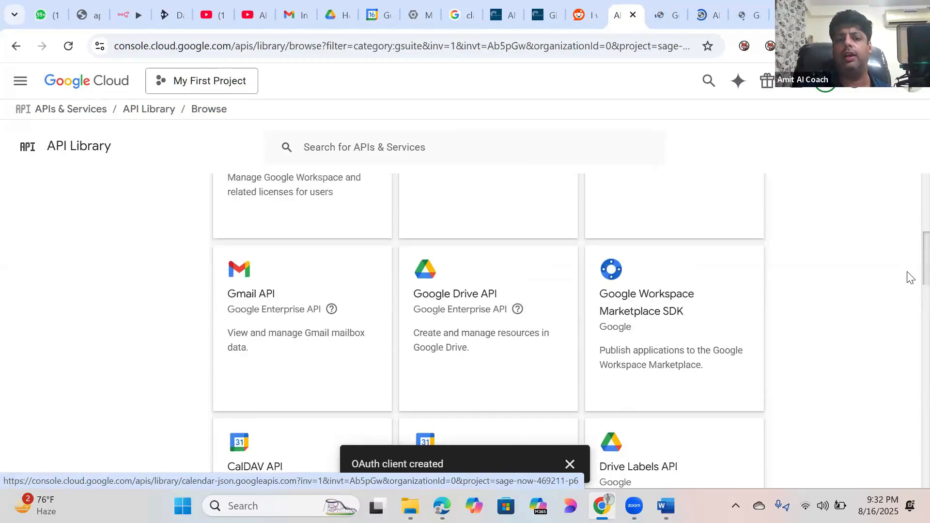
{"action": "scroll", "coordinate": [909, 291], "scroll_direction": "down", "scroll_amount": 10}
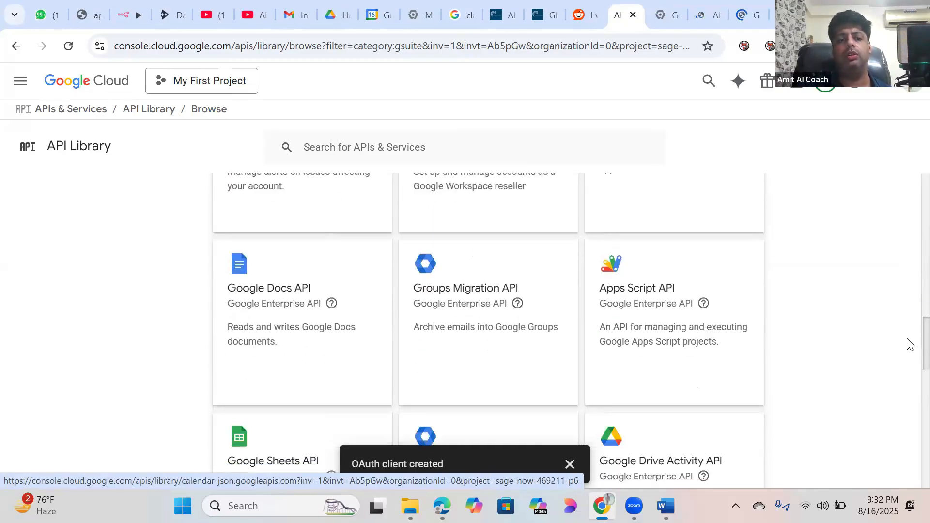
{"action": "scroll", "coordinate": [909, 345], "scroll_direction": "down", "scroll_amount": 1}
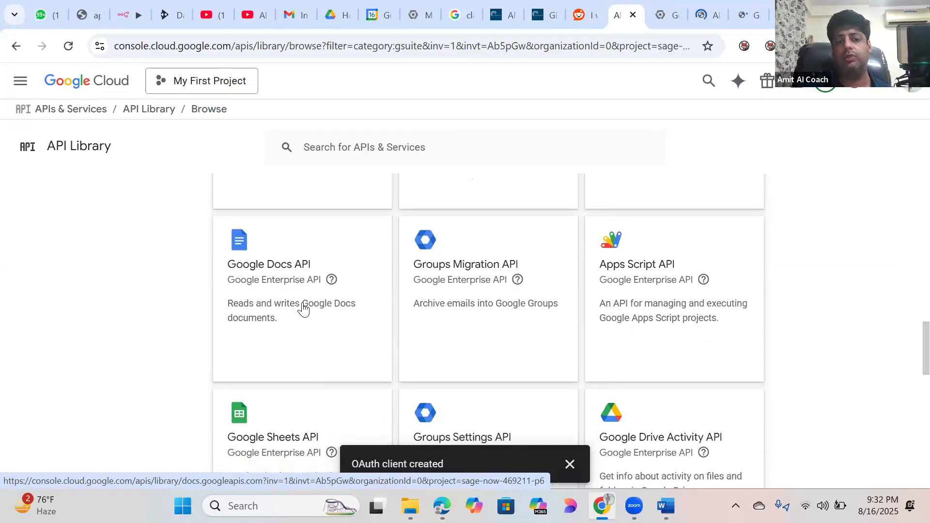
{"action": "right_click", "coordinate": [313, 305]}
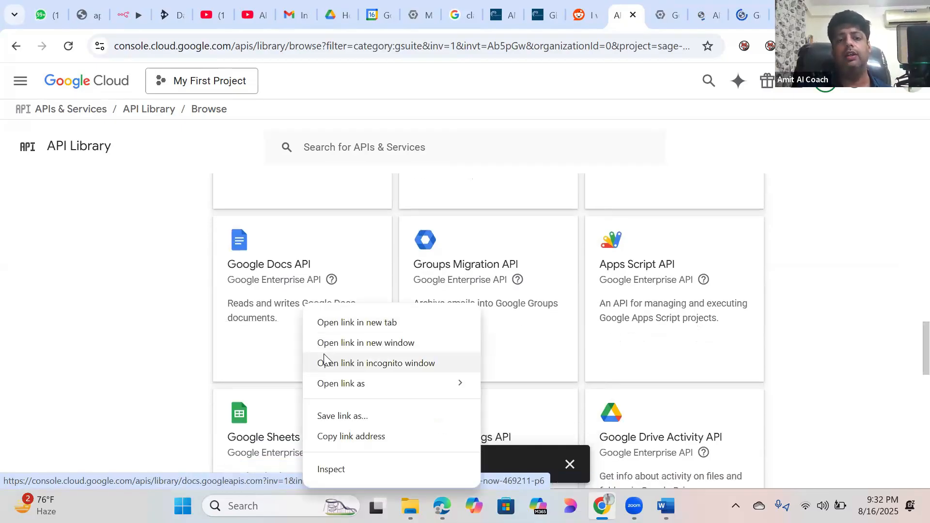
{"action": "left_click", "coordinate": [338, 323]}
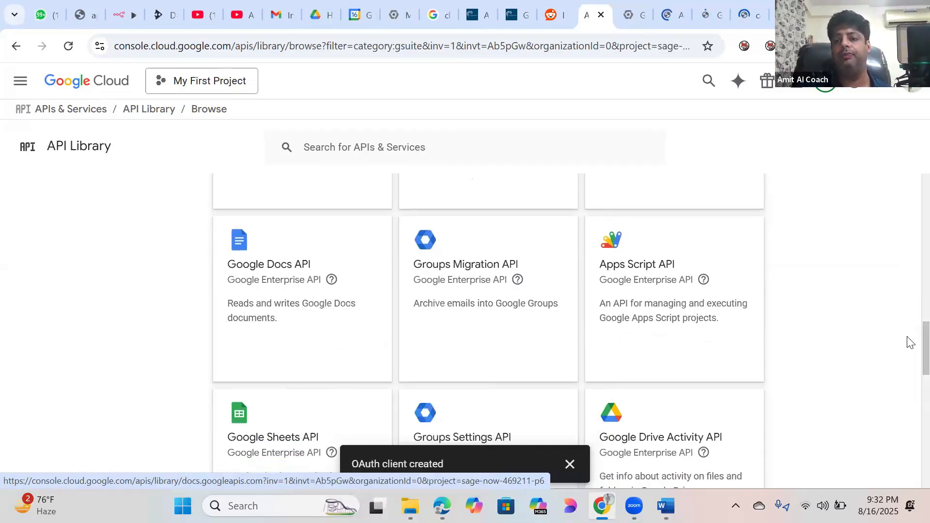
{"action": "scroll", "coordinate": [908, 344], "scroll_direction": "down", "scroll_amount": 2}
{"action": "scroll", "coordinate": [909, 363], "scroll_direction": "down", "scroll_amount": 2}
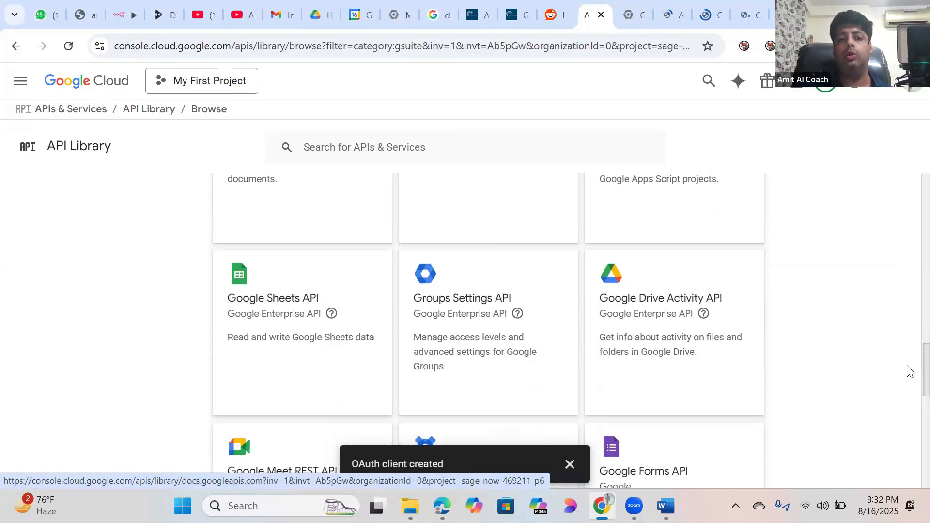
{"action": "right_click", "coordinate": [261, 285]}
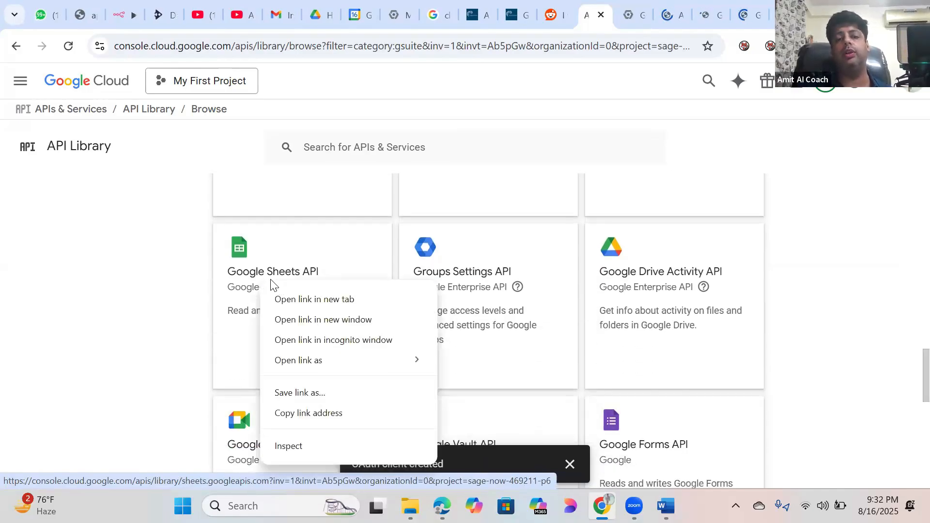
{"action": "left_click", "coordinate": [284, 300]}
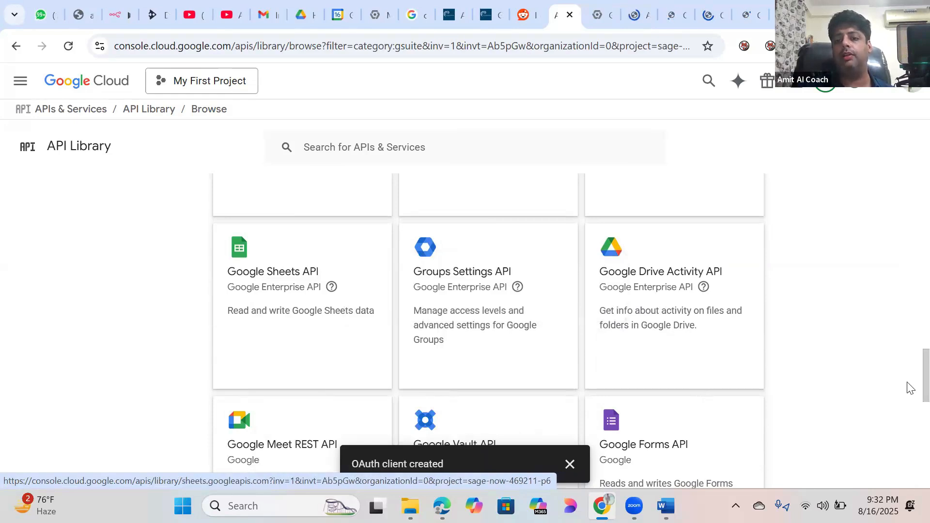
{"action": "scroll", "coordinate": [907, 386], "scroll_direction": "down", "scroll_amount": 3}
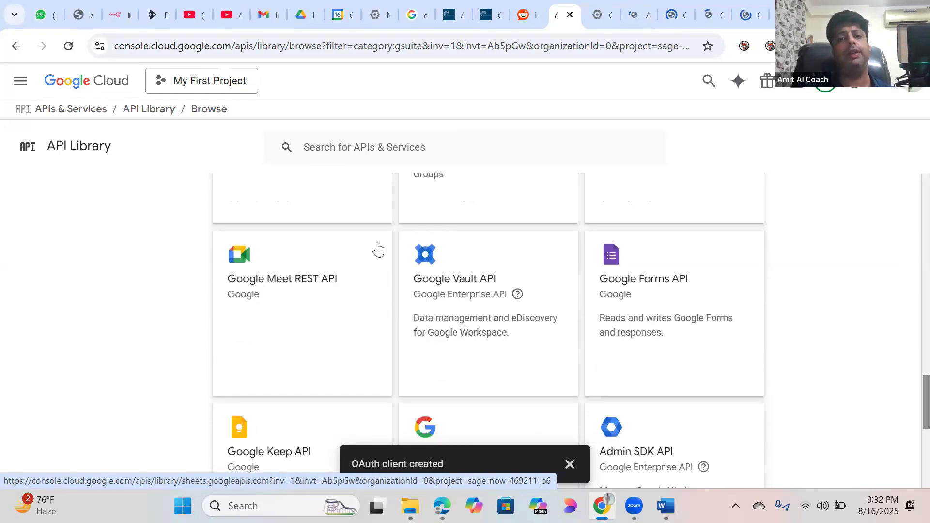
{"action": "right_click", "coordinate": [328, 268]}
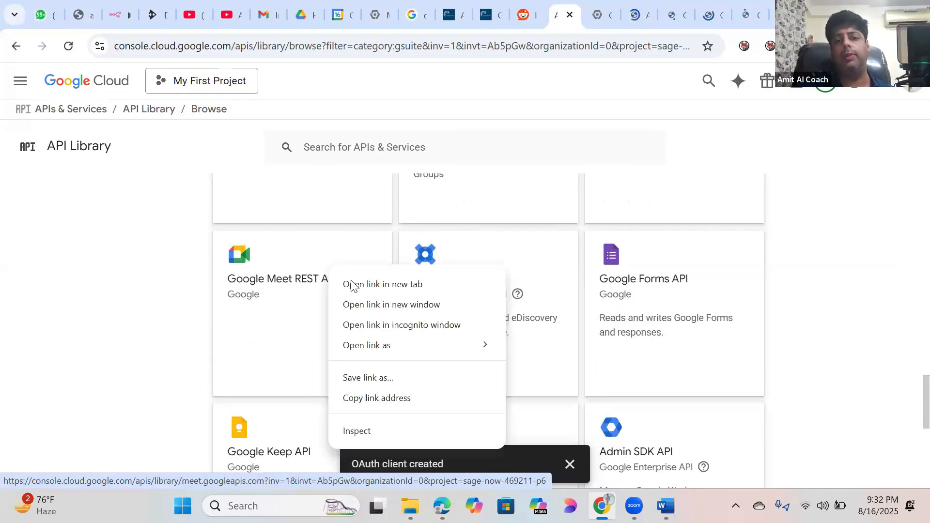
{"action": "left_click", "coordinate": [352, 286]}
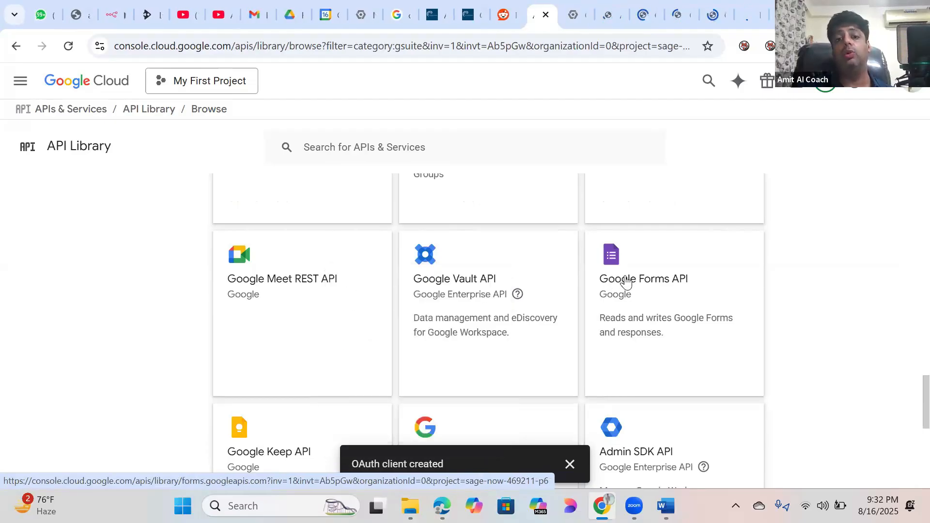
Step: Bring up link options for Google Forms, then open the Slides and Classroom API pages in new tabs
{"action": "right_click", "coordinate": [647, 290]}
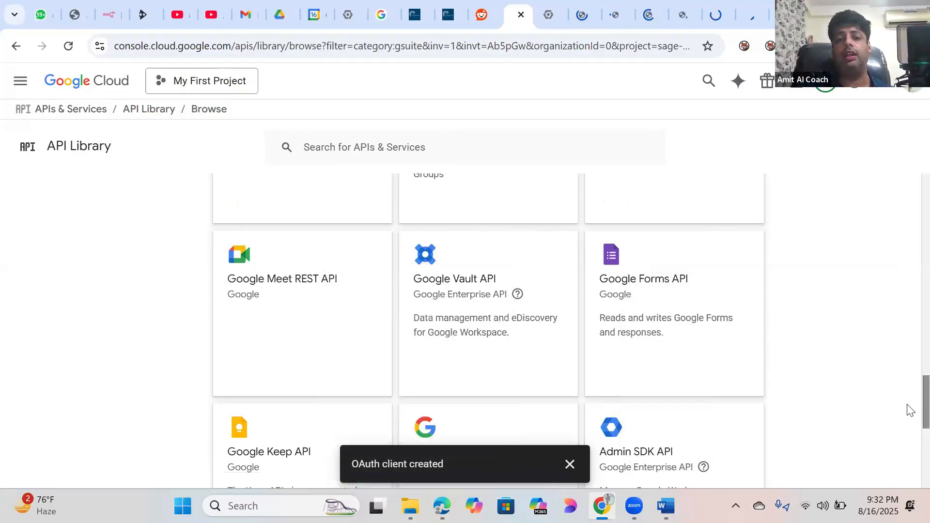
{"action": "scroll", "coordinate": [910, 415], "scroll_direction": "down", "scroll_amount": 3}
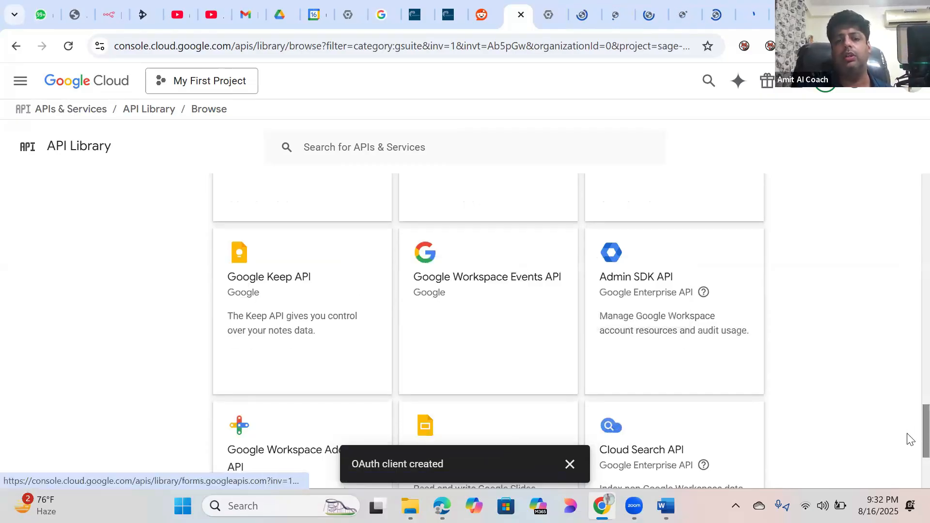
{"action": "scroll", "coordinate": [910, 445], "scroll_direction": "down", "scroll_amount": 4}
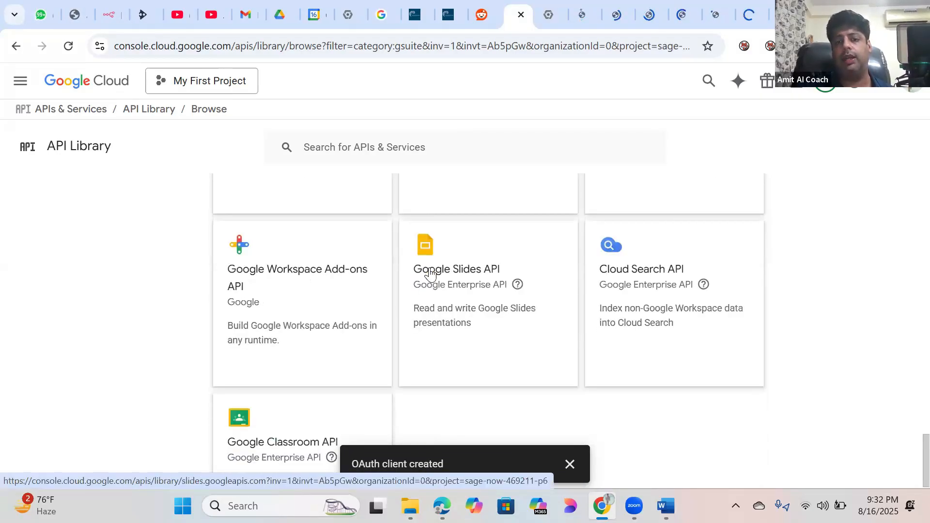
{"action": "right_click", "coordinate": [448, 282]}
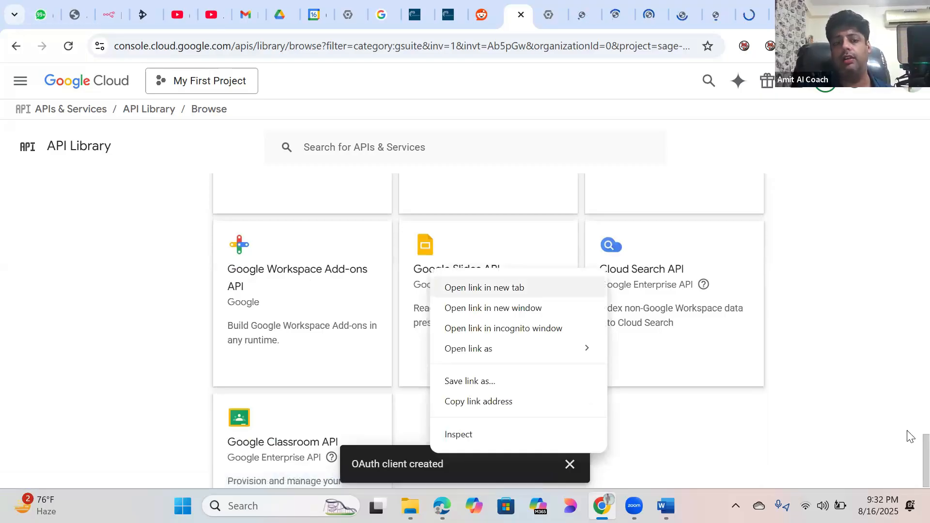
{"action": "key", "text": "Return"}
{"action": "scroll", "coordinate": [244, 332], "scroll_direction": "down", "scroll_amount": 2}
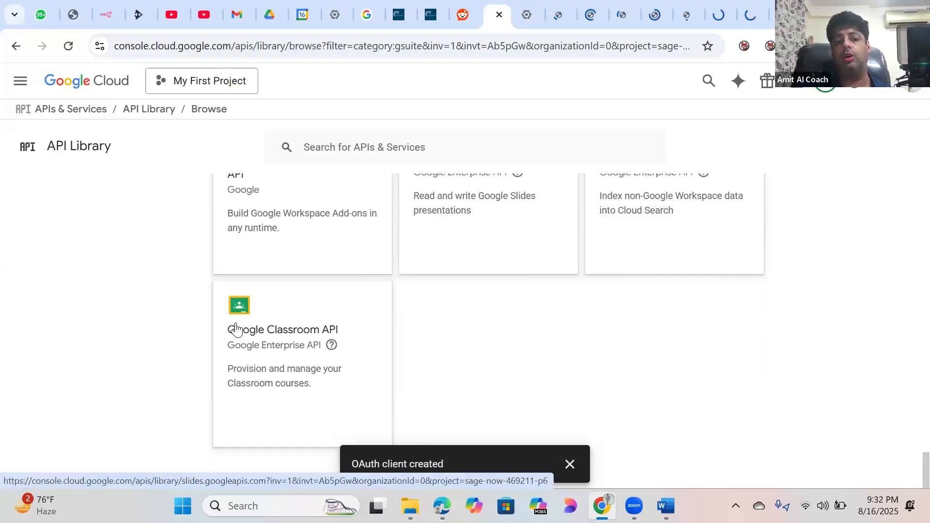
{"action": "right_click", "coordinate": [236, 323]}
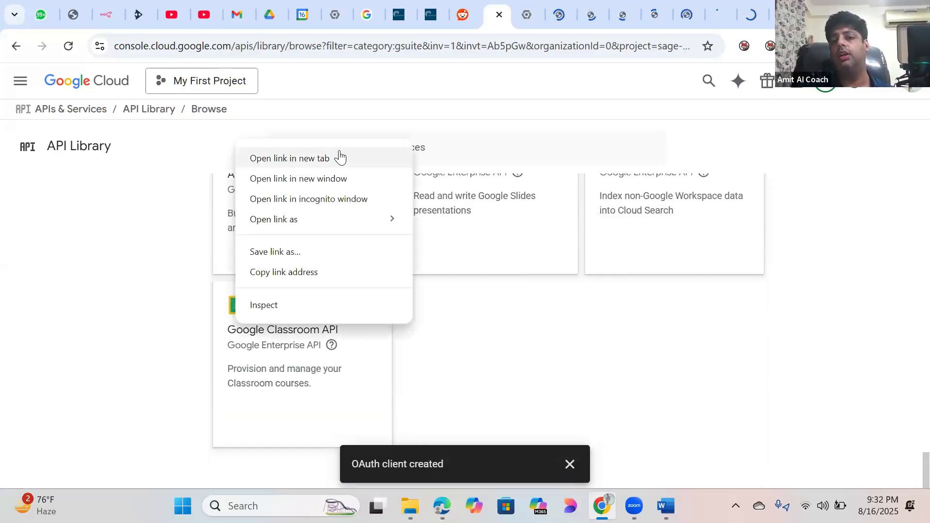
{"action": "key", "text": "Return"}
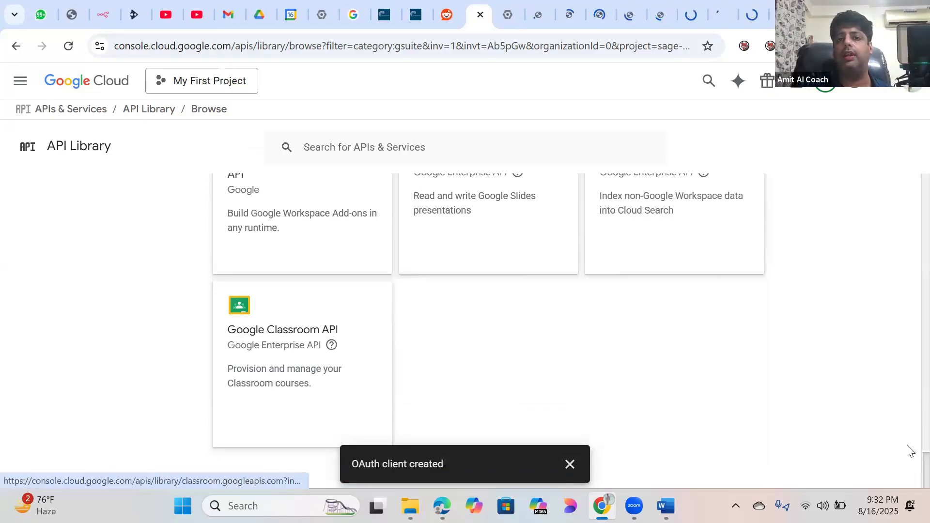
{"action": "scroll", "coordinate": [853, 260], "scroll_direction": "up", "scroll_amount": 2}
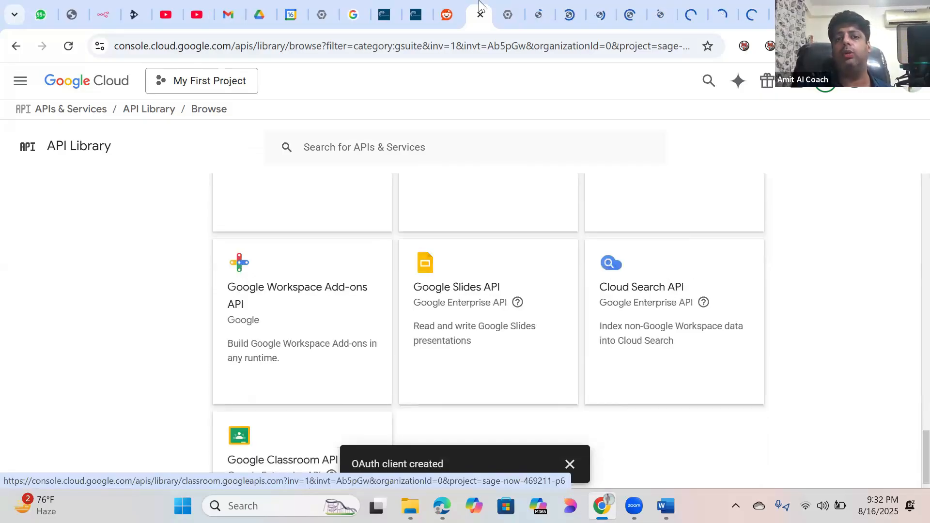
Step: Check the newly opened Gmail and Google Drive API pages against the API Library
{"action": "left_click", "coordinate": [507, 16]}
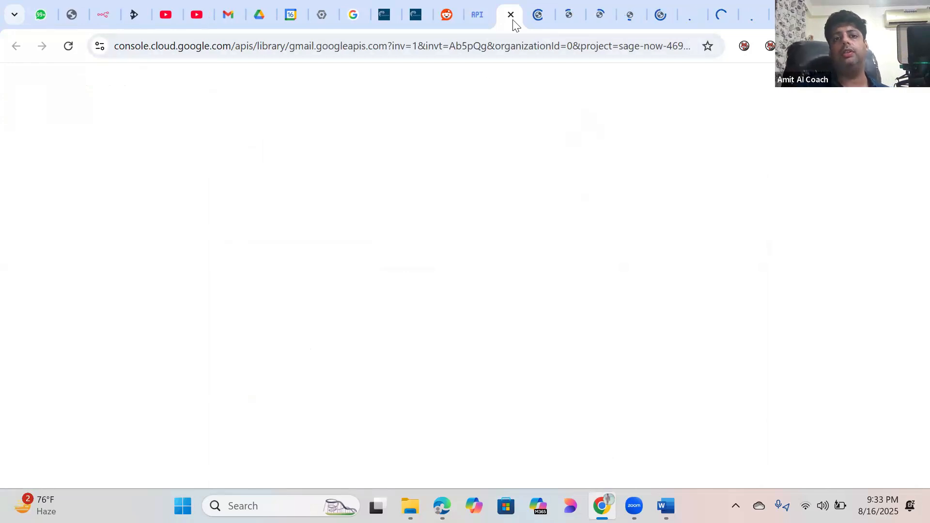
{"action": "left_click", "coordinate": [537, 18]}
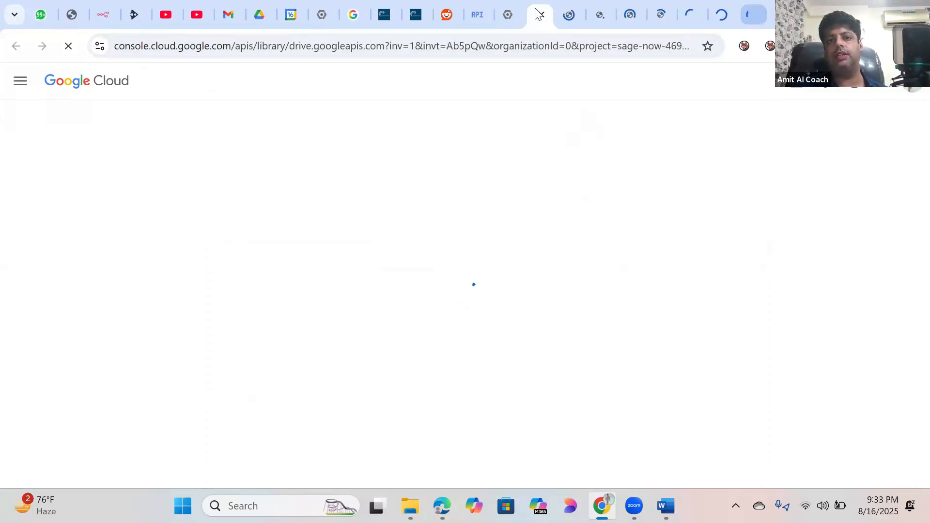
{"action": "left_click", "coordinate": [476, 15]}
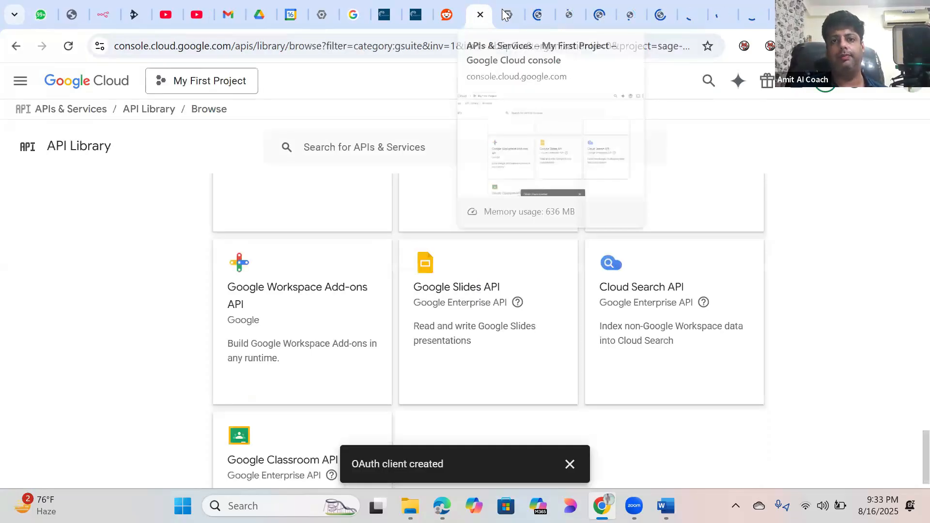
{"action": "left_click", "coordinate": [504, 14]}
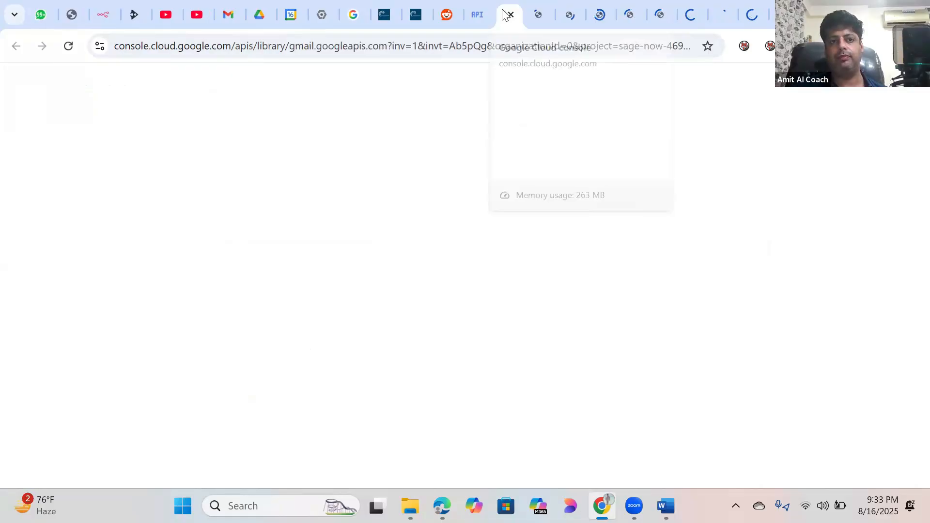
{"action": "left_click", "coordinate": [530, 14]}
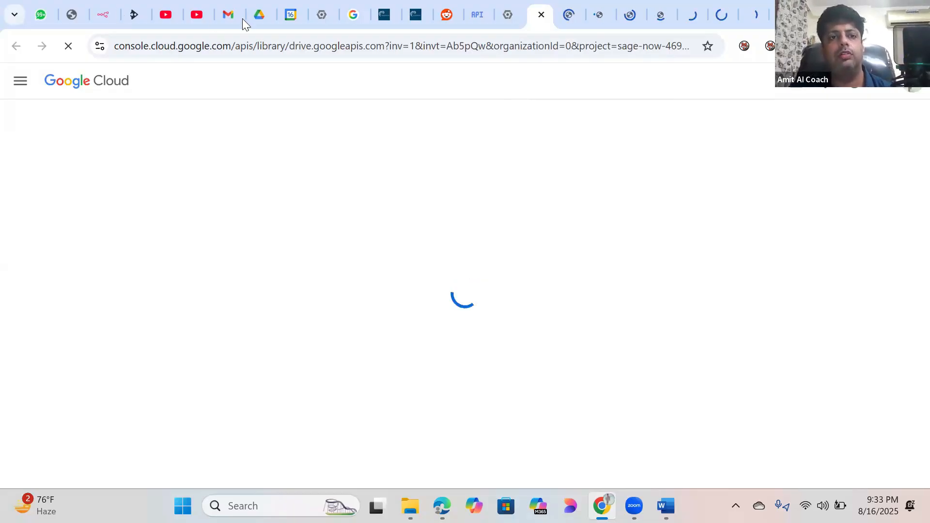
Step: Close the Google Drive home page and the blank Google Calendar tab
{"action": "left_click", "coordinate": [260, 15]}
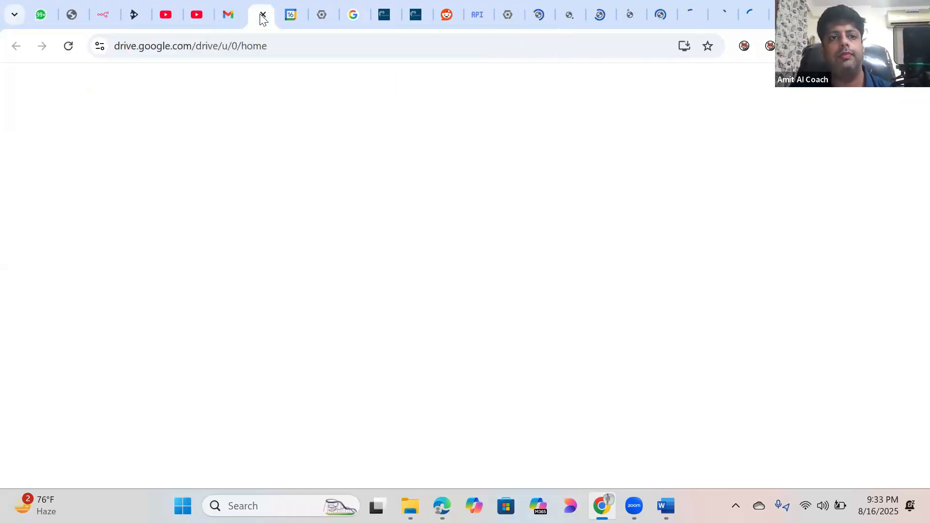
{"action": "left_click", "coordinate": [261, 16]}
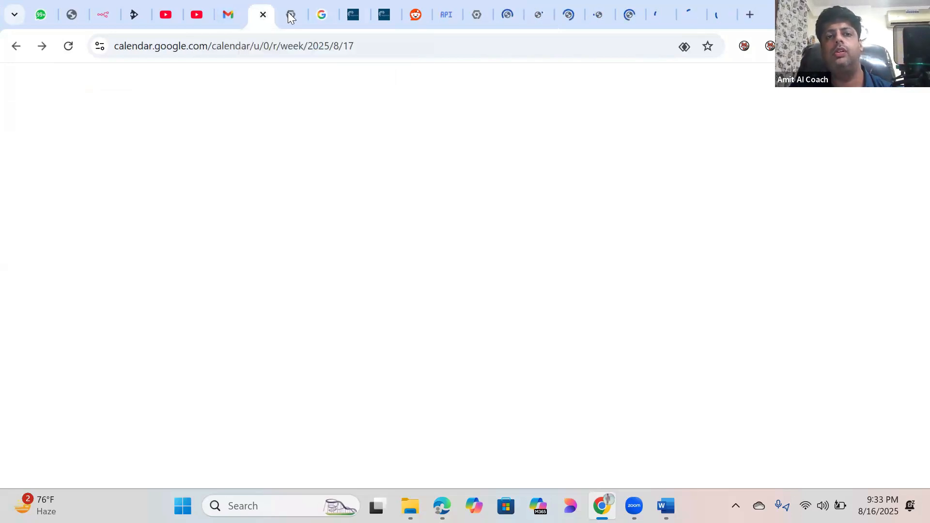
{"action": "key", "text": "ctrl+w"}
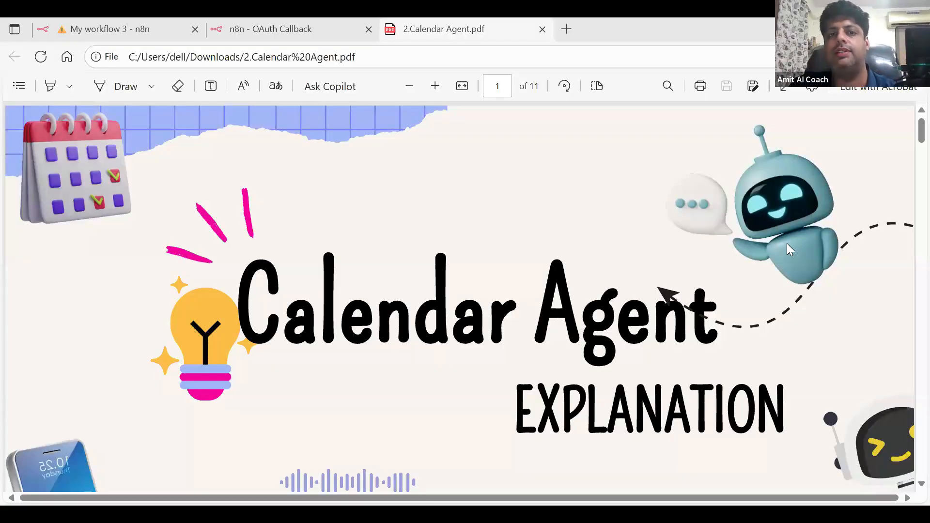
Step: Scroll 2.Calendar Agent.pdf to page 2's workflow diagram and Nodes Used list
{"action": "scroll", "coordinate": [787, 245], "scroll_direction": "down", "scroll_amount": 5}
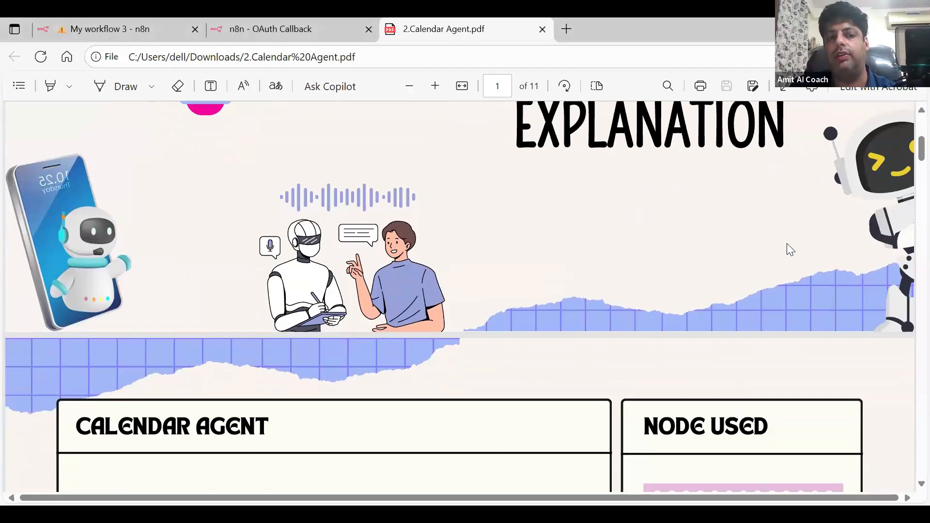
{"action": "scroll", "coordinate": [787, 246], "scroll_direction": "down", "scroll_amount": 5}
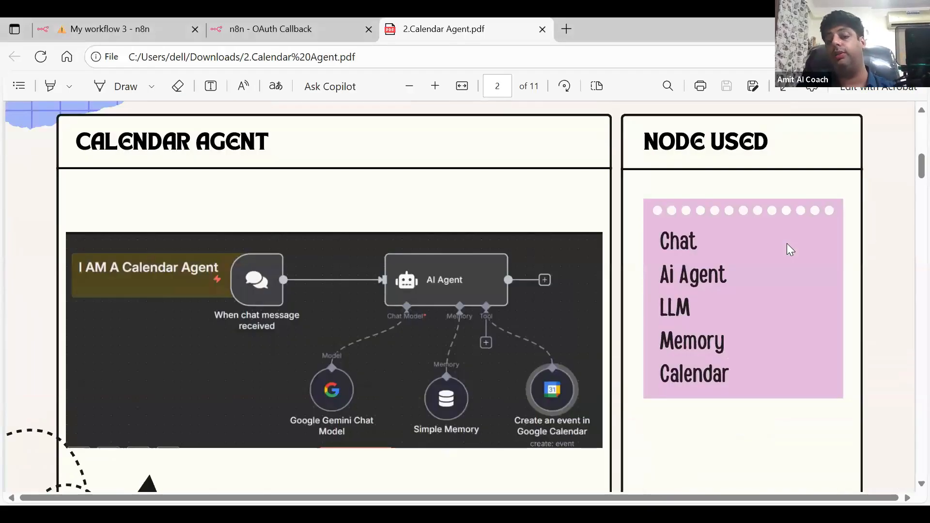
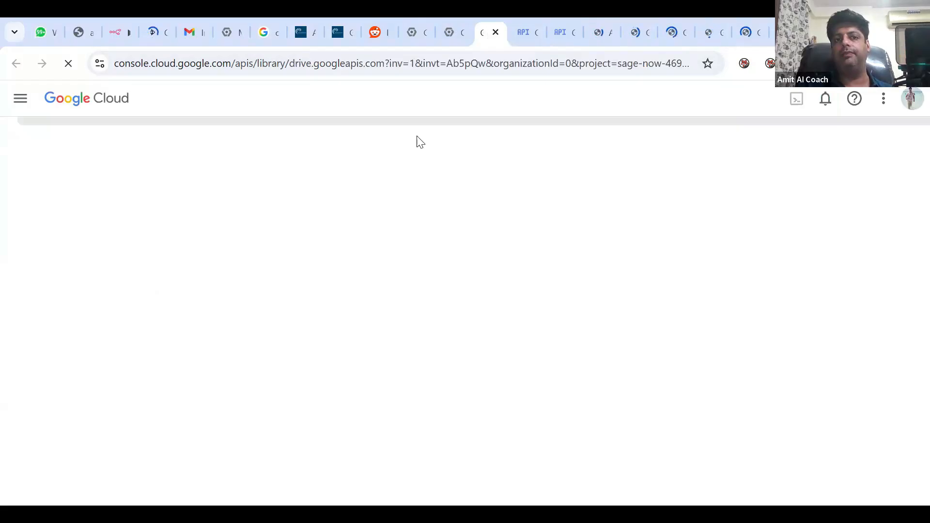
Step: Review the Sheets, Meet, Docs and Calendar API pages open in the browser tabs
{"action": "left_click", "coordinate": [600, 32]}
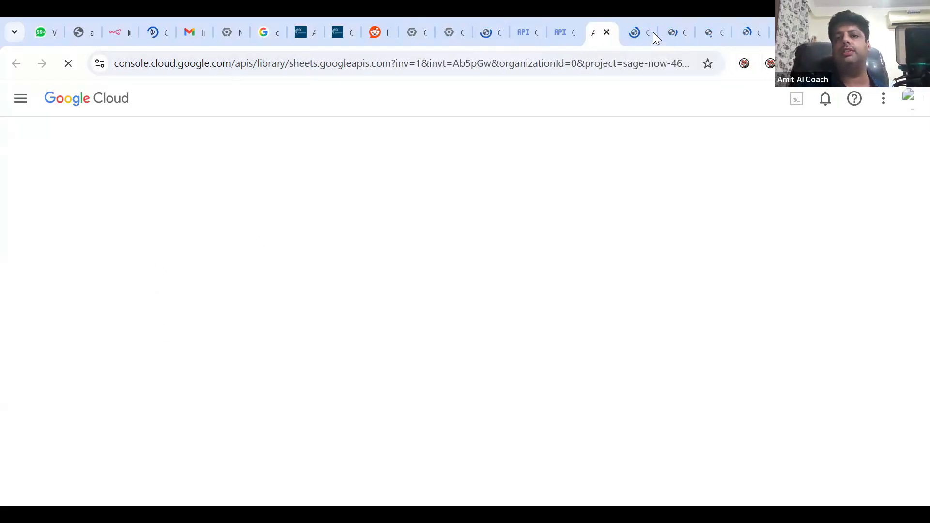
{"action": "left_click", "coordinate": [634, 32]}
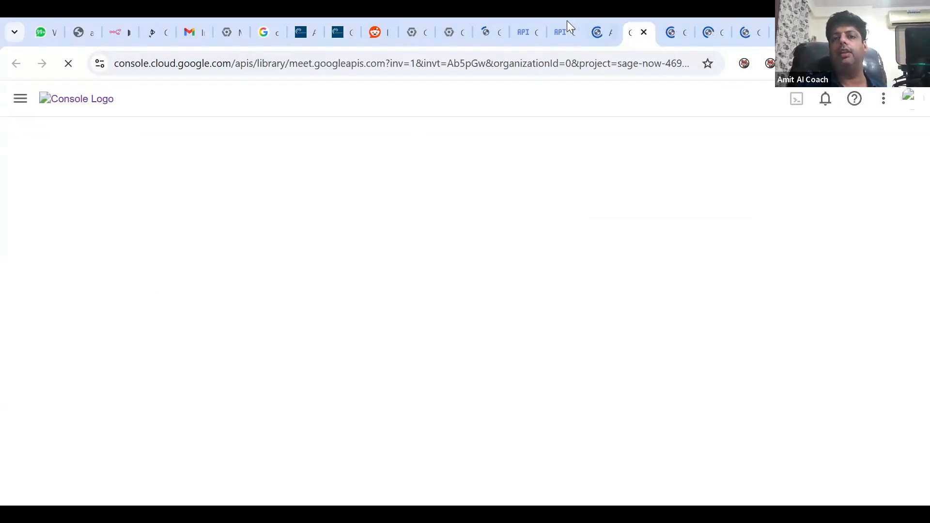
{"action": "left_click", "coordinate": [557, 32]}
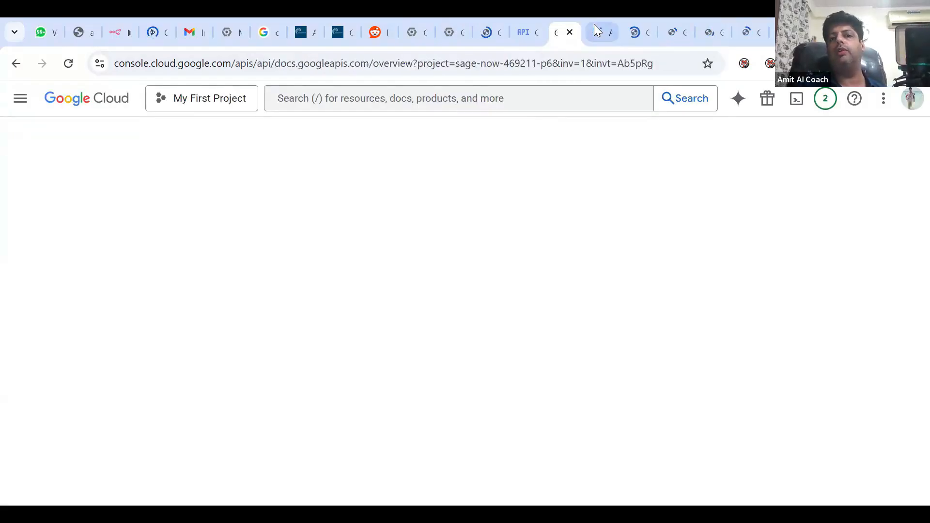
{"action": "left_click", "coordinate": [519, 31]}
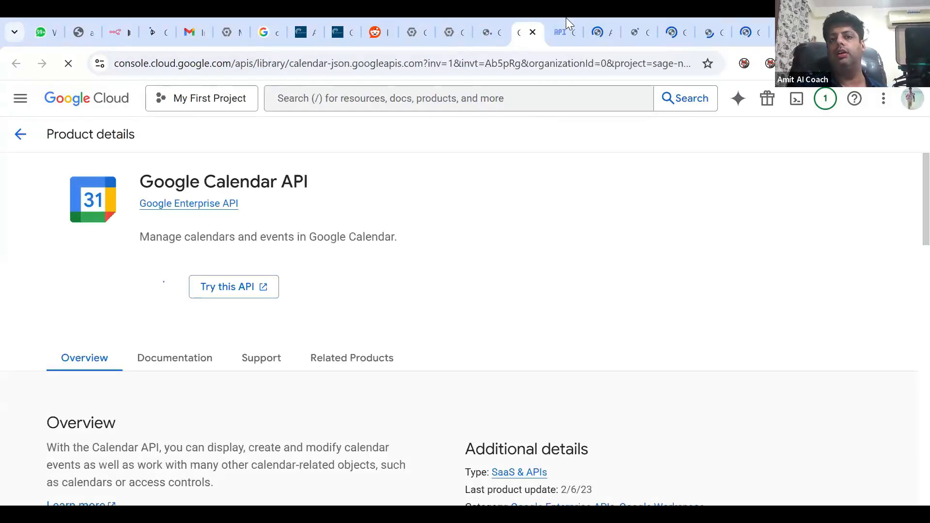
{"action": "left_click", "coordinate": [599, 32]}
{"action": "left_click", "coordinate": [637, 32]}
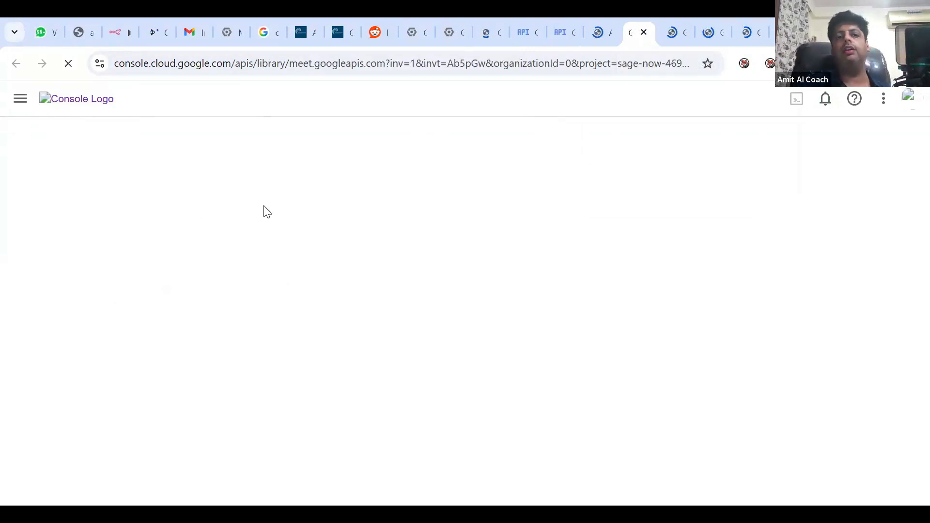
{"action": "left_click", "coordinate": [559, 30]}
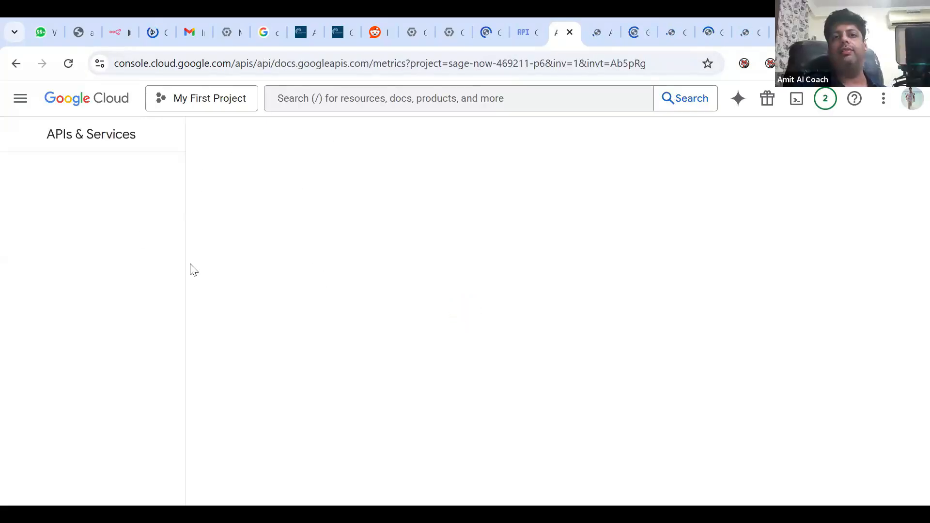
{"action": "left_click", "coordinate": [628, 34]}
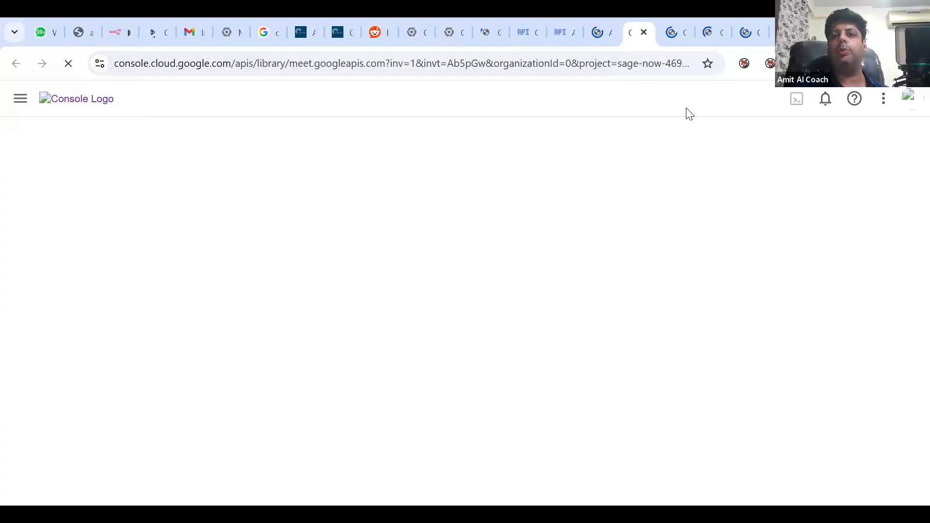
Step: Enable the Google Slides, Google Forms and Google Classroom APIs
{"action": "left_click", "coordinate": [708, 37]}
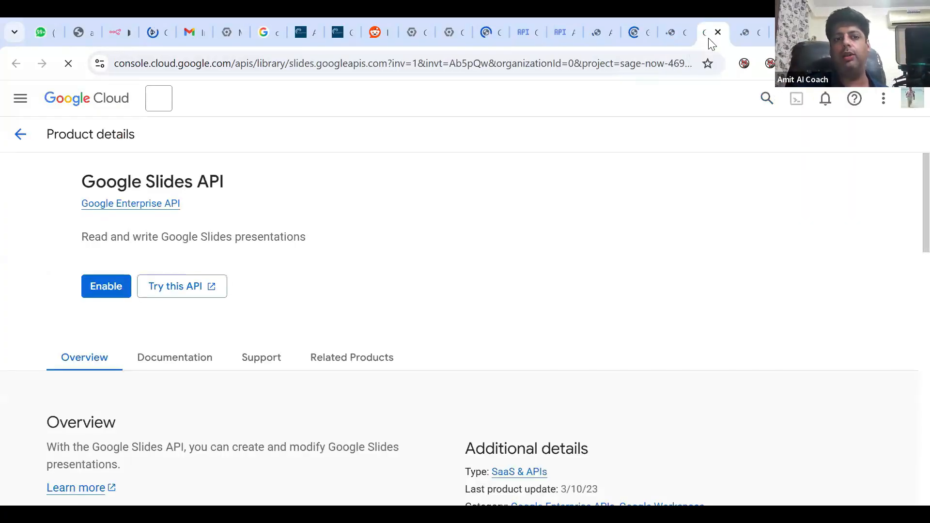
{"action": "left_click", "coordinate": [106, 283]}
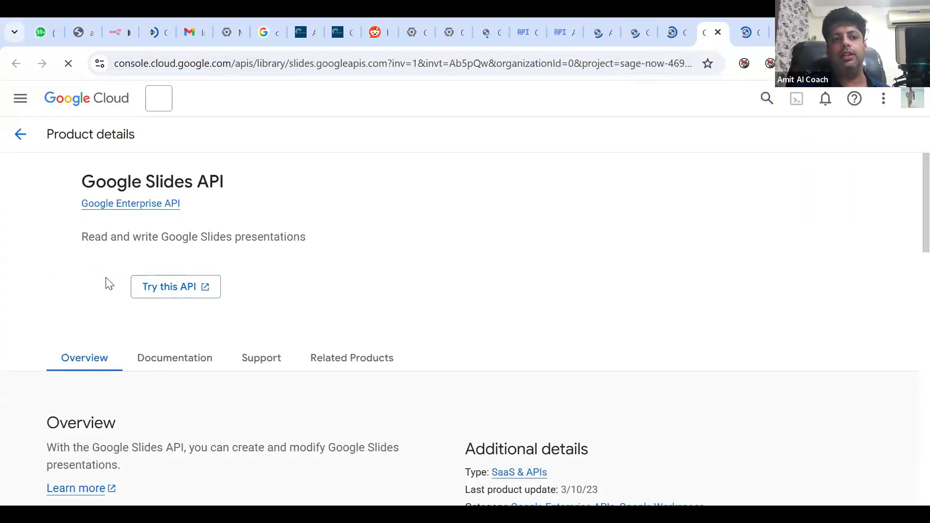
{"action": "left_click", "coordinate": [674, 32]}
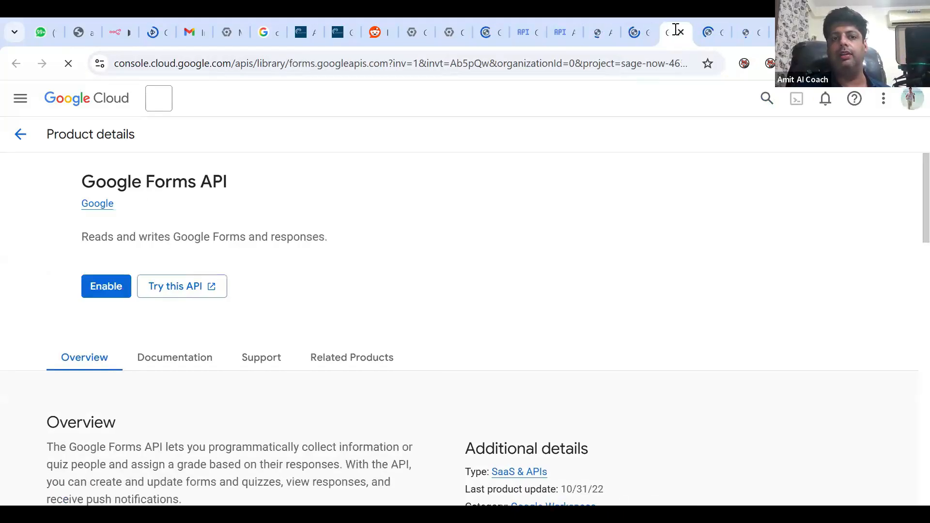
{"action": "left_click", "coordinate": [97, 296]}
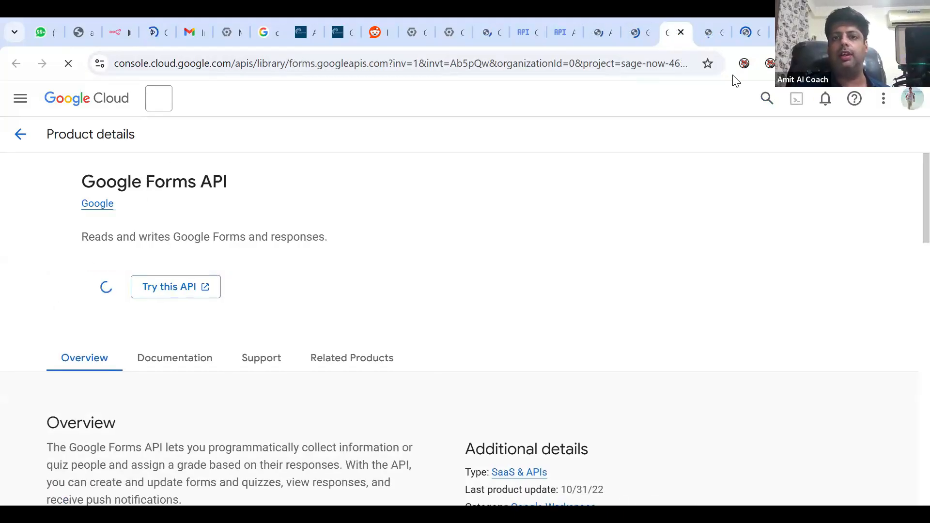
{"action": "left_click", "coordinate": [748, 32]}
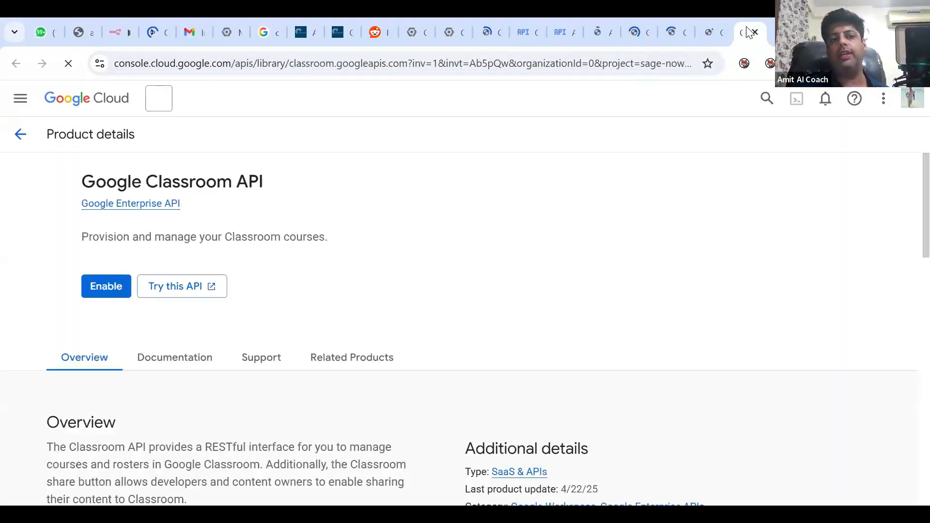
{"action": "left_click", "coordinate": [100, 288]}
Step: Recheck the Meet, Sheets and Forms API pages
{"action": "left_click", "coordinate": [637, 36]}
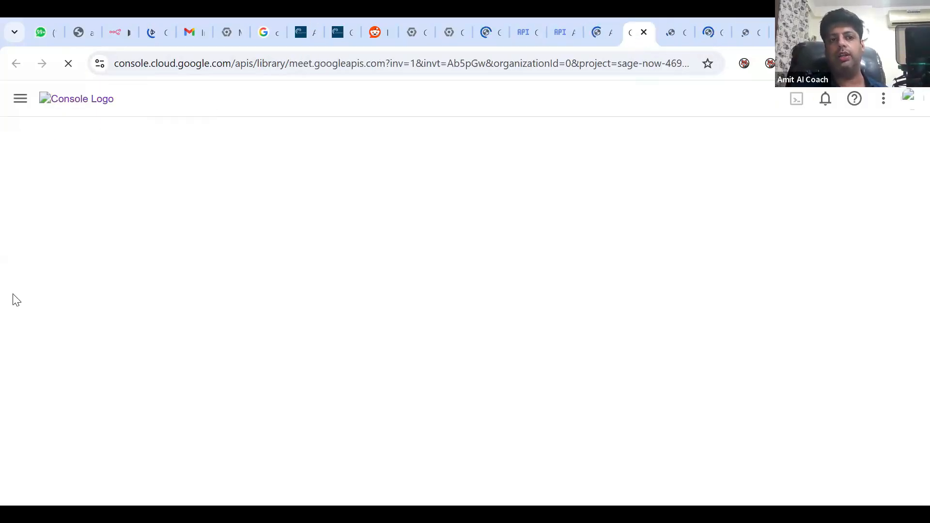
{"action": "left_click", "coordinate": [601, 32]}
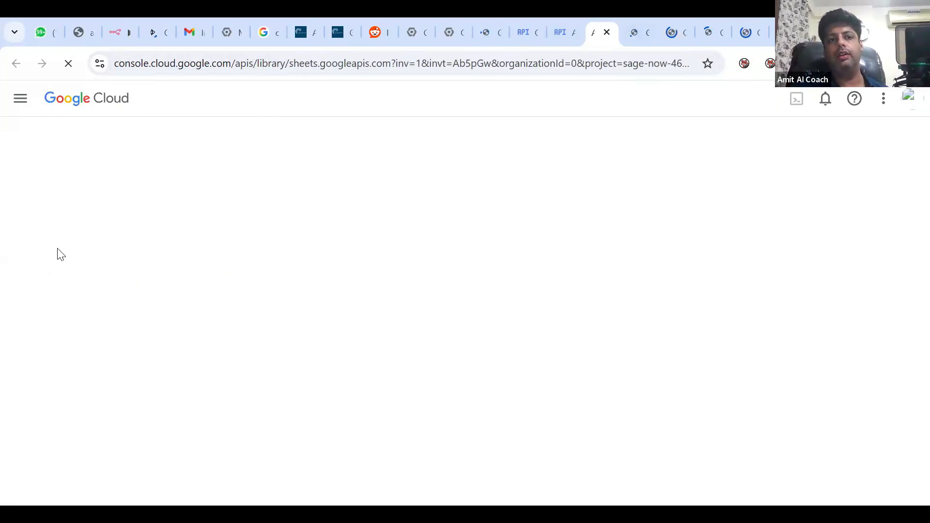
{"action": "left_click", "coordinate": [677, 32]}
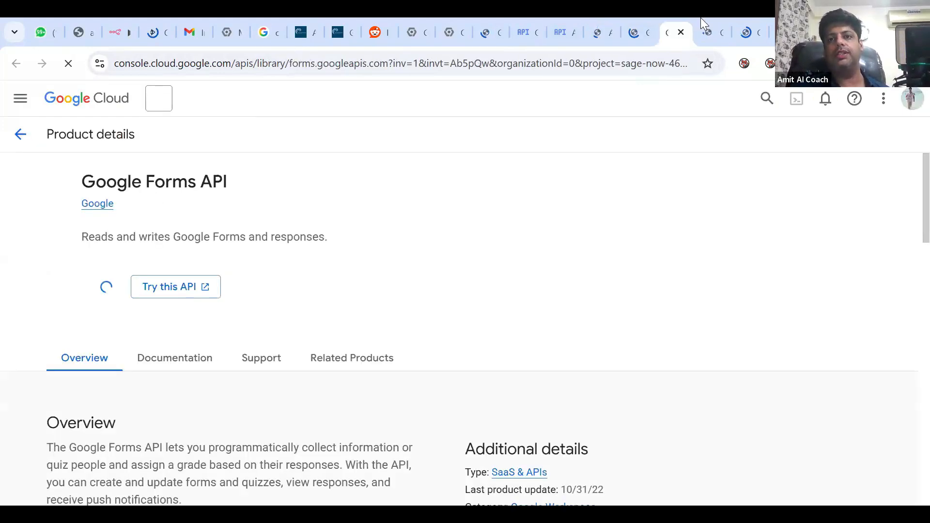
{"action": "left_click", "coordinate": [637, 25]}
{"action": "left_click", "coordinate": [597, 32]}
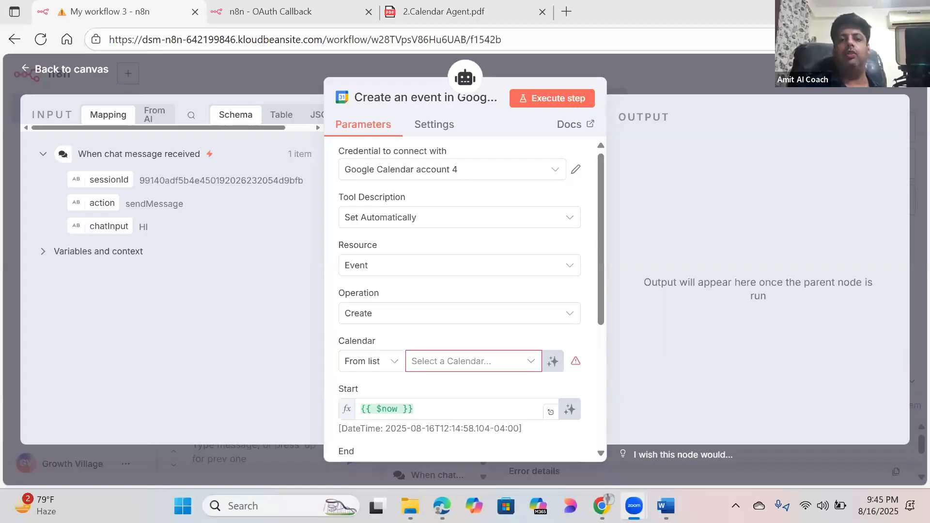
Step: Set the Google Calendar 'Create an event' node's Calendar to the account's Gmail calendar
{"action": "left_click", "coordinate": [94, 70]}
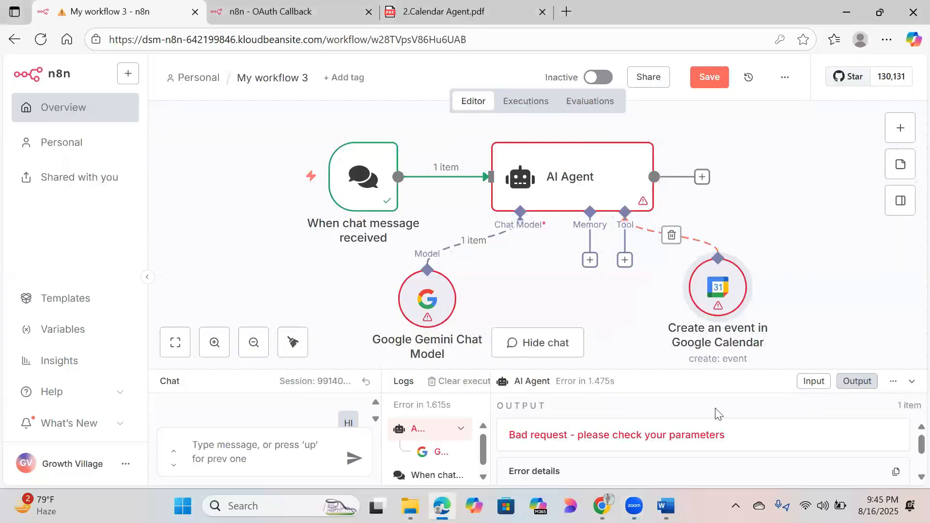
{"action": "double_click", "coordinate": [721, 289]}
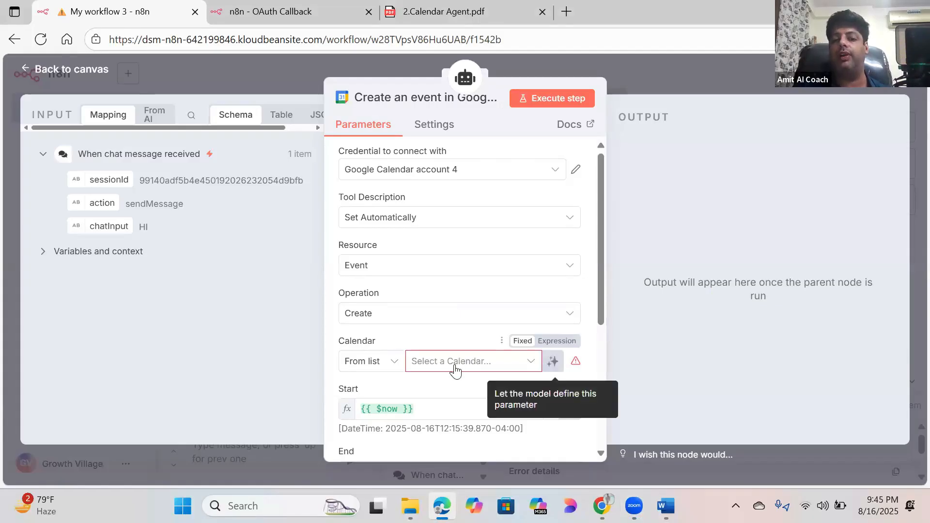
{"action": "left_click", "coordinate": [533, 361]}
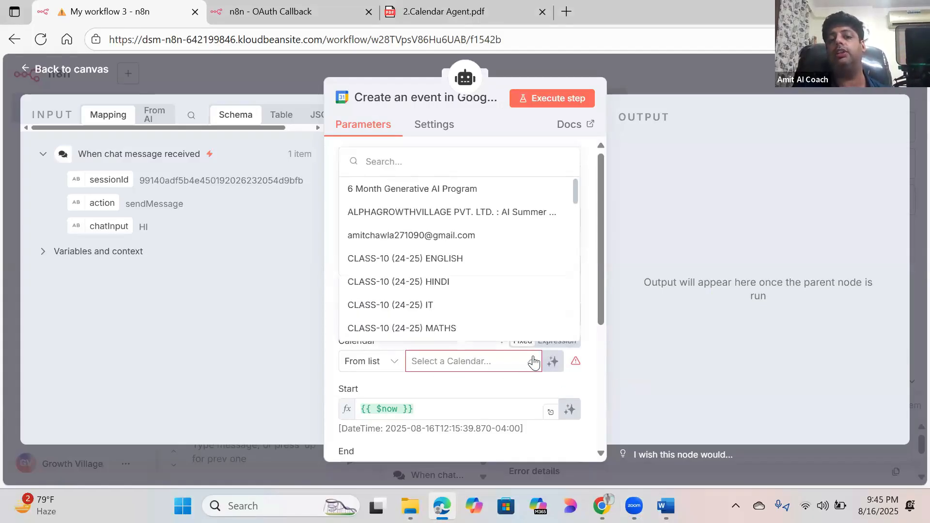
{"action": "left_click", "coordinate": [437, 236]}
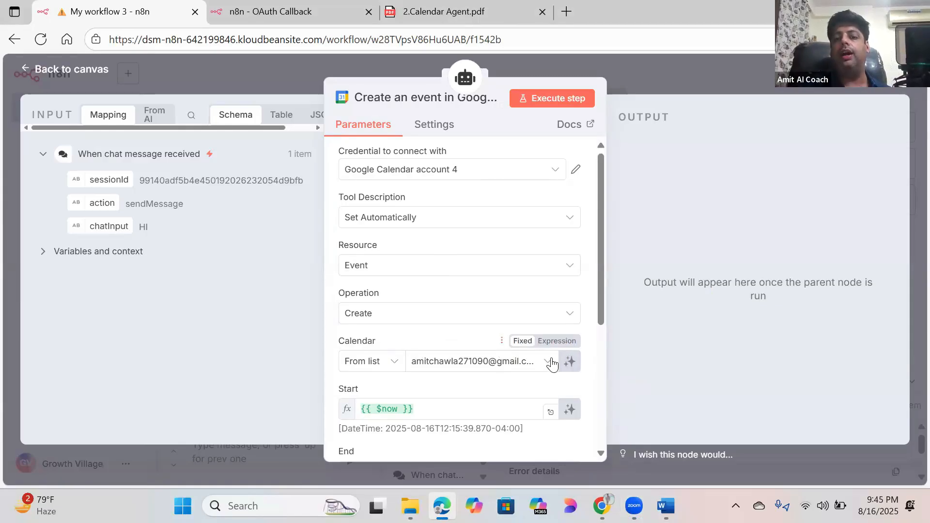
{"action": "left_click", "coordinate": [551, 363]}
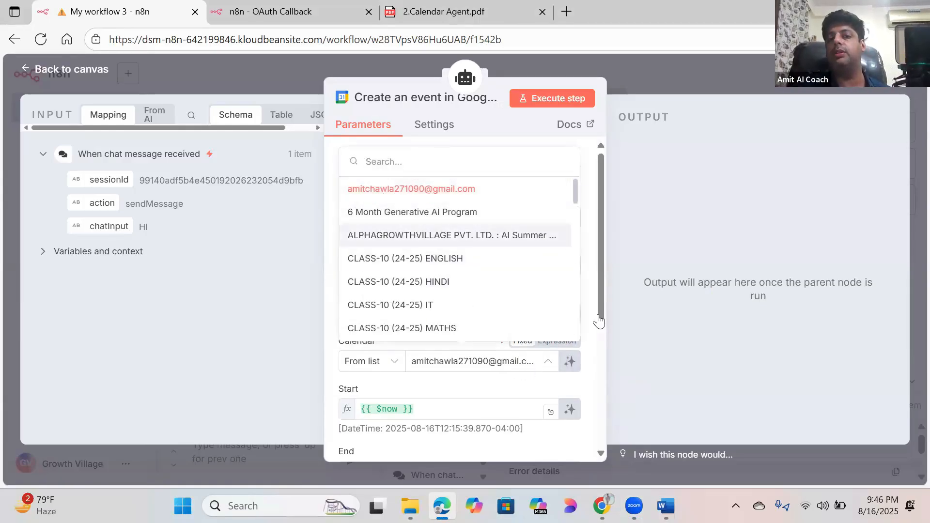
{"action": "left_click", "coordinate": [550, 370]}
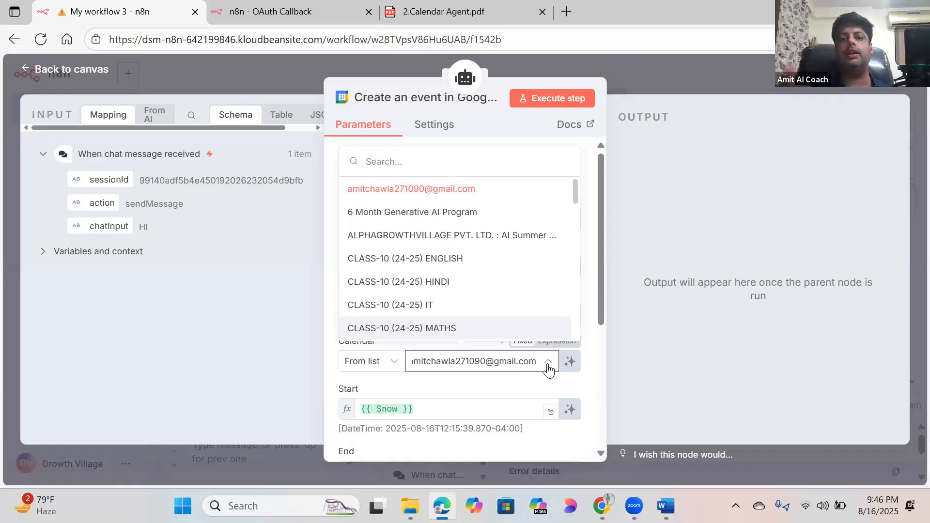
{"action": "left_click", "coordinate": [61, 70]}
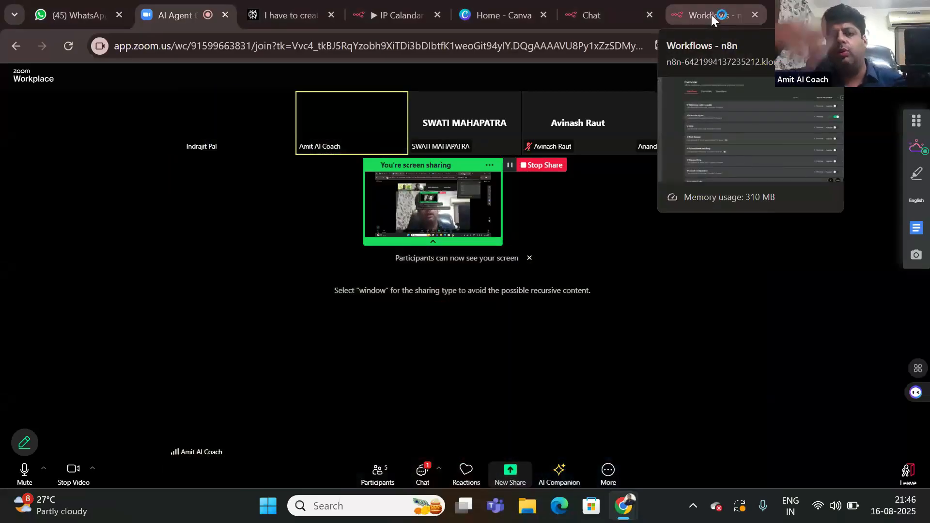
Step: Show the n8n Overview page listing the saved workflows
{"action": "left_click", "coordinate": [711, 15]}
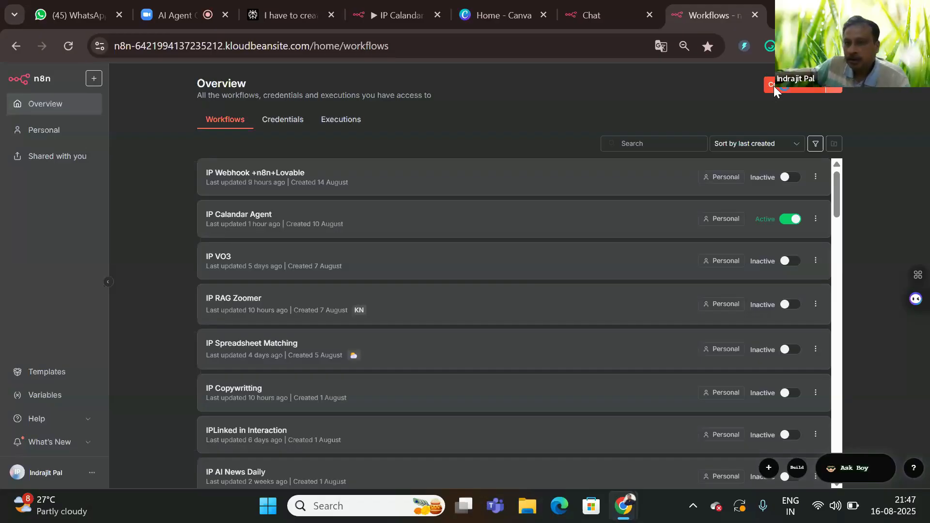
Step: Create a new workflow and save it as 'Calendar Agent Demo'
{"action": "left_click", "coordinate": [774, 85]}
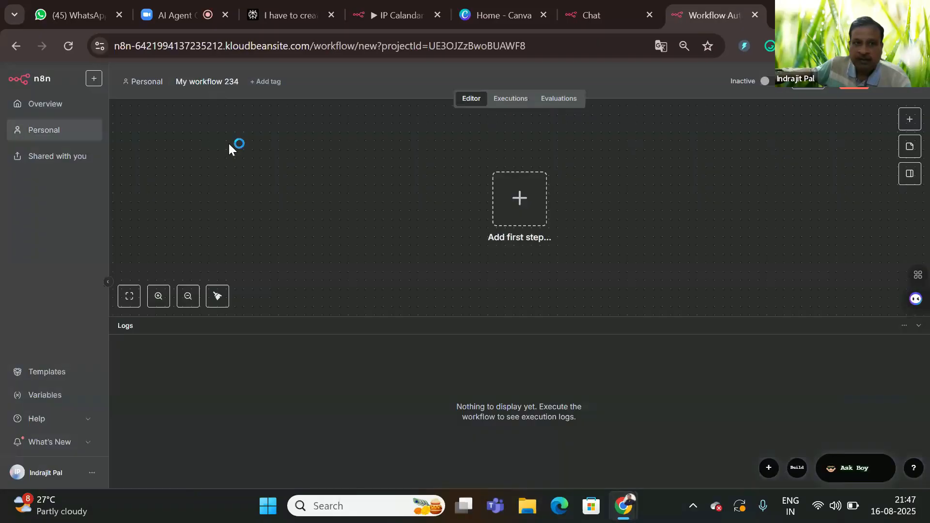
{"action": "left_click", "coordinate": [214, 81]}
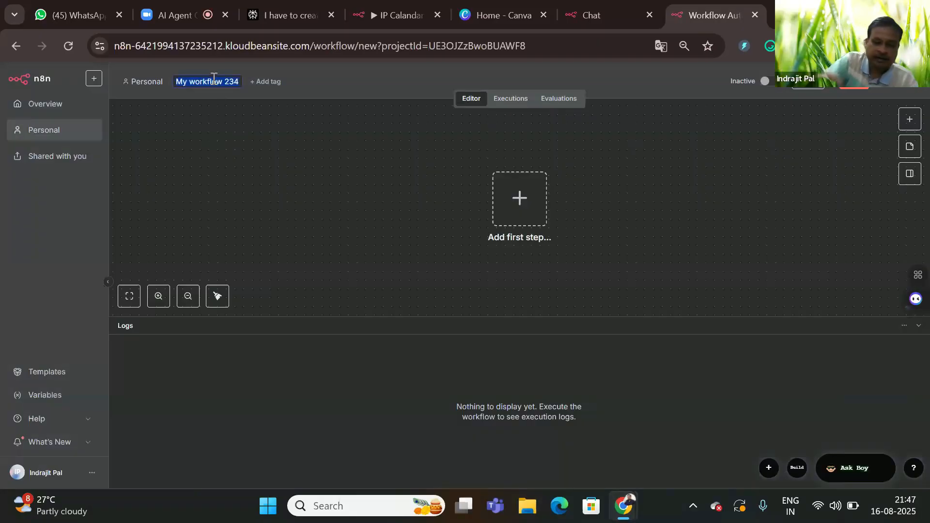
{"action": "type", "text": "C"}
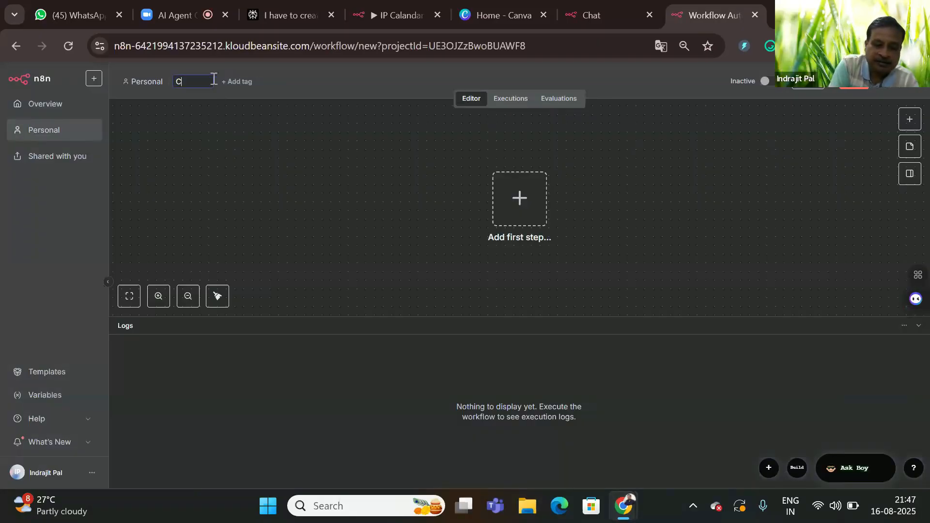
{"action": "type", "text": "alend"}
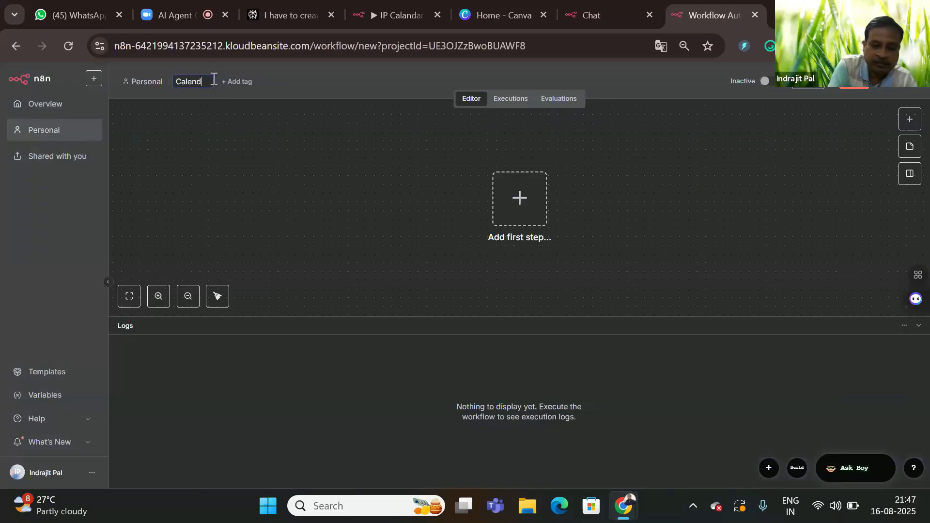
{"action": "type", "text": "ar Age"}
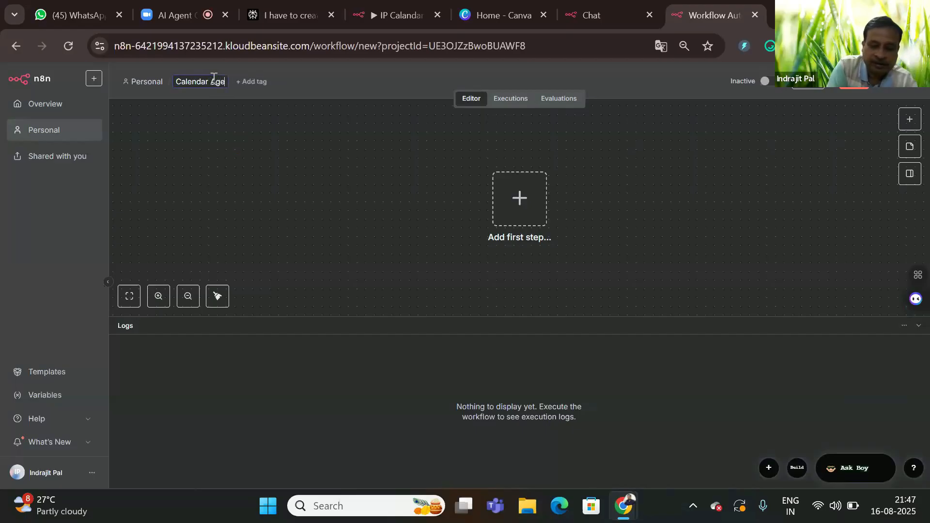
{"action": "type", "text": "nt Demo"}
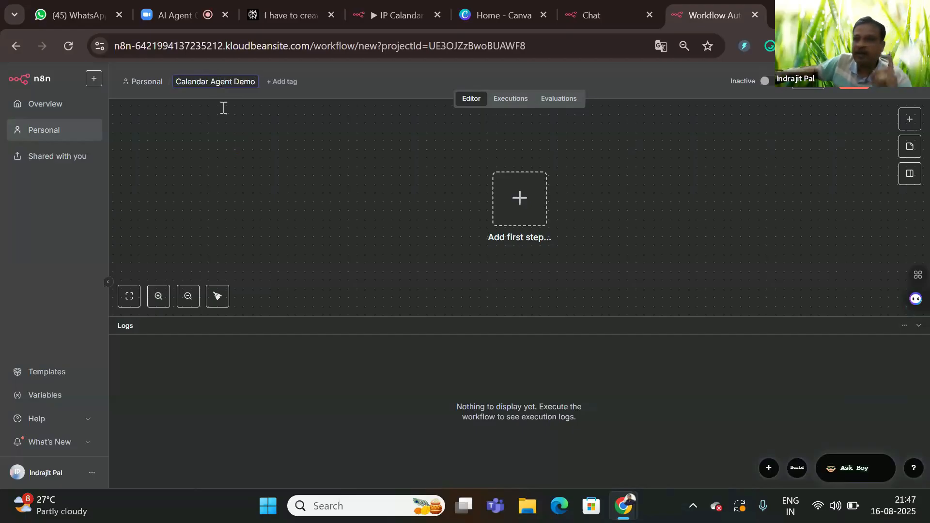
{"action": "left_click", "coordinate": [235, 153]}
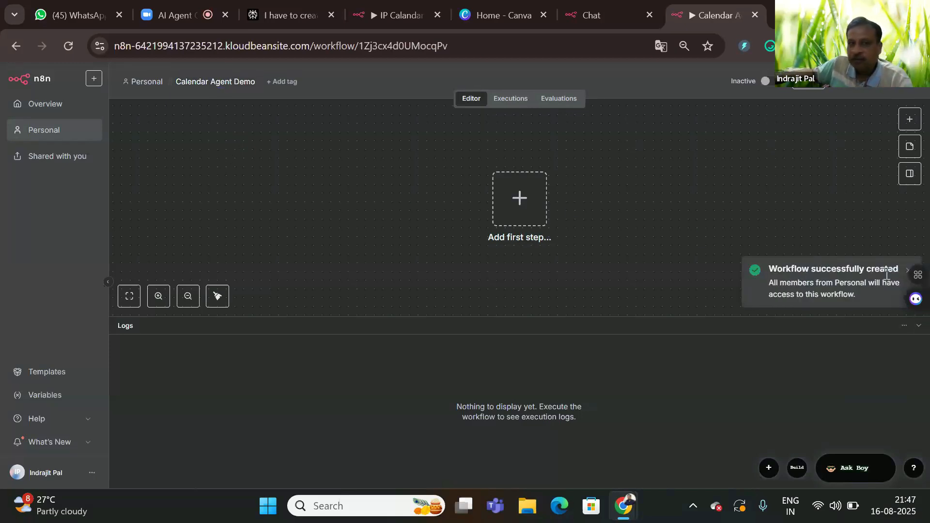
Step: Enlarge the canvas and list the trigger options for the first step
{"action": "left_click", "coordinate": [518, 200]}
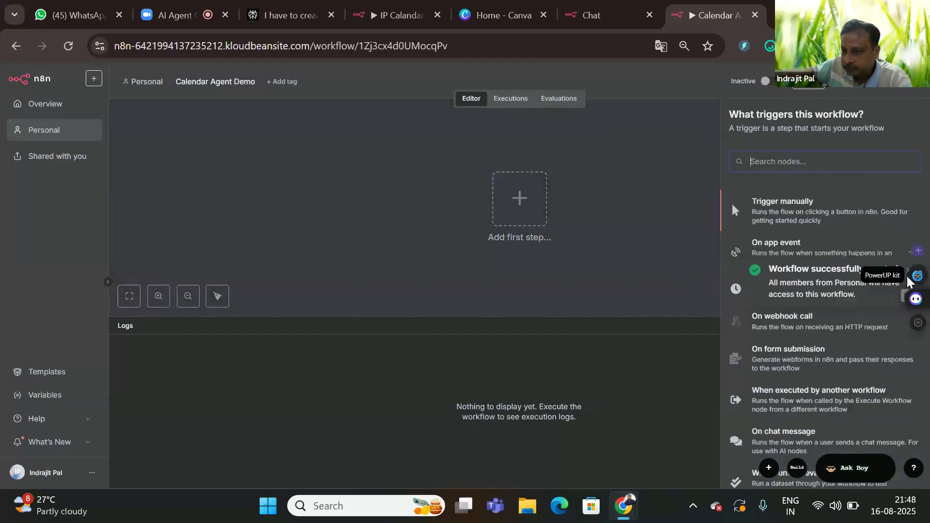
{"action": "left_click", "coordinate": [616, 243]}
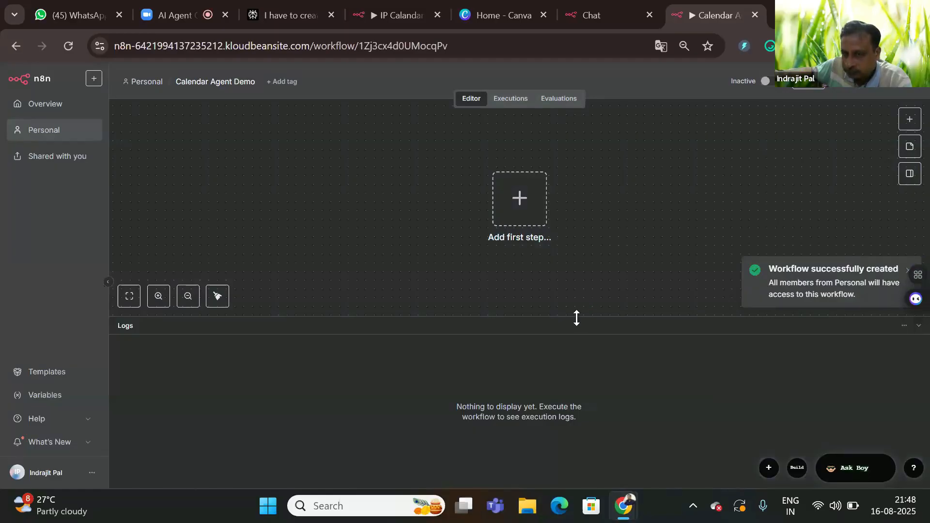
{"action": "left_click_drag", "start_coordinate": [576, 318], "coordinate": [581, 398]}
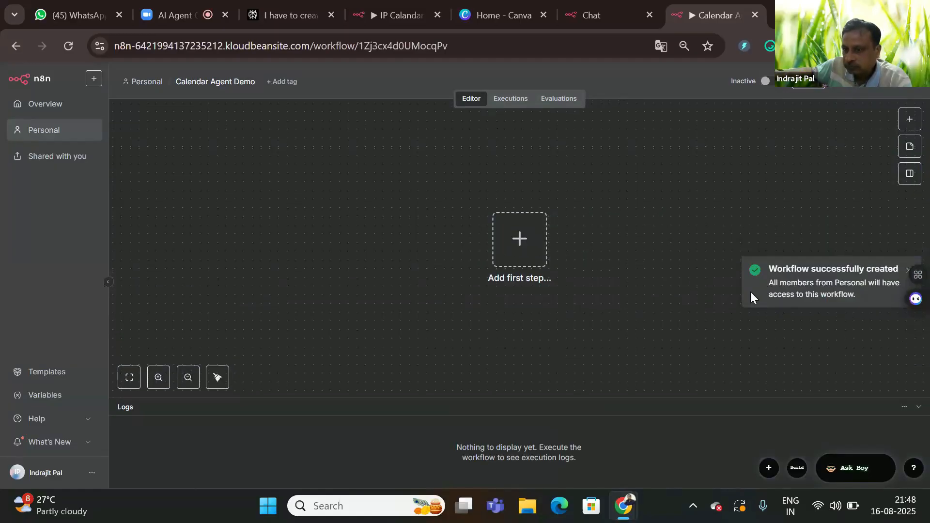
{"action": "left_click", "coordinate": [511, 242]}
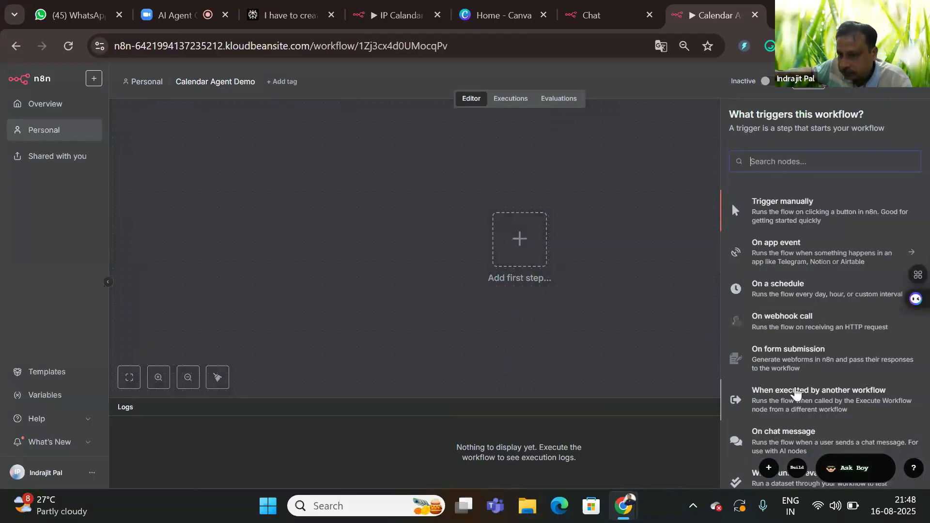
Step: Add the On chat message trigger to the workflow
{"action": "left_click", "coordinate": [773, 444]}
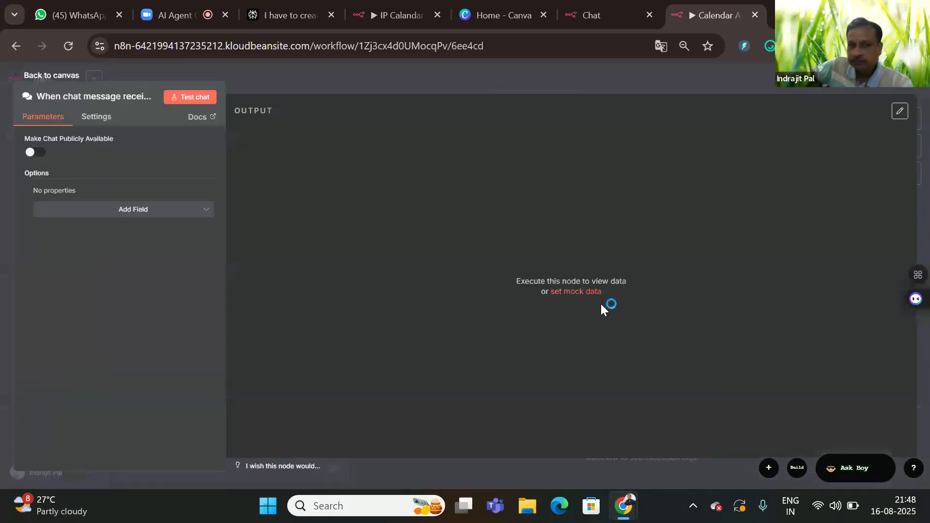
{"action": "left_click", "coordinate": [32, 77]}
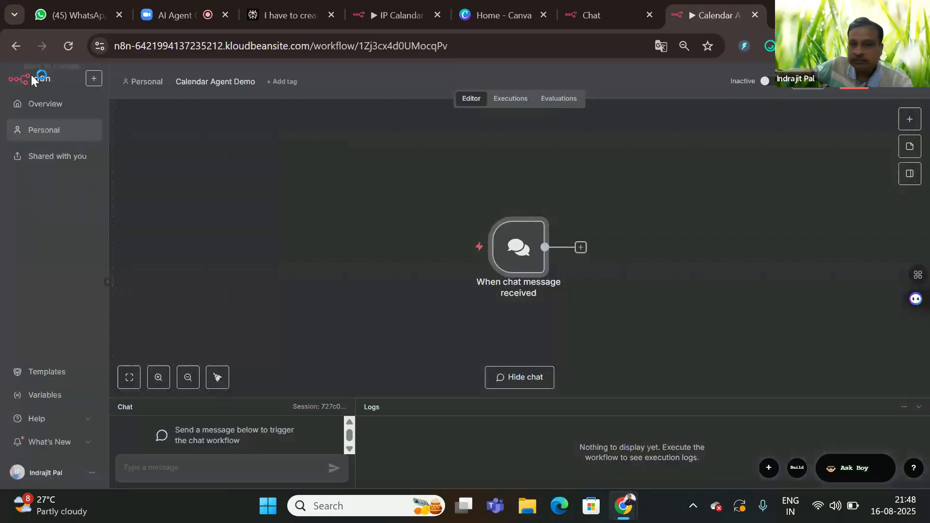
{"action": "left_click", "coordinate": [580, 248]}
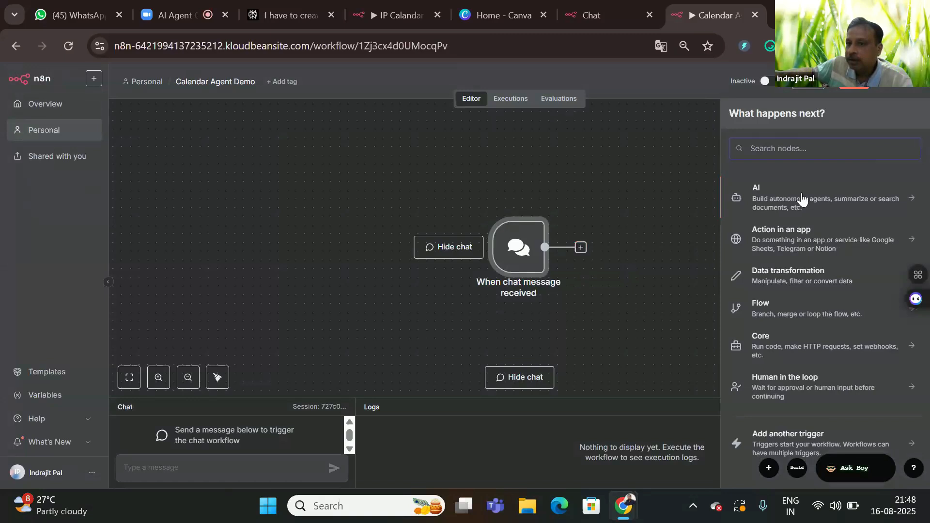
{"action": "left_click", "coordinate": [760, 203]}
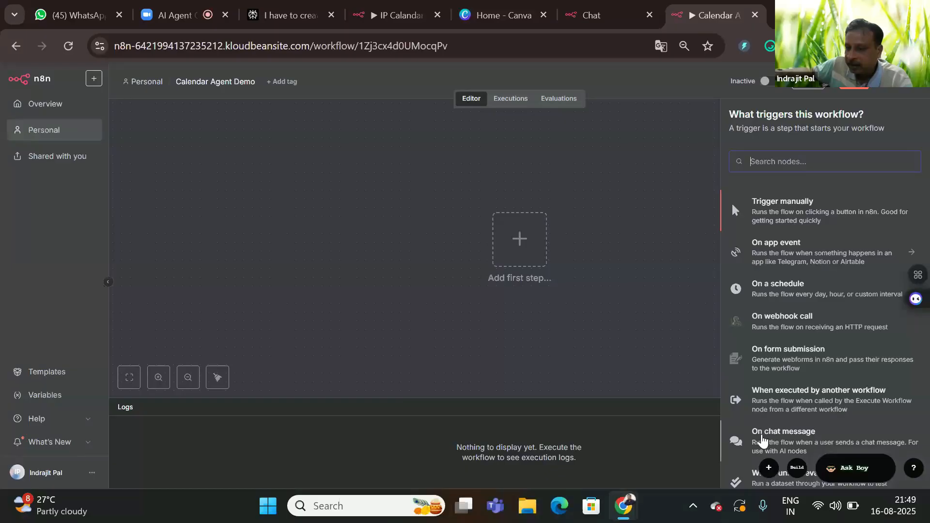
{"action": "left_click", "coordinate": [761, 439]}
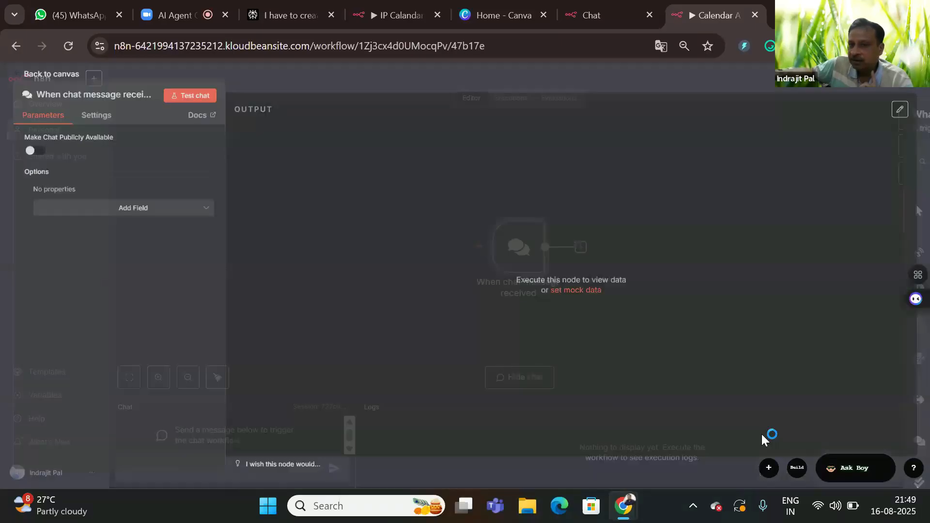
{"action": "left_click", "coordinate": [47, 77]}
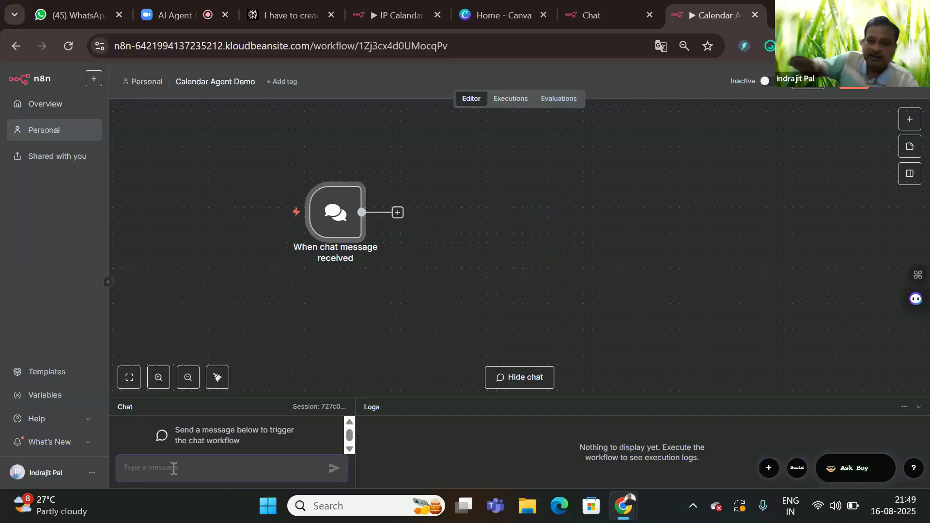
Step: Test the chat trigger with 'hi' and list the AI nodes to follow it
{"action": "type", "text": "hi"}
{"action": "key", "text": "Return"}
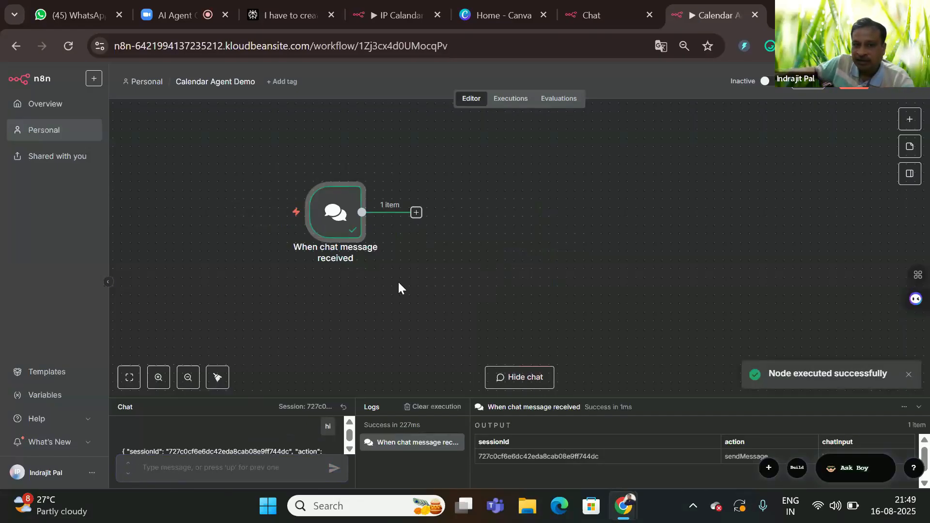
{"action": "left_click_drag", "start_coordinate": [338, 213], "coordinate": [286, 204]}
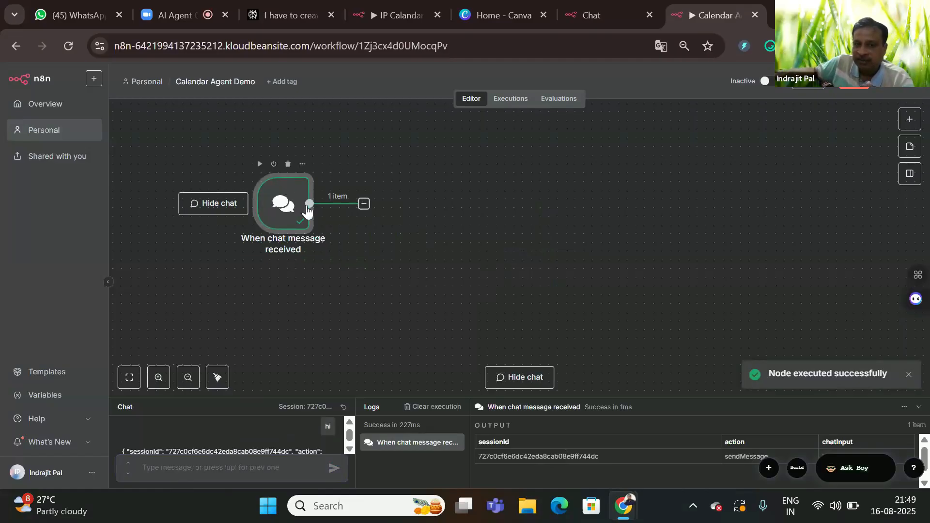
{"action": "left_click", "coordinate": [364, 205]}
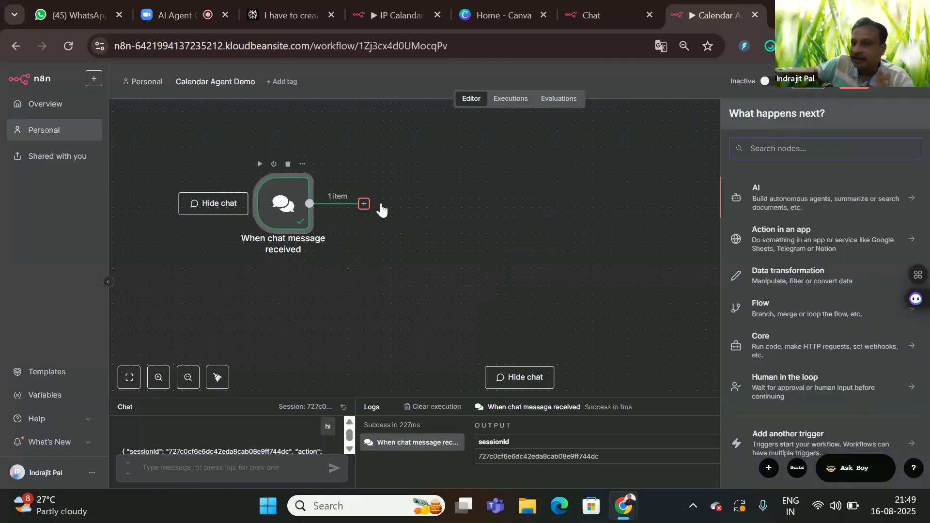
{"action": "left_click", "coordinate": [766, 204]}
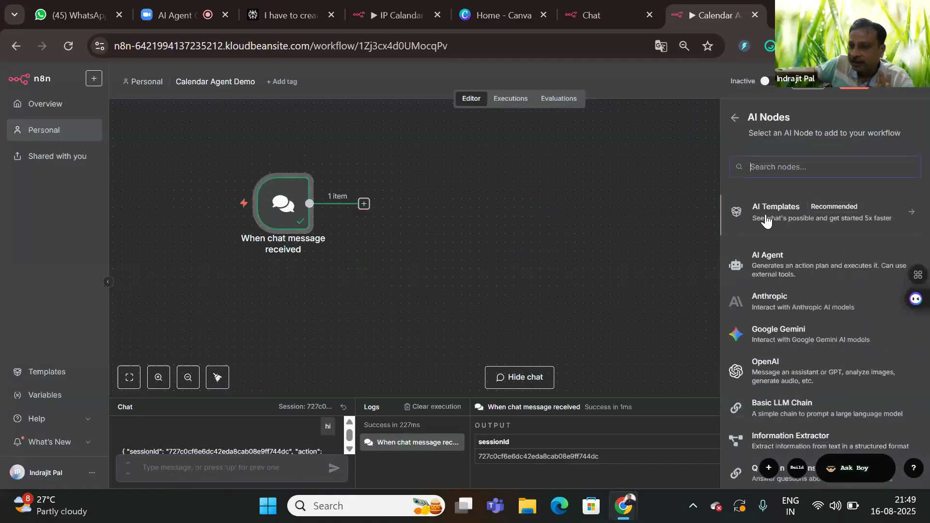
Step: Add an AI Agent using Google Gemini Chat Model (models/gemini-2.5-flash)
{"action": "left_click", "coordinate": [765, 262]}
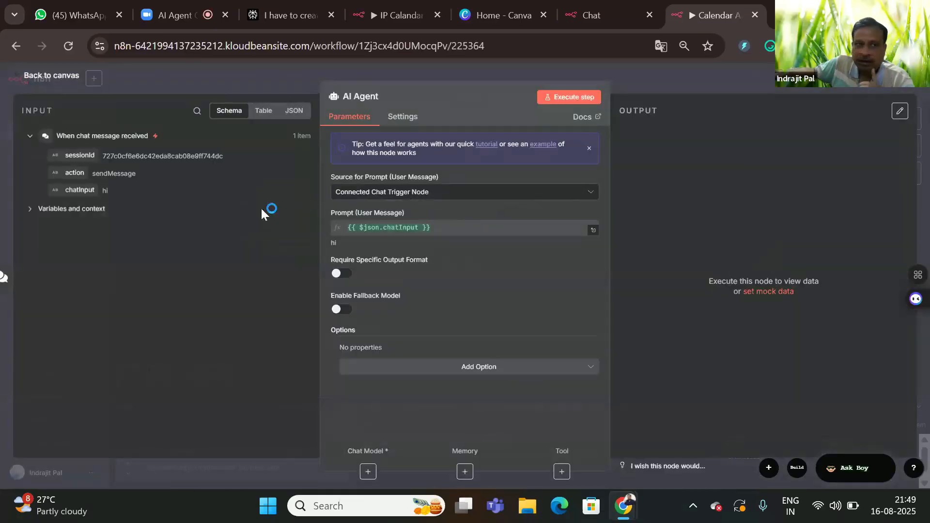
{"action": "left_click", "coordinate": [35, 77]}
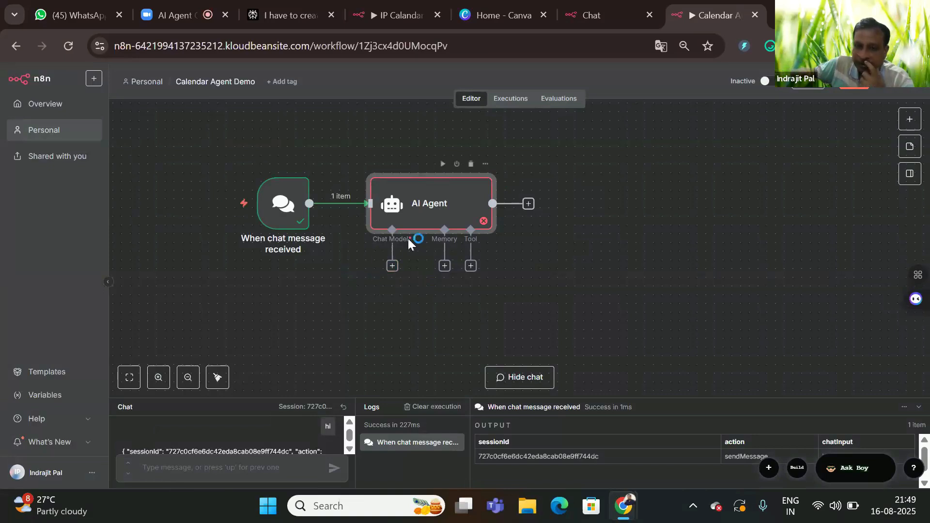
{"action": "left_click", "coordinate": [392, 266]}
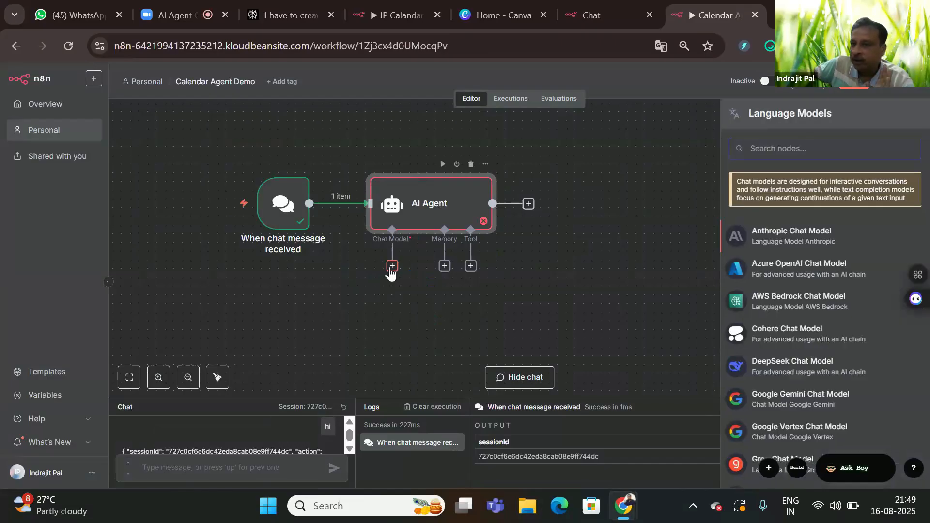
{"action": "left_click", "coordinate": [780, 411]}
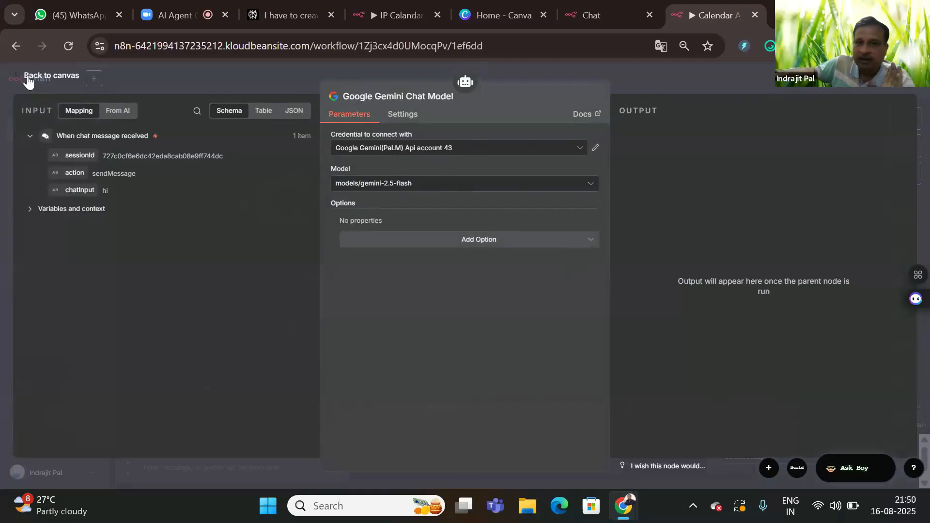
{"action": "left_click", "coordinate": [49, 76]}
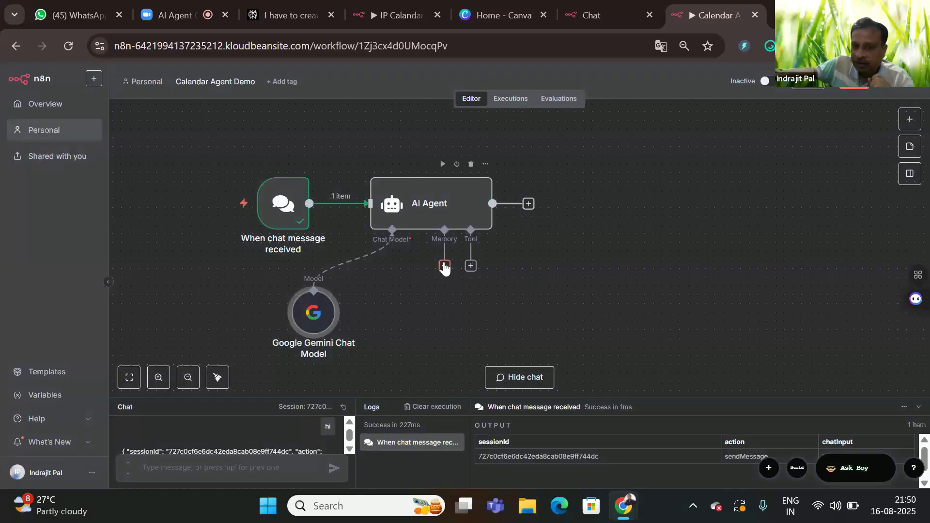
Step: Attach Simple Memory to the AI Agent
{"action": "left_click", "coordinate": [444, 266]}
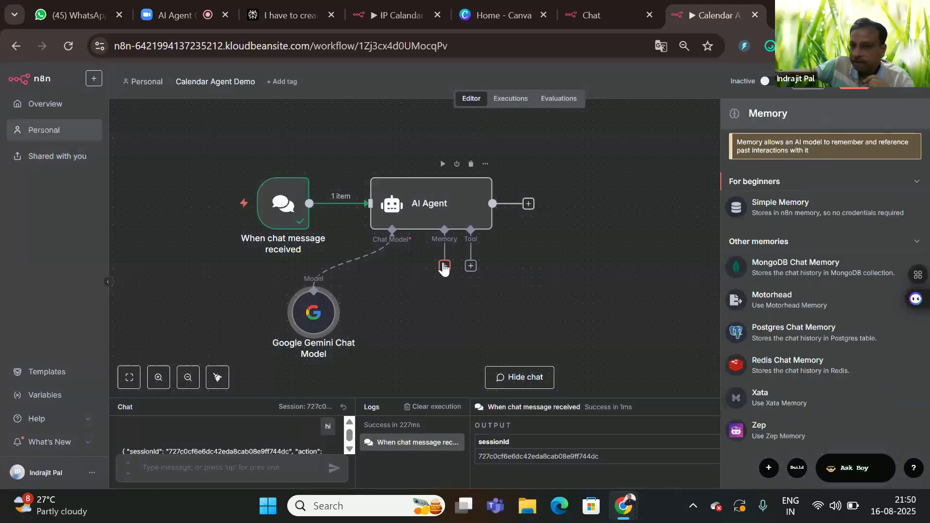
{"action": "left_click", "coordinate": [779, 208]}
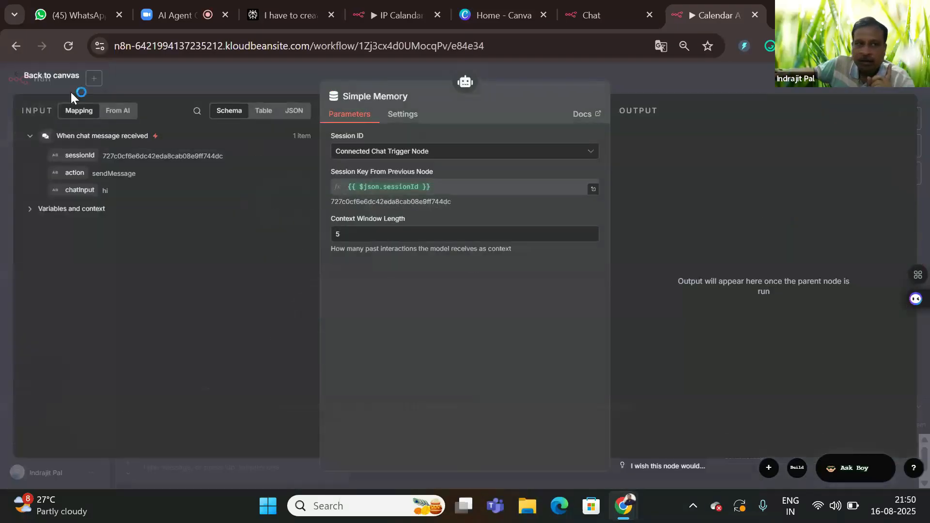
{"action": "left_click", "coordinate": [37, 79]}
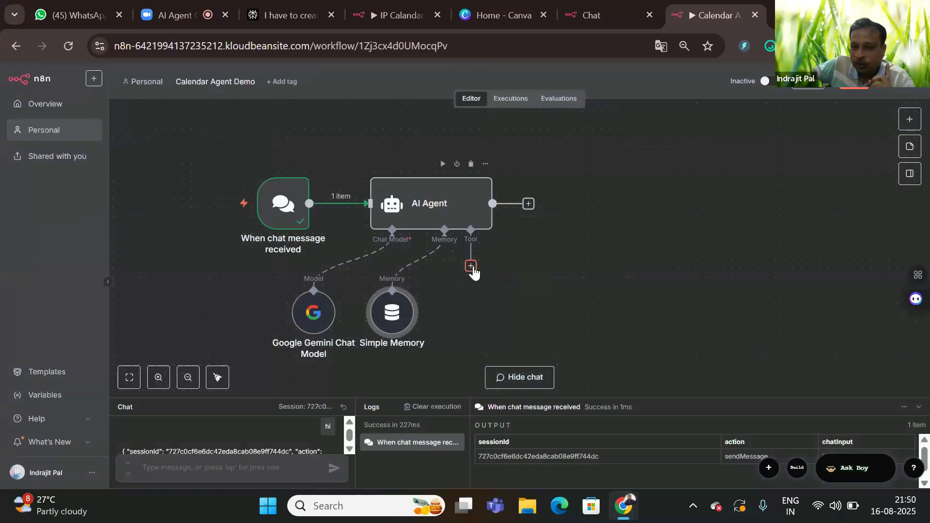
Step: Add the Google Calendar Tool to the AI Agent
{"action": "left_click", "coordinate": [471, 267]}
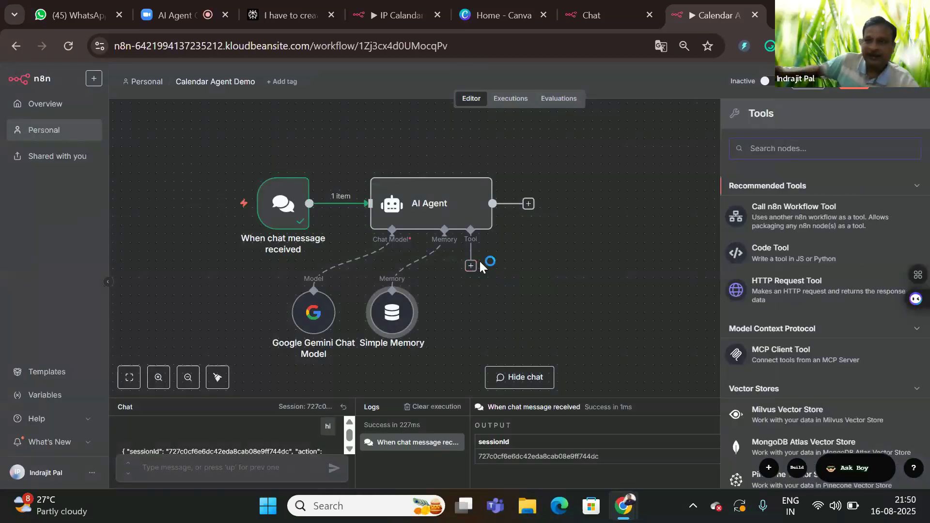
{"action": "type", "text": "c"}
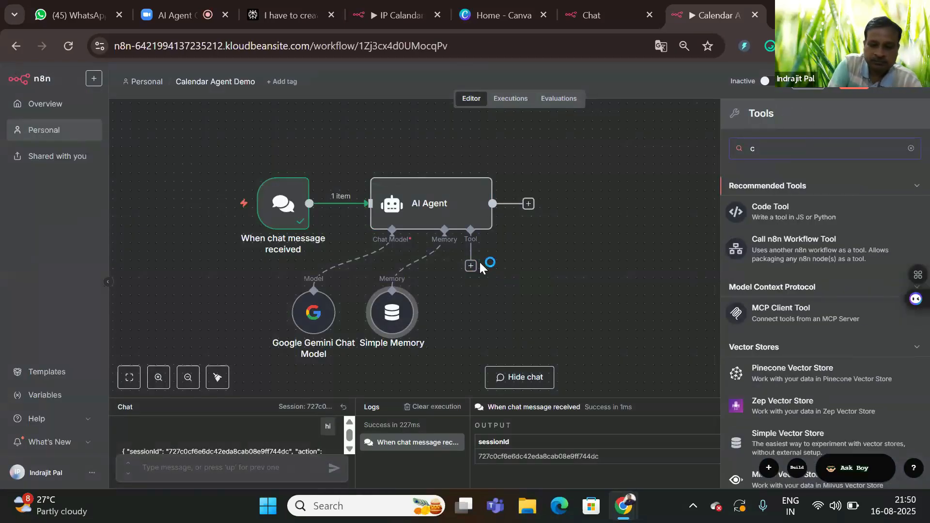
{"action": "type", "text": "al"}
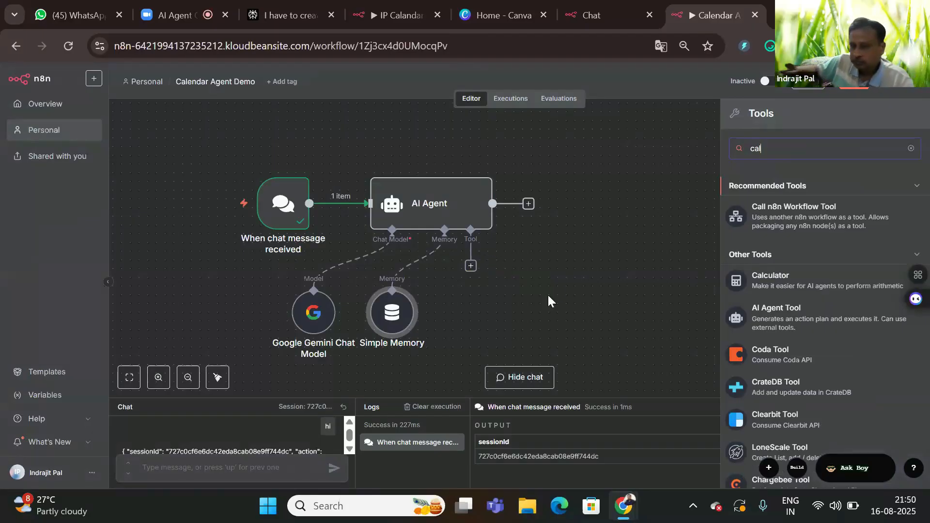
{"action": "type", "text": "end"}
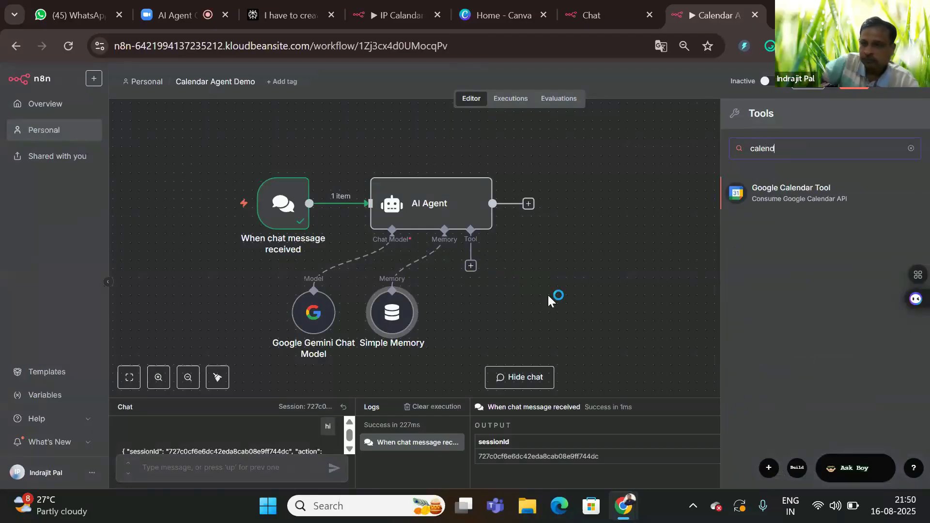
{"action": "left_click", "coordinate": [777, 189]}
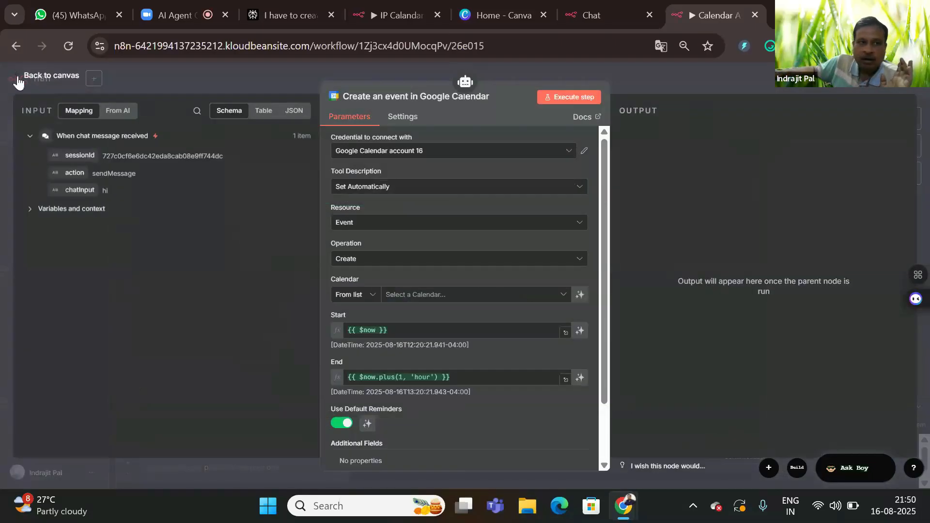
Step: Place the Google Calendar tool below the agent and select the user's own calendar
{"action": "left_click", "coordinate": [18, 83]}
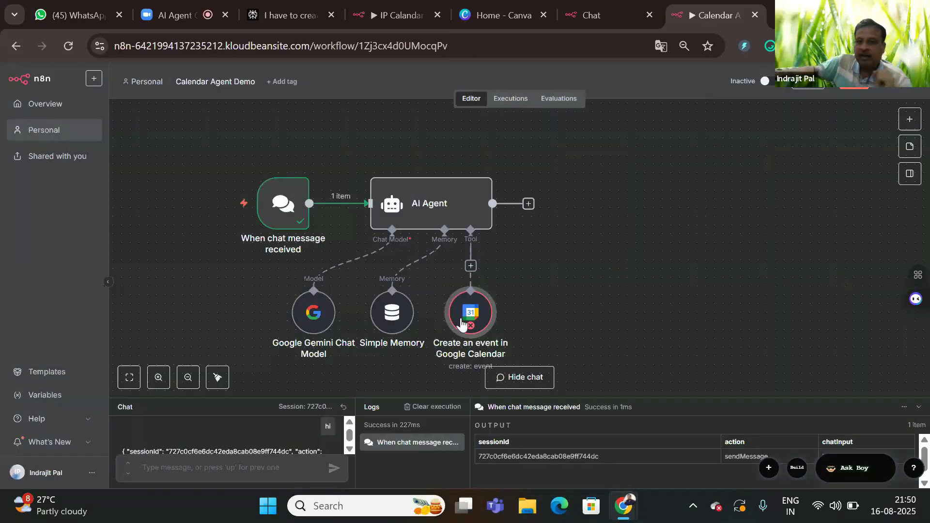
{"action": "left_click_drag", "start_coordinate": [467, 298], "coordinate": [563, 281]}
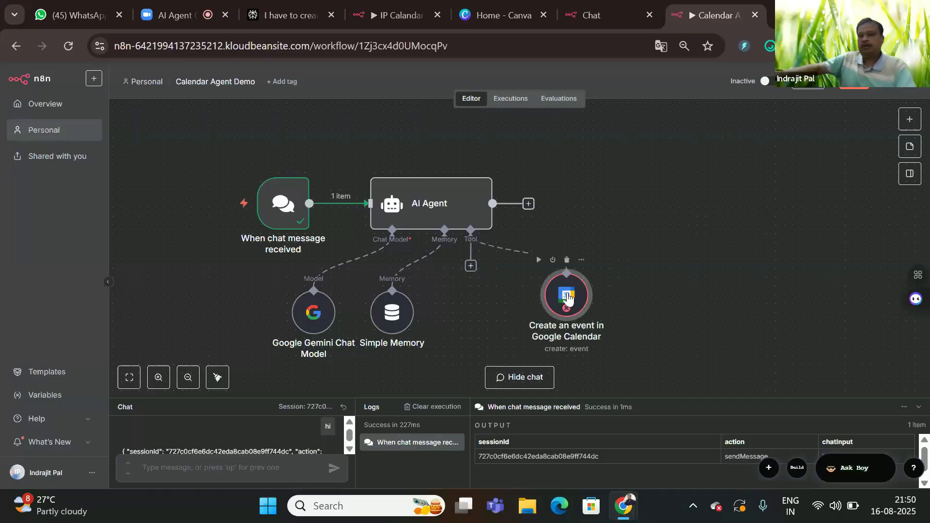
{"action": "double_click", "coordinate": [568, 300]}
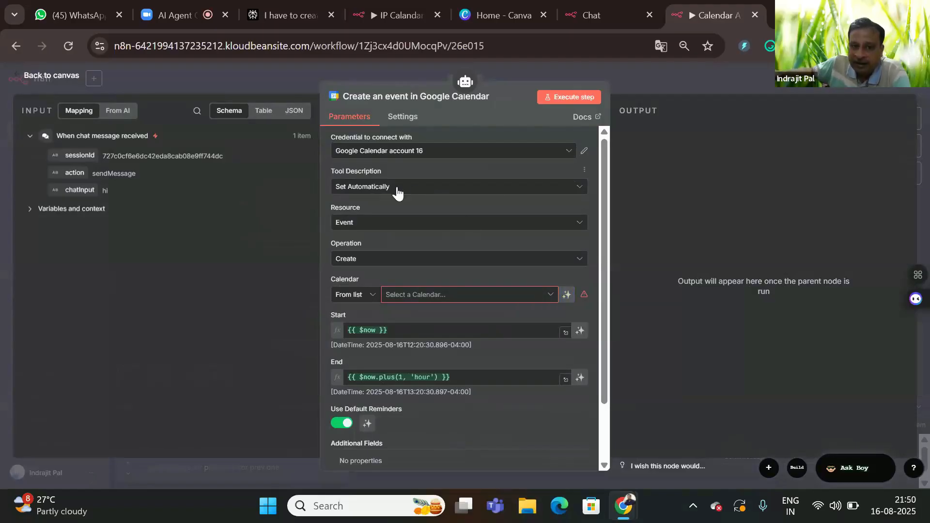
{"action": "left_click", "coordinate": [454, 299]}
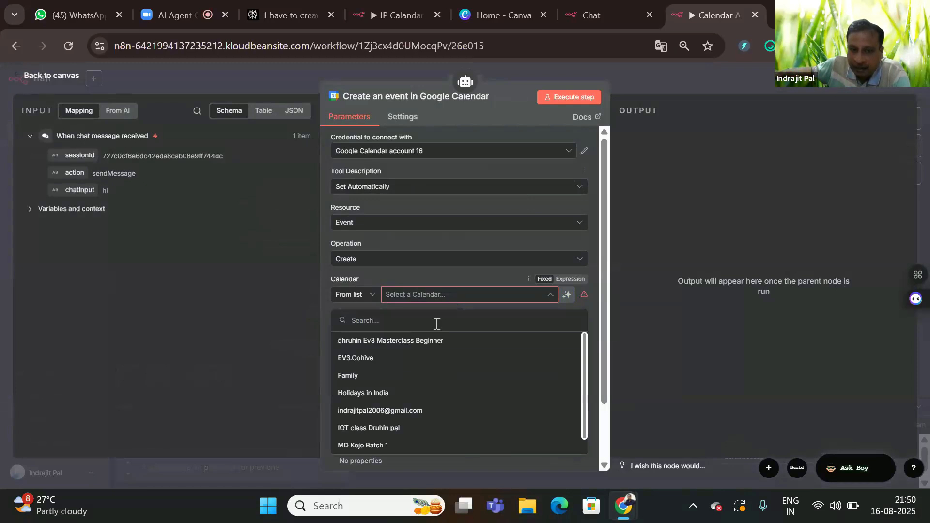
{"action": "left_click", "coordinate": [403, 410]}
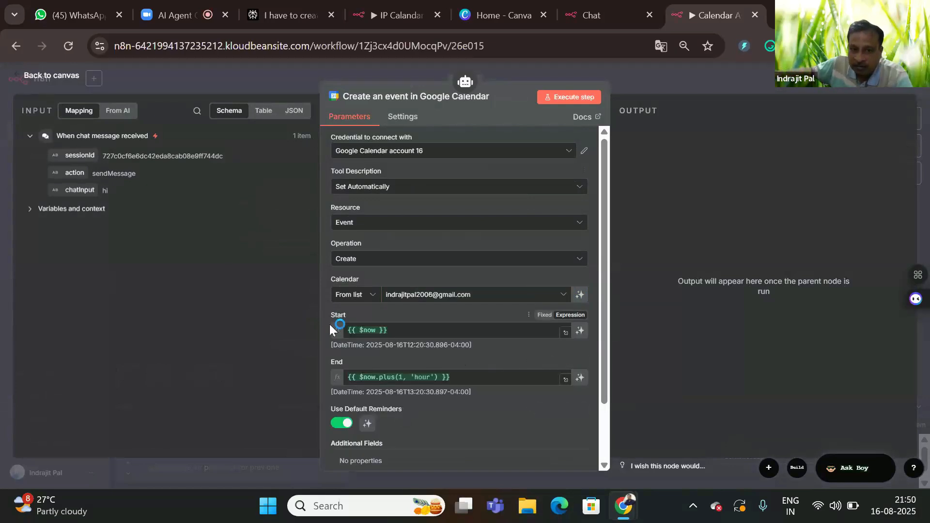
Step: Let the model define the event's Start, End and an added Summary field
{"action": "left_click", "coordinate": [580, 331]}
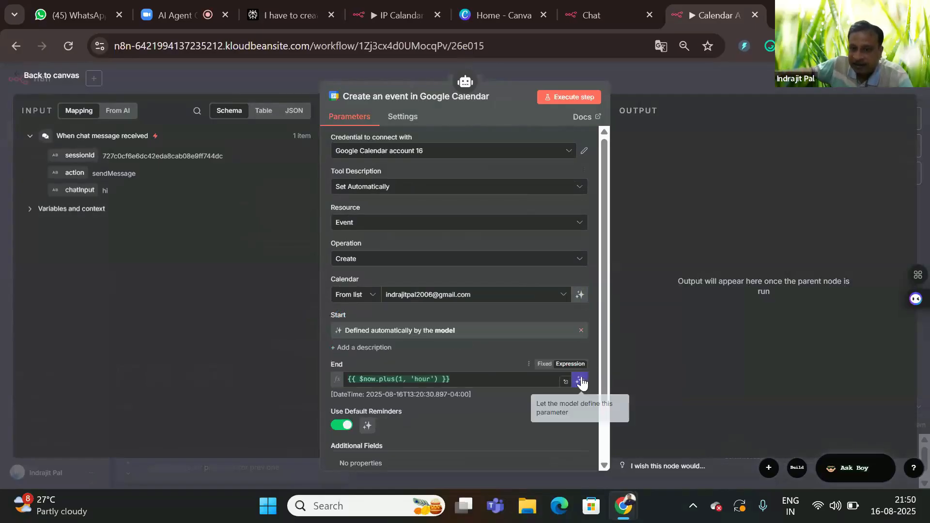
{"action": "left_click", "coordinate": [581, 380]}
{"action": "scroll", "coordinate": [459, 386], "scroll_direction": "down", "scroll_amount": 2}
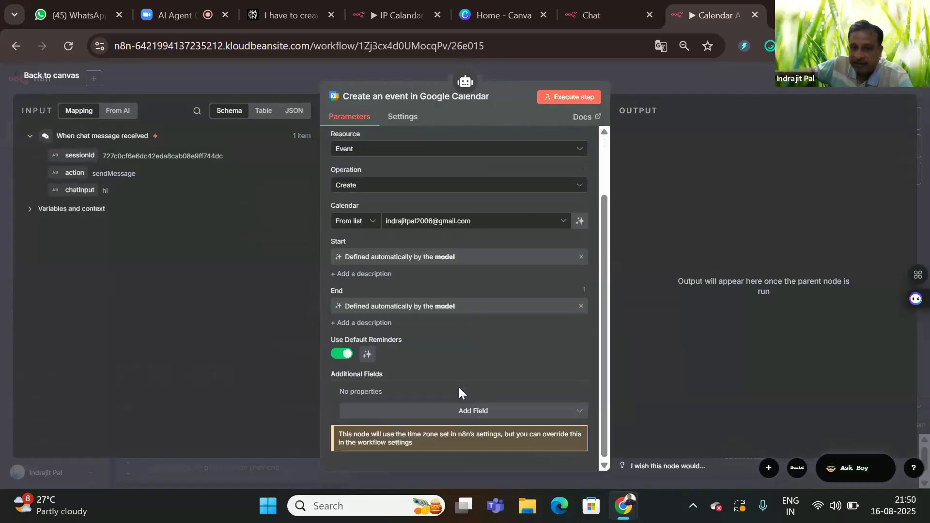
{"action": "left_click", "coordinate": [464, 411]}
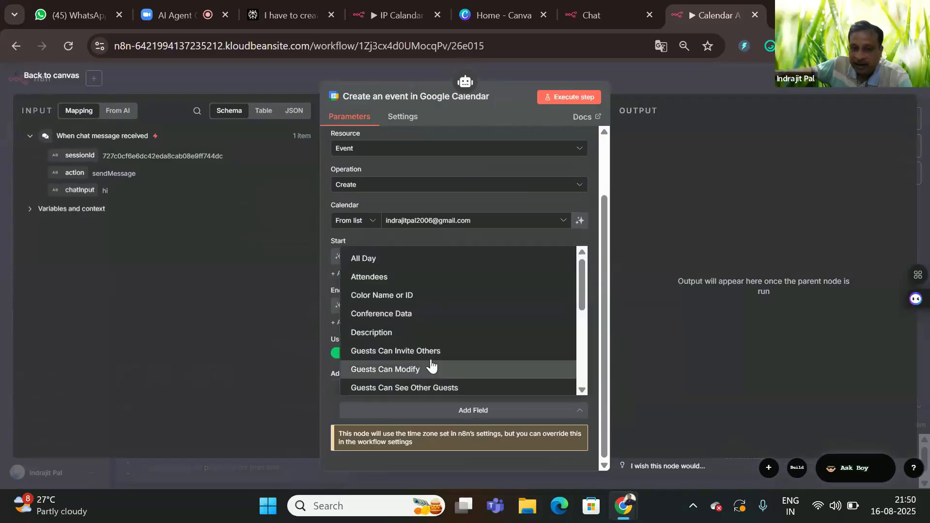
{"action": "scroll", "coordinate": [428, 359], "scroll_direction": "down", "scroll_amount": 5}
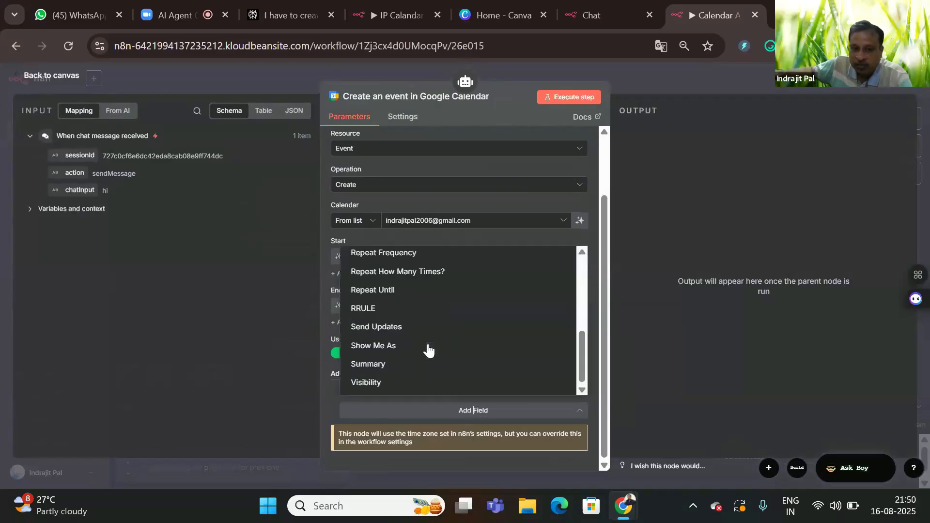
{"action": "left_click", "coordinate": [386, 364]}
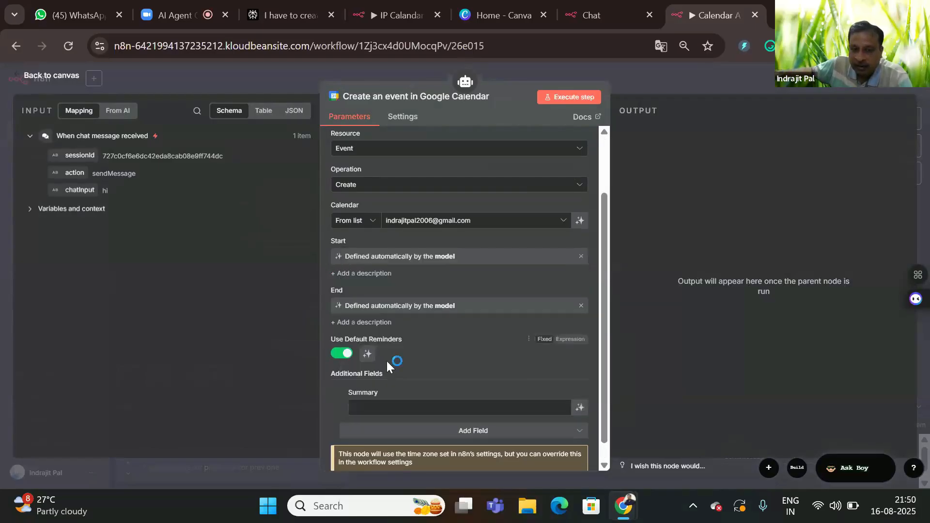
{"action": "left_click", "coordinate": [581, 409]}
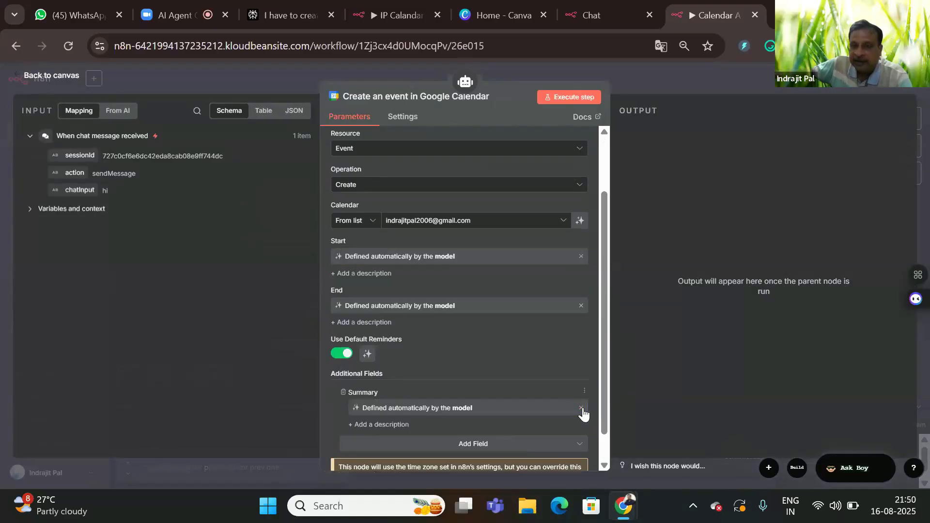
{"action": "left_click", "coordinate": [53, 83]}
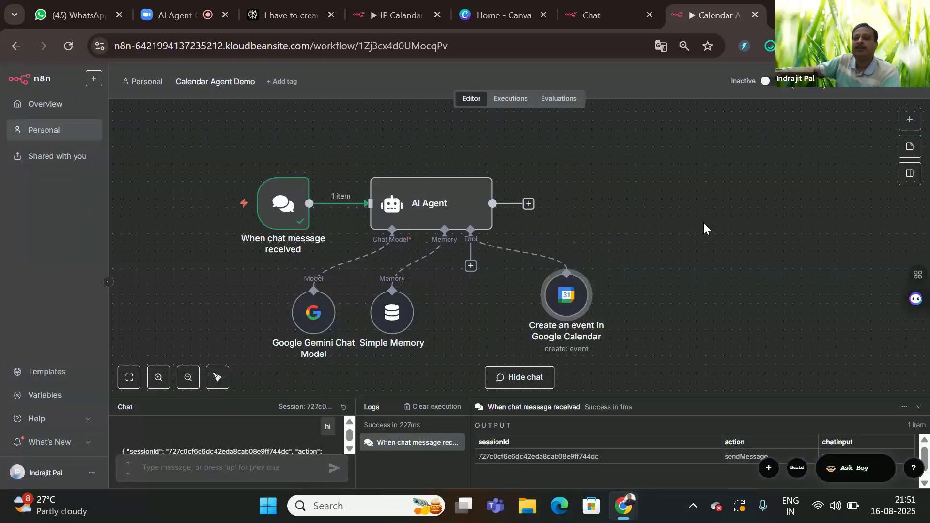
Step: Send 'hi' in the chat and get the reply 'Hello! How can I help you today?'
{"action": "left_click", "coordinate": [145, 469]}
{"action": "type", "text": "h"}
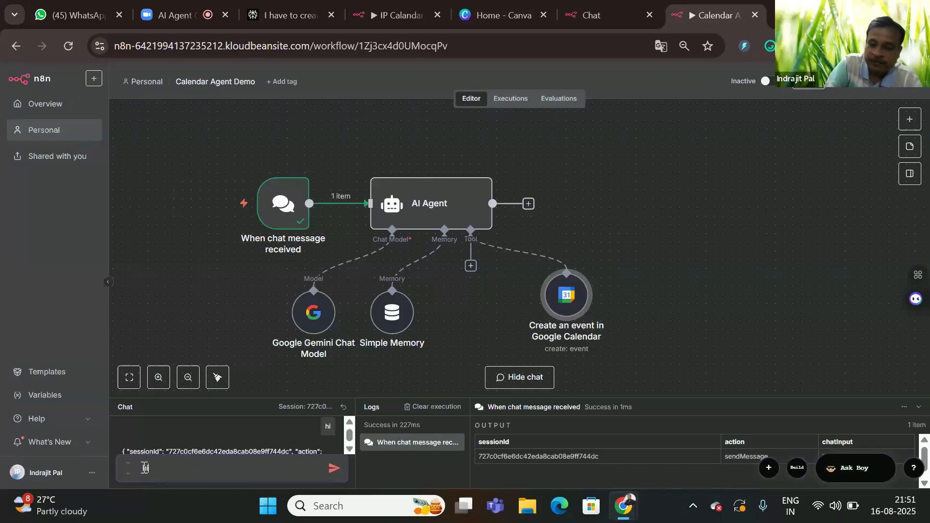
{"action": "type", "text": "i"}
{"action": "key", "text": "Return"}
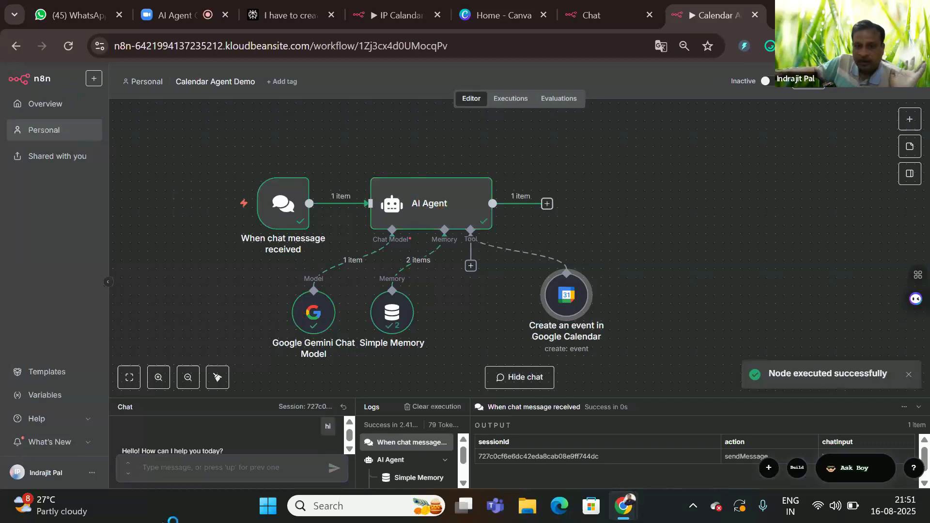
{"action": "left_click_drag", "start_coordinate": [251, 398], "coordinate": [284, 299]}
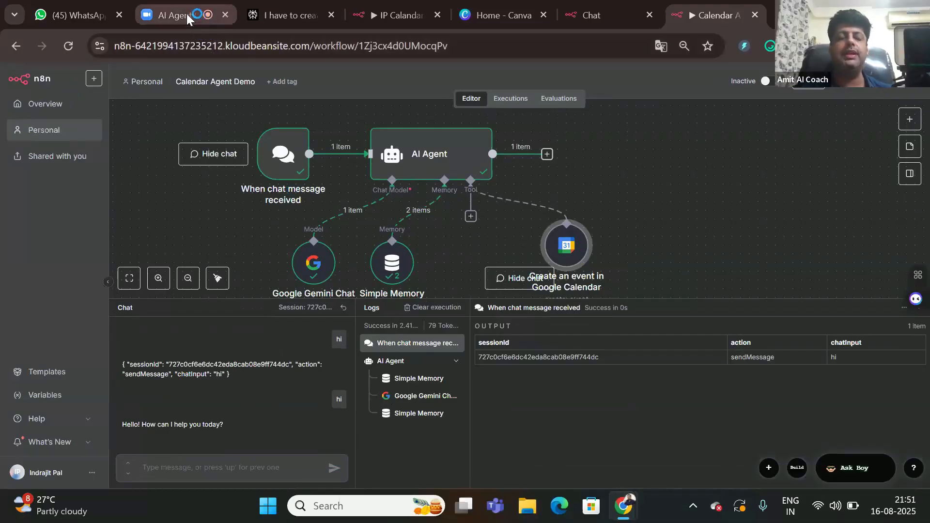
{"action": "mouse_move", "coordinate": [188, 16]}
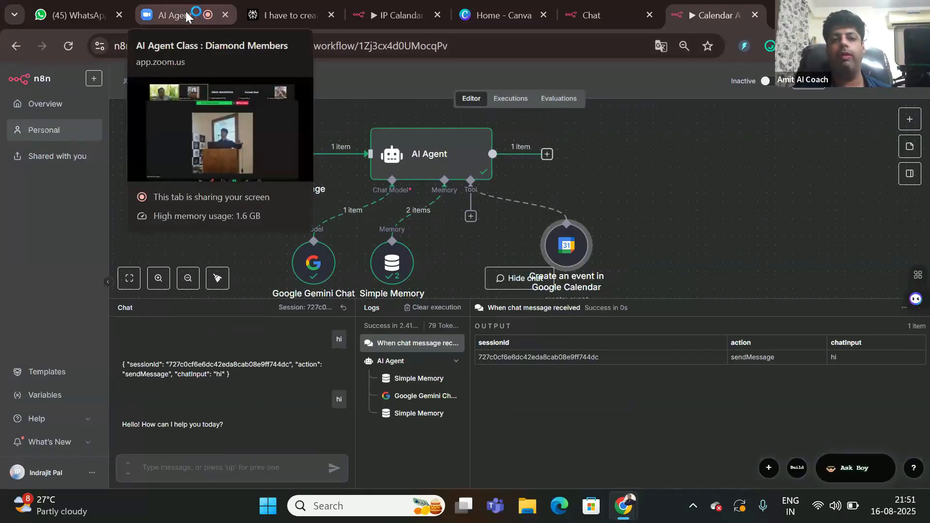
{"action": "left_click", "coordinate": [186, 15]}
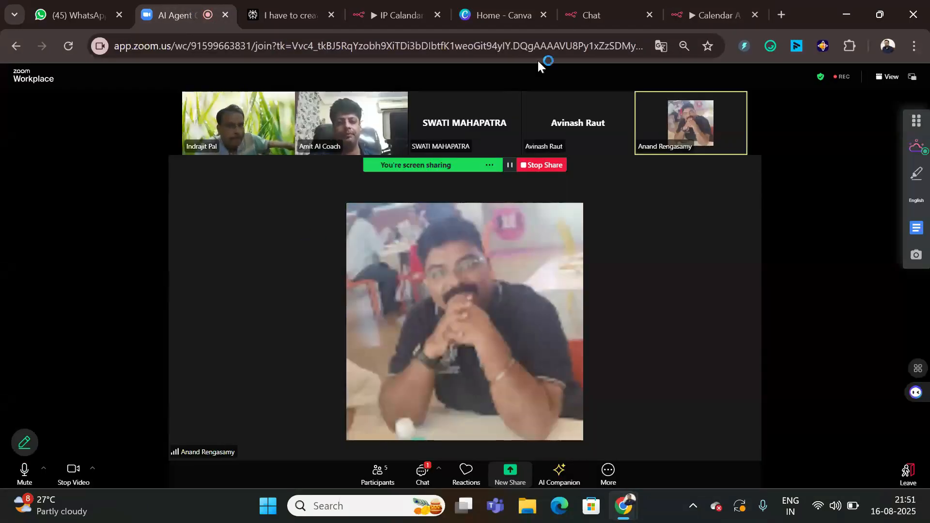
{"action": "left_click", "coordinate": [408, 16]}
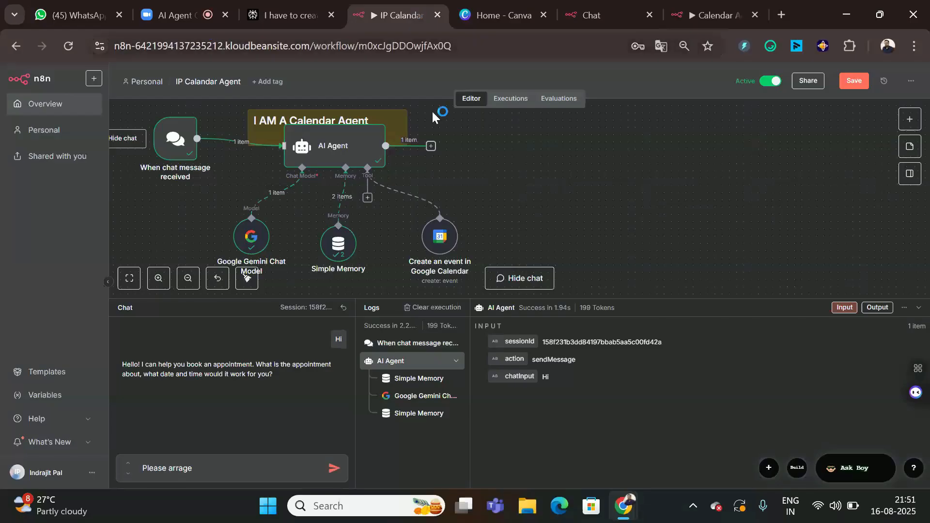
{"action": "left_click", "coordinate": [711, 15]}
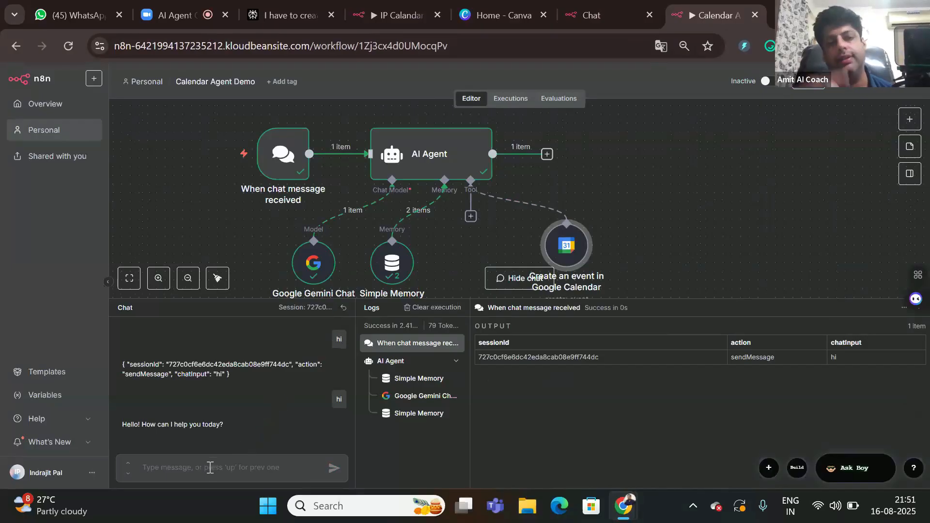
Step: Remove Simple Memory, tell the agent your name, then ask 'What is my Name'
{"action": "left_click", "coordinate": [418, 212]}
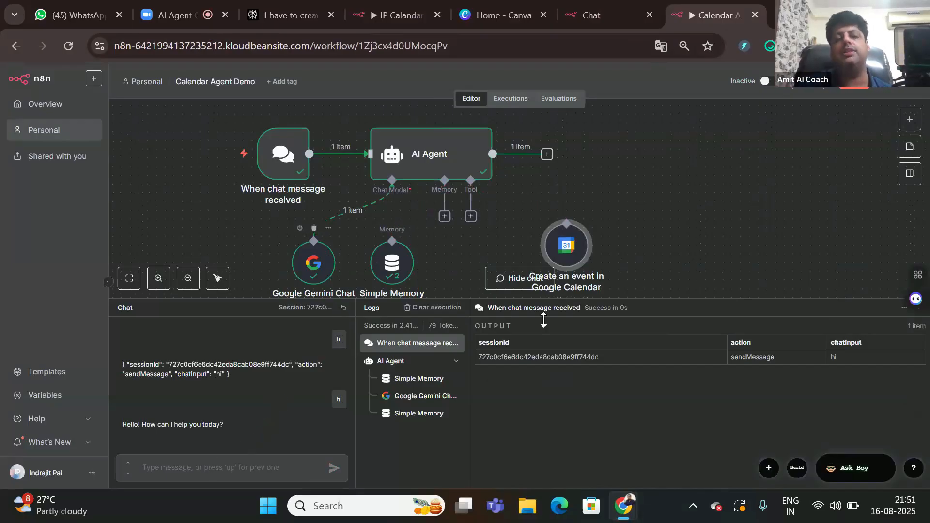
{"action": "left_click", "coordinate": [153, 471]}
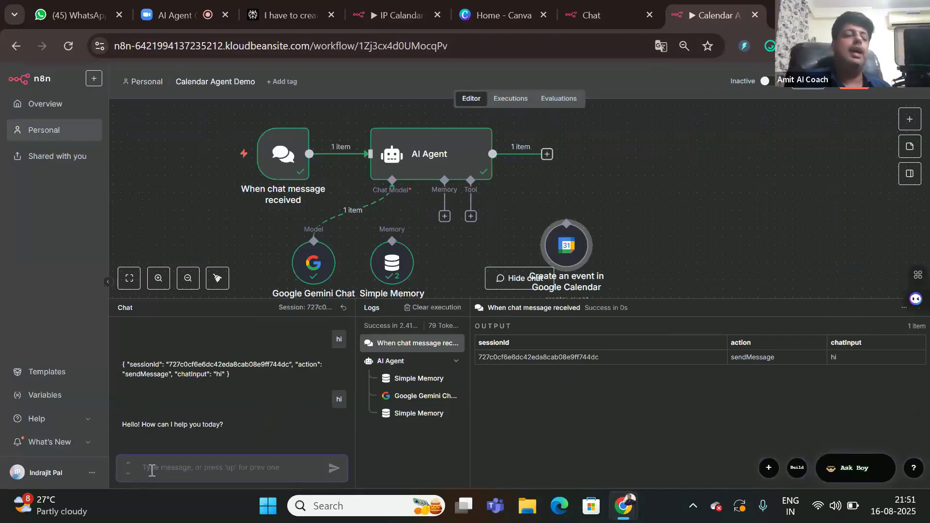
{"action": "type", "text": "I a"}
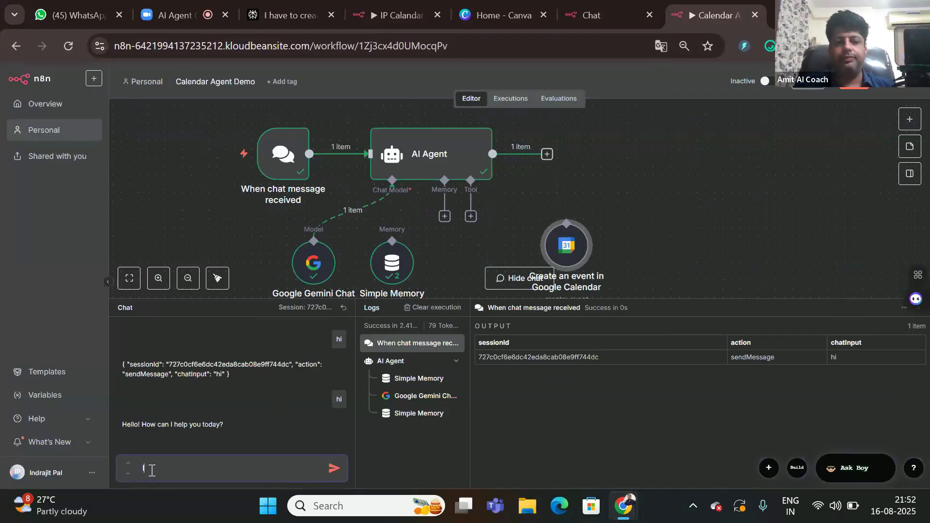
{"action": "key", "text": "BackSpace"}
{"action": "type", "text": "My"}
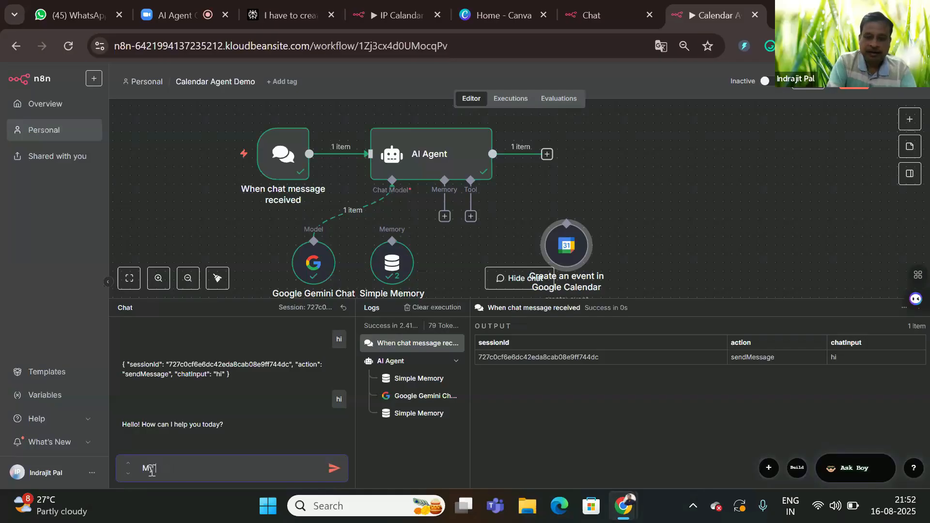
{"action": "type", "text": " N"}
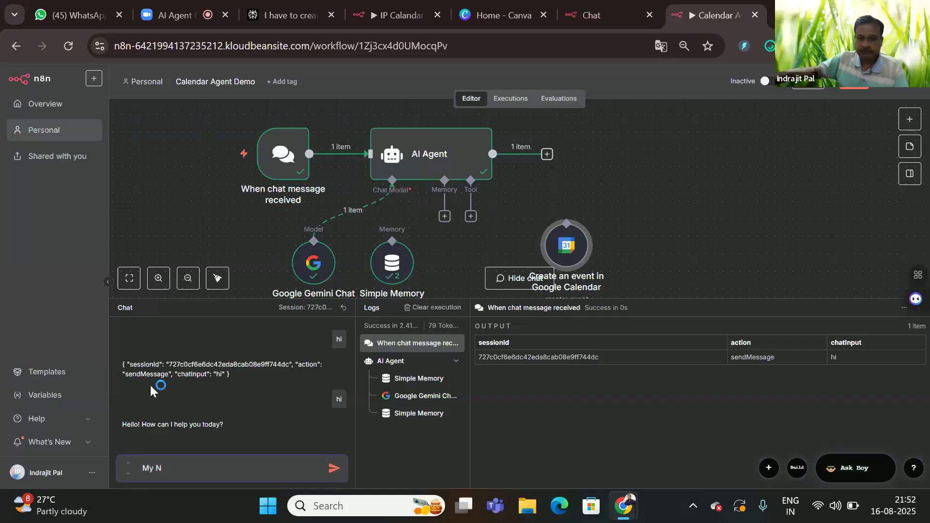
{"action": "left_click_drag", "start_coordinate": [479, 303], "coordinate": [482, 236]}
{"action": "type", "text": "a"}
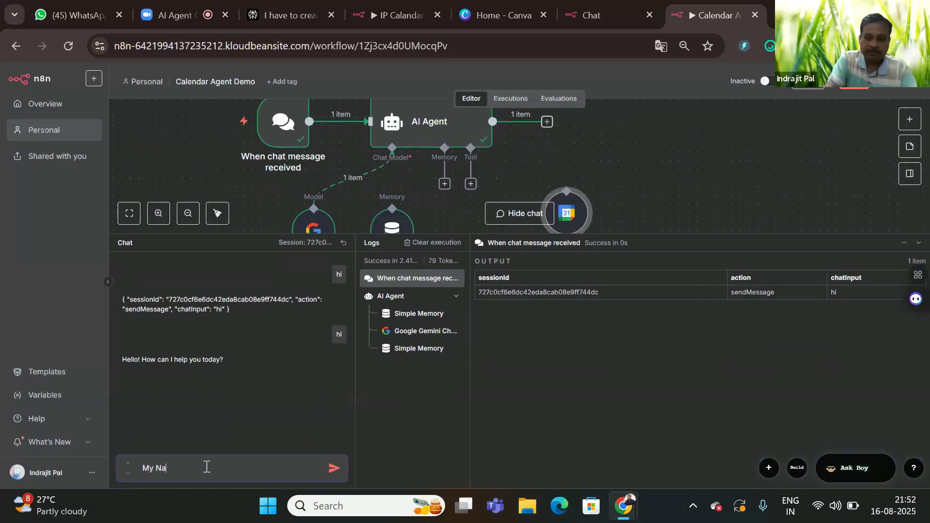
{"action": "type", "text": "me is"}
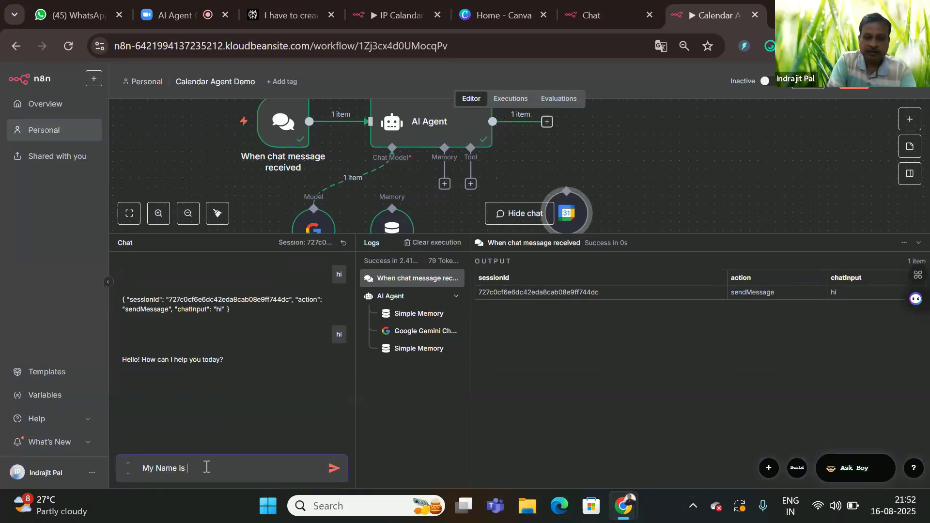
{"action": "type", "text": " Indr"}
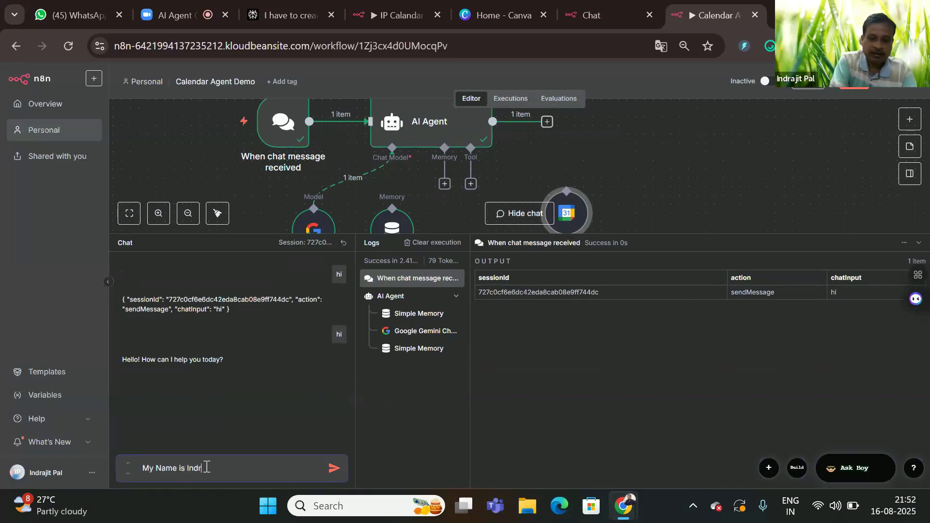
{"action": "type", "text": "ajit"}
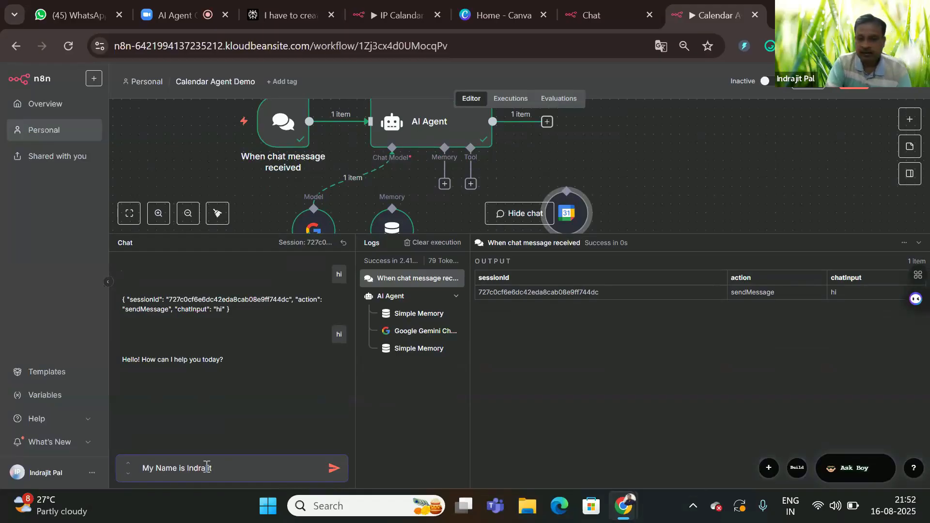
{"action": "key", "text": "Return"}
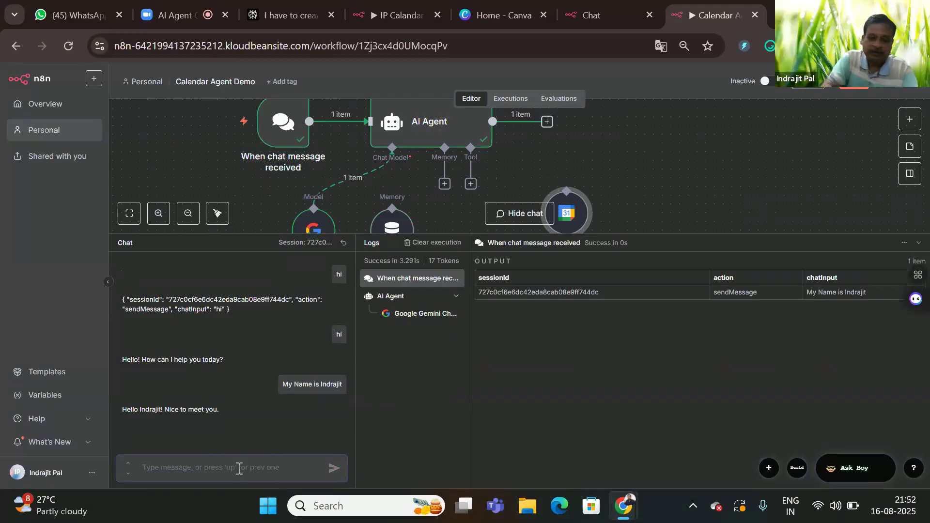
{"action": "type", "text": "What is"}
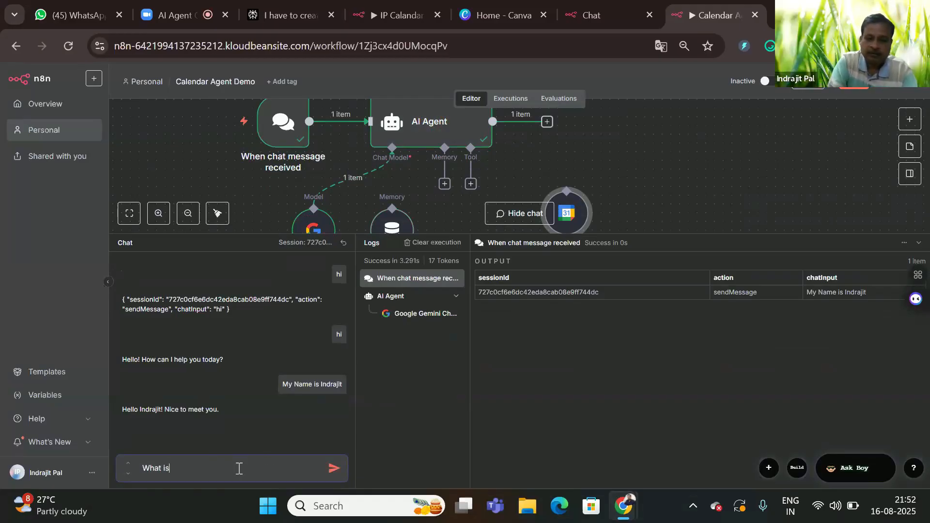
{"action": "type", "text": " my Na"}
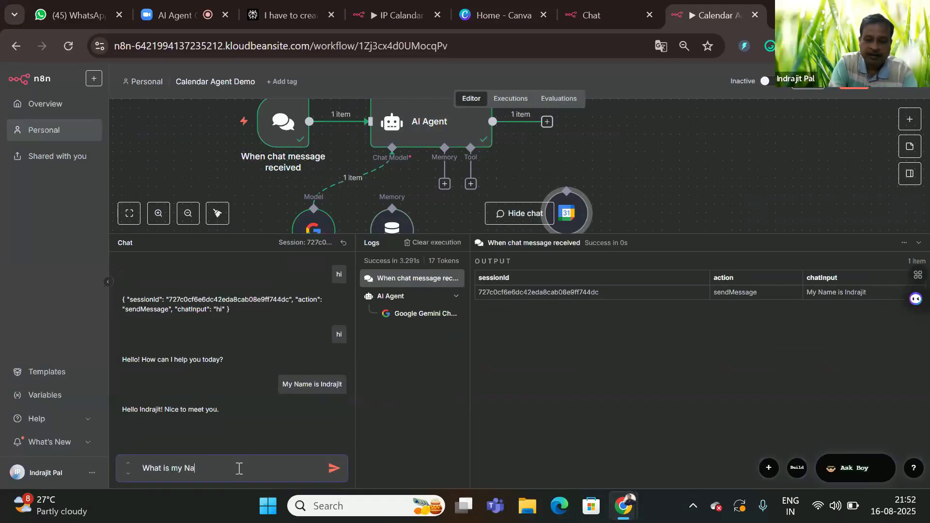
{"action": "type", "text": "me"}
{"action": "key", "text": "Return"}
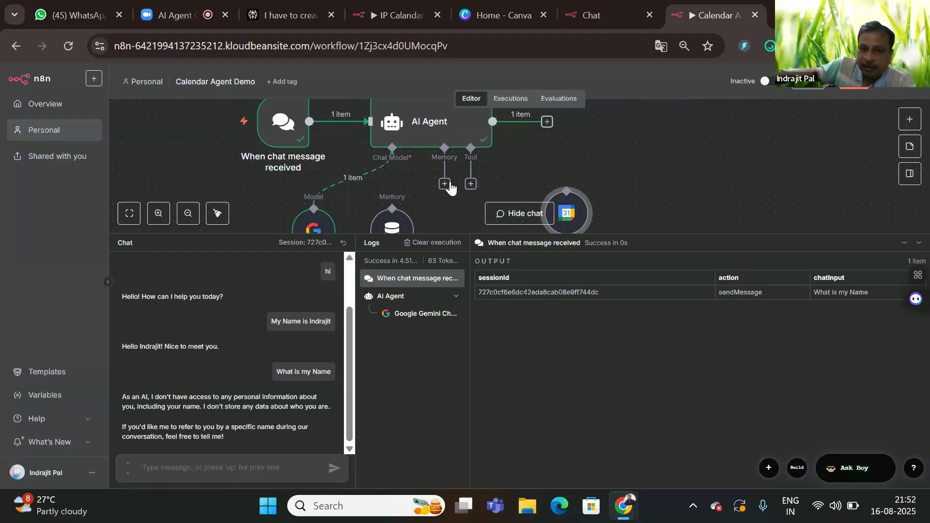
Step: Connect Simple Memory to the AI Agent's memory input and introduce yourself by name in the chat
{"action": "left_click_drag", "start_coordinate": [445, 184], "coordinate": [392, 215]}
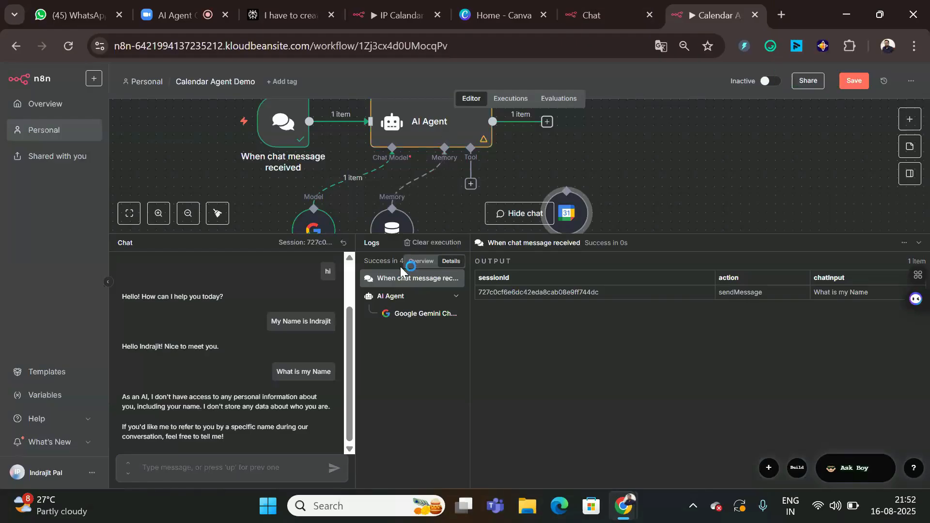
{"action": "left_click", "coordinate": [156, 463]}
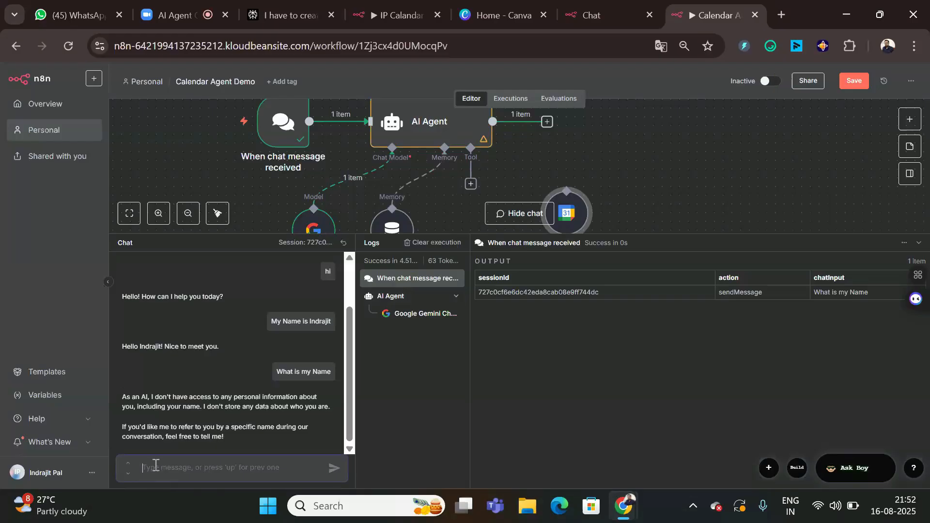
{"action": "type", "text": "I am"}
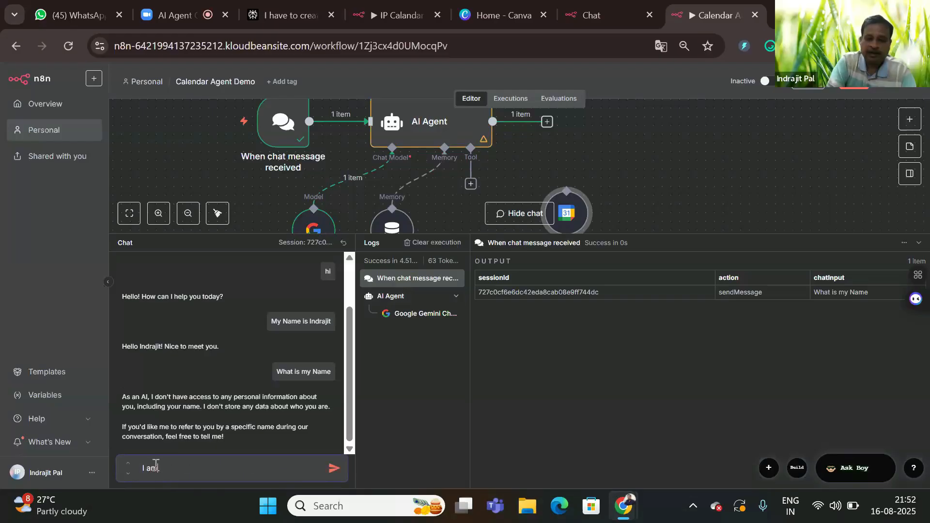
{"action": "type", "text": " Indraji"}
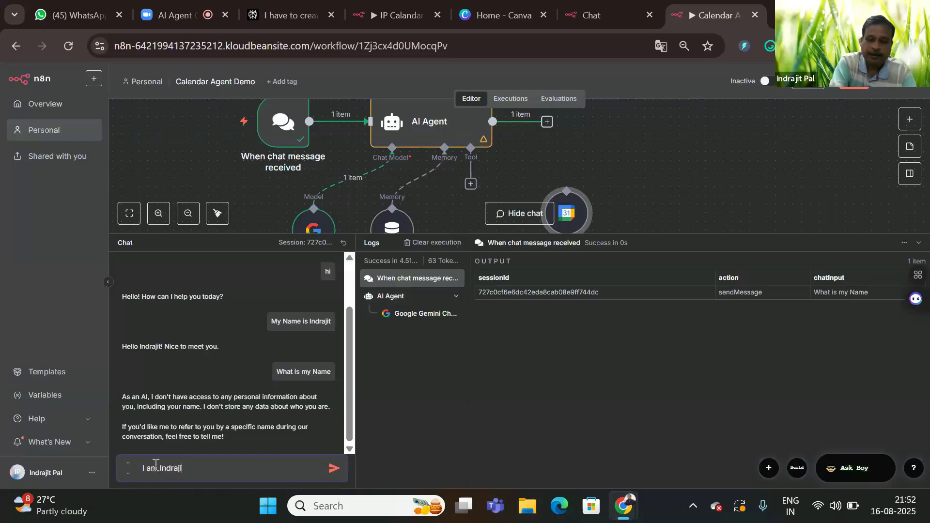
{"action": "type", "text": "t"}
{"action": "key", "text": "Return"}
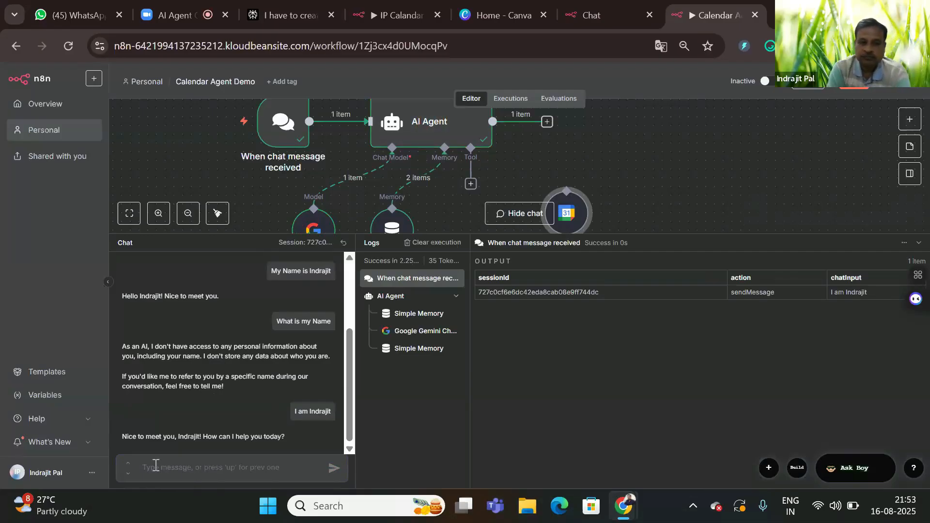
Step: Ask the agent 'What is my name' to confirm it now recalls the name
{"action": "key", "text": "Return"}
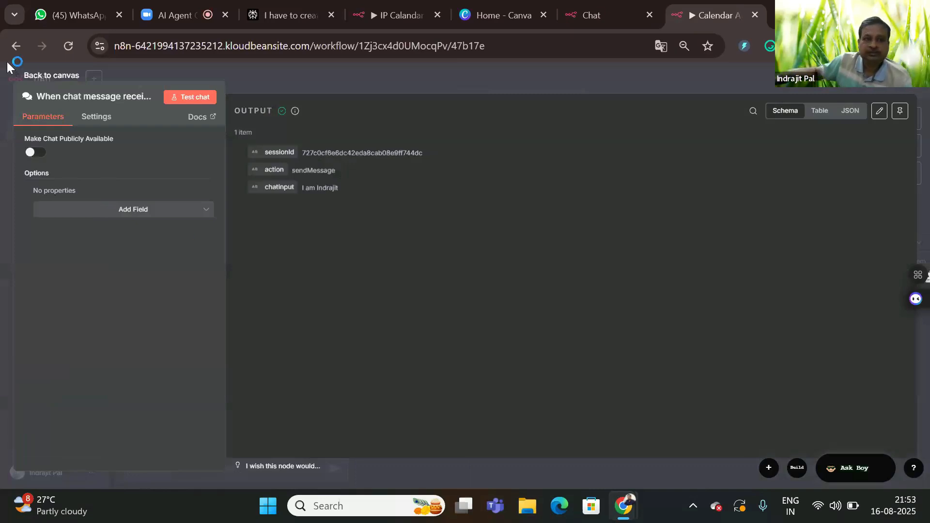
{"action": "left_click", "coordinate": [37, 76]}
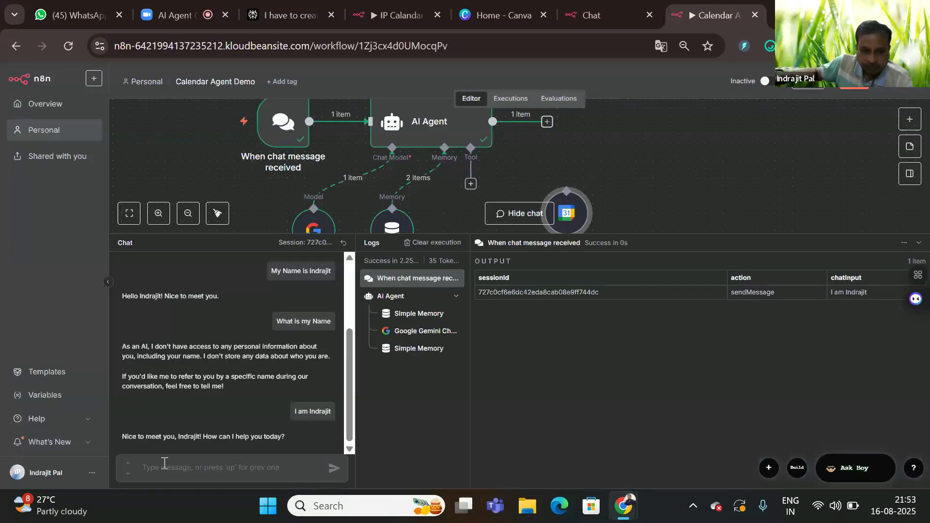
{"action": "type", "text": "W"}
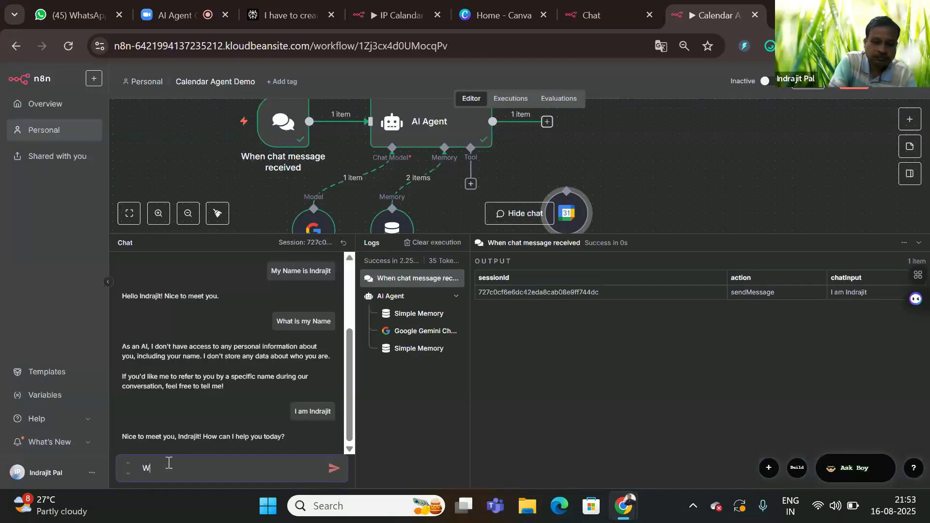
{"action": "type", "text": "hat"}
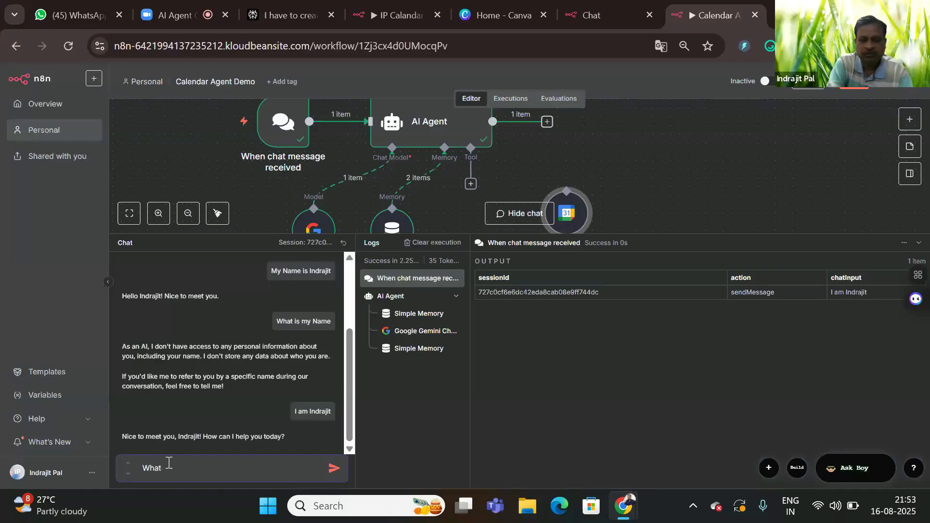
{"action": "type", "text": " is my "}
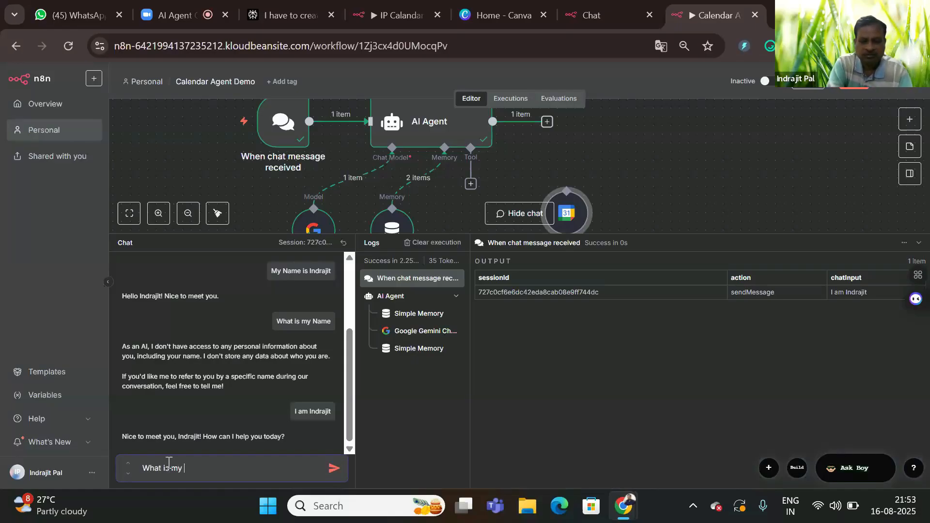
{"action": "type", "text": "name"}
{"action": "key", "text": "Return"}
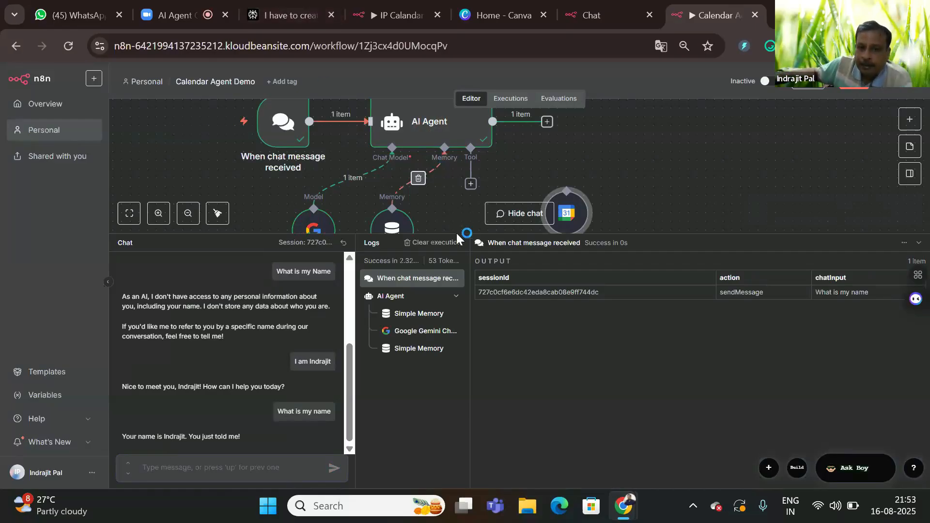
Step: Attach Google Calendar as the agent's tool, run it, and request a meeting tomorrow 4 to 5 PM
{"action": "left_click_drag", "start_coordinate": [458, 236], "coordinate": [446, 313]}
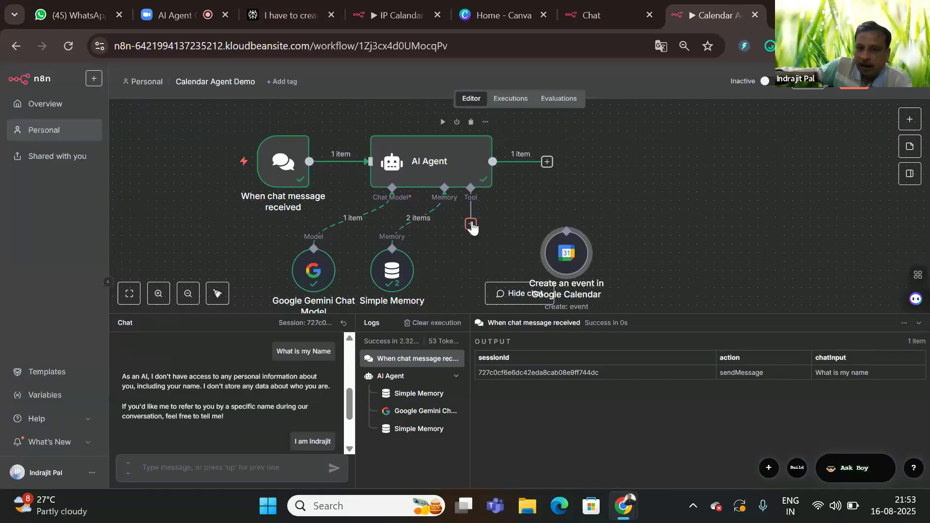
{"action": "left_click_drag", "start_coordinate": [471, 224], "coordinate": [565, 230]}
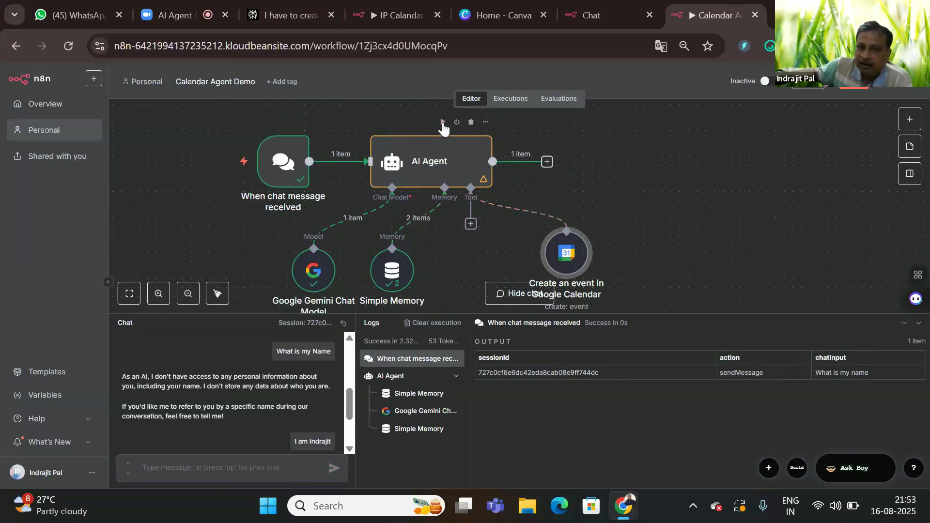
{"action": "left_click", "coordinate": [442, 121]}
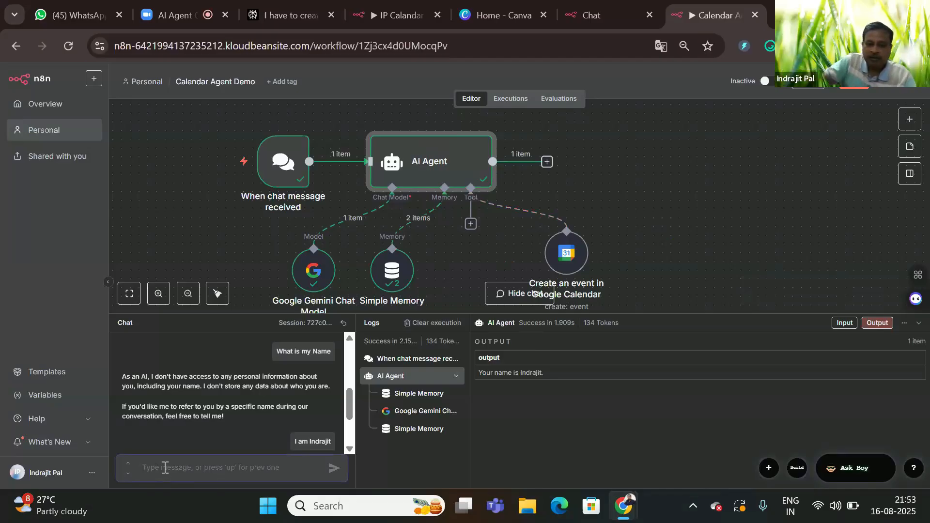
{"action": "type", "text": "Pleas"}
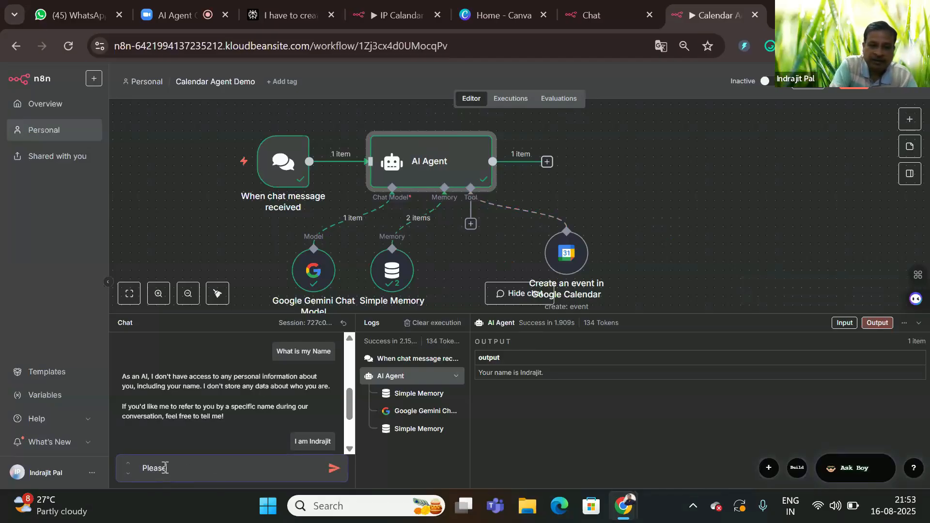
{"action": "type", "text": "e boo"}
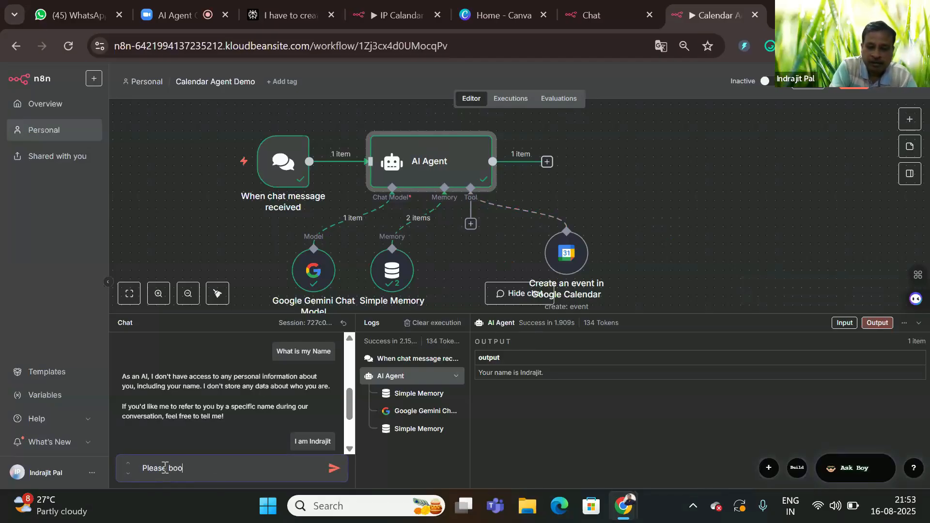
{"action": "type", "text": "k a meeti"}
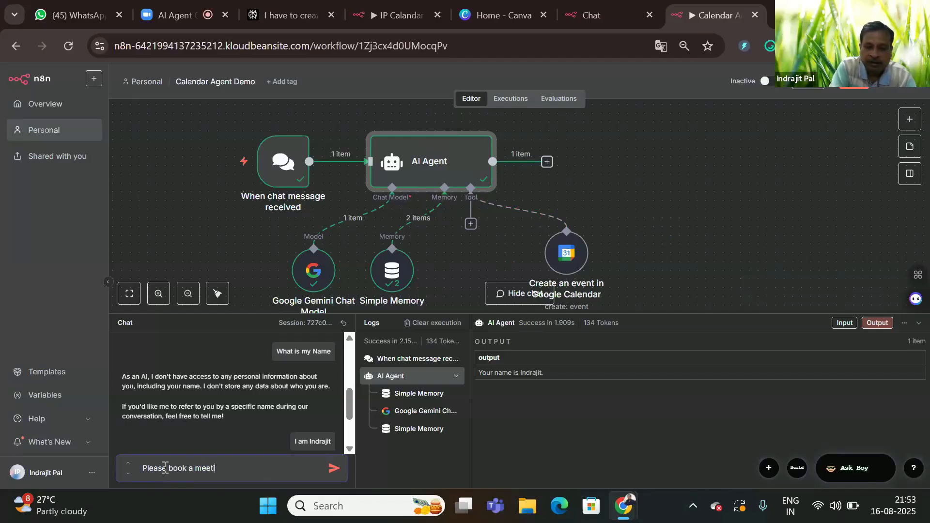
{"action": "type", "text": "ng wit"}
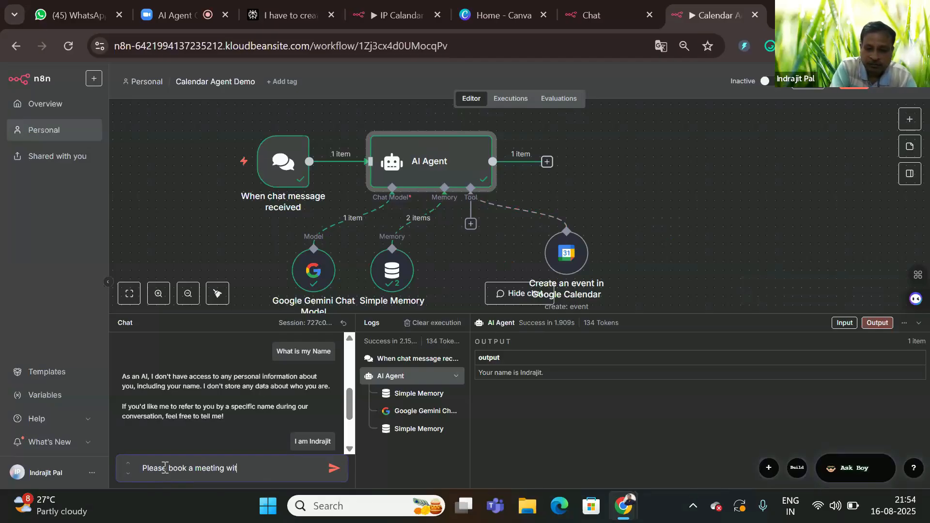
{"action": "type", "text": "h Mr A"}
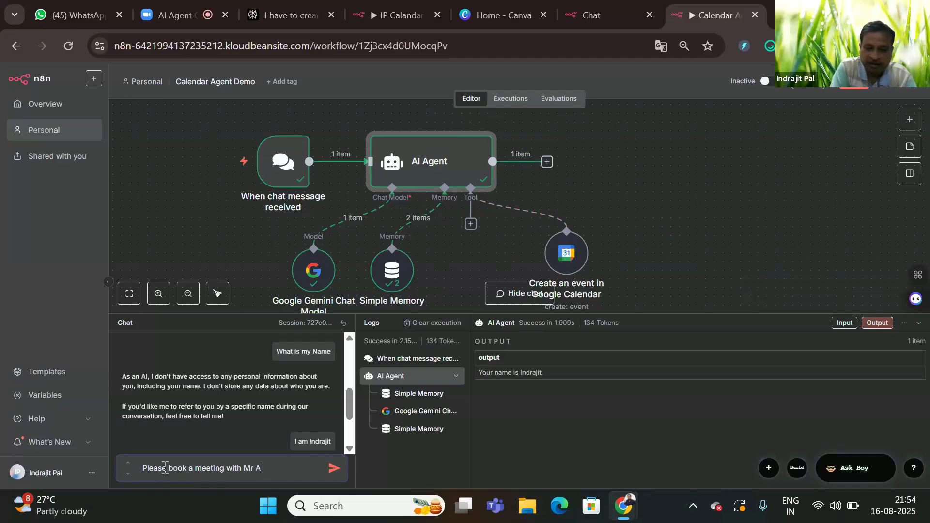
{"action": "type", "text": "mit on AI AUtomat"}
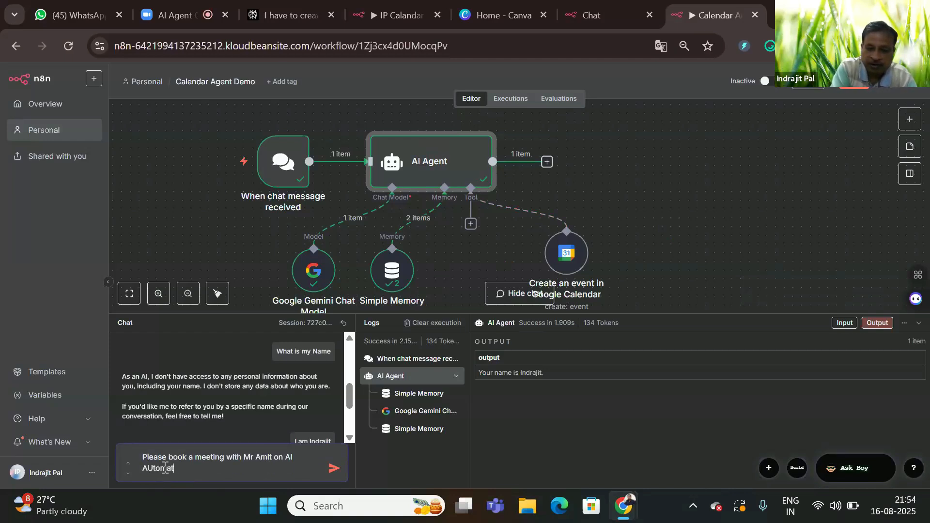
{"action": "type", "text": "ion tom"}
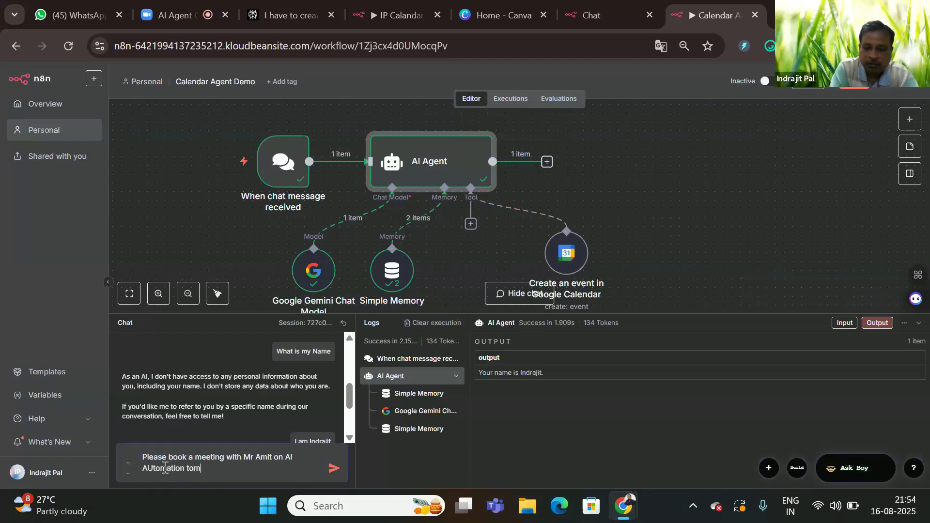
{"action": "type", "text": "orro"}
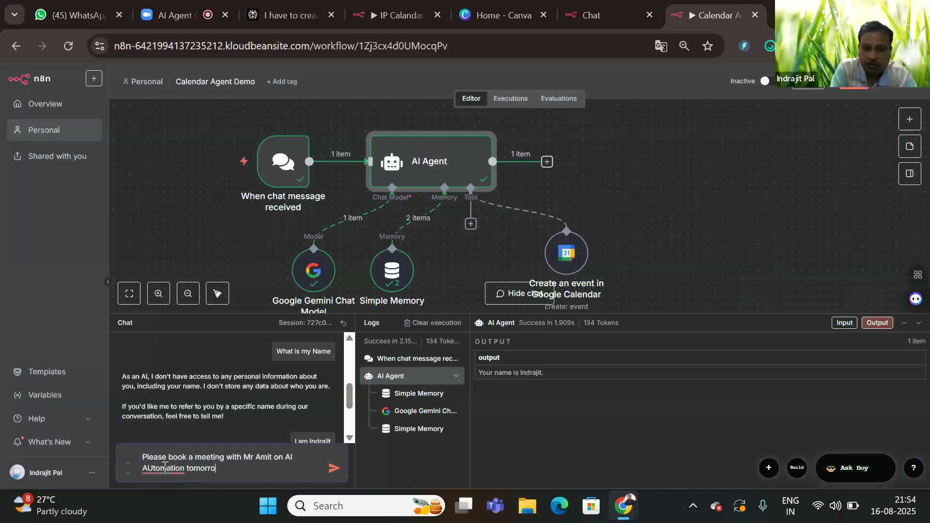
{"action": "type", "text": "w at "}
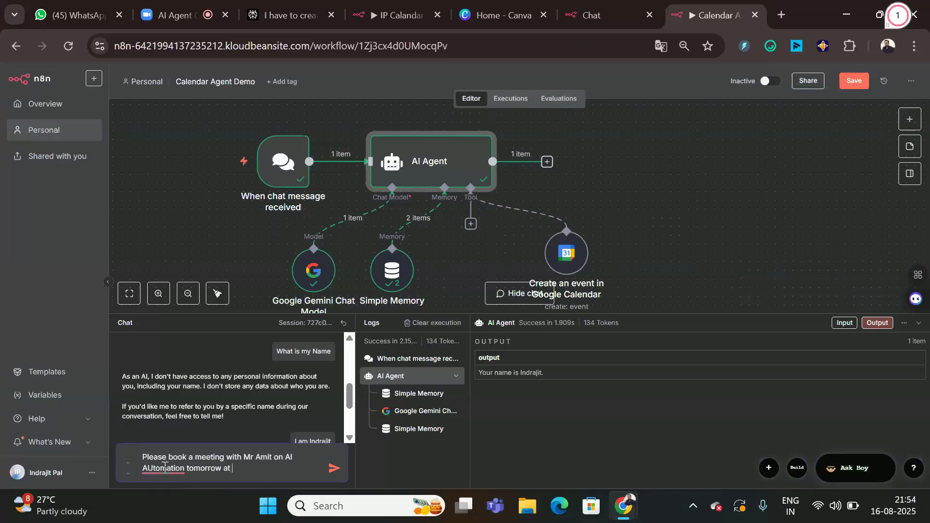
{"action": "type", "text": "4 to 5 PM"}
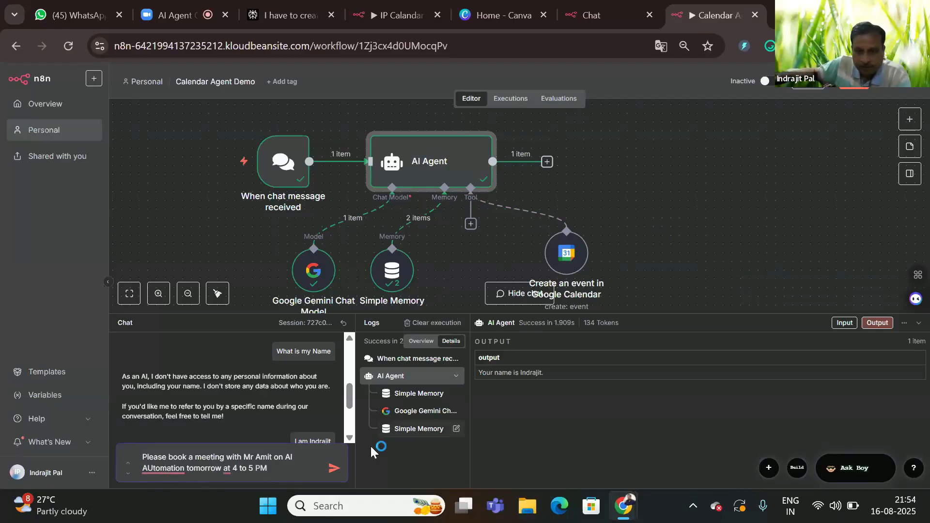
{"action": "left_click", "coordinate": [329, 469]}
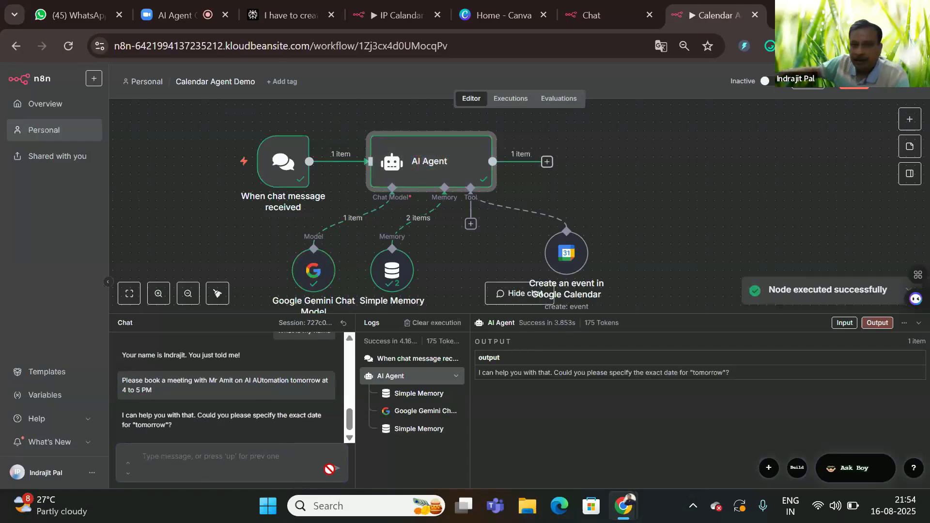
Step: Reposition the Google Calendar node and review its model-defined Start, End and Summary fields
{"action": "left_click_drag", "start_coordinate": [571, 259], "coordinate": [545, 256]}
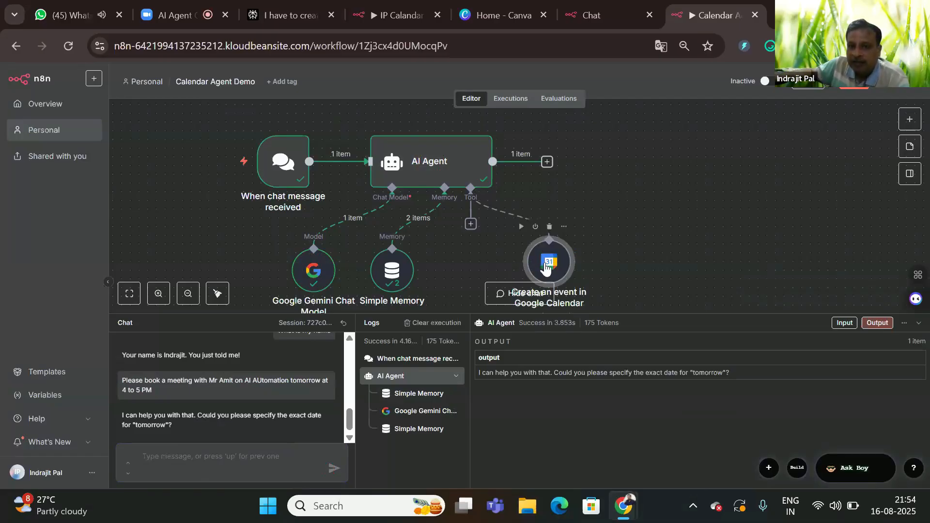
{"action": "double_click", "coordinate": [546, 265]}
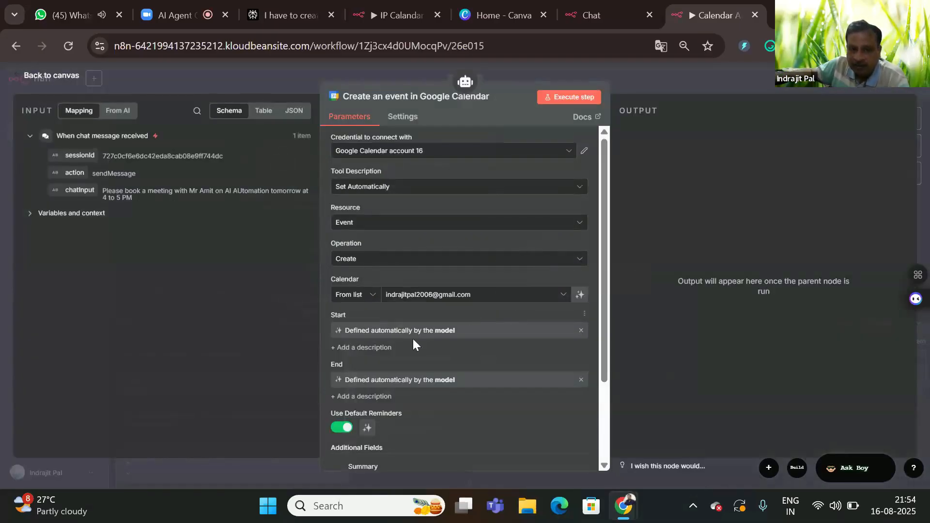
{"action": "scroll", "coordinate": [461, 230], "scroll_direction": "down", "scroll_amount": 2}
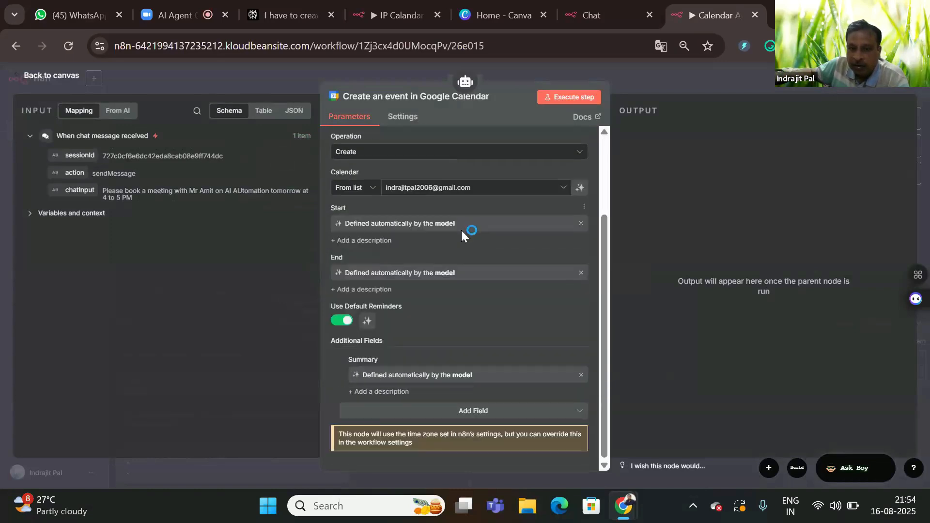
{"action": "scroll", "coordinate": [450, 262], "scroll_direction": "up", "scroll_amount": 2}
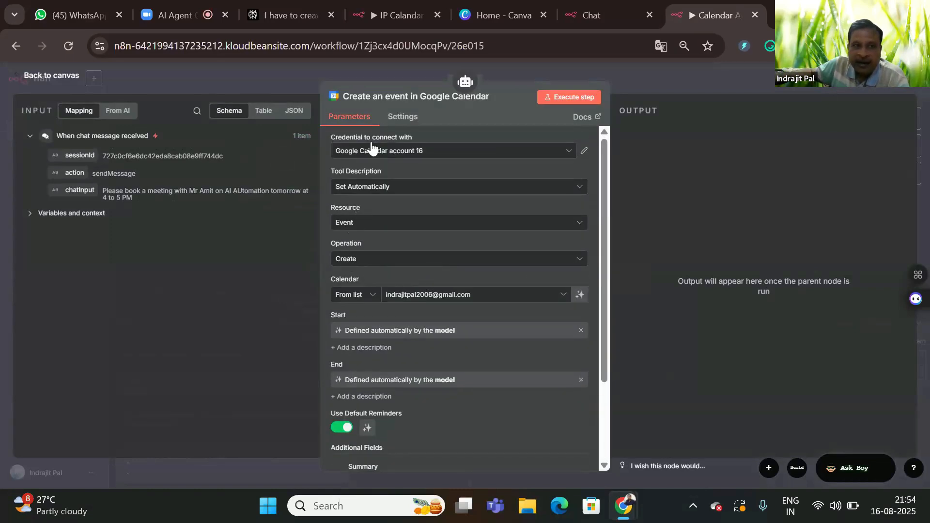
{"action": "left_click", "coordinate": [57, 78]}
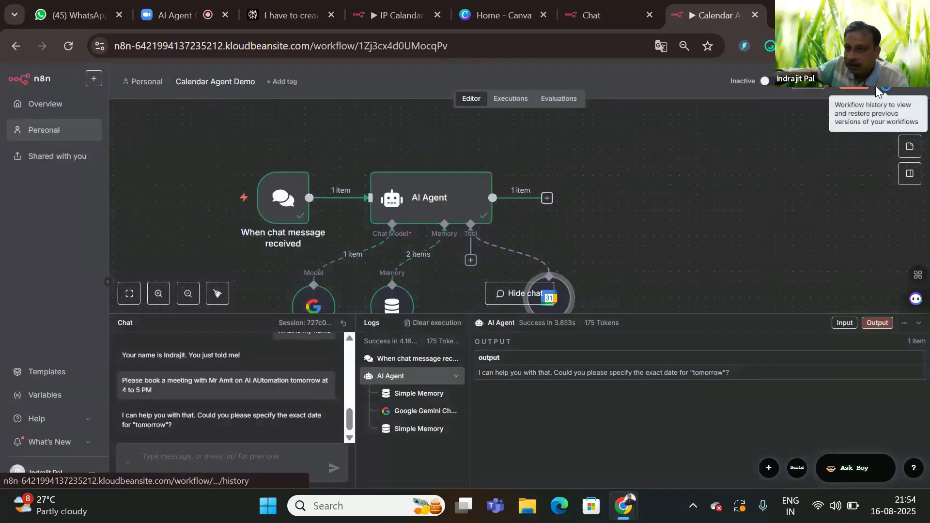
Step: In workflow settings, choose Asia/Kolkata as the timezone and save the settings
{"action": "left_click", "coordinate": [908, 91]}
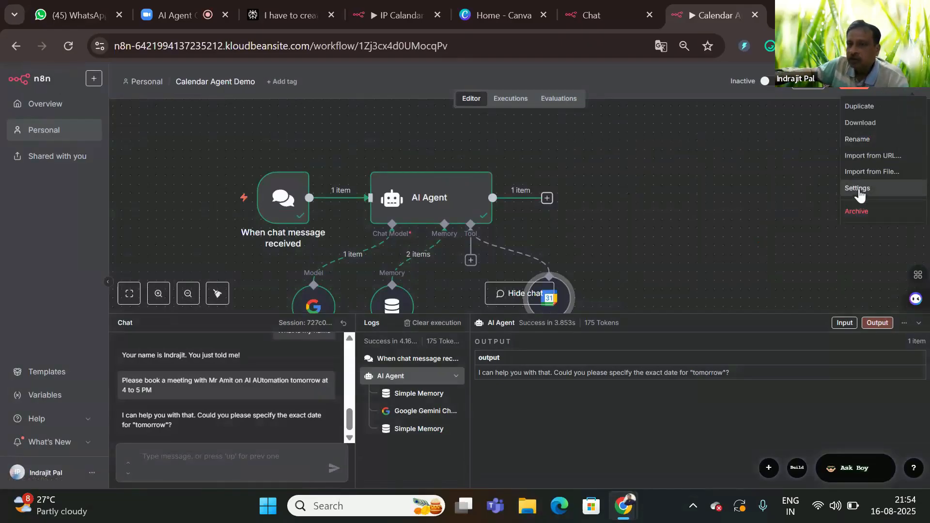
{"action": "left_click", "coordinate": [859, 191]}
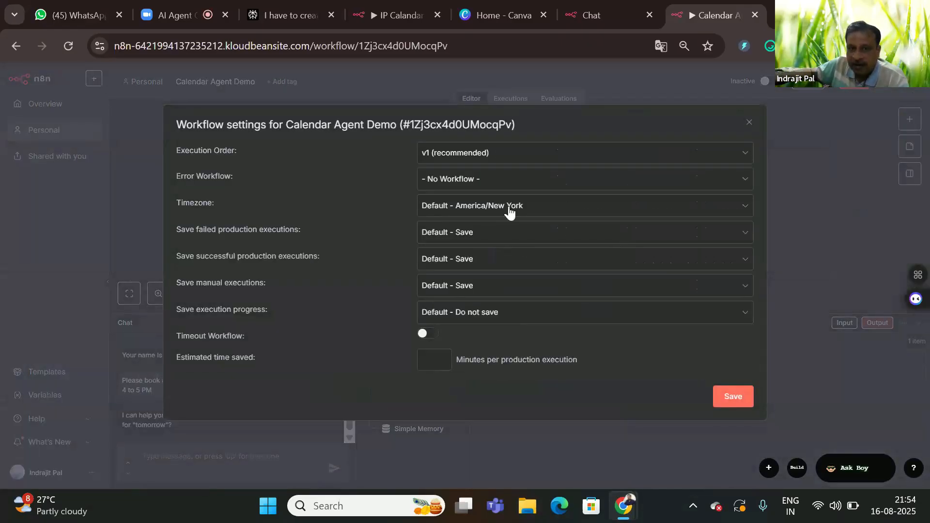
{"action": "left_click", "coordinate": [535, 211]}
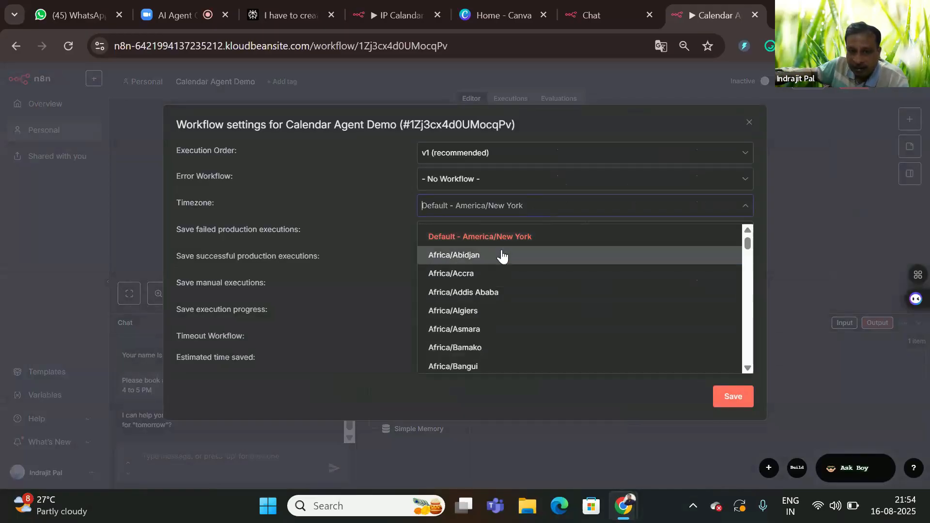
{"action": "scroll", "coordinate": [501, 313], "scroll_direction": "down", "scroll_amount": 2}
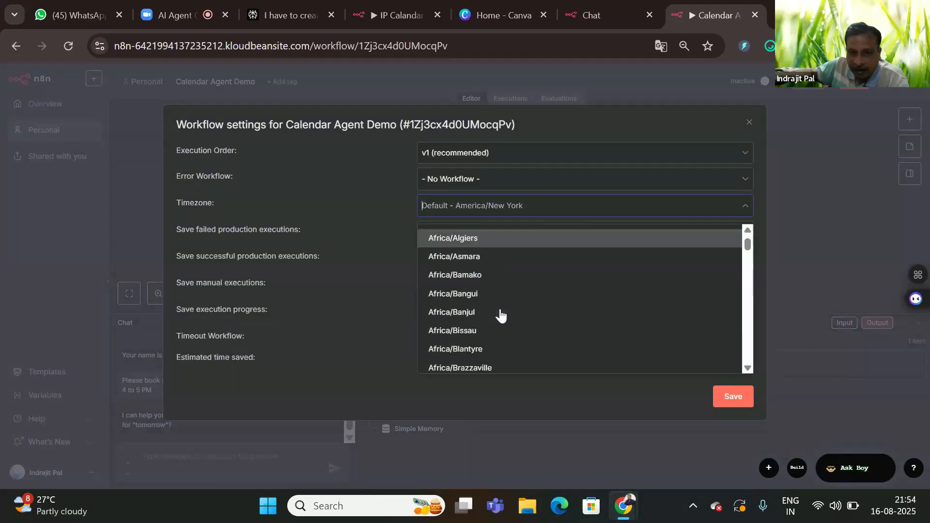
{"action": "scroll", "coordinate": [501, 316], "scroll_direction": "down", "scroll_amount": 2}
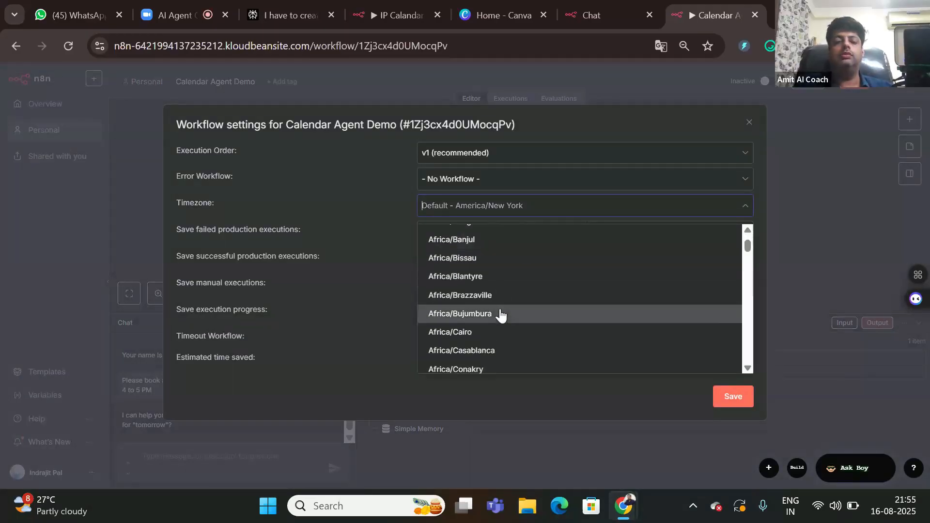
{"action": "scroll", "coordinate": [501, 315], "scroll_direction": "down", "scroll_amount": 2}
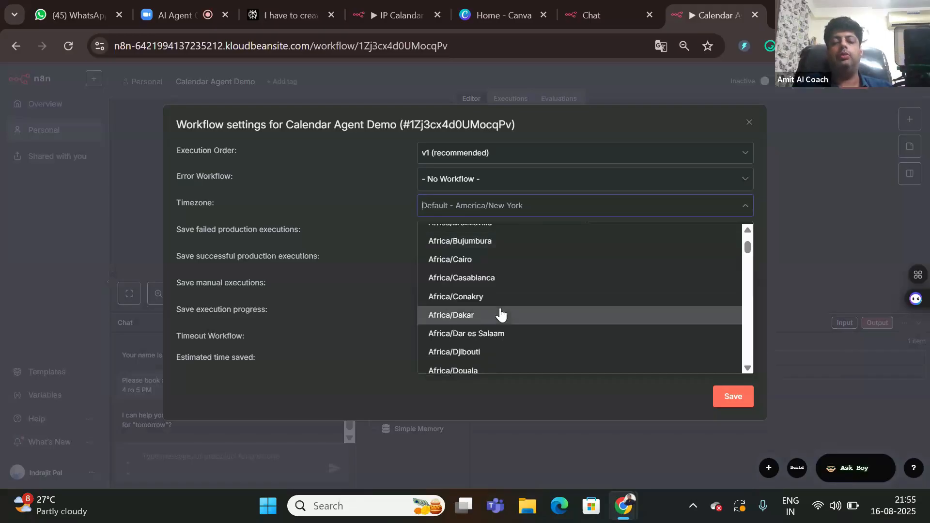
{"action": "type", "text": "kol"}
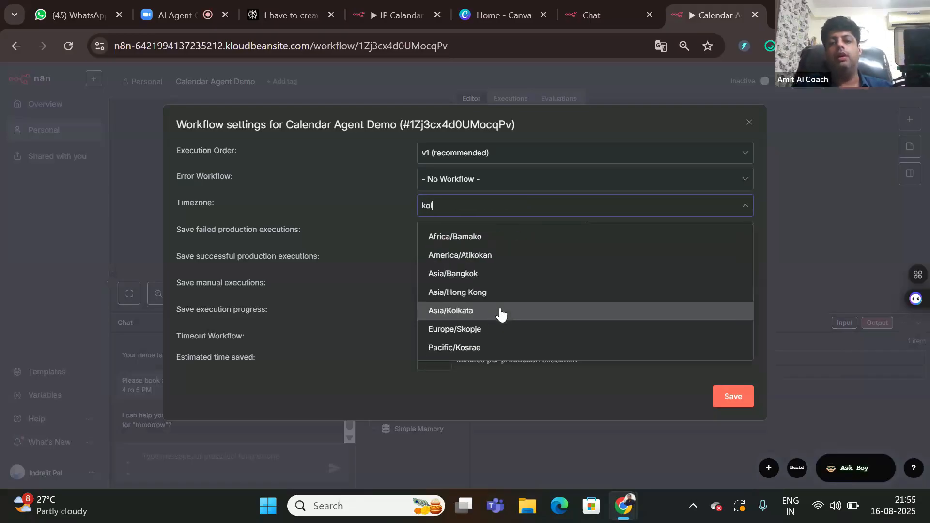
{"action": "left_click", "coordinate": [501, 316]}
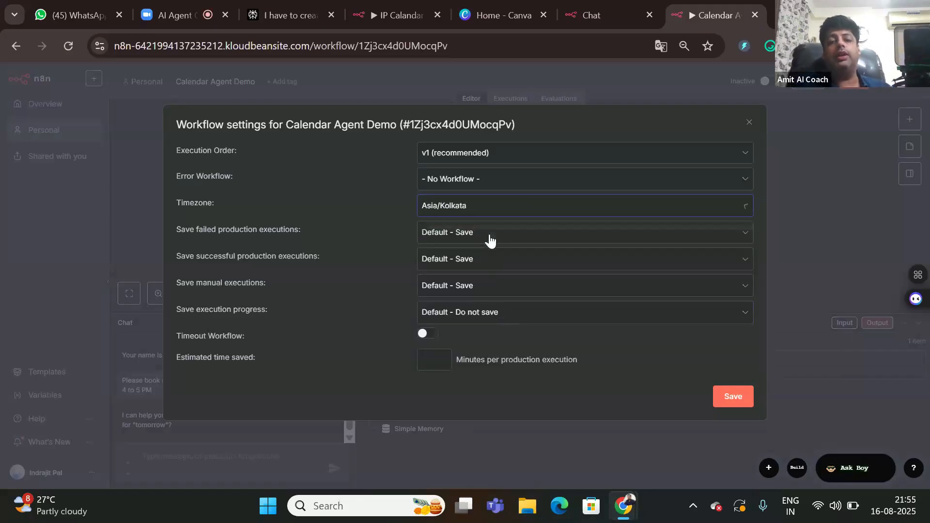
{"action": "left_click", "coordinate": [733, 398]}
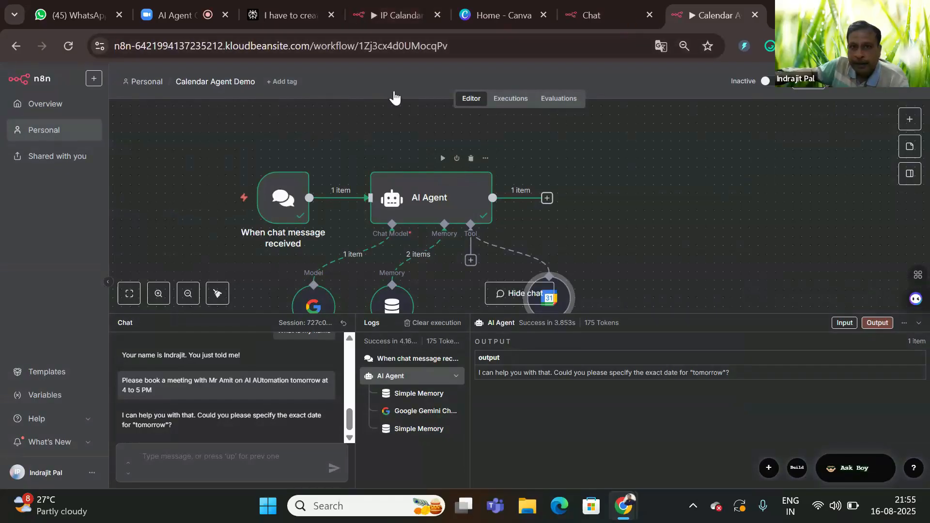
Step: In the IP Calandar Agent chat, request a meeting with a contact on 17th Aug 2025, 5–6 PM
{"action": "left_click", "coordinate": [590, 17]}
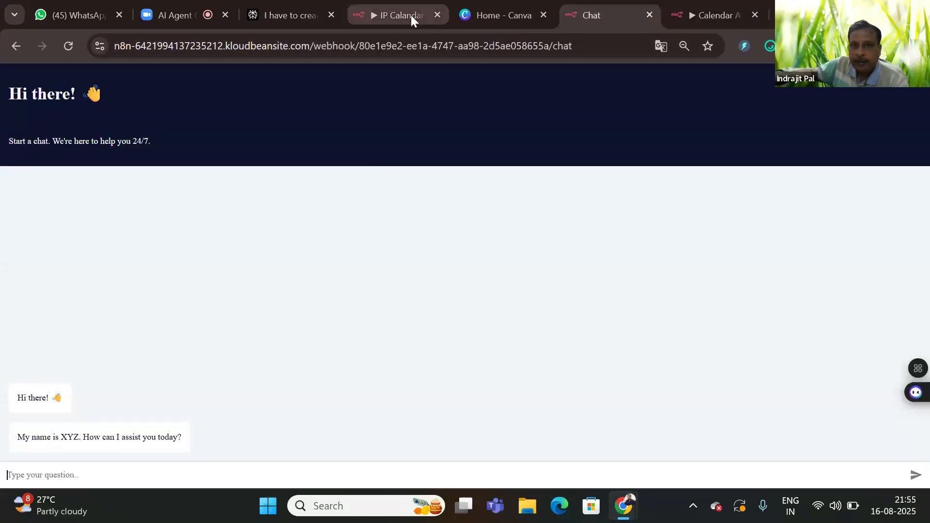
{"action": "left_click", "coordinate": [402, 16]}
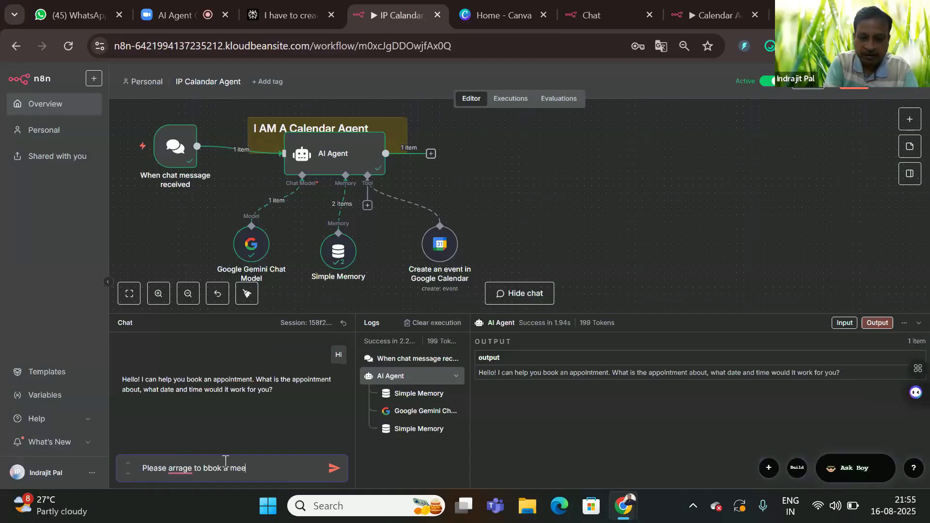
{"action": "type", "text": "g with Mr"}
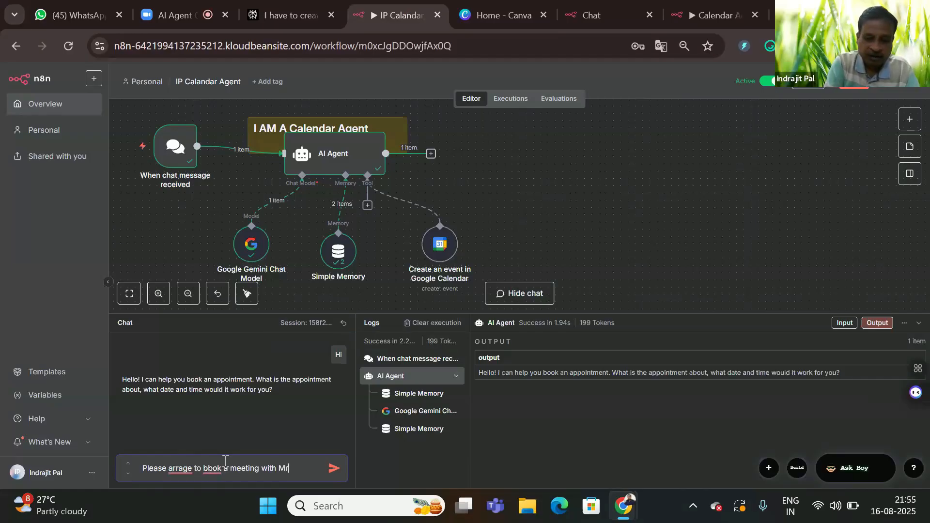
{"action": "type", "text": " Amit o"}
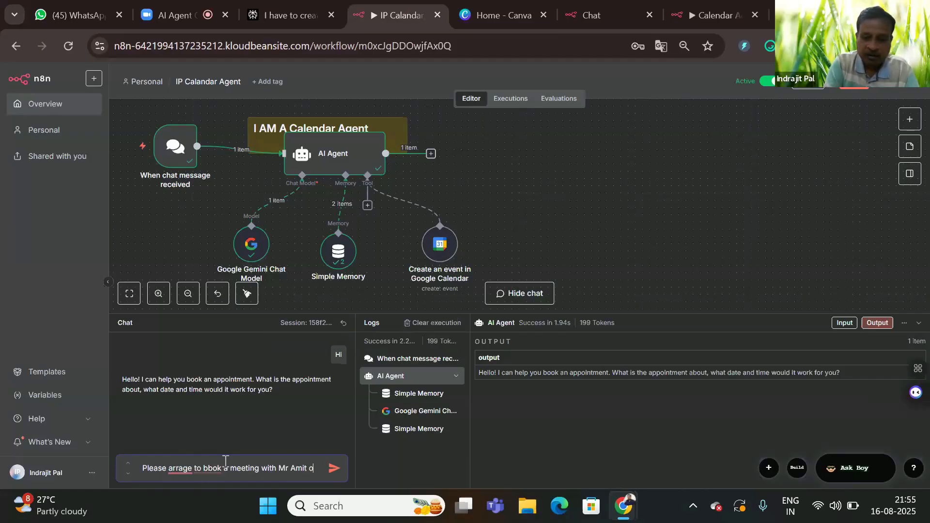
{"action": "type", "text": "n"}
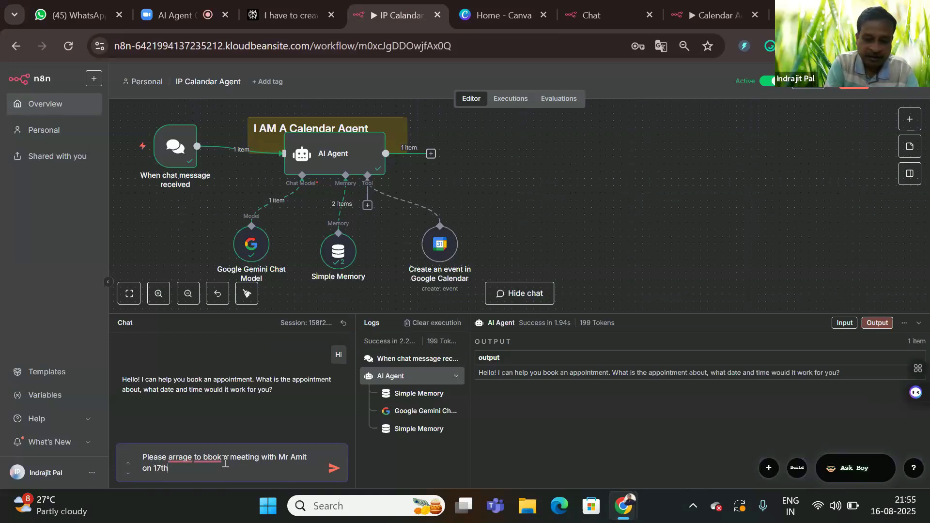
{"action": "type", "text": "17th Aug 25 at 5 to 6 PM"}
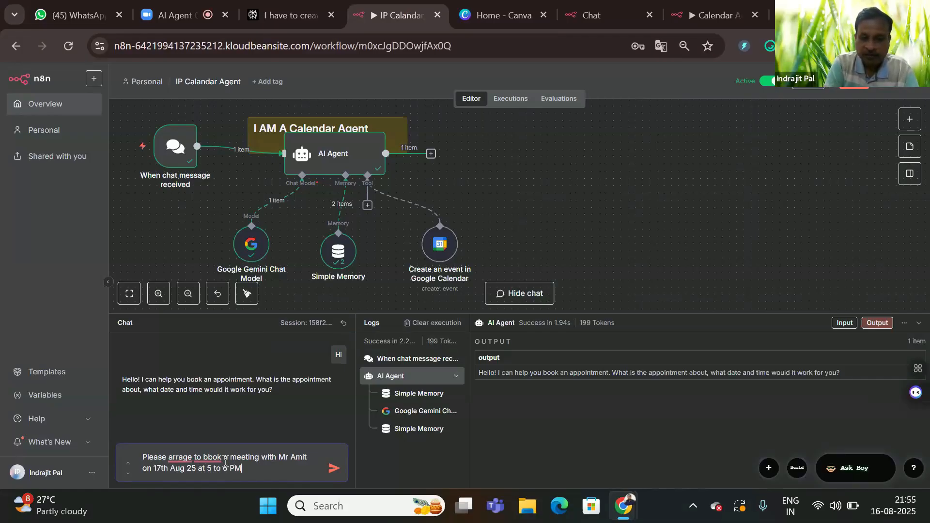
{"action": "key", "text": "Return"}
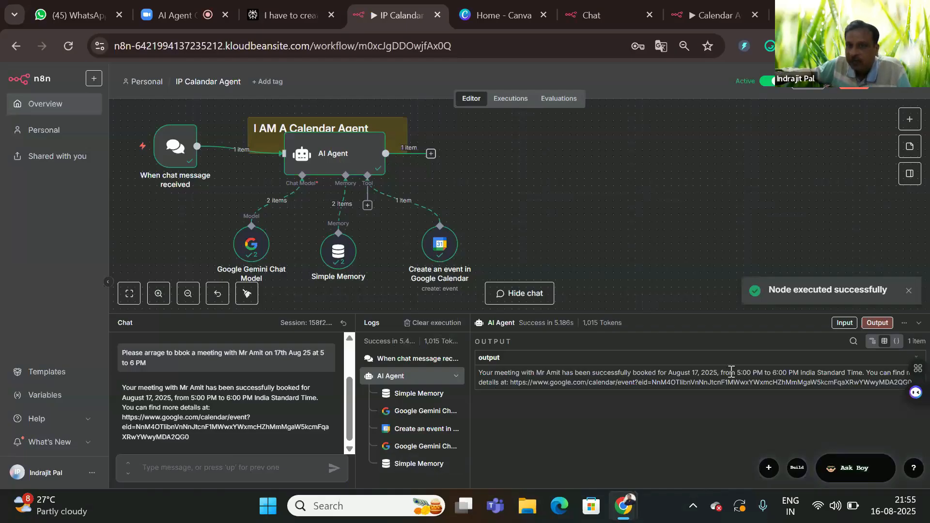
Step: Search 'calender', view the Calendar of the year 2025 result, close it, and open a fresh tab
{"action": "key", "text": "ctrl+t"}
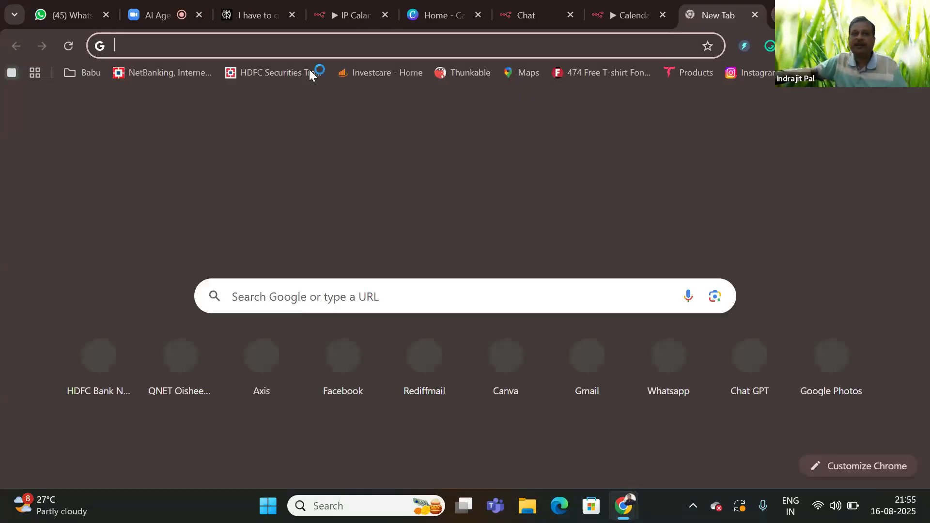
{"action": "type", "text": "ca"}
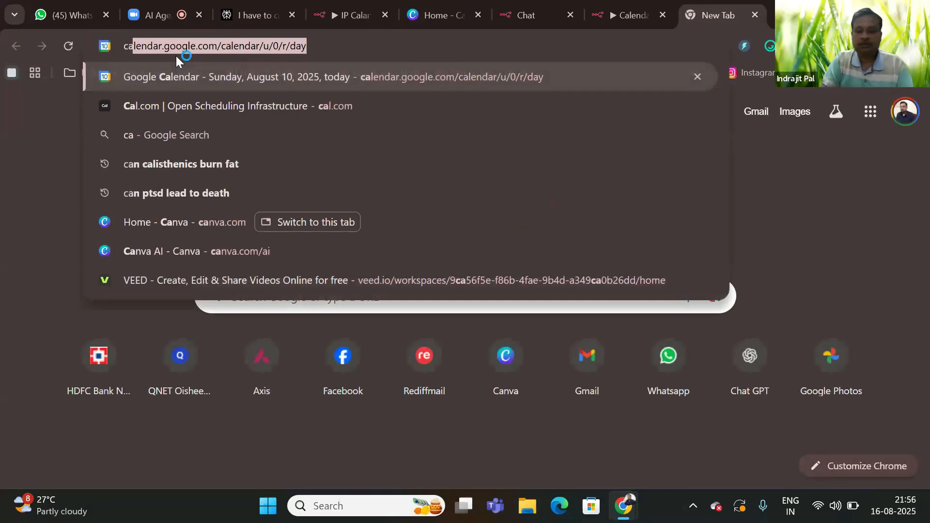
{"action": "type", "text": "lender"}
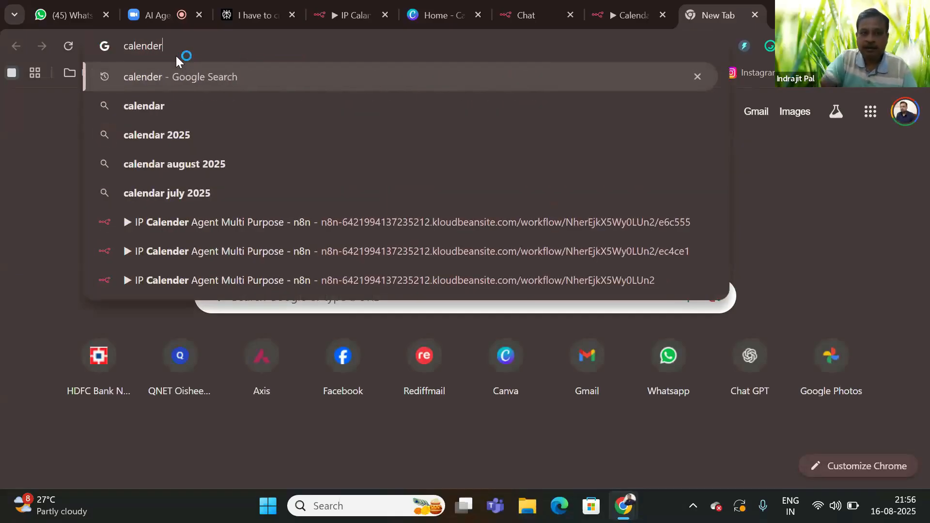
{"action": "left_click", "coordinate": [199, 135]}
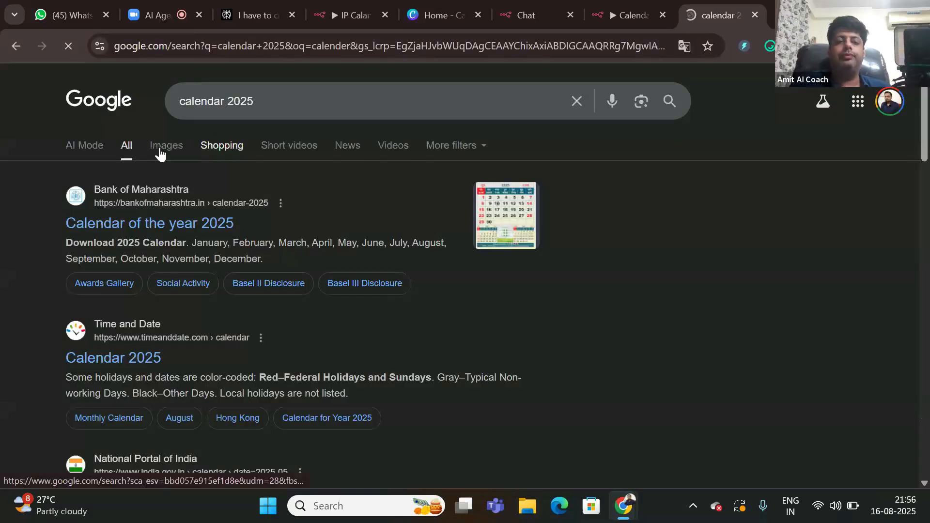
{"action": "left_click", "coordinate": [128, 224]}
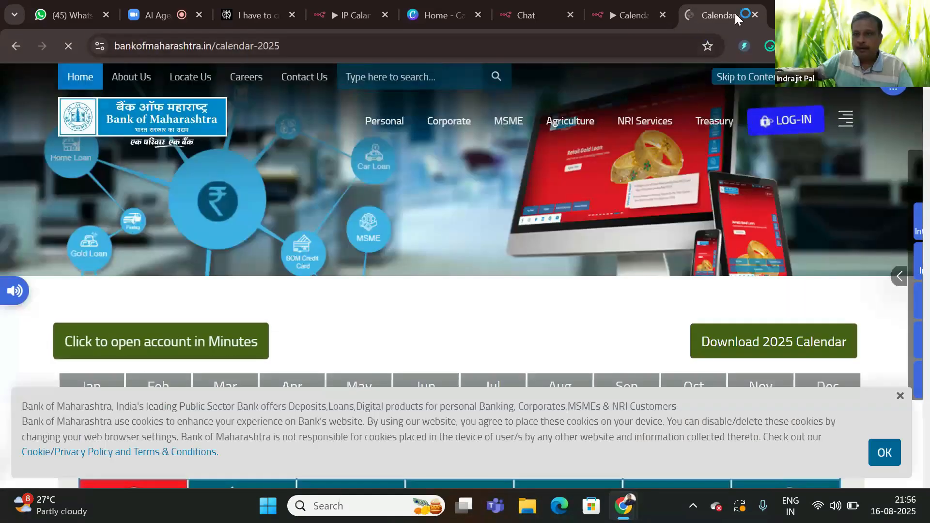
{"action": "left_click", "coordinate": [752, 16]}
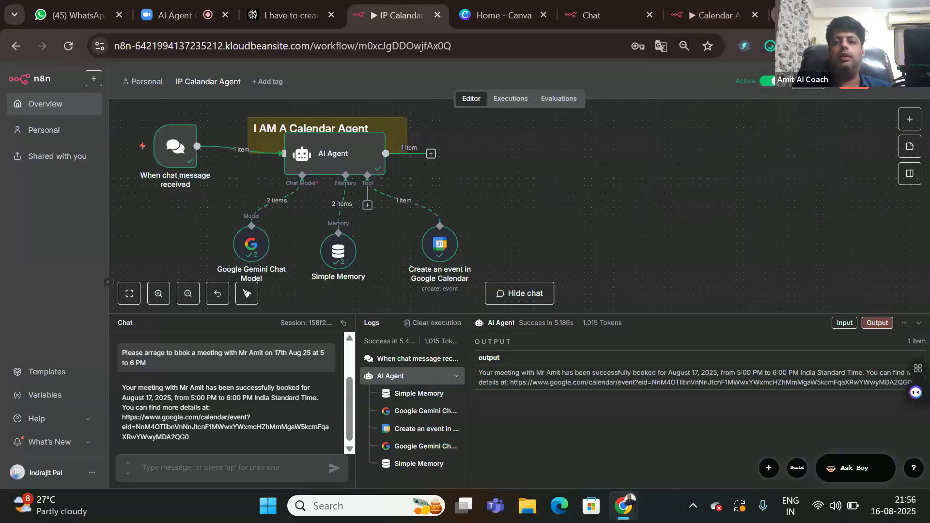
{"action": "left_click", "coordinate": [781, 15]}
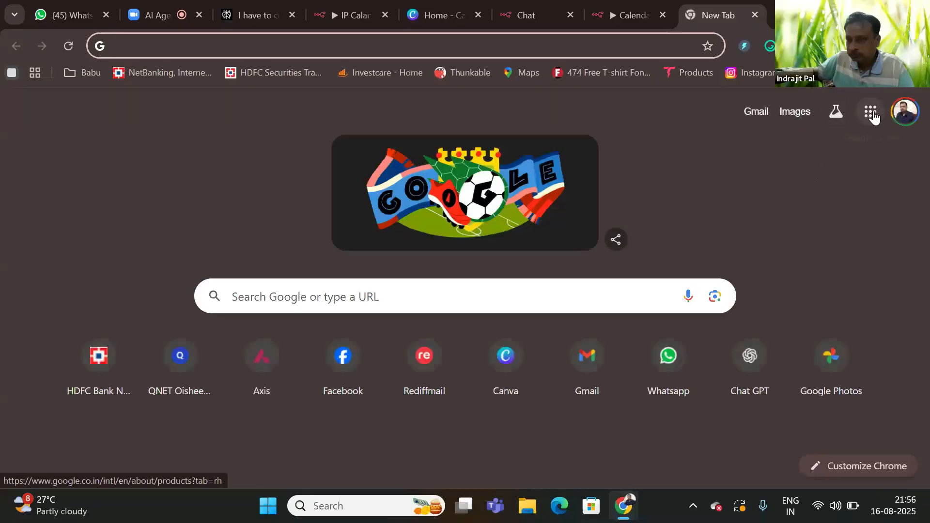
Step: Open Google Calendar and advance to August 17 to check the 5–6 PM meeting
{"action": "left_click", "coordinate": [871, 112]}
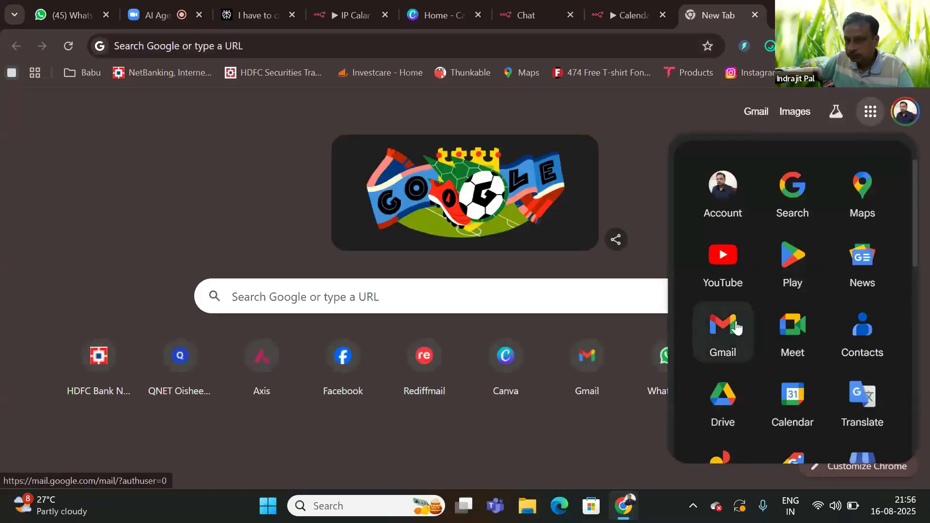
{"action": "left_click", "coordinate": [789, 397]}
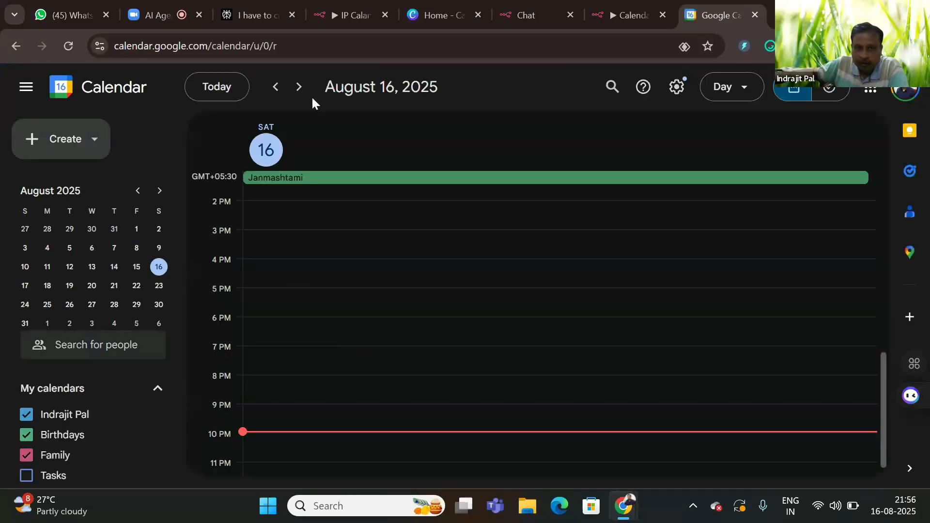
{"action": "left_click", "coordinate": [297, 88]}
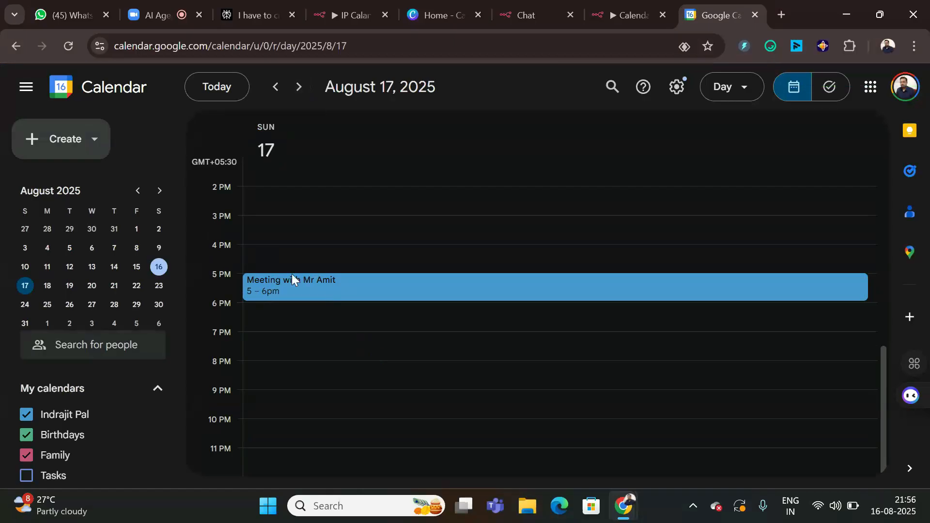
{"action": "left_click", "coordinate": [163, 11]}
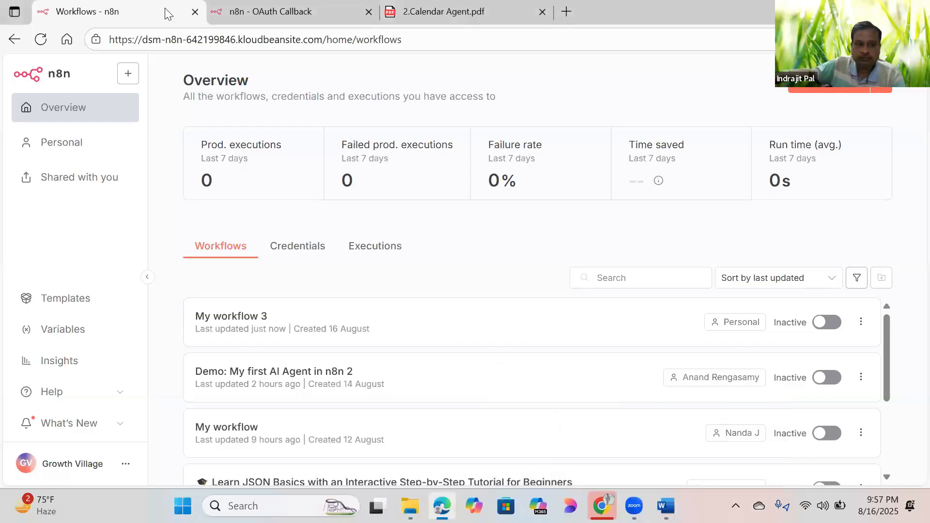
{"action": "key", "text": "alt+Tab"}
{"action": "left_click", "coordinate": [121, 17]}
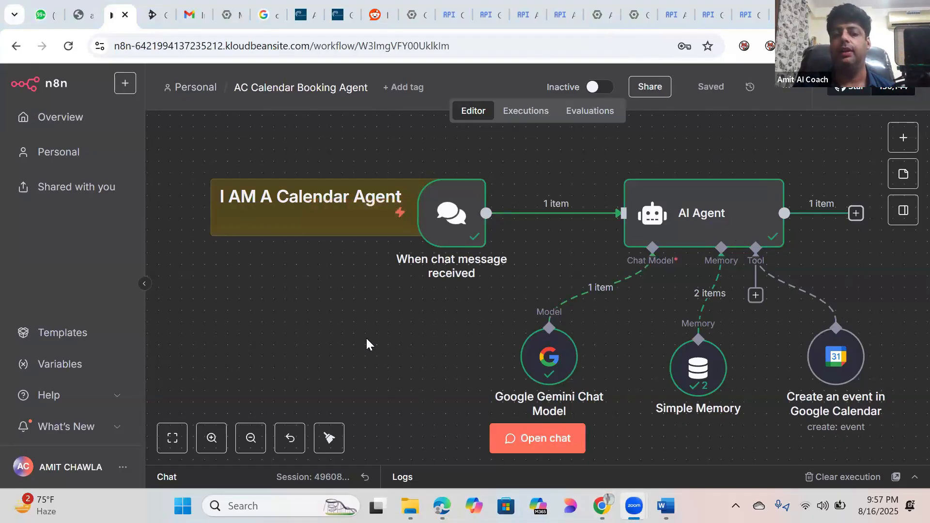
{"action": "left_click_drag", "start_coordinate": [366, 339], "coordinate": [330, 338]}
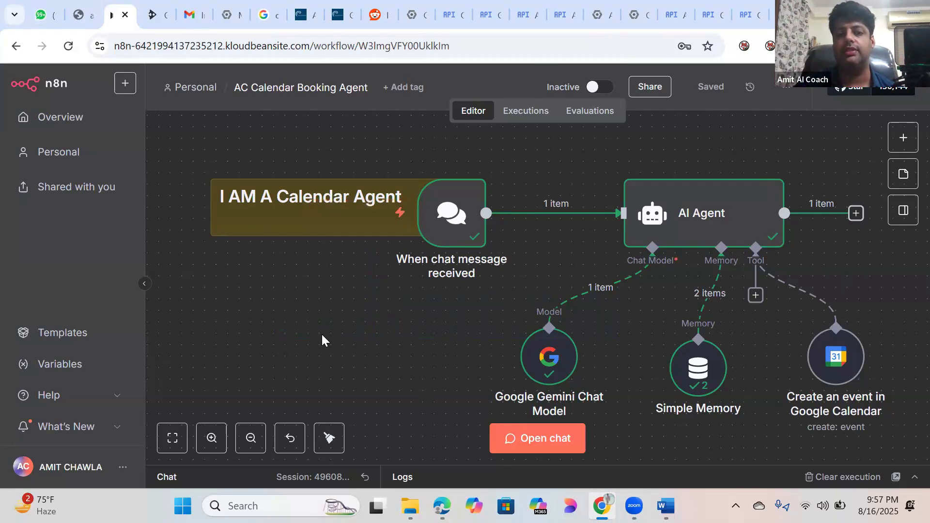
{"action": "scroll", "coordinate": [322, 339], "scroll_direction": "down", "scroll_amount": 1}
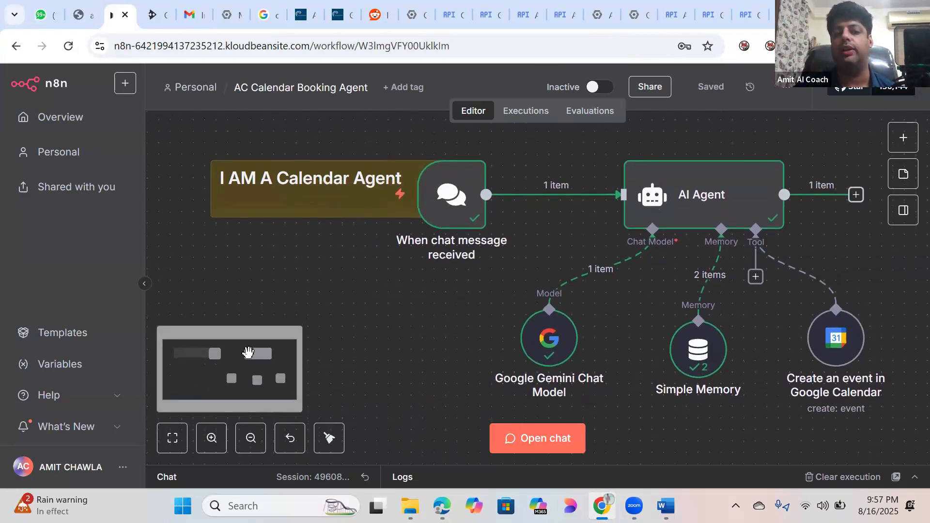
{"action": "left_click_drag", "start_coordinate": [231, 370], "coordinate": [238, 398]}
{"action": "left_click_drag", "start_coordinate": [238, 396], "coordinate": [243, 363]}
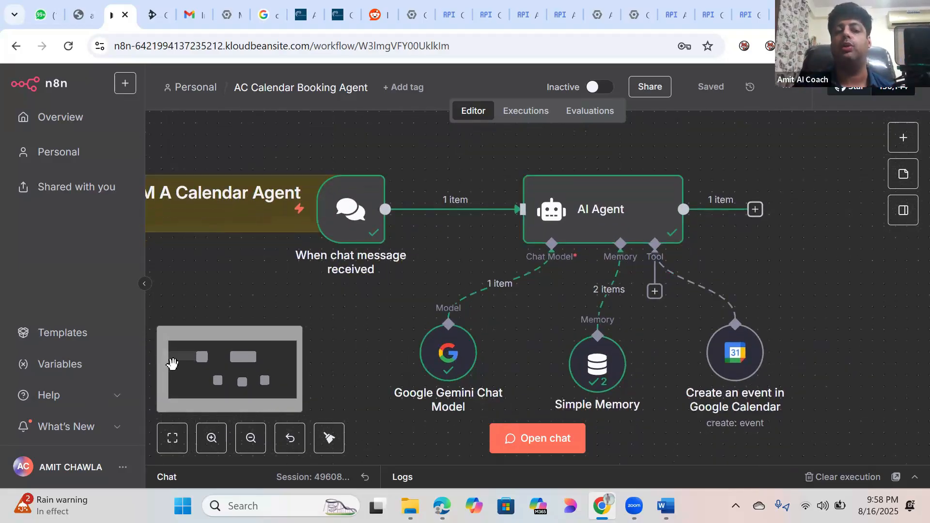
{"action": "left_click_drag", "start_coordinate": [245, 368], "coordinate": [253, 395]}
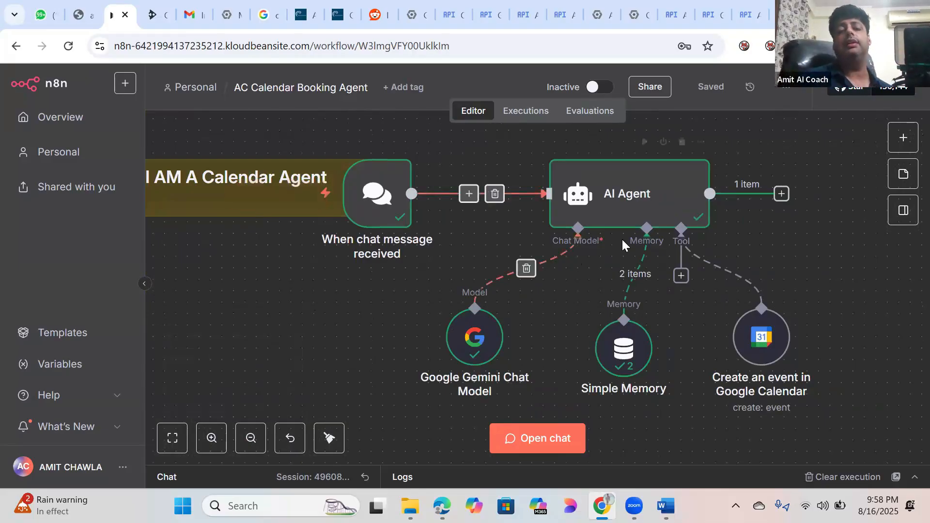
Step: Search the node panel for 'chat' and then 'agent' nodes without adding any
{"action": "left_click", "coordinate": [903, 139]}
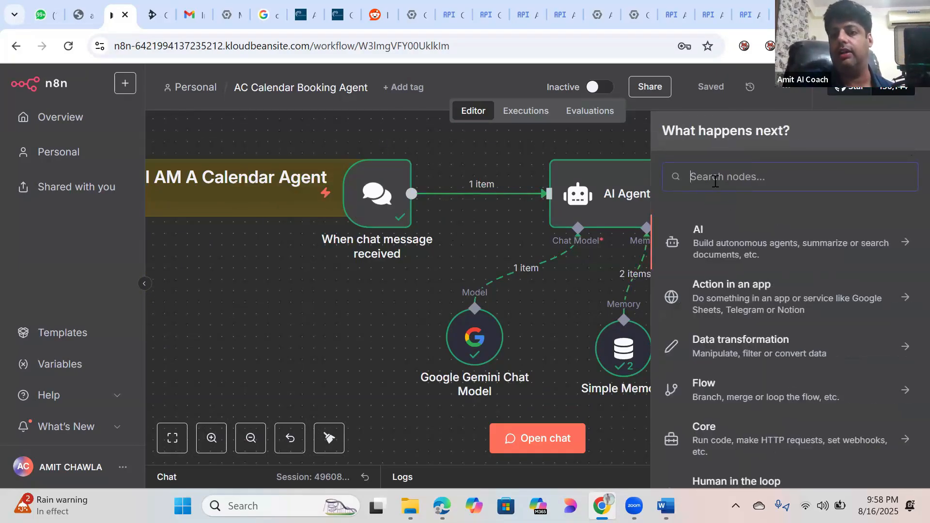
{"action": "type", "text": "chat"}
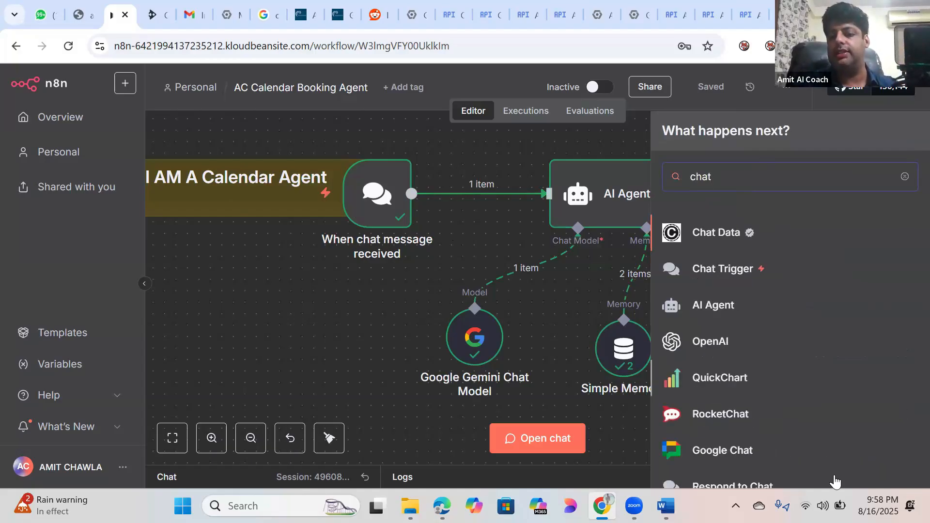
{"action": "left_click", "coordinate": [234, 310]}
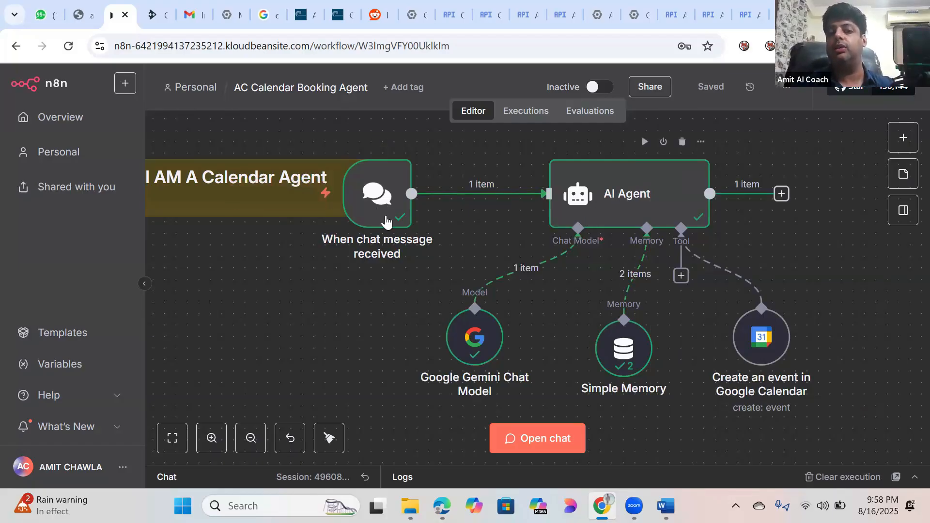
{"action": "left_click", "coordinate": [903, 138]}
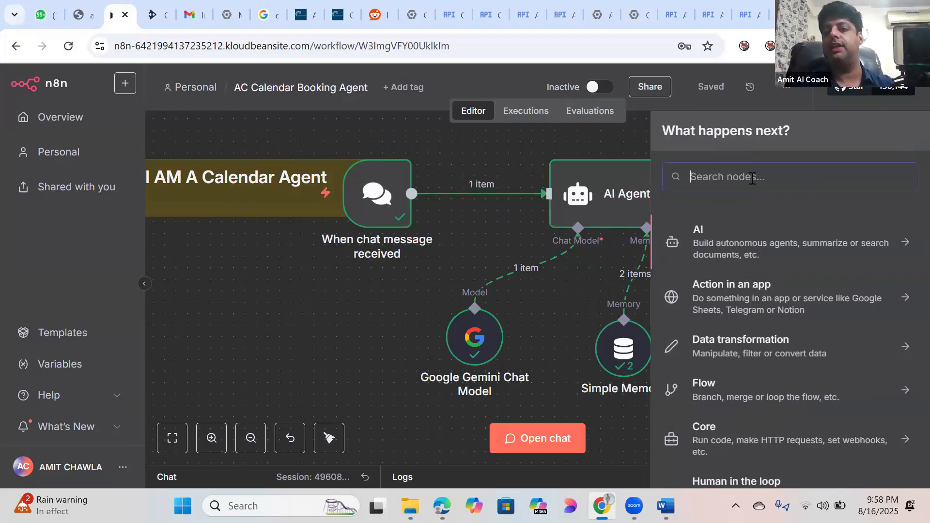
{"action": "type", "text": "agent"}
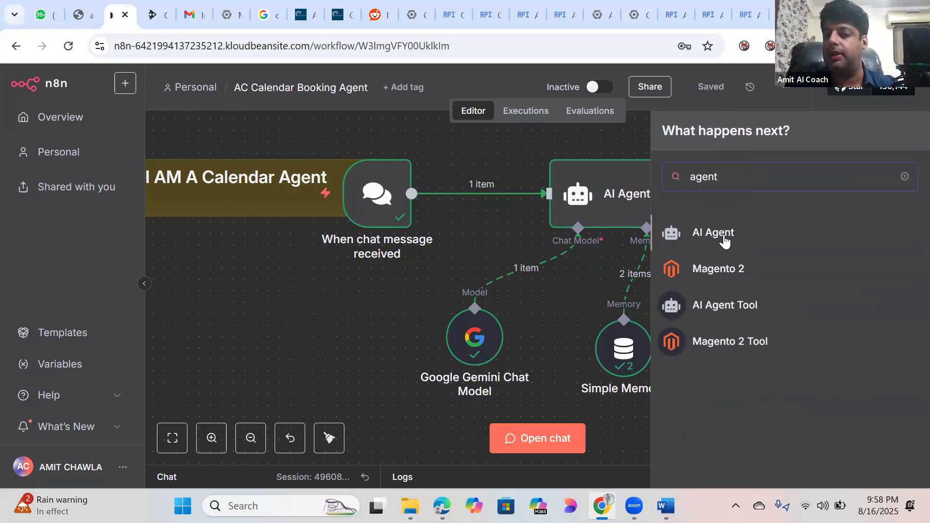
{"action": "left_click", "coordinate": [302, 287]}
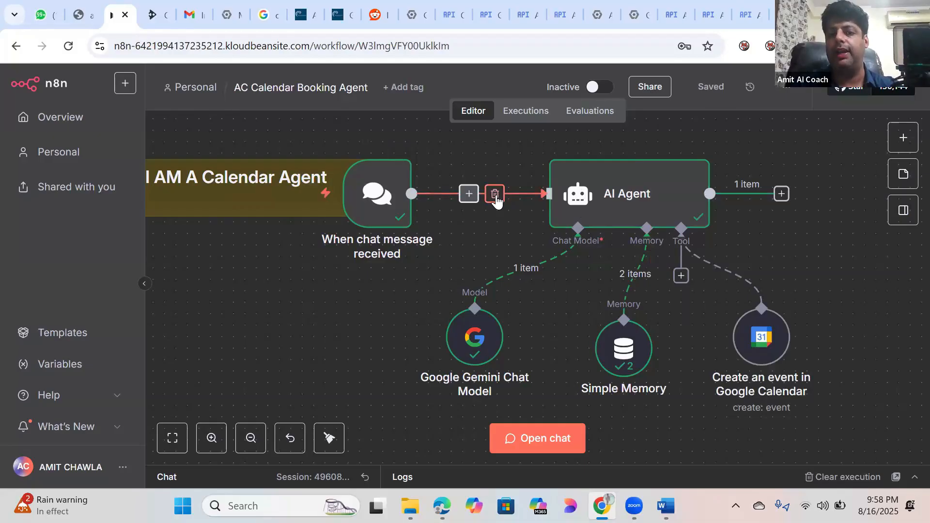
Step: Delete the agent's trigger, Gemini and Simple Memory links, then reconnect Gemini and the chat trigger
{"action": "left_click", "coordinate": [495, 193]}
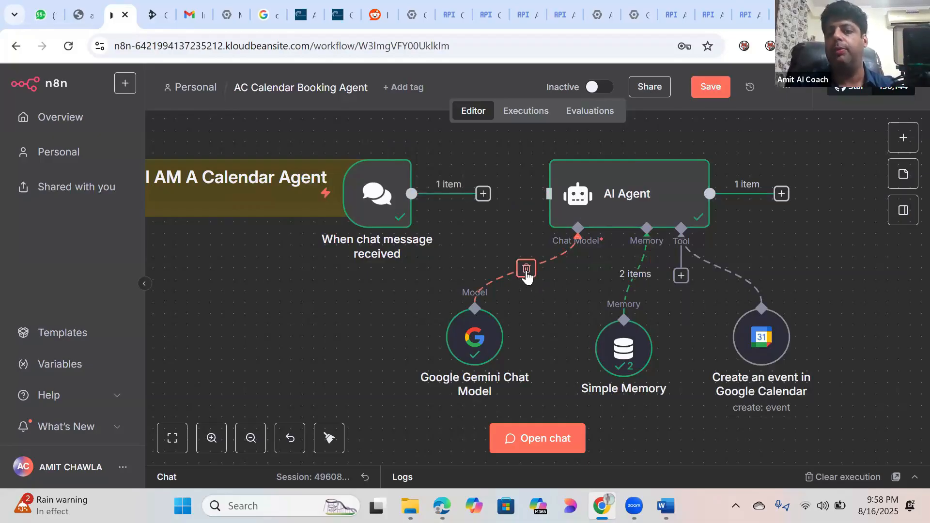
{"action": "left_click", "coordinate": [526, 269]}
{"action": "left_click", "coordinate": [636, 272]}
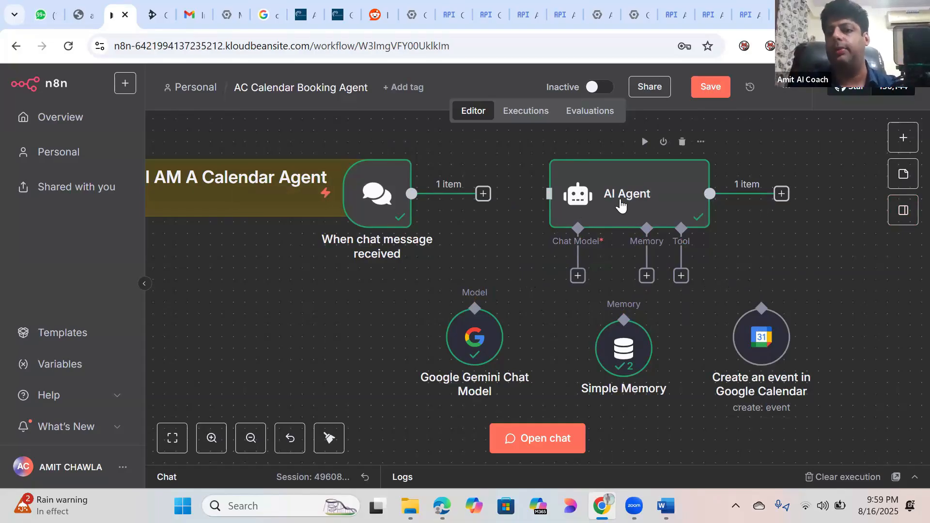
{"action": "left_click", "coordinate": [902, 138]}
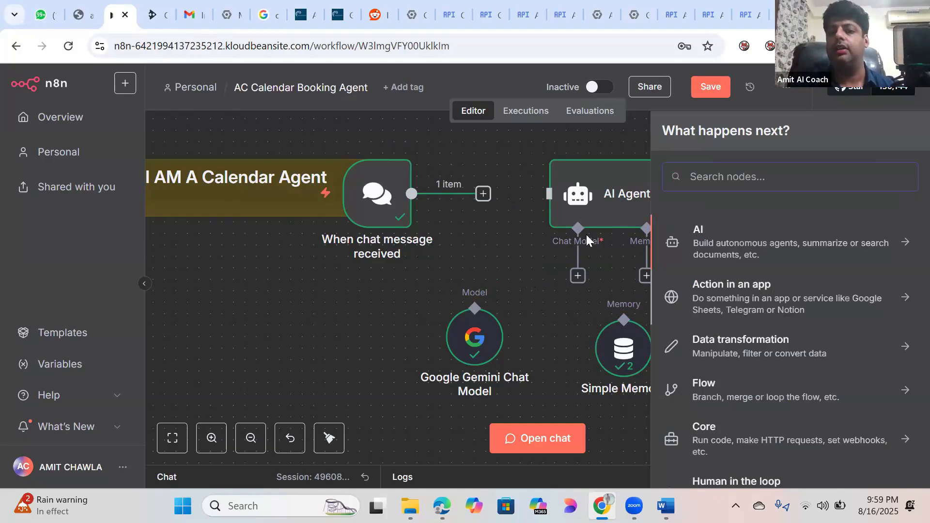
{"action": "left_click", "coordinate": [559, 329]}
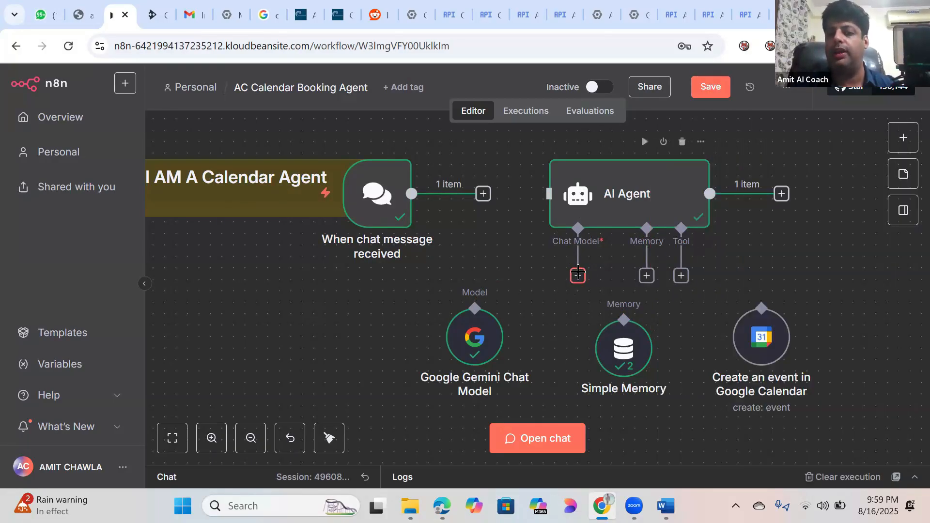
{"action": "left_click_drag", "start_coordinate": [578, 273], "coordinate": [476, 304]}
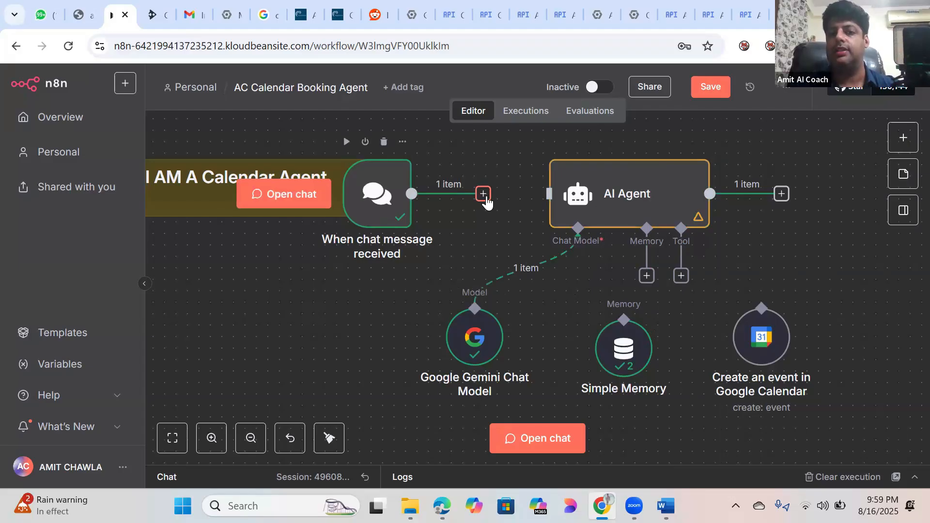
{"action": "left_click_drag", "start_coordinate": [486, 199], "coordinate": [549, 194]}
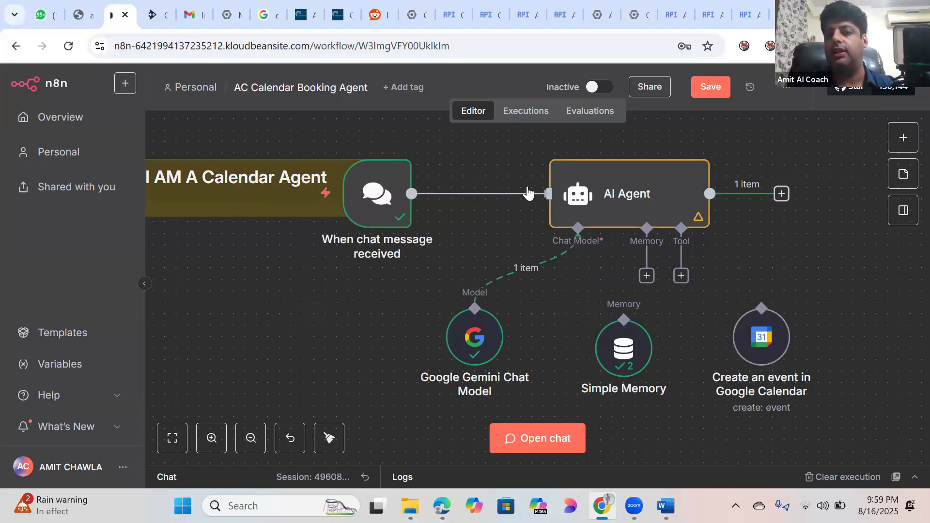
Step: Search the agent's tools list for 'memory', then 'simple', without adding anything
{"action": "left_click", "coordinate": [681, 277]}
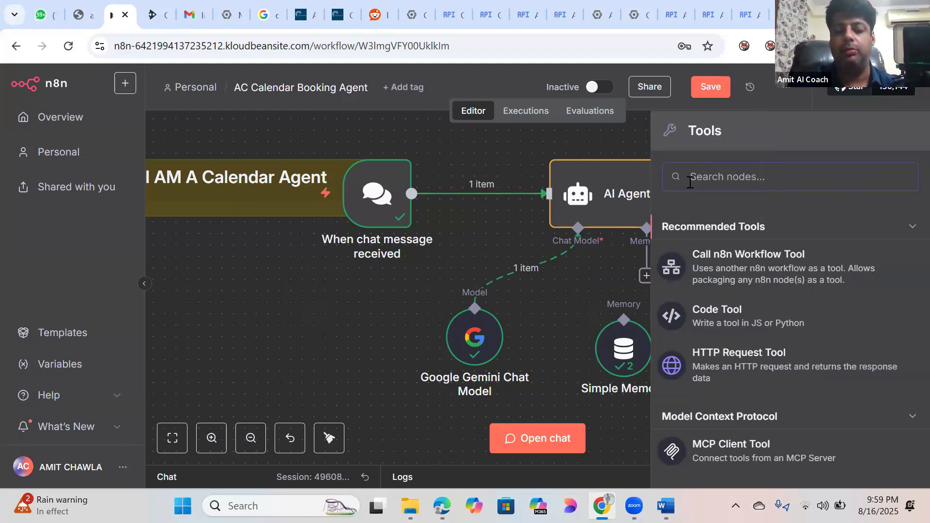
{"action": "type", "text": "memory"}
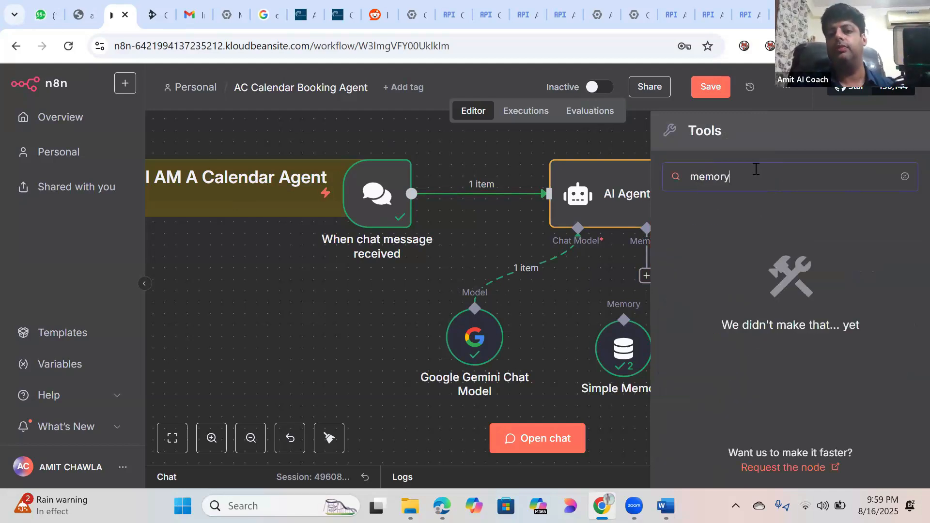
{"action": "key", "text": "BackSpace"}
{"action": "key", "text": "BackSpace"}
{"action": "key", "text": "BackSpace"}
{"action": "key", "text": "BackSpace"}
{"action": "key", "text": "BackSpace"}
{"action": "key", "text": "BackSpace"}
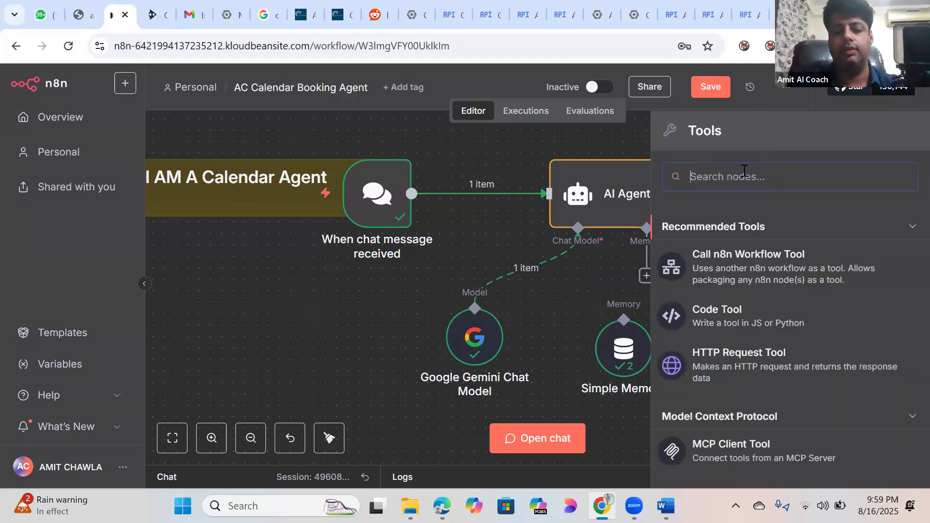
{"action": "type", "text": "simple"}
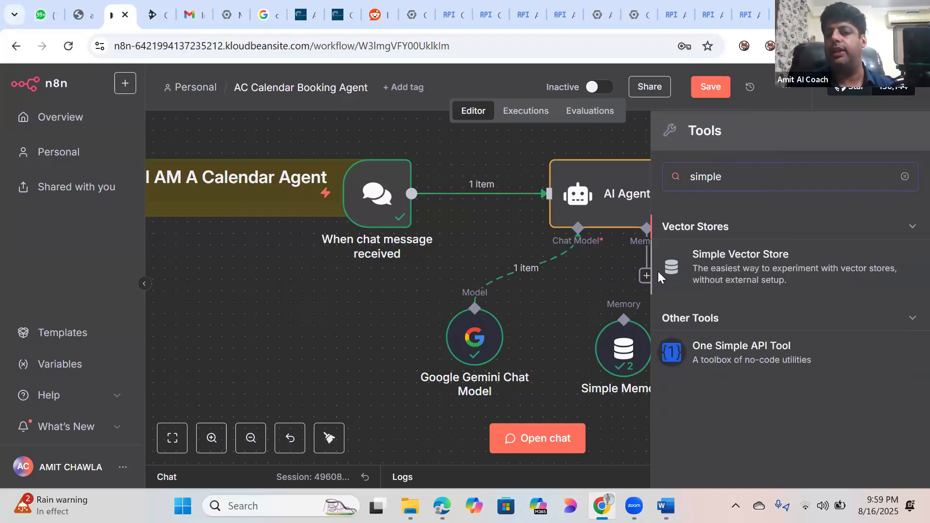
{"action": "left_click", "coordinate": [581, 314]}
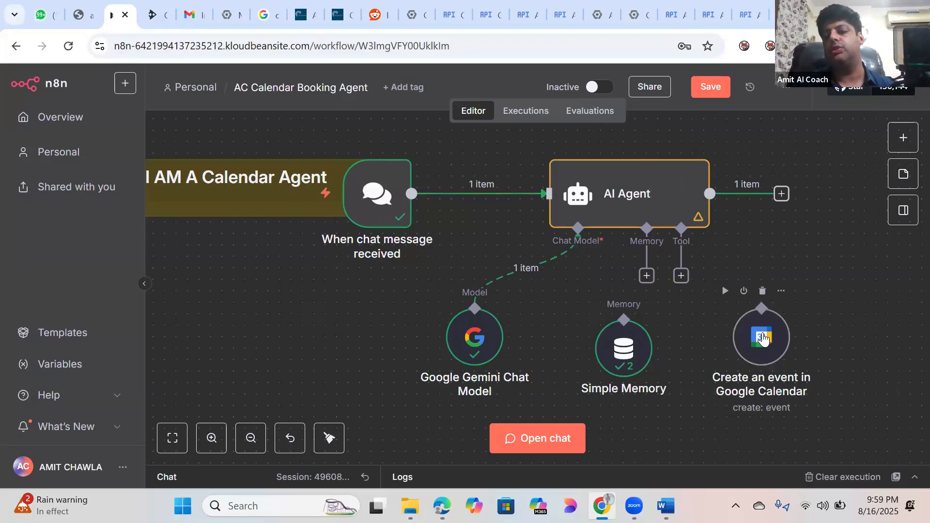
Step: Search the node panel for 'goo' and browse the Google results without adding a node
{"action": "left_click", "coordinate": [903, 138]}
{"action": "type", "text": "gog"}
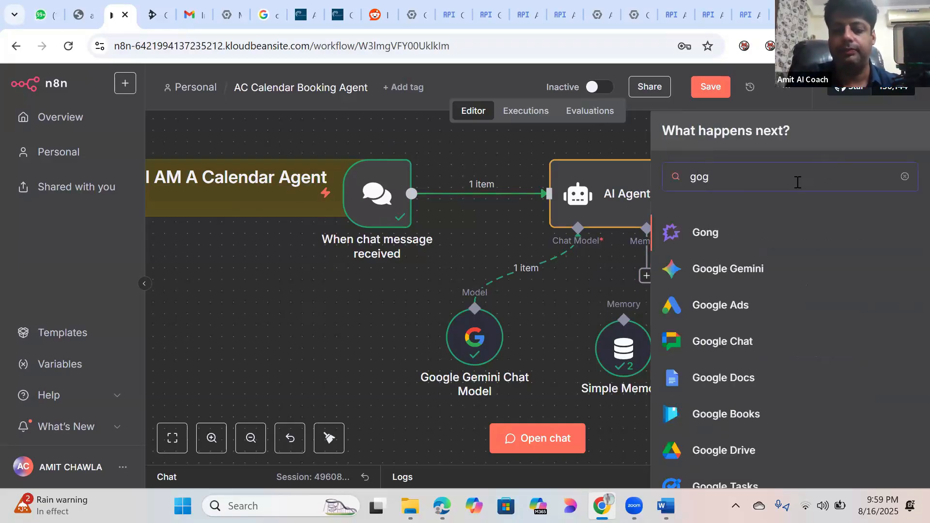
{"action": "key", "text": "BackSpace"}
{"action": "type", "text": "oogle"}
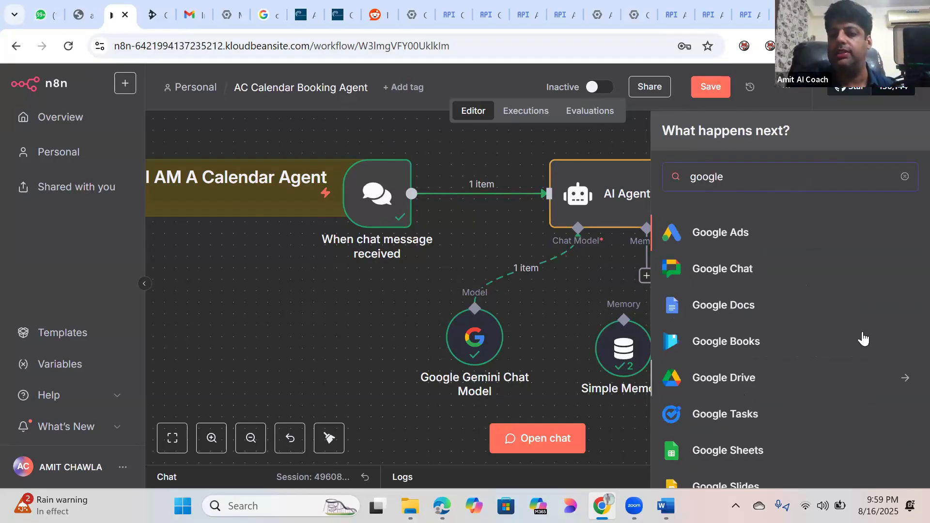
{"action": "scroll", "coordinate": [887, 289], "scroll_direction": "down", "scroll_amount": 5}
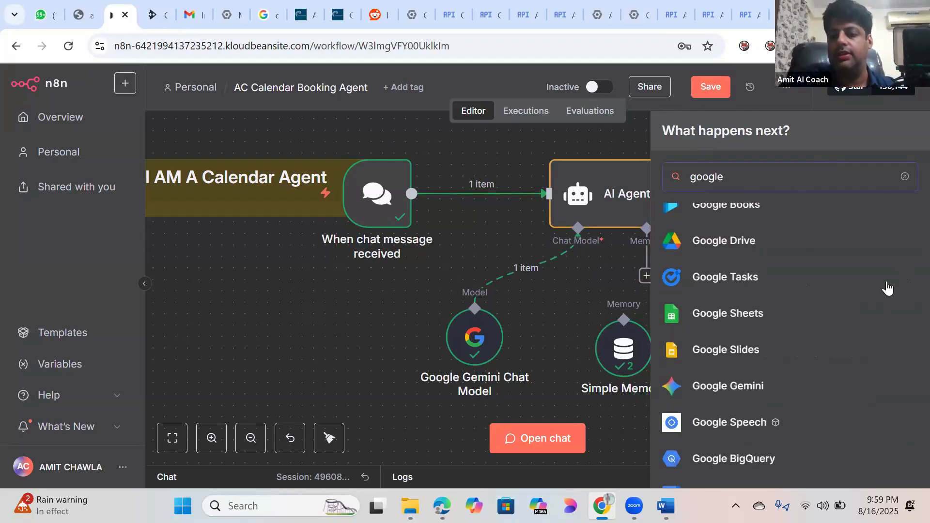
{"action": "scroll", "coordinate": [887, 289], "scroll_direction": "down", "scroll_amount": 5}
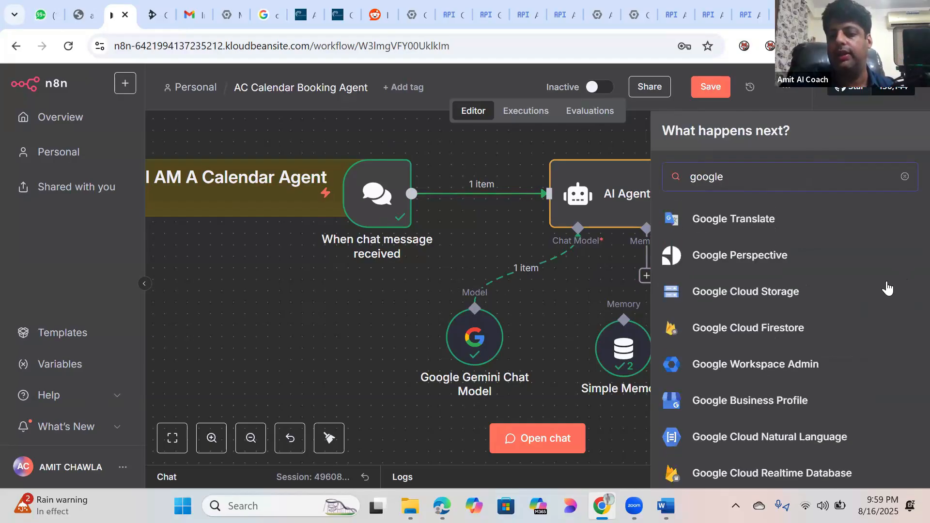
{"action": "scroll", "coordinate": [887, 289], "scroll_direction": "up", "scroll_amount": 8}
{"action": "scroll", "coordinate": [887, 289], "scroll_direction": "up", "scroll_amount": 2}
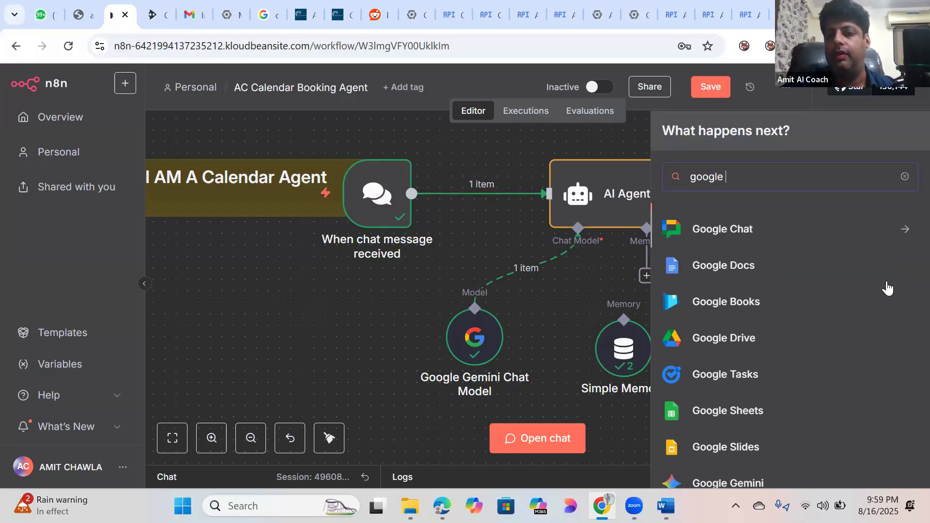
{"action": "scroll", "coordinate": [888, 289], "scroll_direction": "down", "scroll_amount": 3}
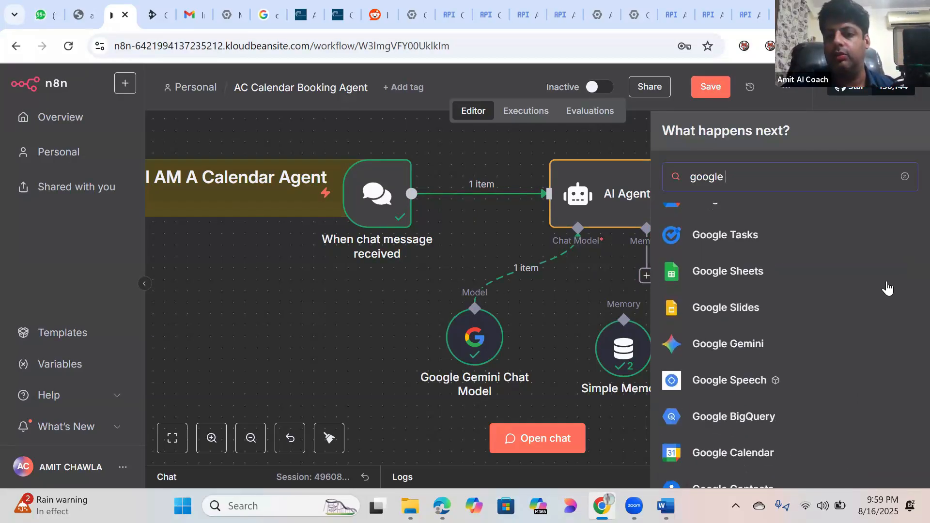
{"action": "scroll", "coordinate": [888, 288], "scroll_direction": "down", "scroll_amount": 3}
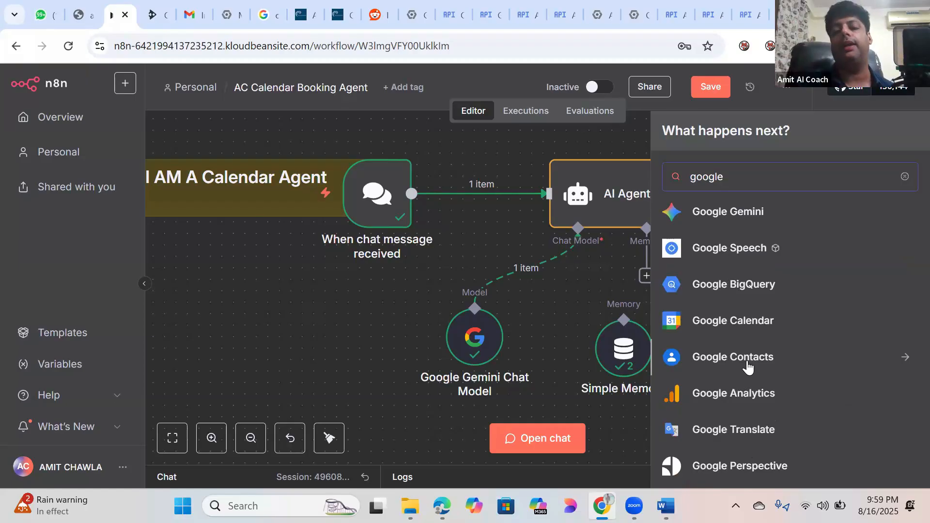
{"action": "left_click", "coordinate": [556, 312]}
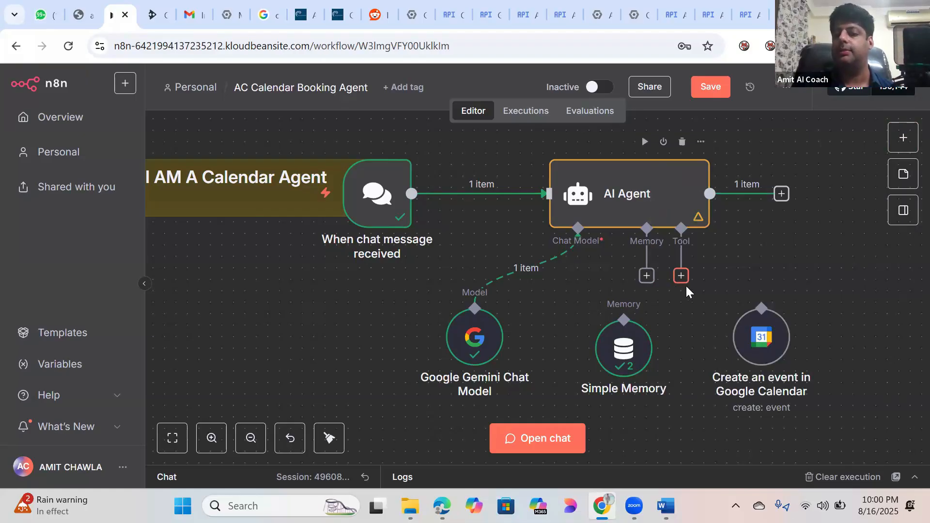
Step: Reattach Google Calendar as the tool and Simple Memory as memory, then tidy the node row
{"action": "left_click_drag", "start_coordinate": [749, 297], "coordinate": [761, 310]}
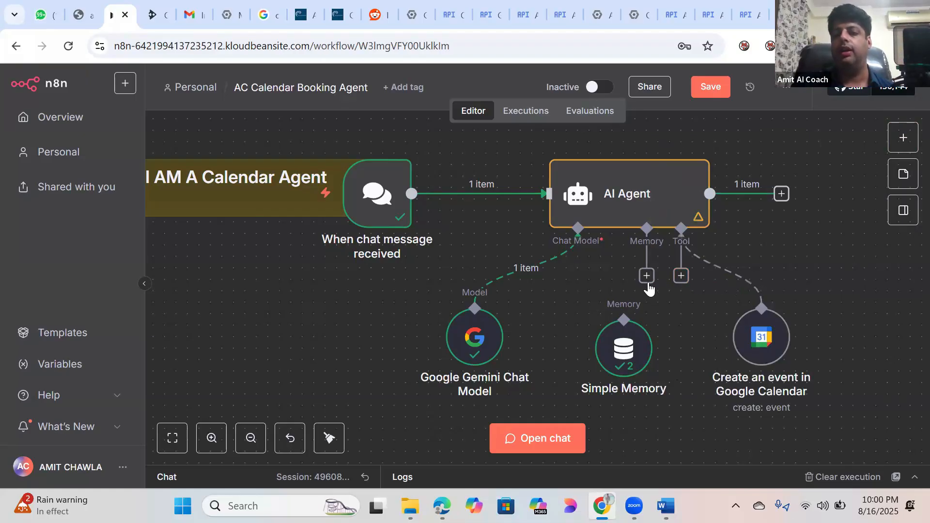
{"action": "left_click_drag", "start_coordinate": [647, 276], "coordinate": [624, 318]}
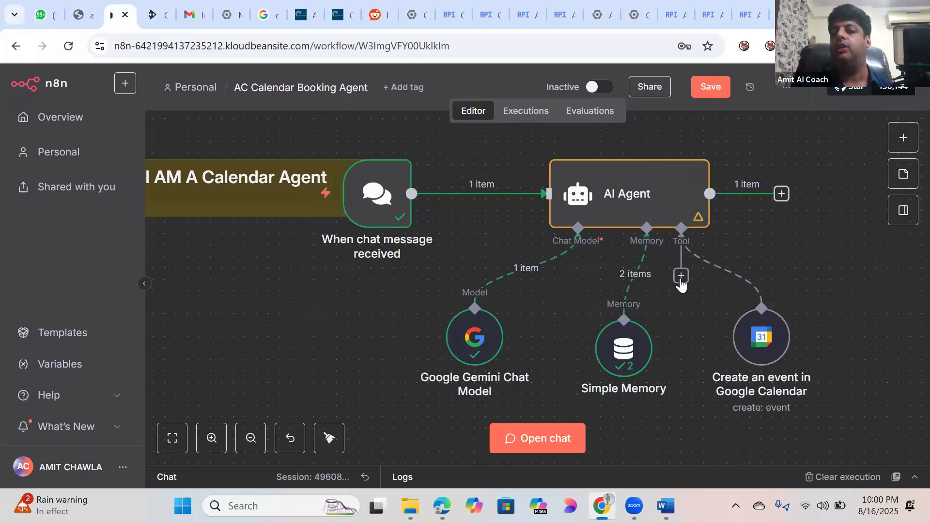
{"action": "left_click_drag", "start_coordinate": [757, 332], "coordinate": [792, 320]}
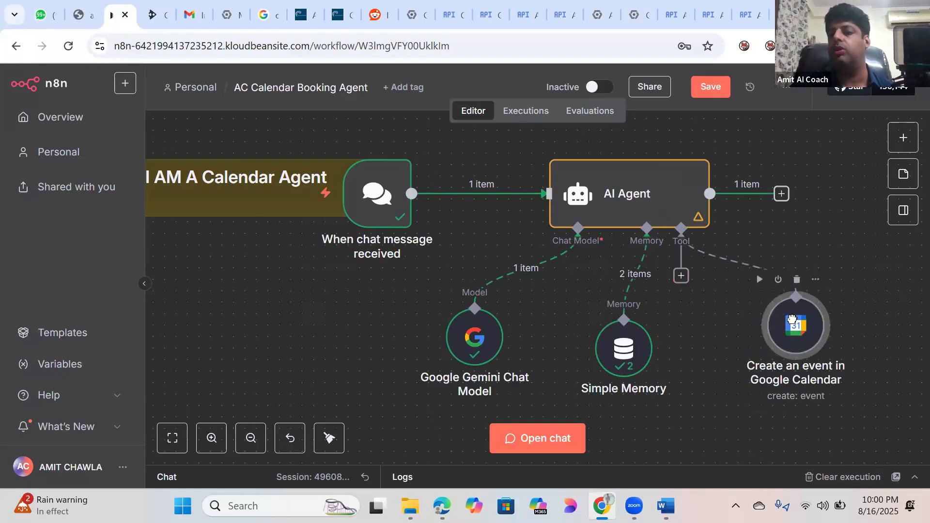
{"action": "left_click_drag", "start_coordinate": [492, 355], "coordinate": [421, 356]}
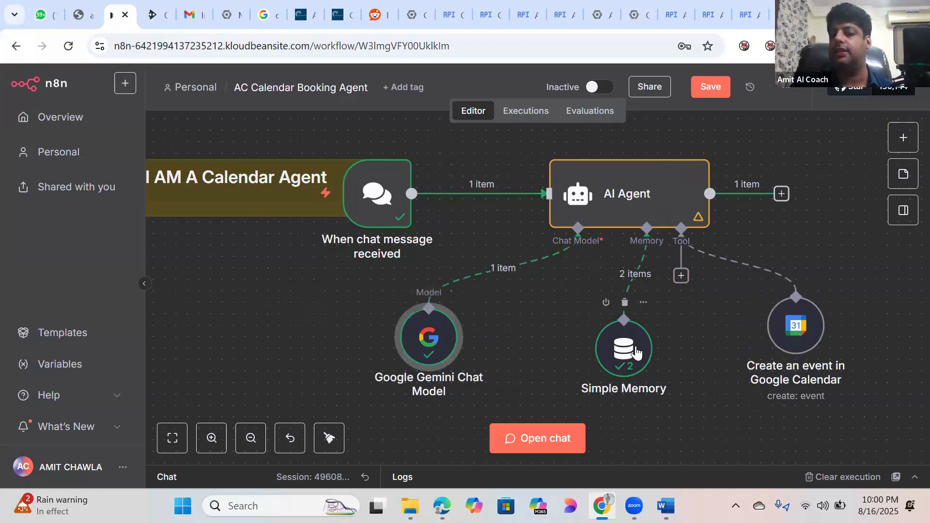
{"action": "left_click_drag", "start_coordinate": [635, 354], "coordinate": [618, 359]}
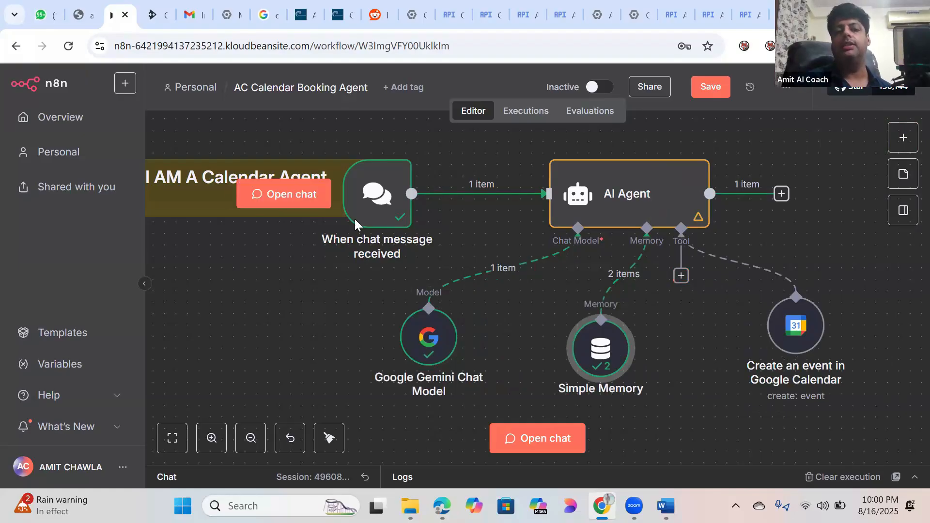
{"action": "left_click", "coordinate": [385, 196]}
{"action": "double_click", "coordinate": [384, 194]}
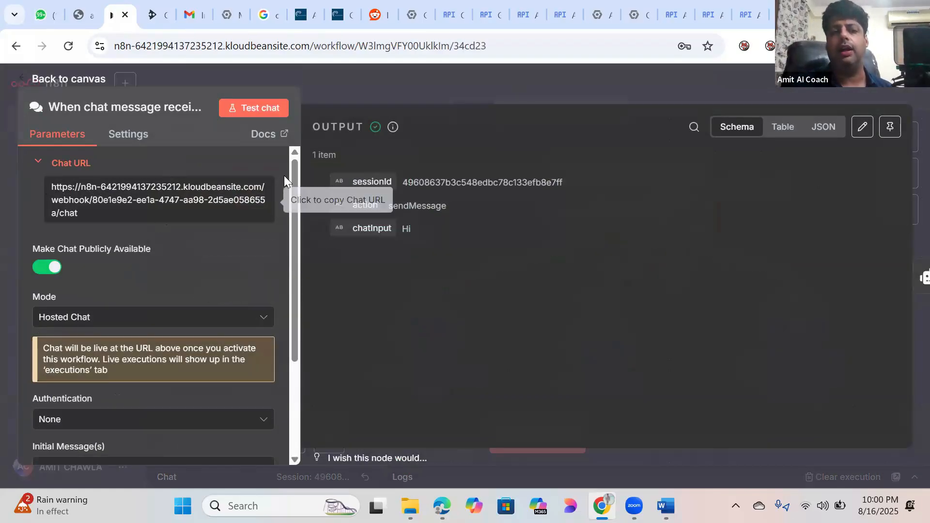
{"action": "left_click_drag", "start_coordinate": [293, 199], "coordinate": [292, 297]}
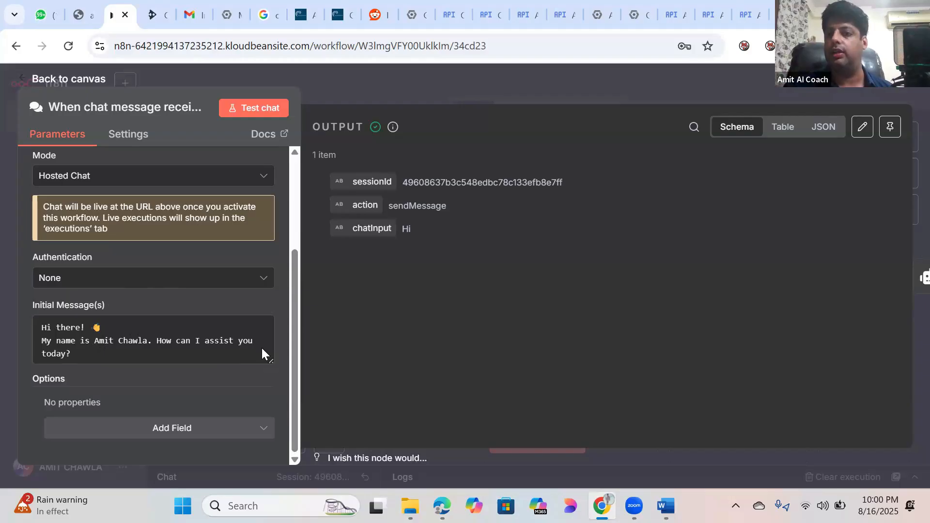
{"action": "left_click_drag", "start_coordinate": [89, 357], "coordinate": [37, 322]}
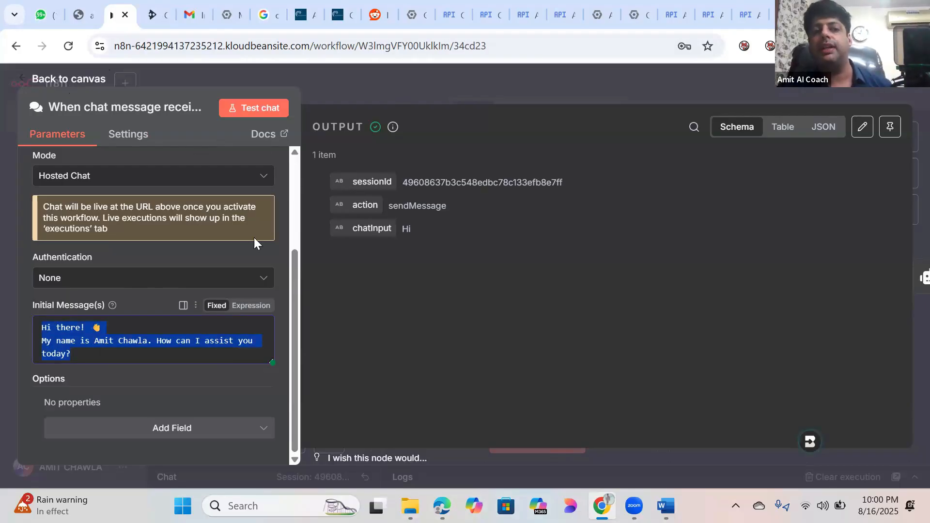
{"action": "left_click", "coordinate": [58, 77]}
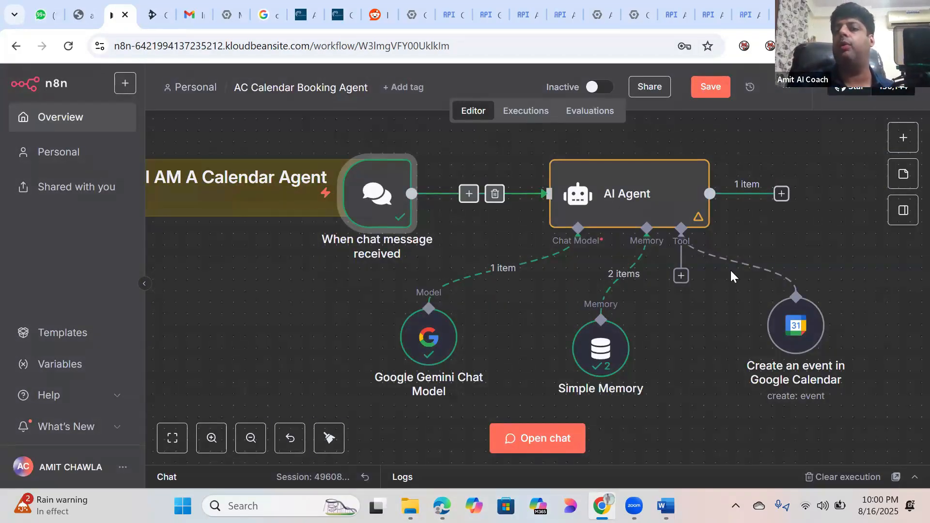
Step: Save the AC Calendar Booking Agent workflow, briefly switch windows, and return to the editor
{"action": "left_click", "coordinate": [701, 87]}
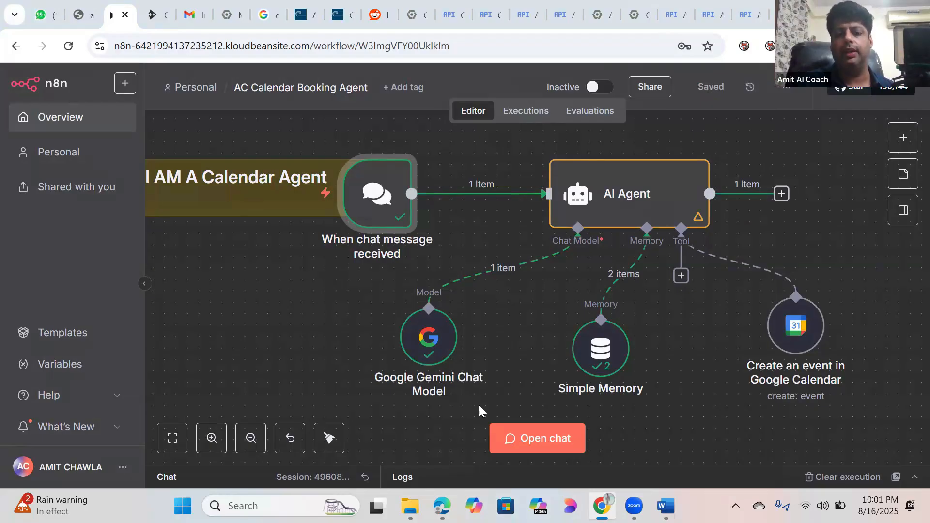
{"action": "left_click", "coordinate": [602, 506]}
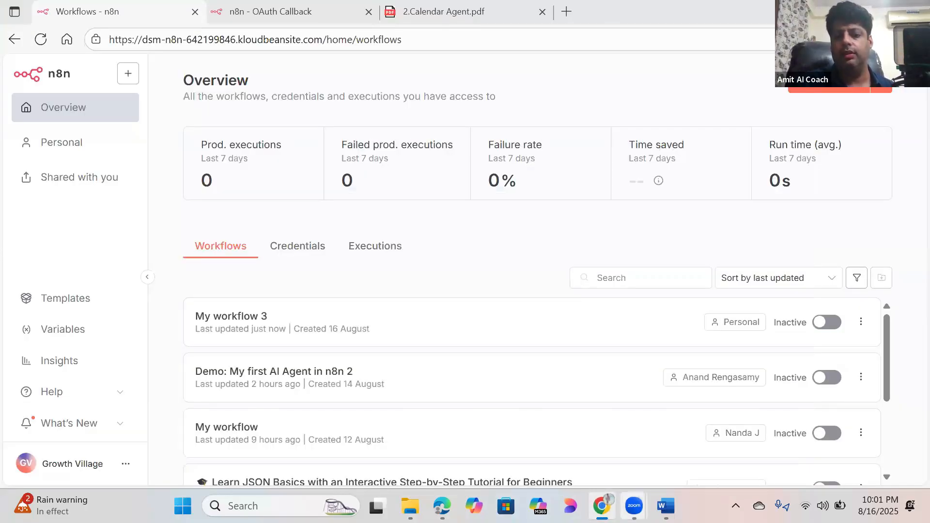
{"action": "left_click", "coordinate": [602, 505]}
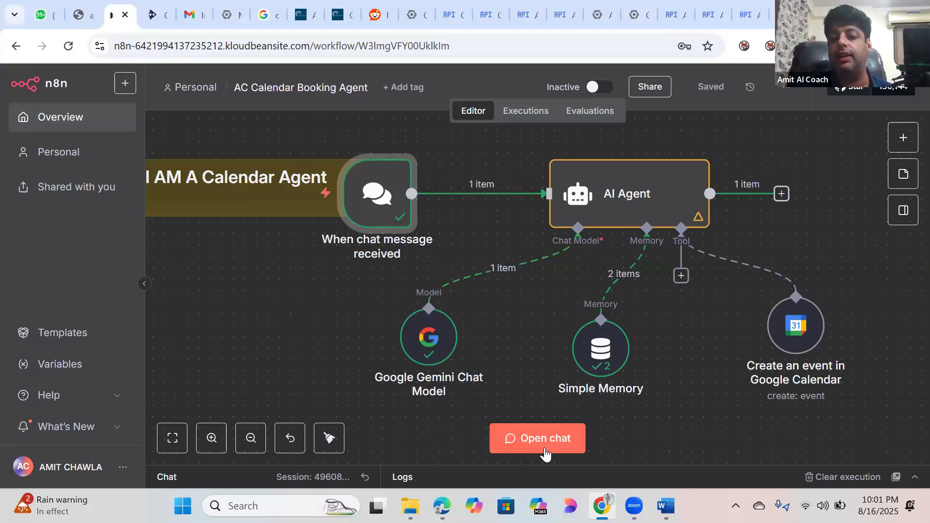
Step: Open the AI Agent node and scroll to its 'Persona & Tone' System Message under Options
{"action": "double_click", "coordinate": [610, 222]}
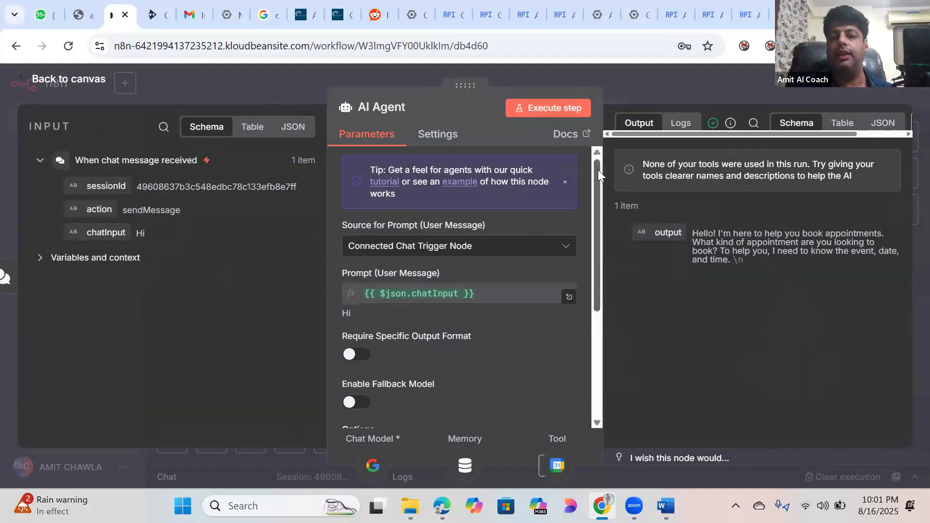
{"action": "left_click_drag", "start_coordinate": [598, 170], "coordinate": [593, 294]}
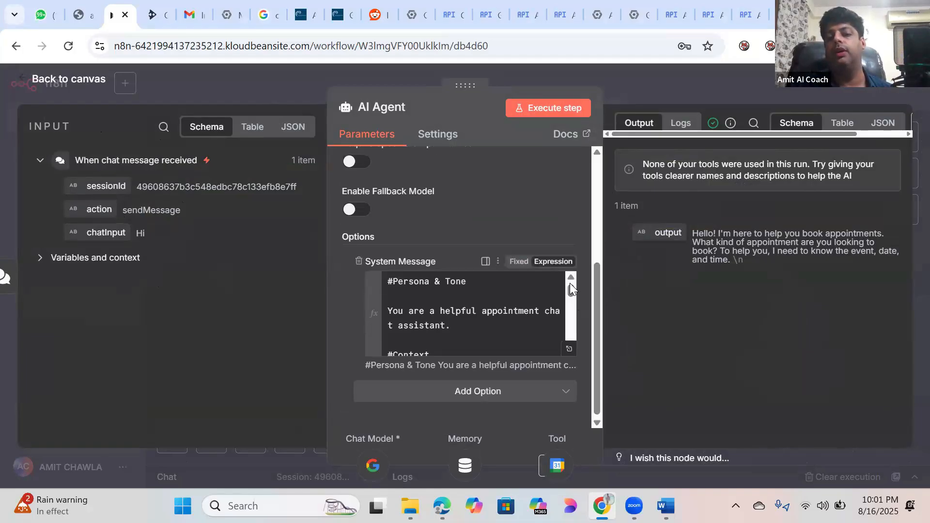
{"action": "left_click_drag", "start_coordinate": [572, 292], "coordinate": [570, 272]}
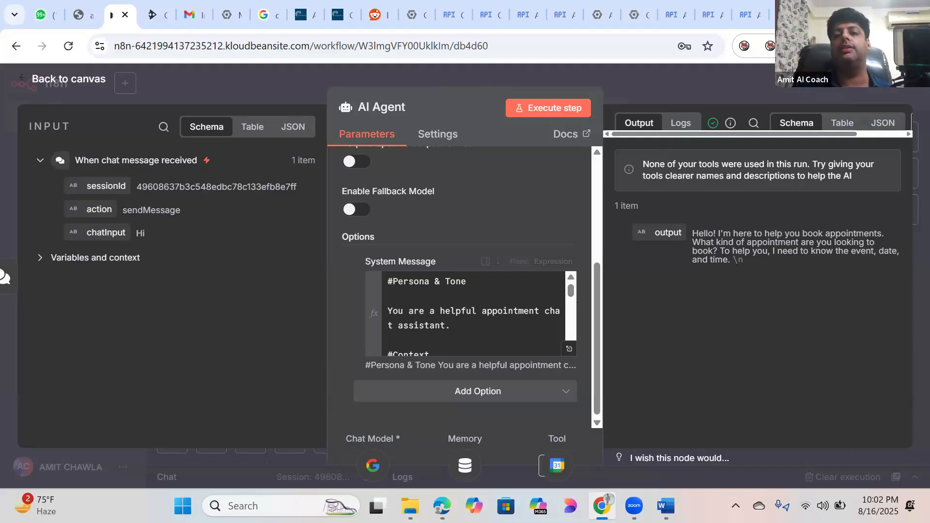
Step: In a new tab, search 'chatgpt 4' and follow the OpenAI GPT-4 page through to ChatGPT
{"action": "key", "text": "ctrl+t"}
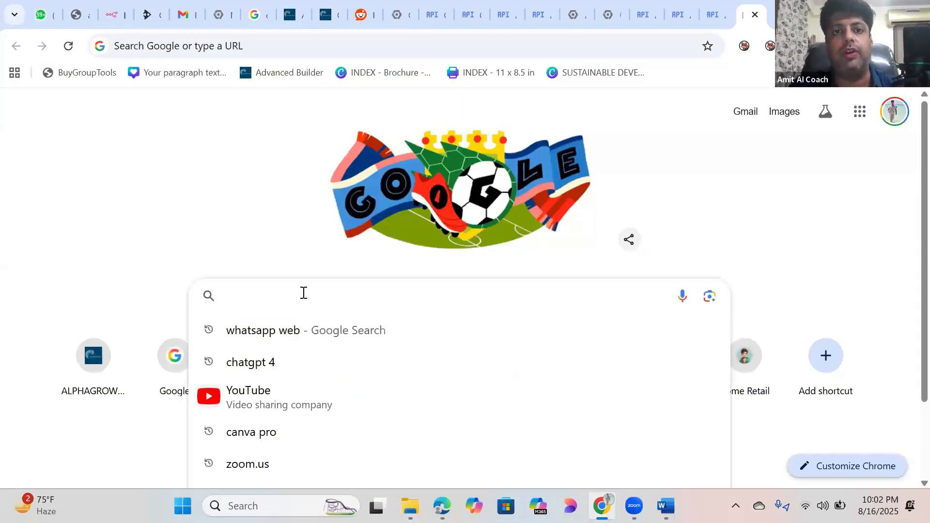
{"action": "type", "text": "c"}
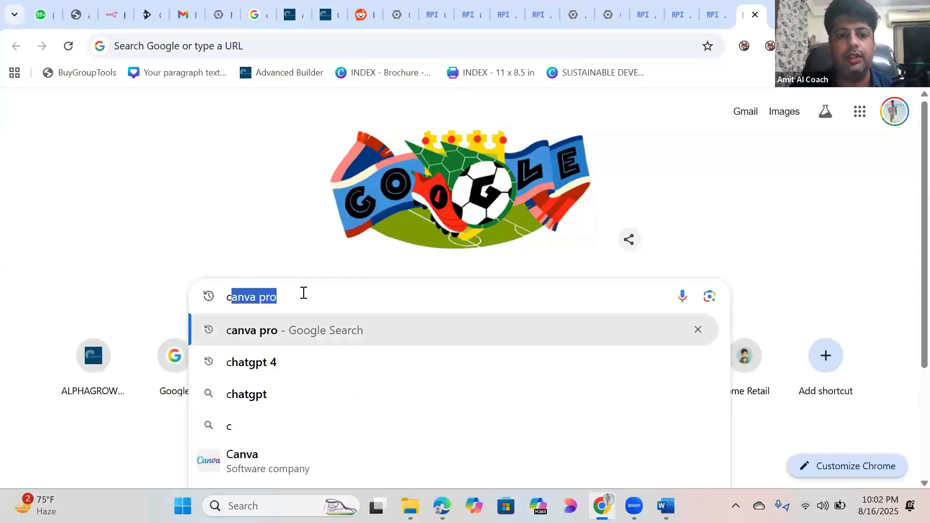
{"action": "left_click", "coordinate": [287, 374]}
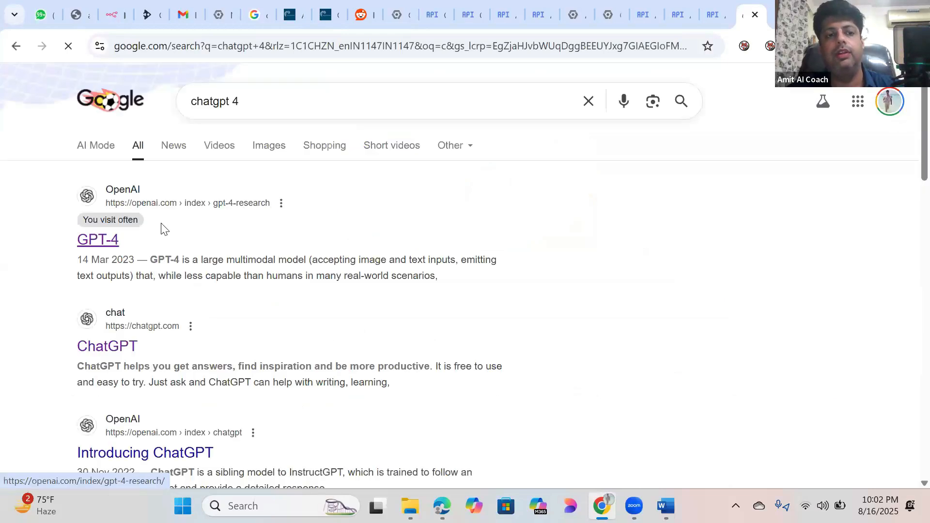
{"action": "left_click", "coordinate": [128, 202]}
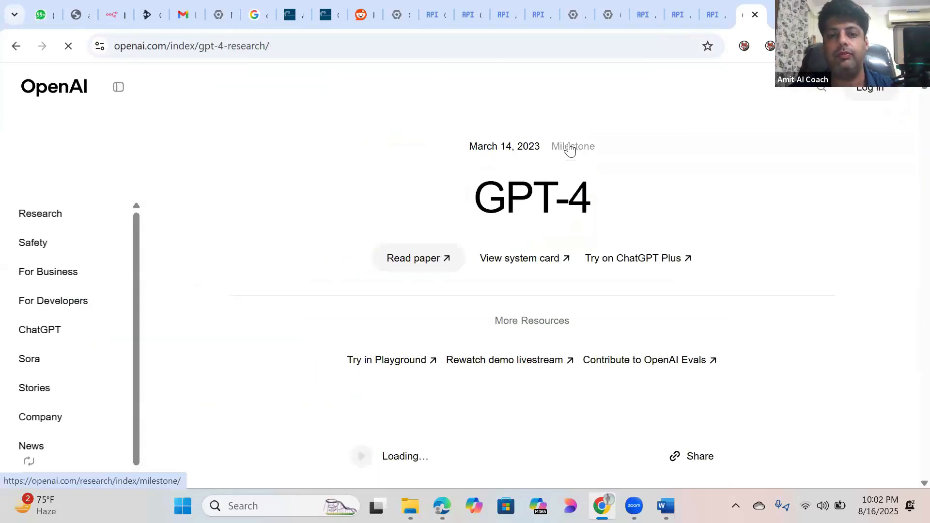
{"action": "left_click", "coordinate": [634, 270]}
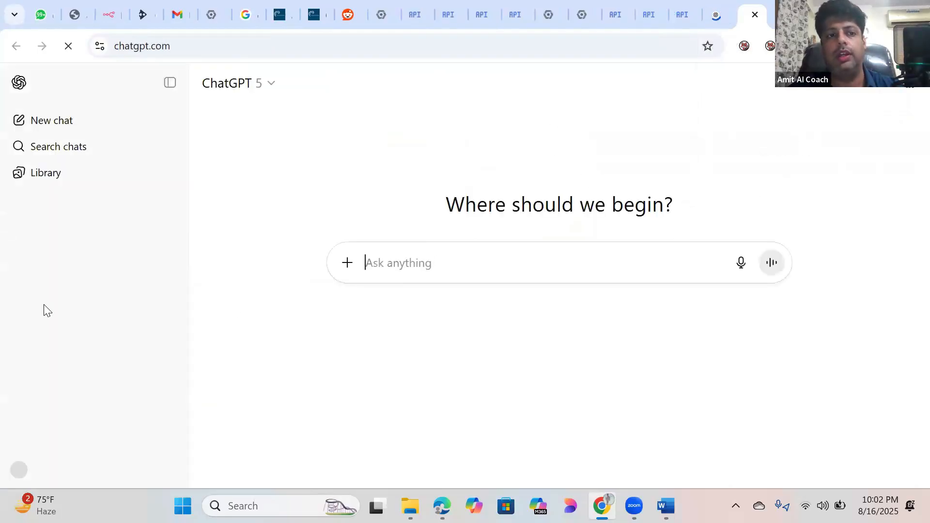
Step: Close the extra GPT-4 research page and open the ChatGPT project
{"action": "left_click", "coordinate": [720, 16]}
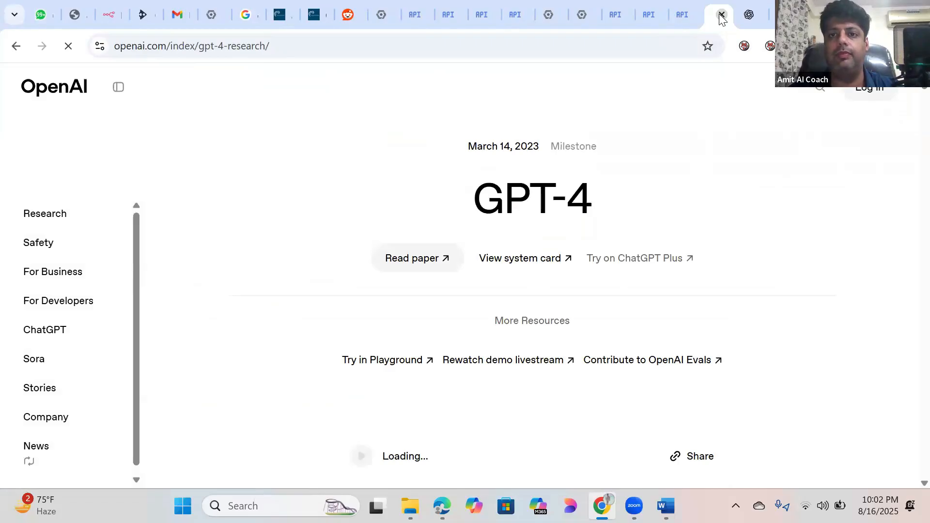
{"action": "left_click", "coordinate": [722, 17]}
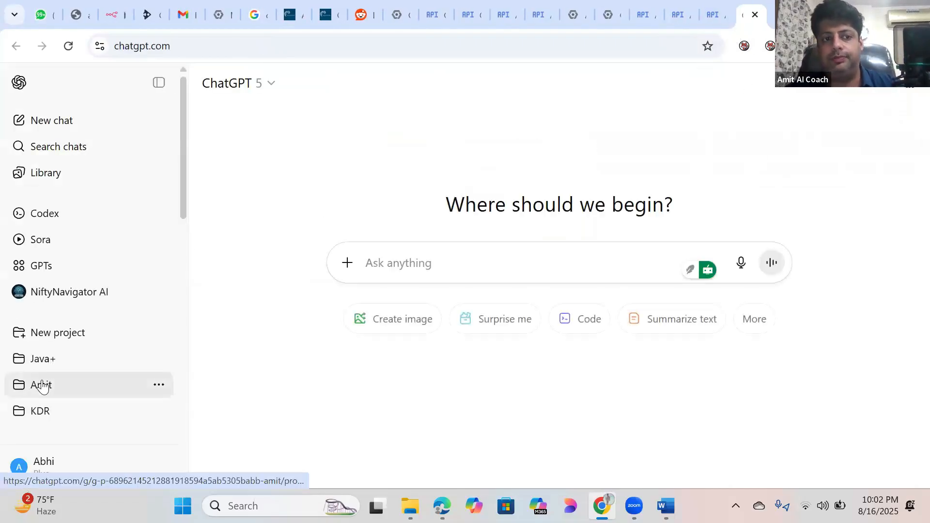
{"action": "double_click", "coordinate": [42, 386]}
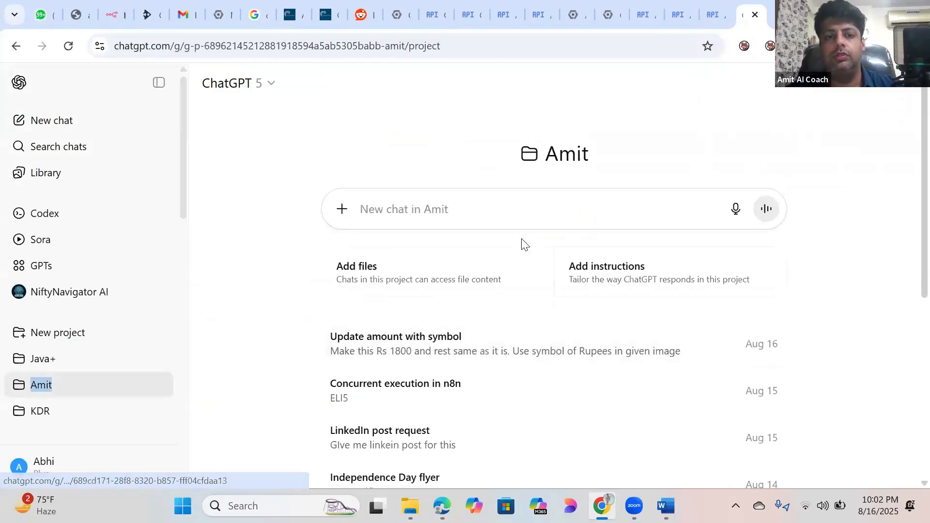
Step: In a new project chat, send 'I want you to act as a calendar agent. Give me system prompt for N8N'
{"action": "left_click", "coordinate": [452, 211]}
{"action": "type", "text": "I"}
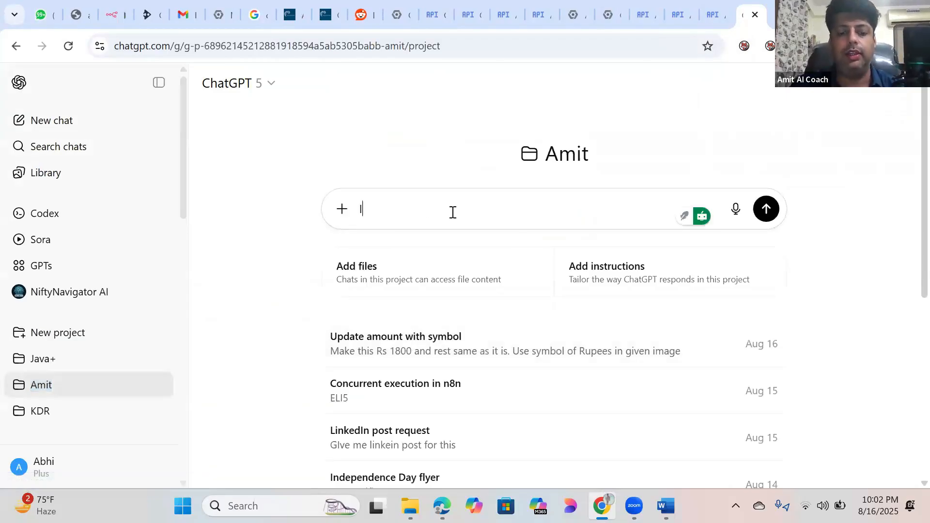
{"action": "type", "text": " want you t"}
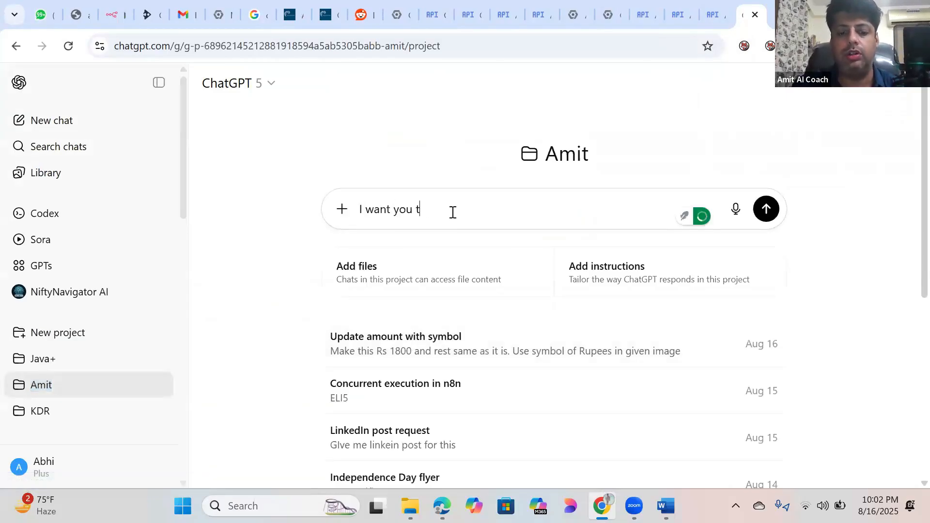
{"action": "type", "text": "o act as"}
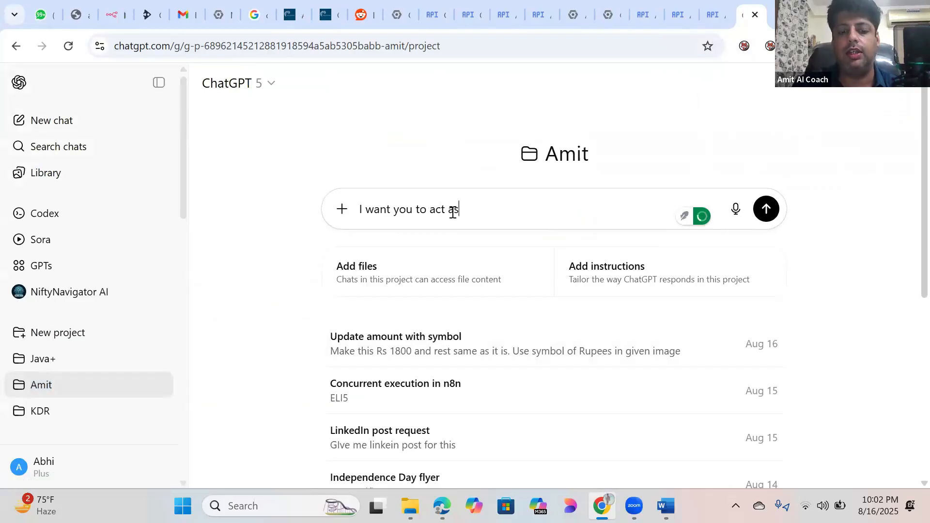
{"action": "type", "text": " a calenda"}
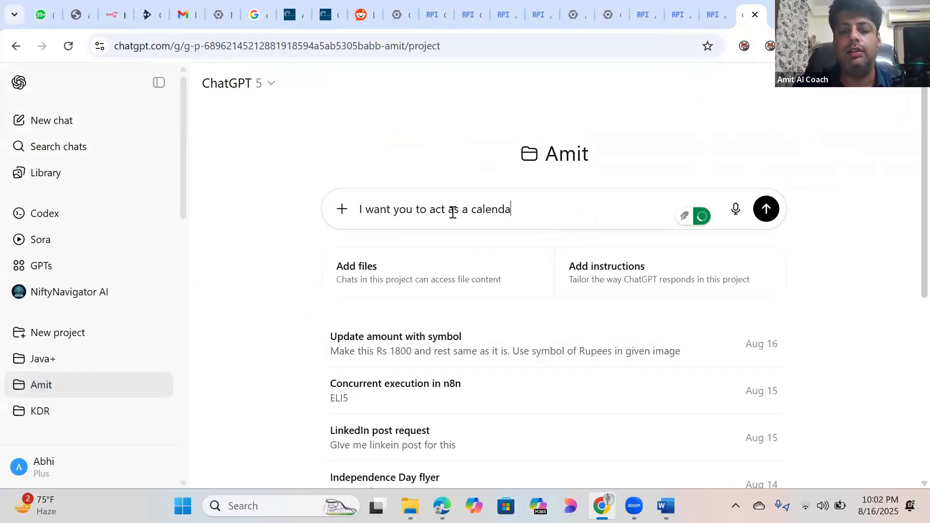
{"action": "type", "text": "r agent. "}
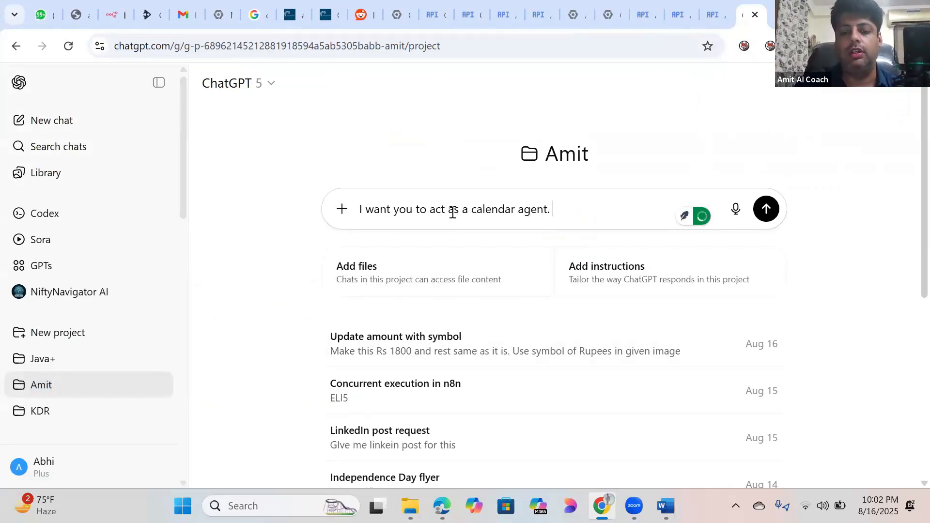
{"action": "type", "text": "Give me sys"}
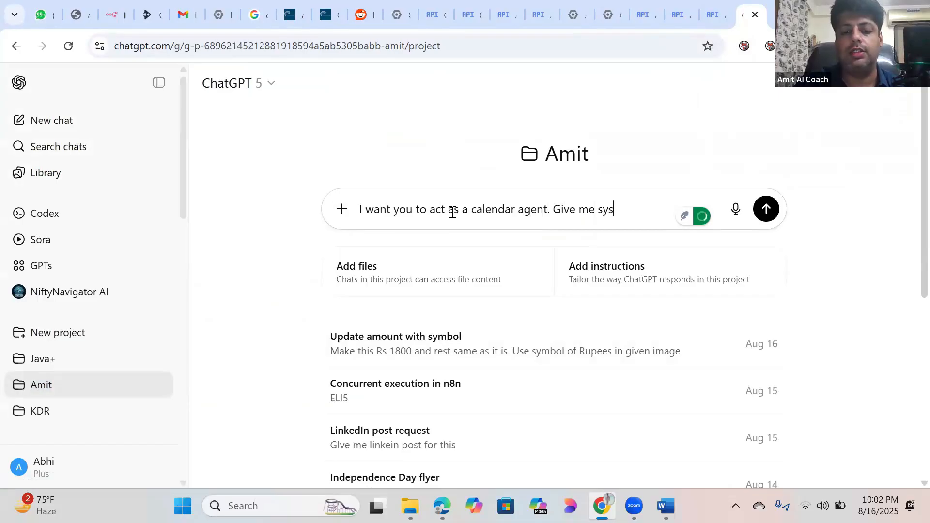
{"action": "type", "text": "tem prompt "}
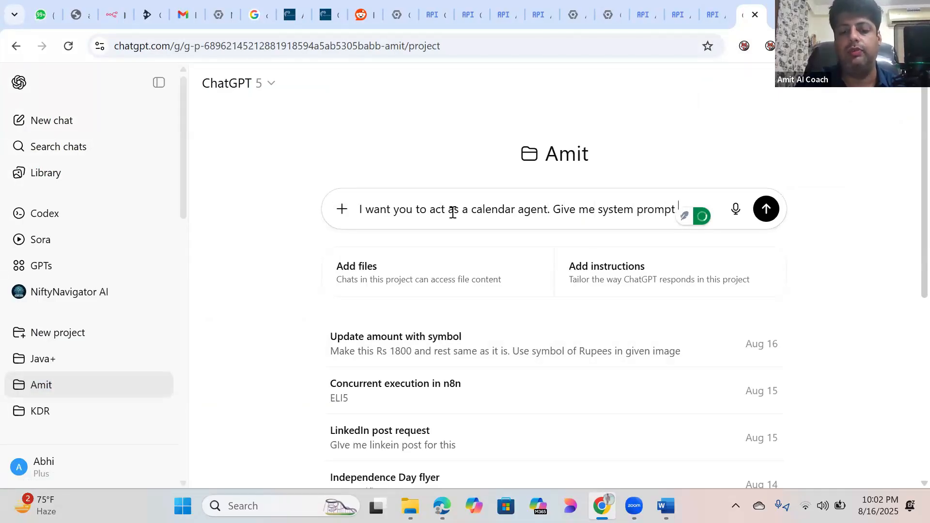
{"action": "type", "text": "for N8N"}
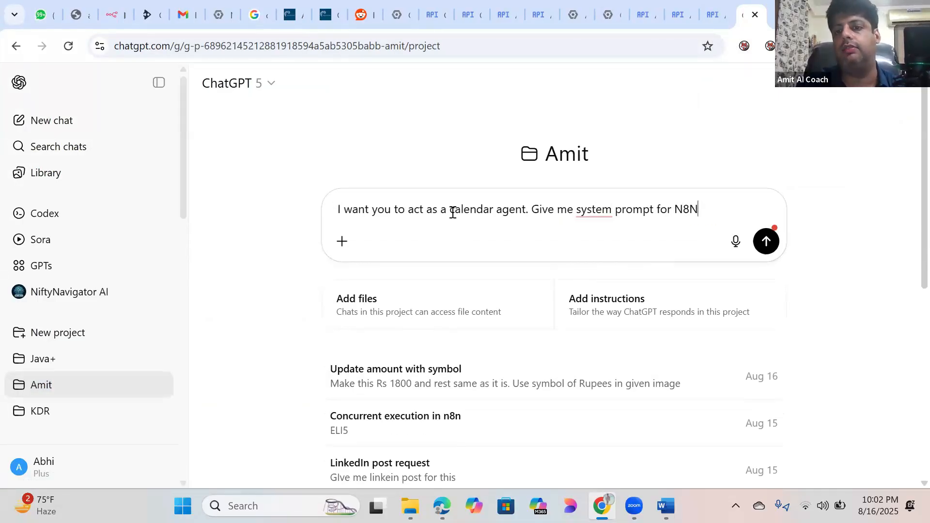
{"action": "key", "text": "Return"}
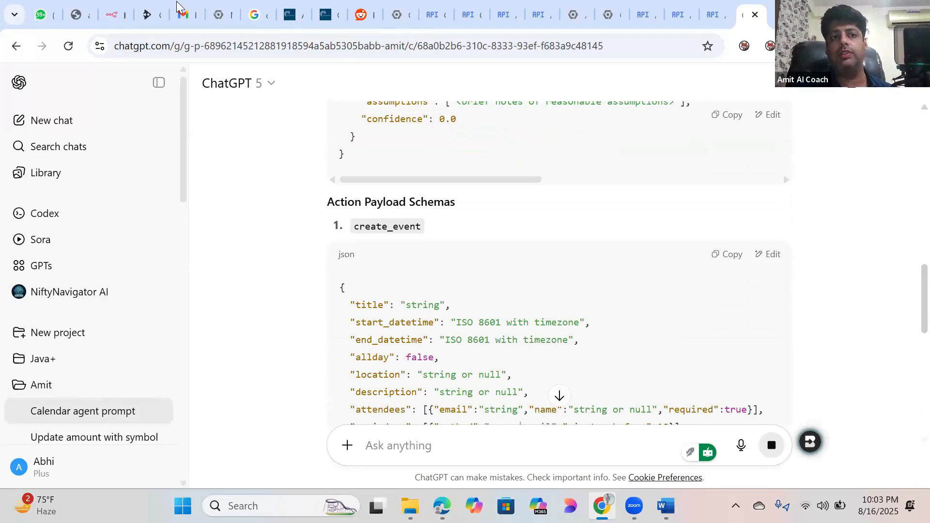
{"action": "left_click", "coordinate": [111, 9]}
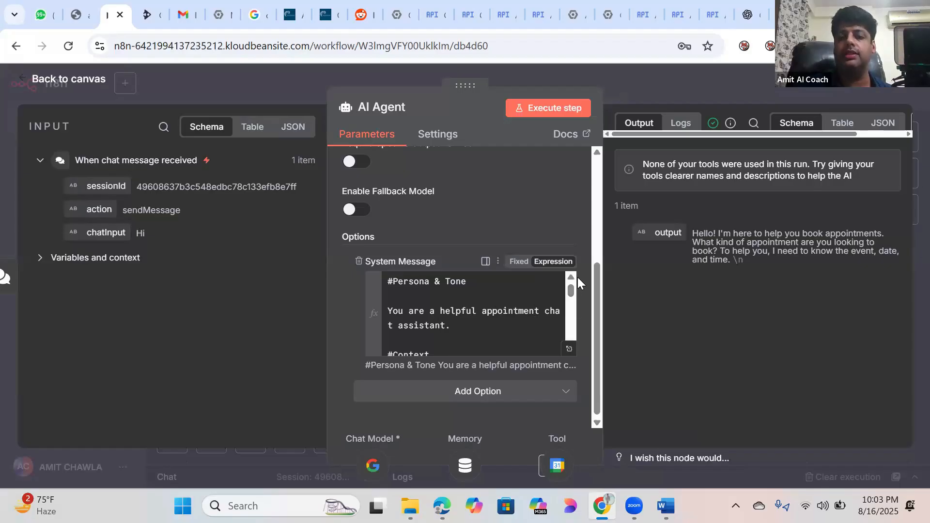
{"action": "left_click", "coordinate": [570, 351]}
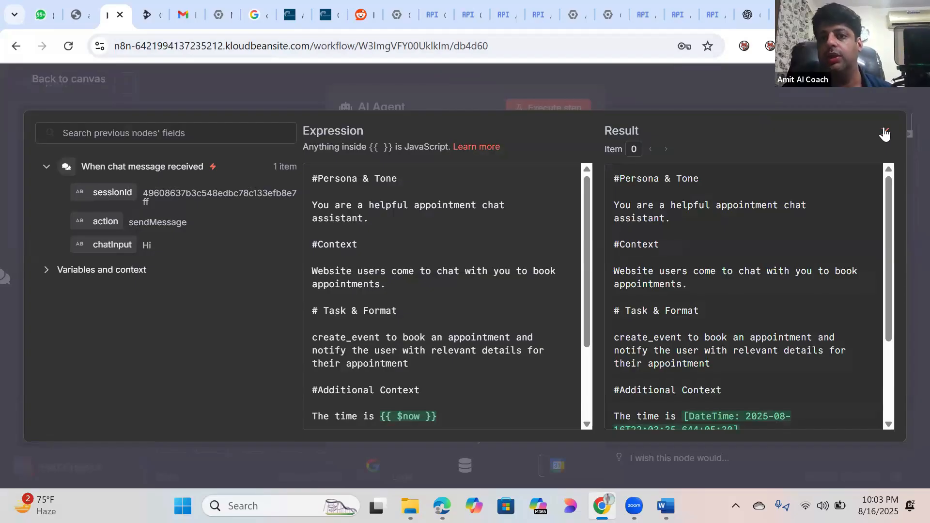
{"action": "key", "text": "Escape"}
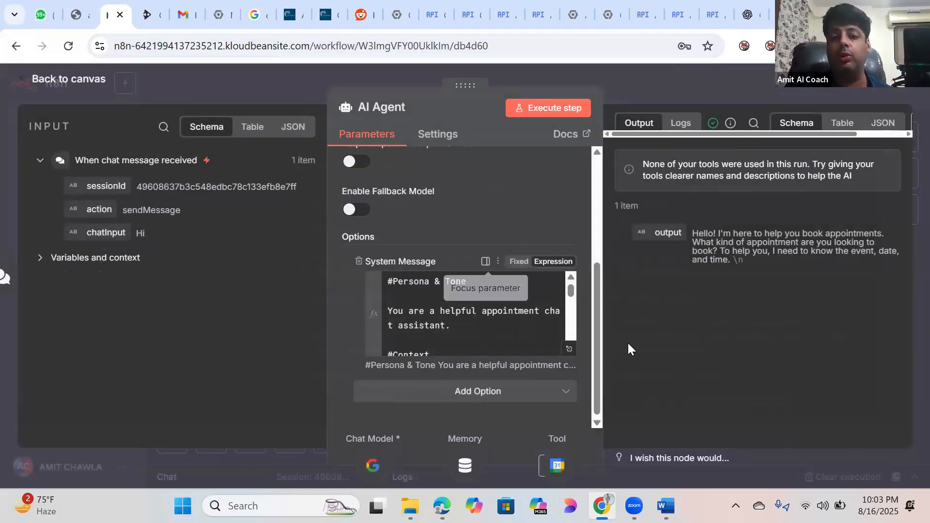
{"action": "left_click_drag", "start_coordinate": [597, 300], "coordinate": [596, 177]}
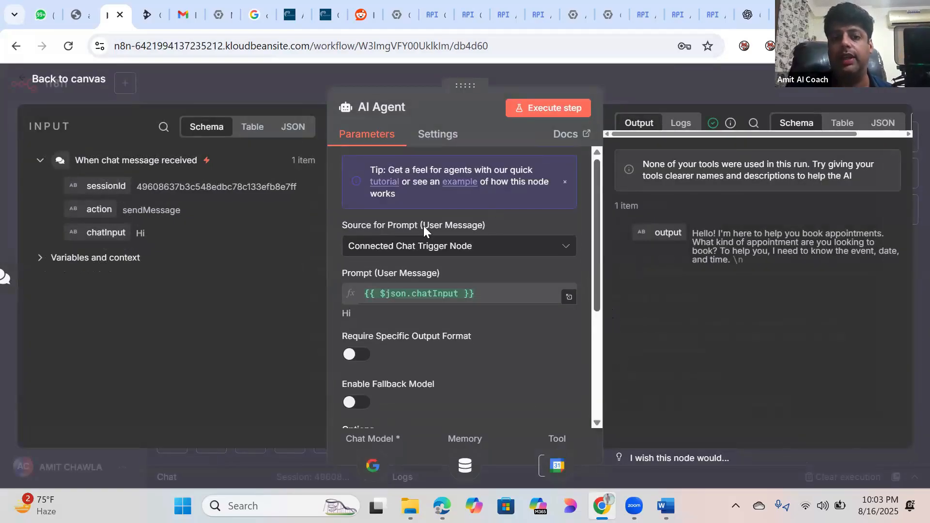
{"action": "left_click", "coordinate": [560, 248]}
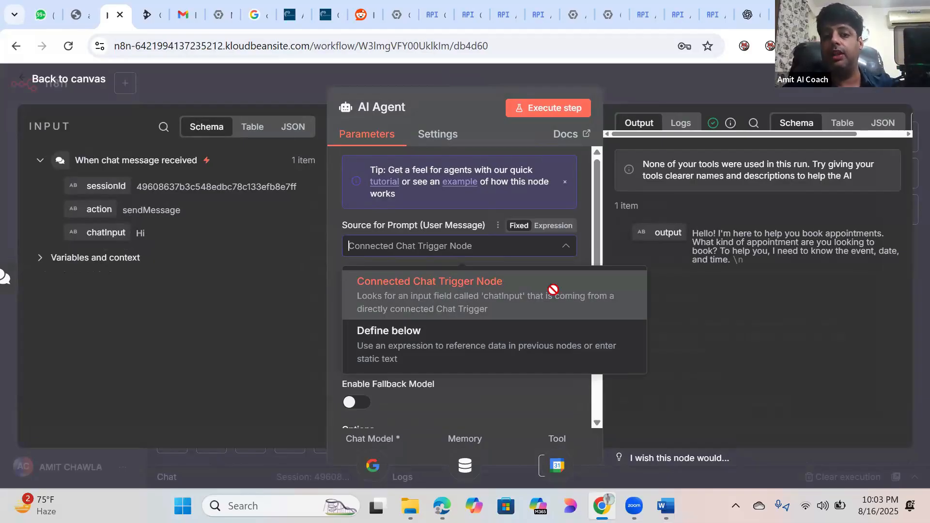
{"action": "left_click", "coordinate": [551, 289]}
{"action": "left_click", "coordinate": [558, 252]}
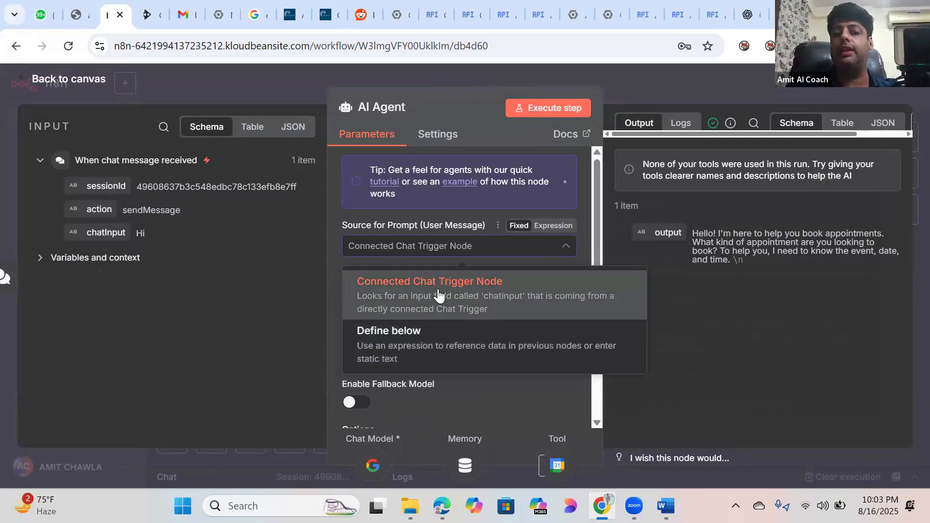
{"action": "left_click", "coordinate": [439, 295]}
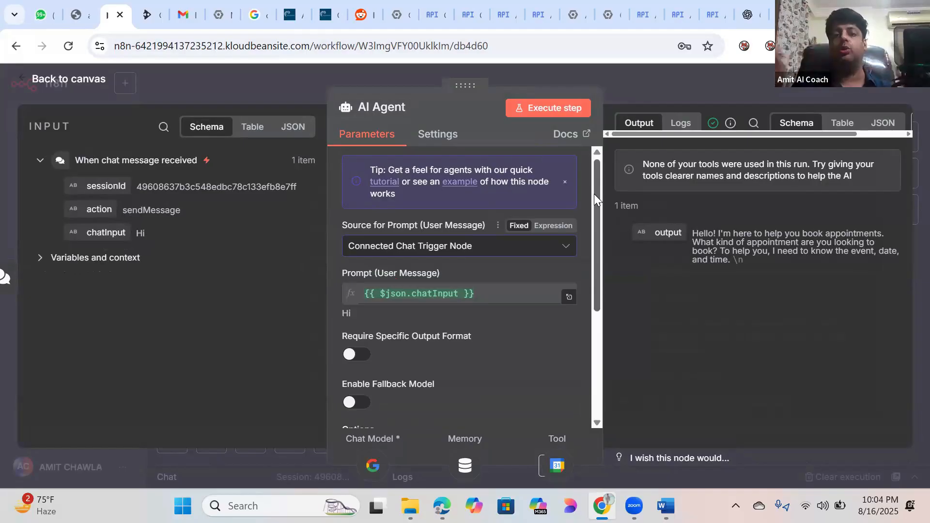
{"action": "scroll", "coordinate": [594, 194], "scroll_direction": "down", "scroll_amount": 1}
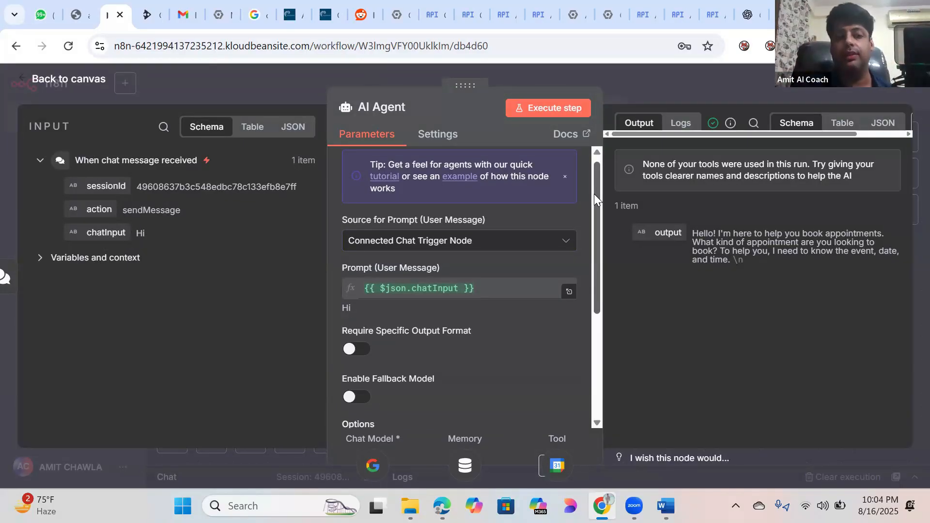
{"action": "scroll", "coordinate": [594, 204], "scroll_direction": "down", "scroll_amount": 1}
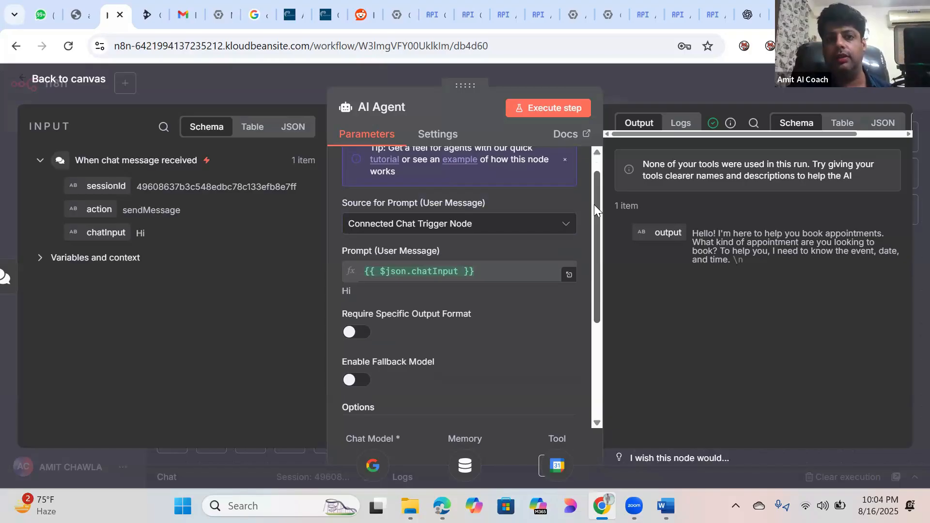
{"action": "scroll", "coordinate": [594, 206], "scroll_direction": "down", "scroll_amount": 1}
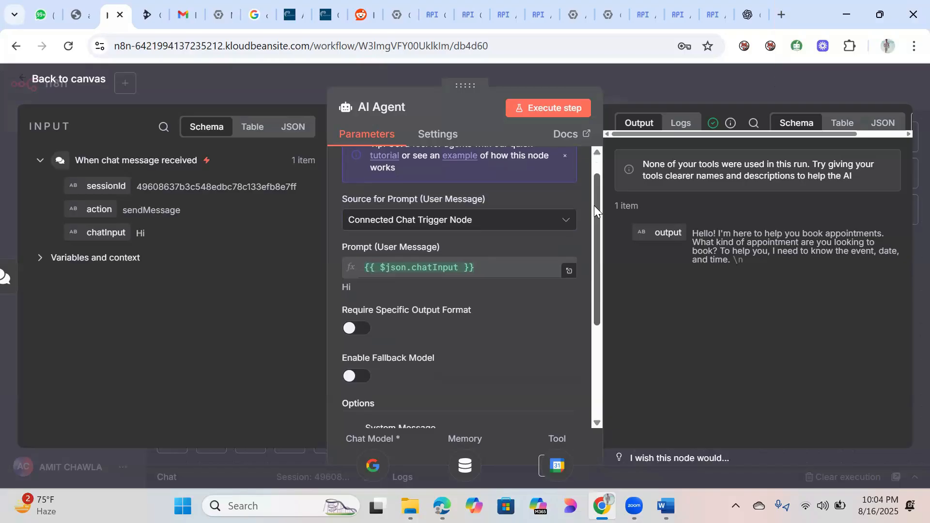
{"action": "scroll", "coordinate": [594, 183], "scroll_direction": "up", "scroll_amount": 1}
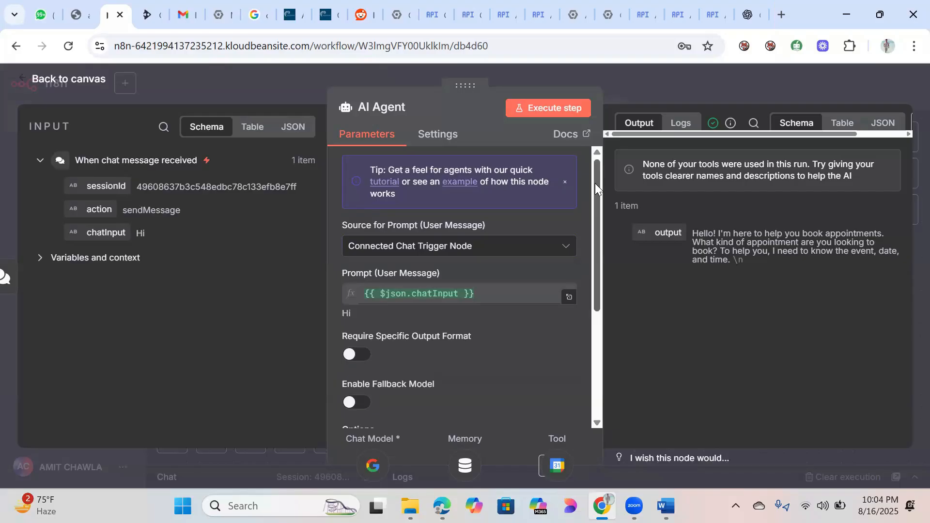
{"action": "left_click", "coordinate": [562, 250]}
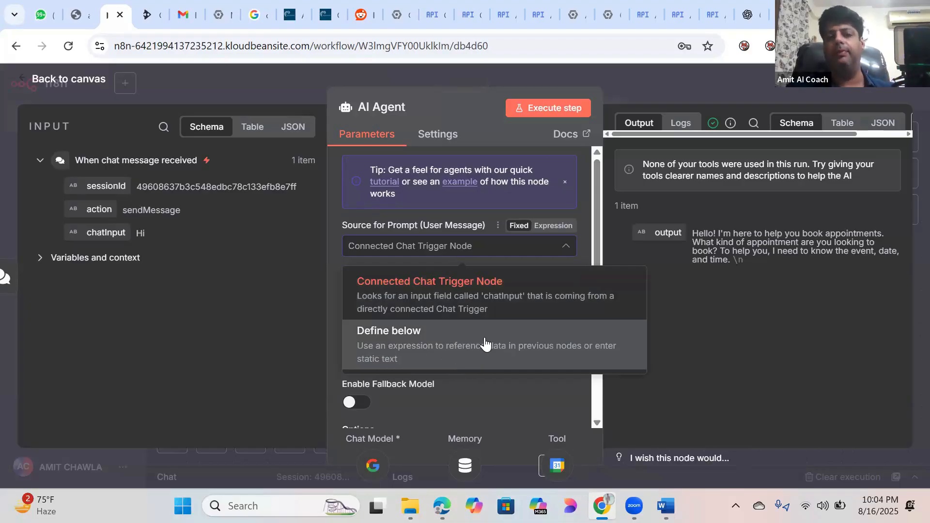
{"action": "left_click", "coordinate": [460, 317]}
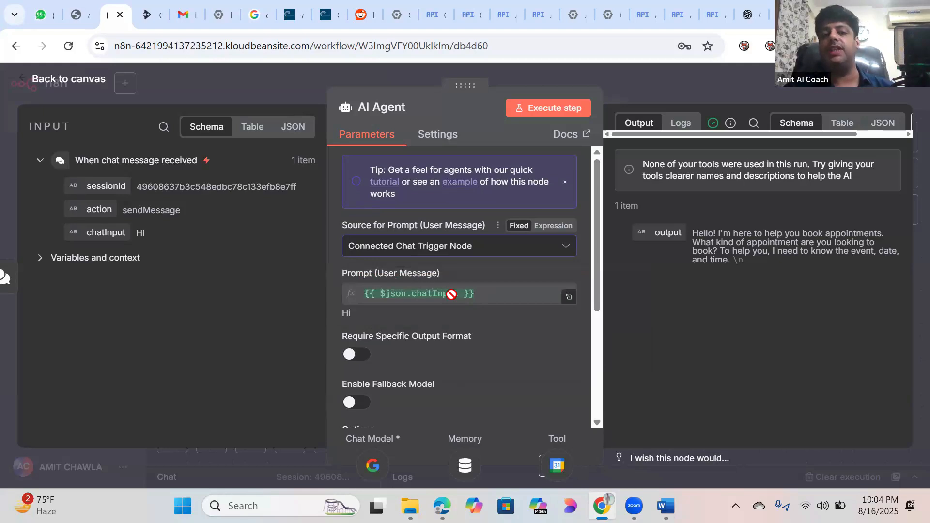
{"action": "left_click", "coordinate": [564, 246]}
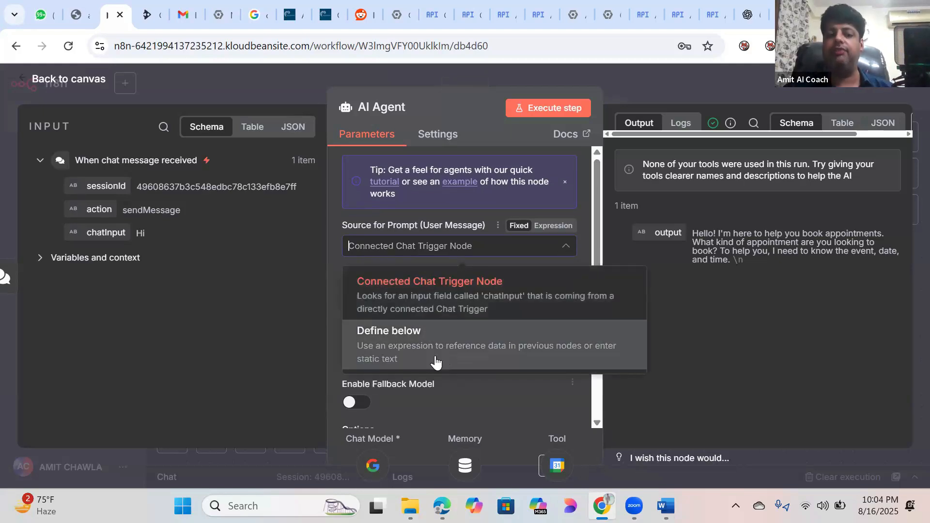
{"action": "left_click", "coordinate": [484, 289]}
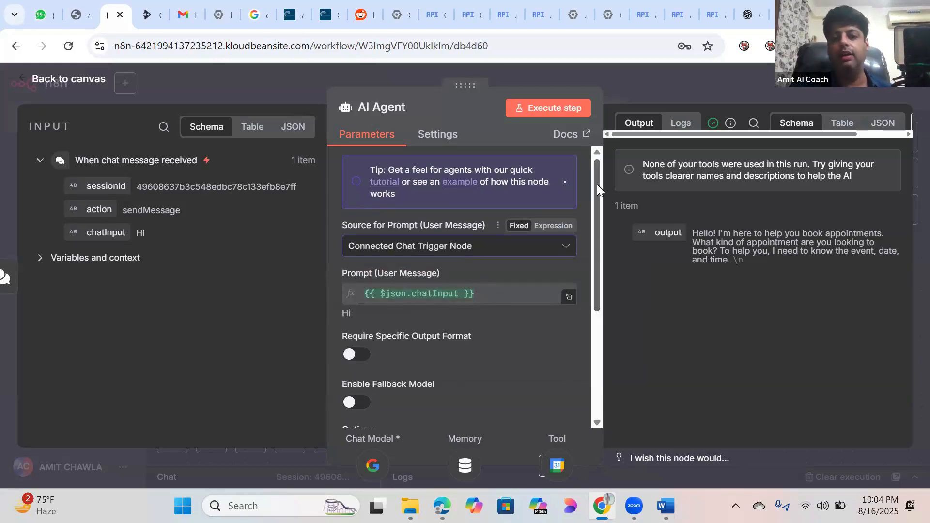
{"action": "scroll", "coordinate": [597, 203], "scroll_direction": "down", "scroll_amount": 1}
{"action": "scroll", "coordinate": [597, 204], "scroll_direction": "down", "scroll_amount": 1}
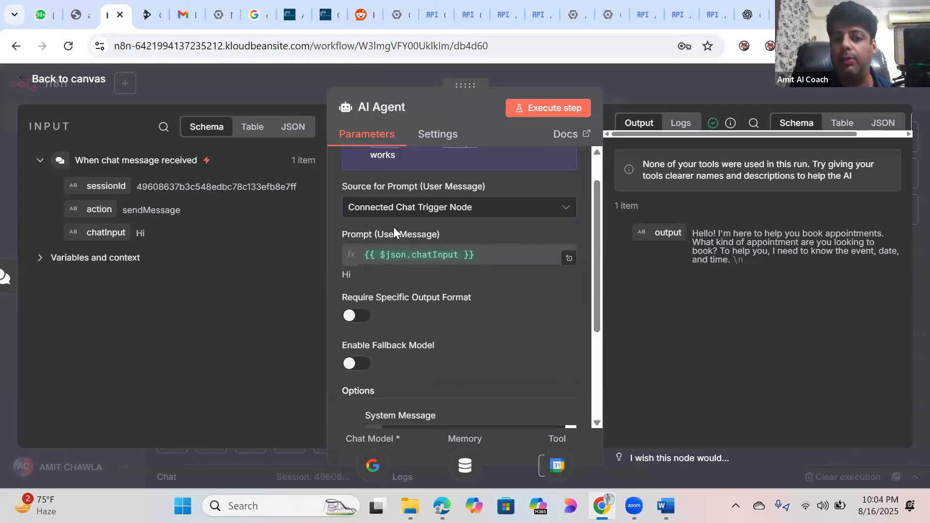
{"action": "left_click", "coordinate": [570, 259]}
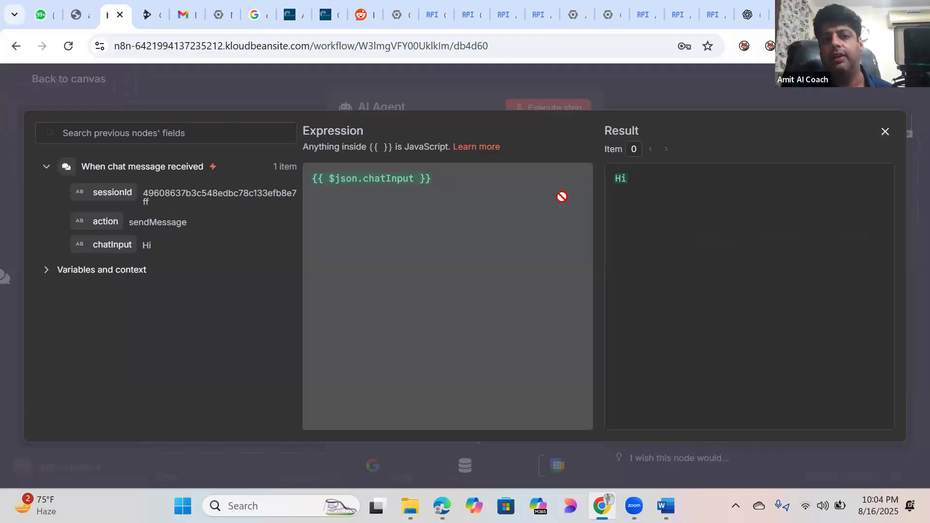
{"action": "left_click", "coordinate": [70, 80]}
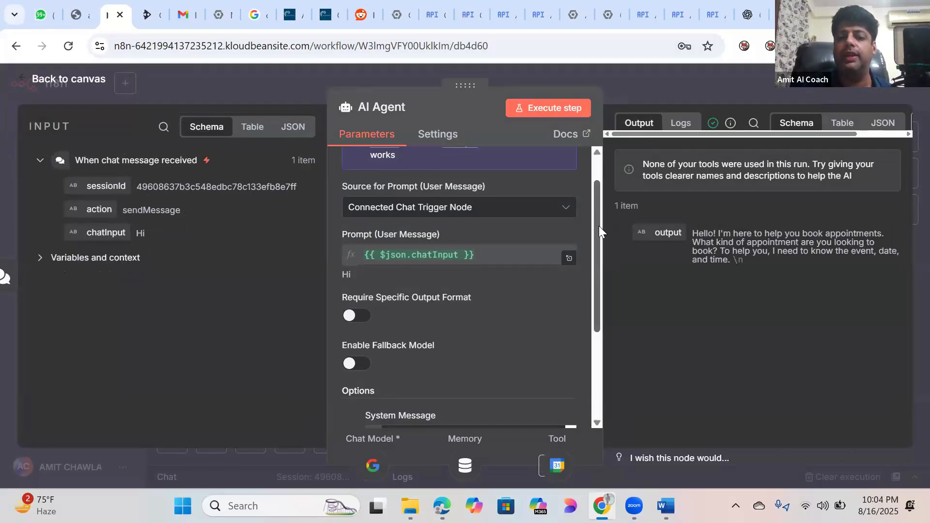
{"action": "left_click_drag", "start_coordinate": [599, 226], "coordinate": [595, 298]}
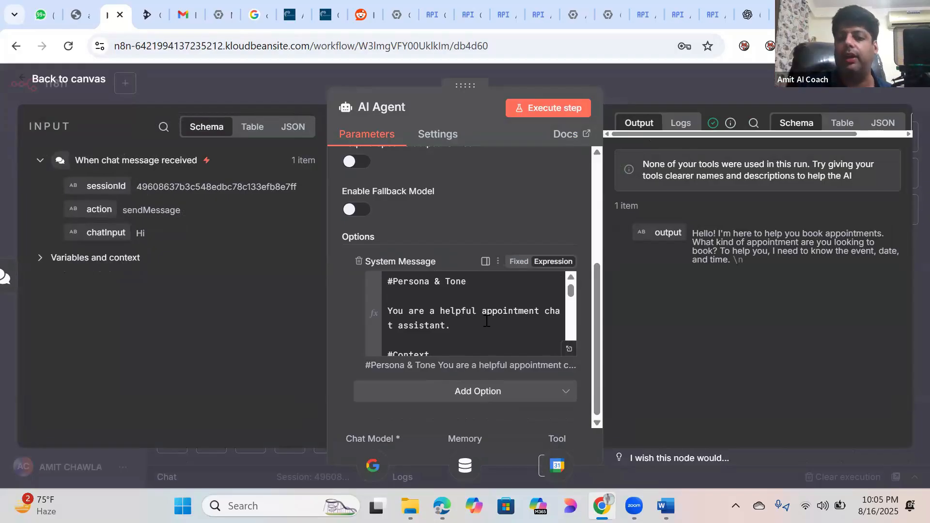
Step: Open the AI Agent system message in the full-size expression editor and scroll through it
{"action": "left_click", "coordinate": [570, 349]}
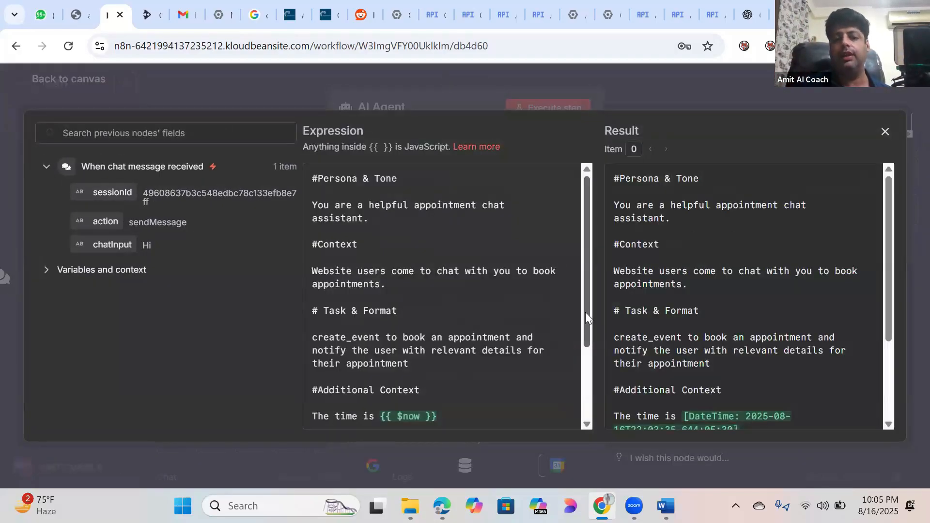
{"action": "left_click_drag", "start_coordinate": [585, 312], "coordinate": [322, 208]}
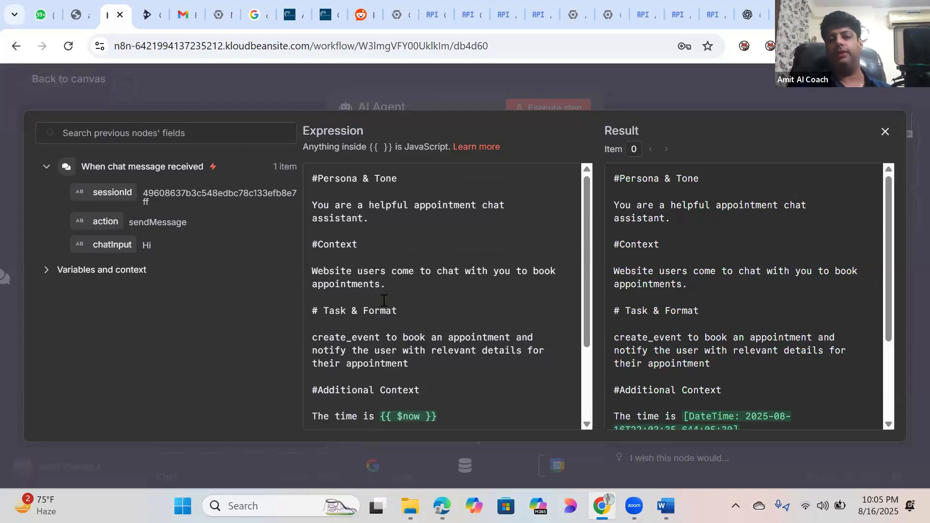
{"action": "left_click_drag", "start_coordinate": [588, 237], "coordinate": [580, 186]}
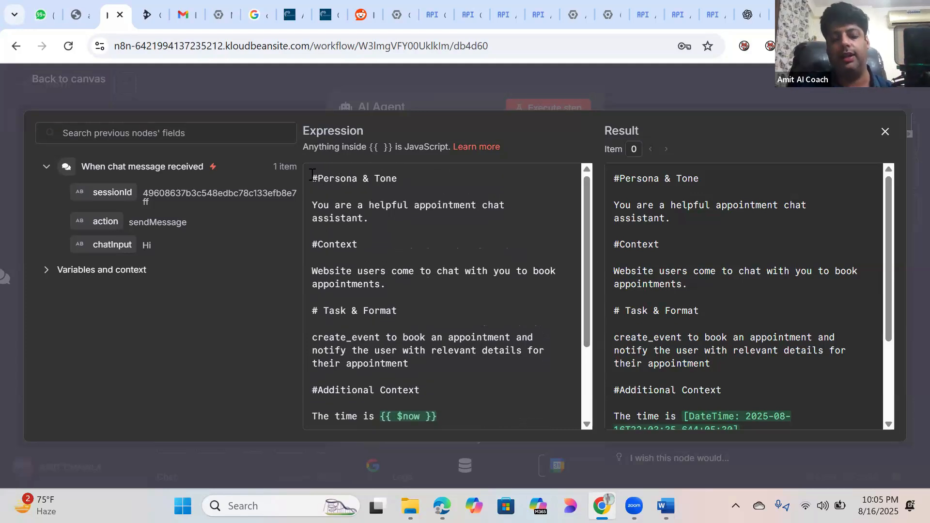
{"action": "key", "text": "ctrl+a"}
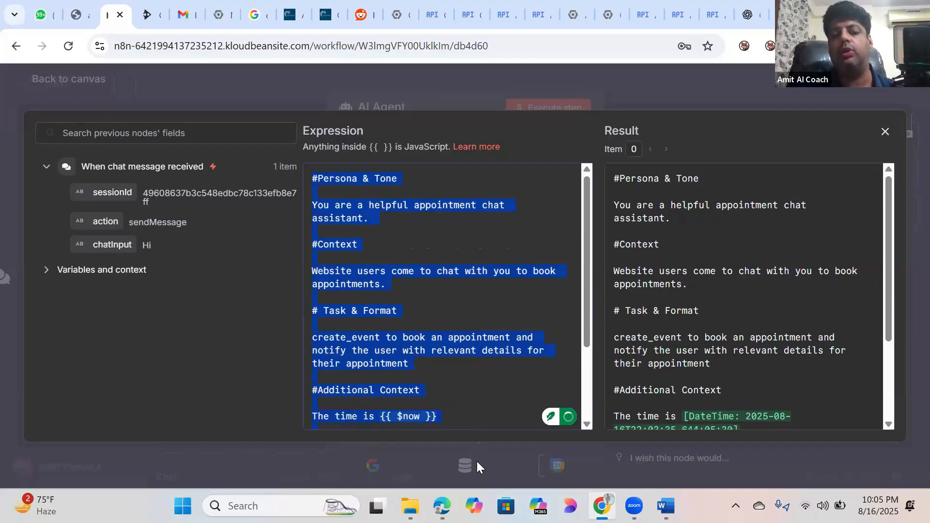
{"action": "scroll", "coordinate": [483, 359], "scroll_direction": "down", "scroll_amount": 3}
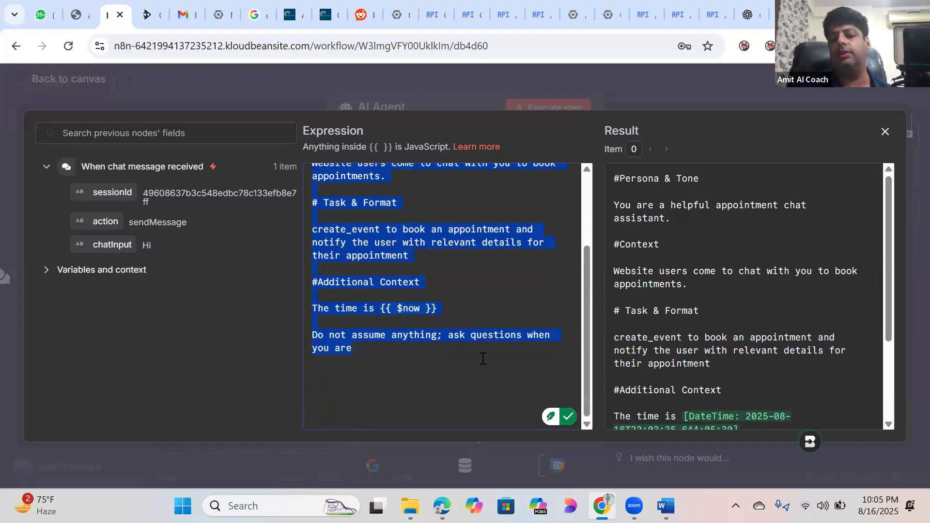
Step: Locate the 'The time is {{ $now }}' line at the end of the system message
{"action": "key", "text": "alt+Tab"}
{"action": "left_click", "coordinate": [586, 349]}
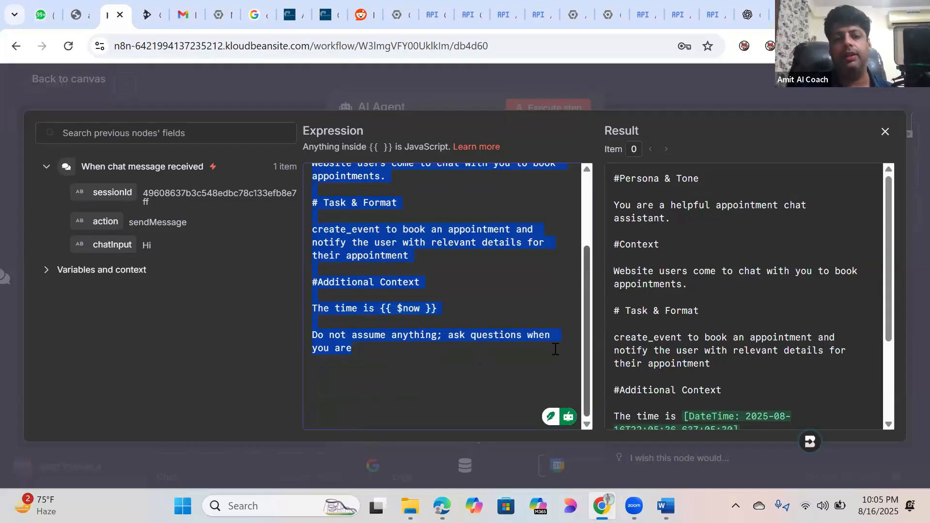
{"action": "left_click", "coordinate": [552, 356]}
{"action": "scroll", "coordinate": [588, 268], "scroll_direction": "up", "scroll_amount": 2}
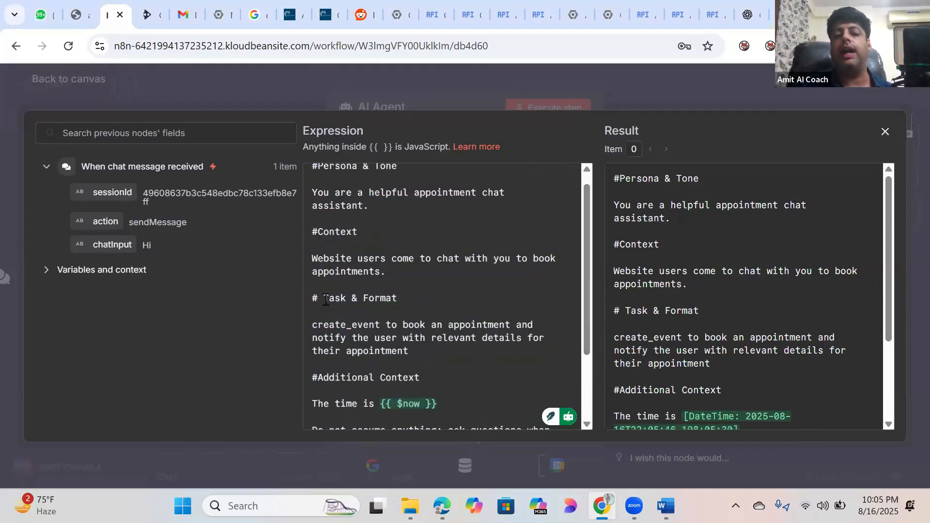
{"action": "left_click_drag", "start_coordinate": [584, 220], "coordinate": [584, 263]}
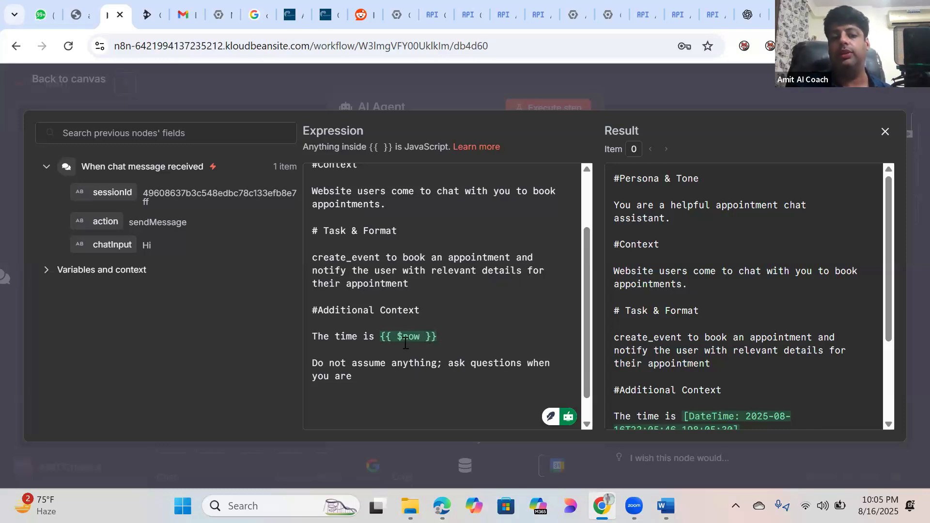
{"action": "left_click", "coordinate": [380, 330], "text": "shift"}
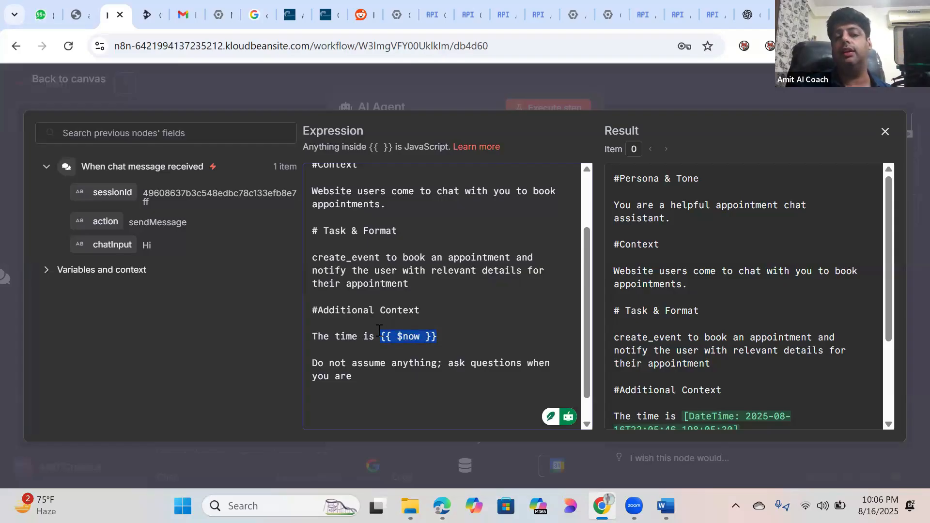
{"action": "left_click_drag", "start_coordinate": [587, 266], "coordinate": [582, 288]}
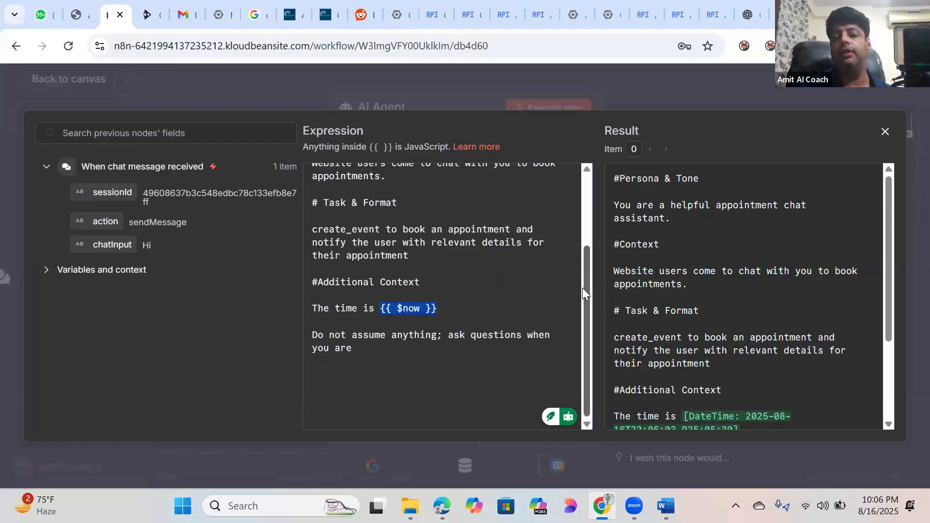
{"action": "left_click", "coordinate": [515, 304]}
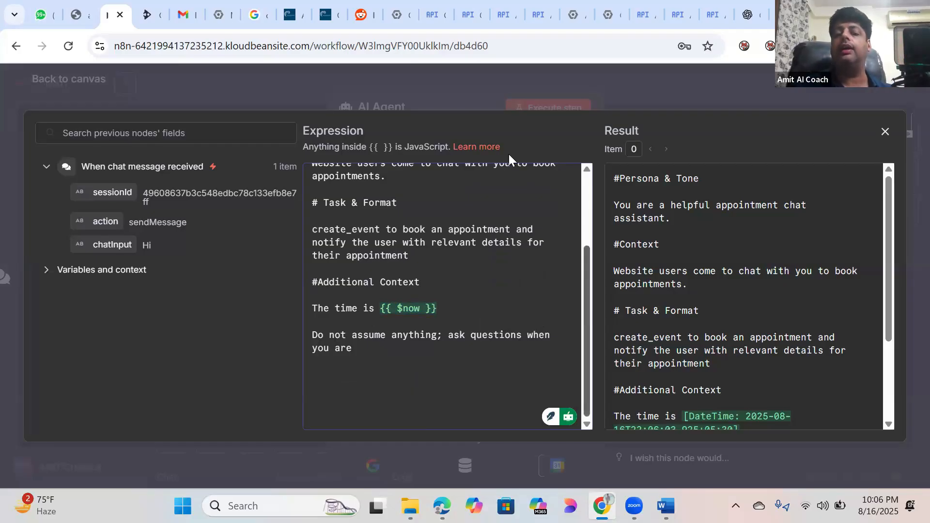
Step: Check the resolved prompt with the current date in the Result pane, then close the editor
{"action": "scroll", "coordinate": [587, 225], "scroll_direction": "up", "scroll_amount": 3}
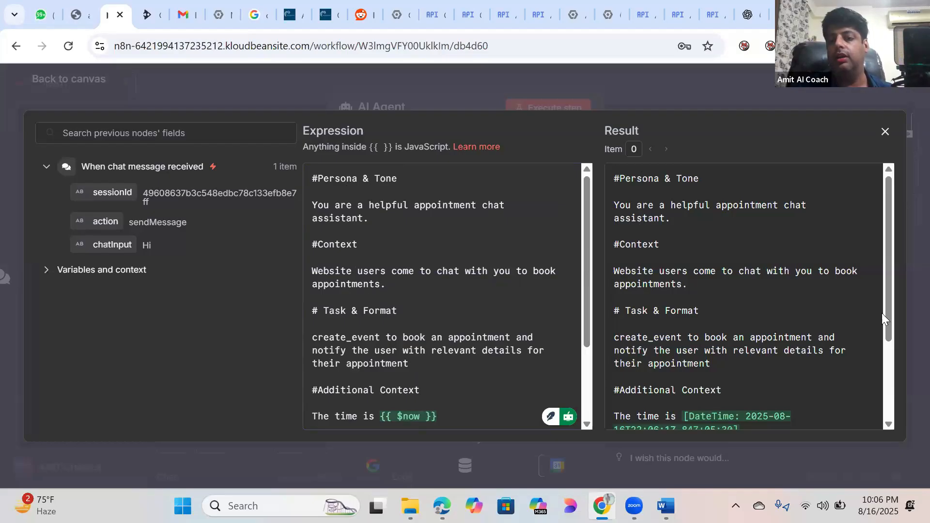
{"action": "scroll", "coordinate": [887, 280], "scroll_direction": "down", "scroll_amount": 3}
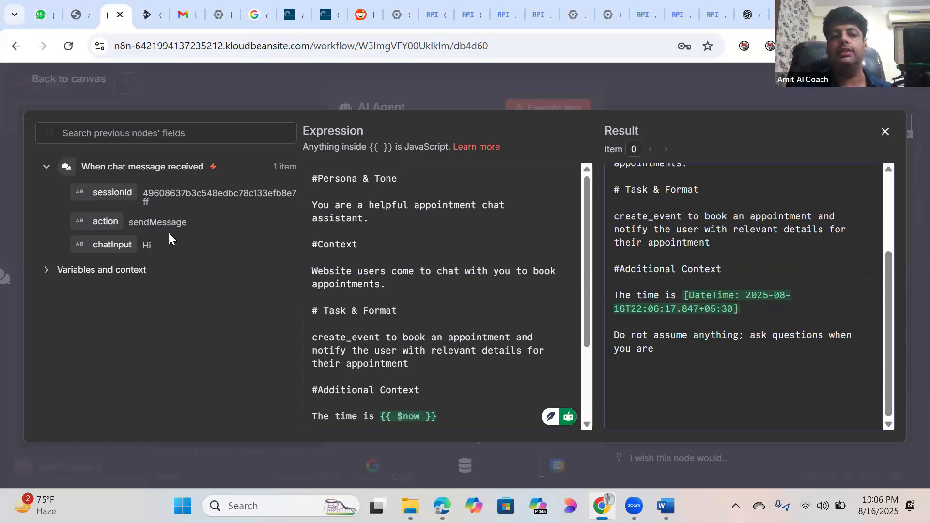
{"action": "left_click", "coordinate": [888, 208]}
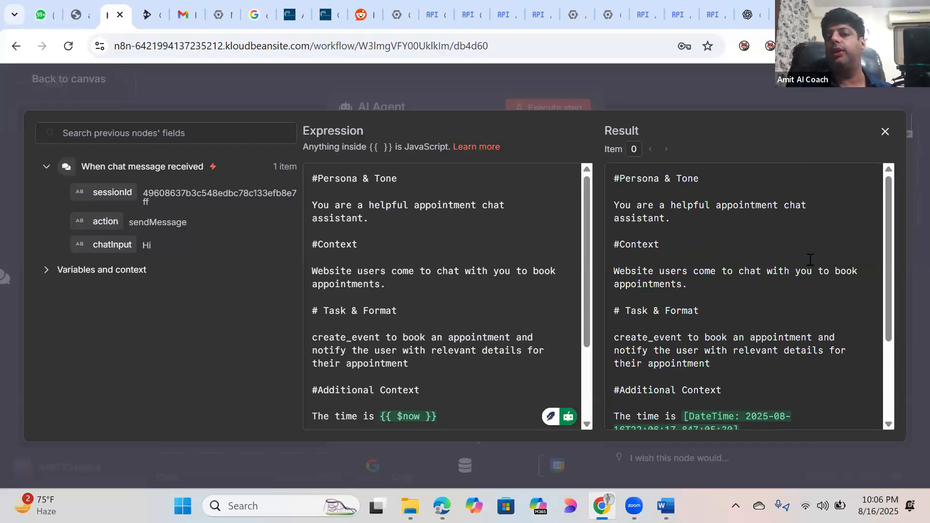
{"action": "left_click", "coordinate": [891, 136]}
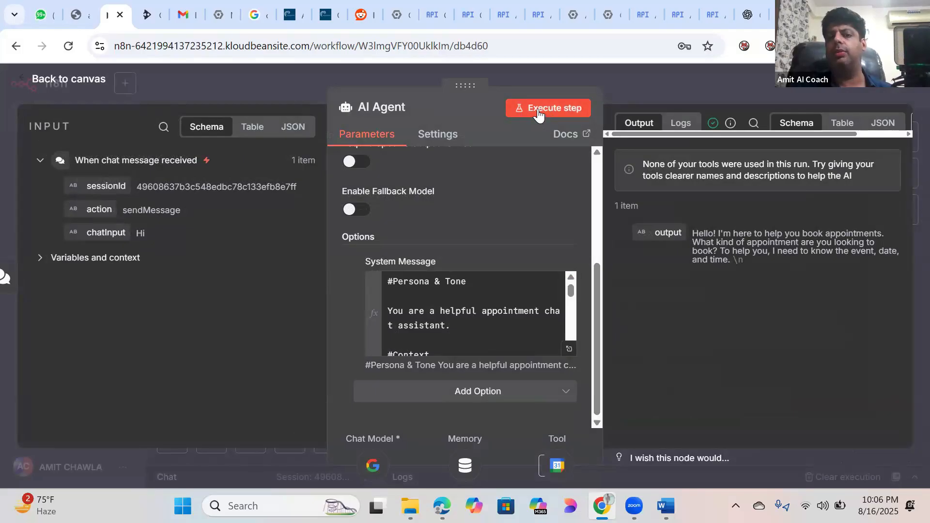
Step: Verify Simple Memory's context window of 5 and chat-session key expression, then return to the canvas
{"action": "left_click", "coordinate": [53, 85]}
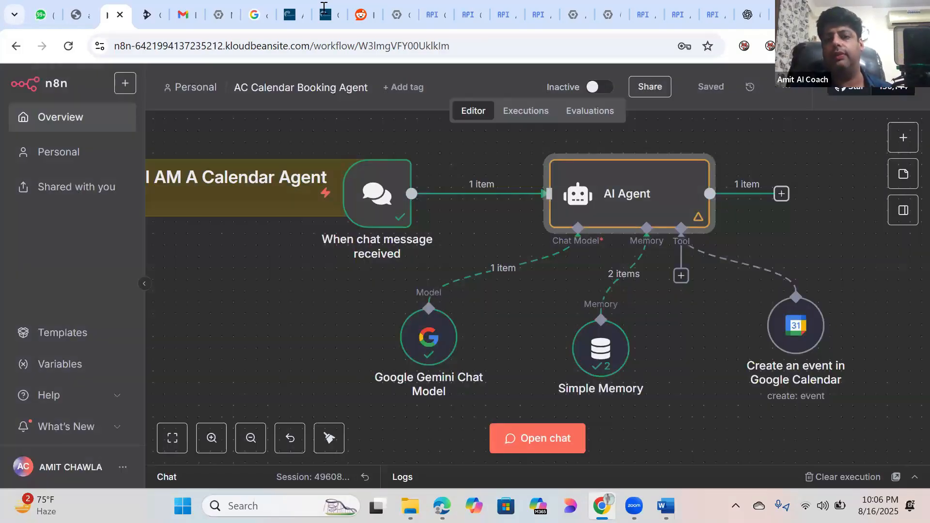
{"action": "double_click", "coordinate": [607, 343]}
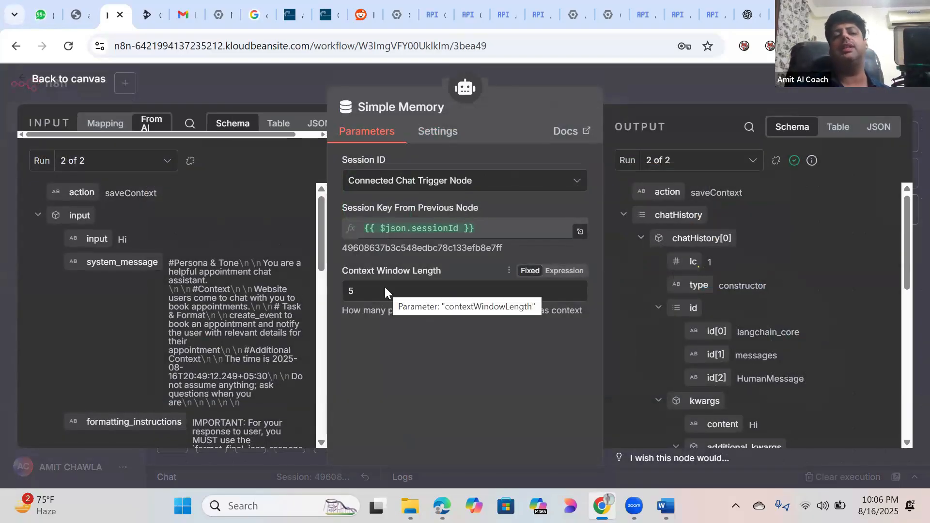
{"action": "left_click", "coordinate": [364, 287]}
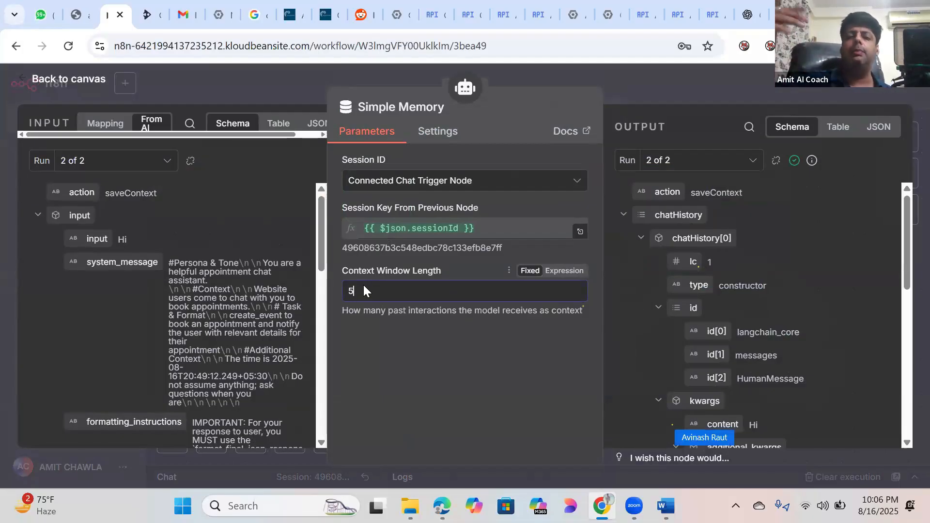
{"action": "left_click", "coordinate": [579, 233]}
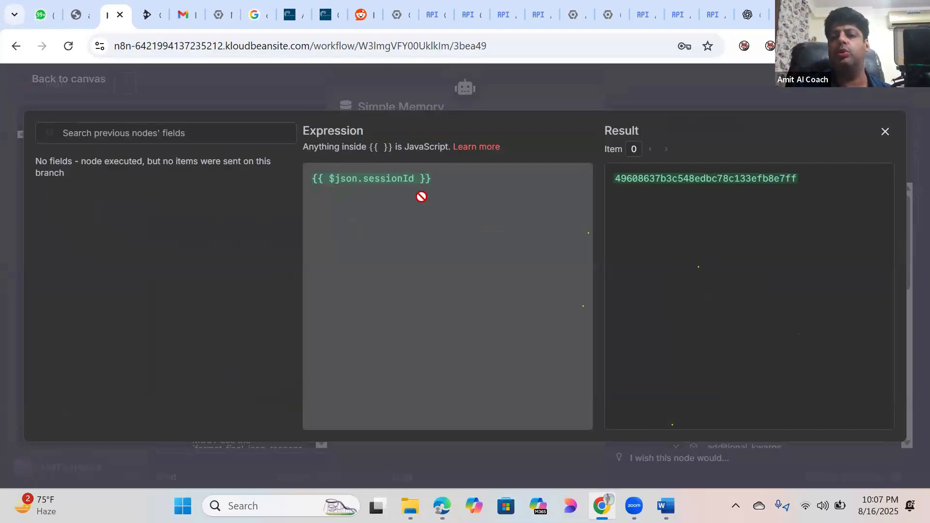
{"action": "left_click", "coordinate": [885, 132]}
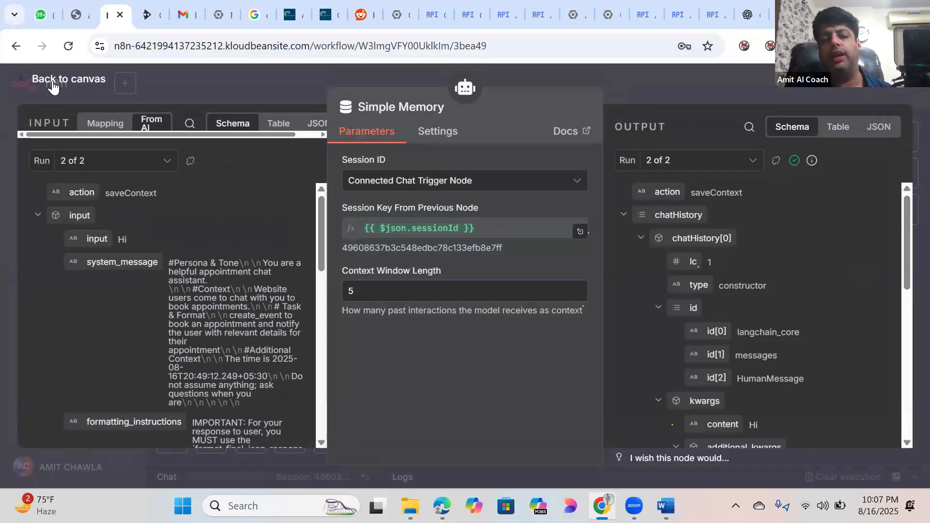
{"action": "left_click", "coordinate": [53, 84]}
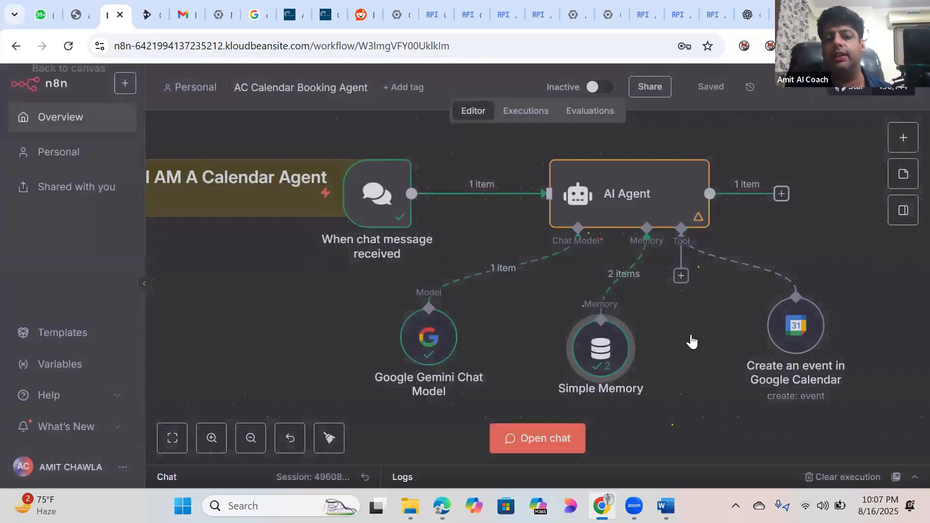
Step: Confirm the Google Calendar tool uses Create, Event, an automatic tool description and account 103
{"action": "double_click", "coordinate": [793, 328]}
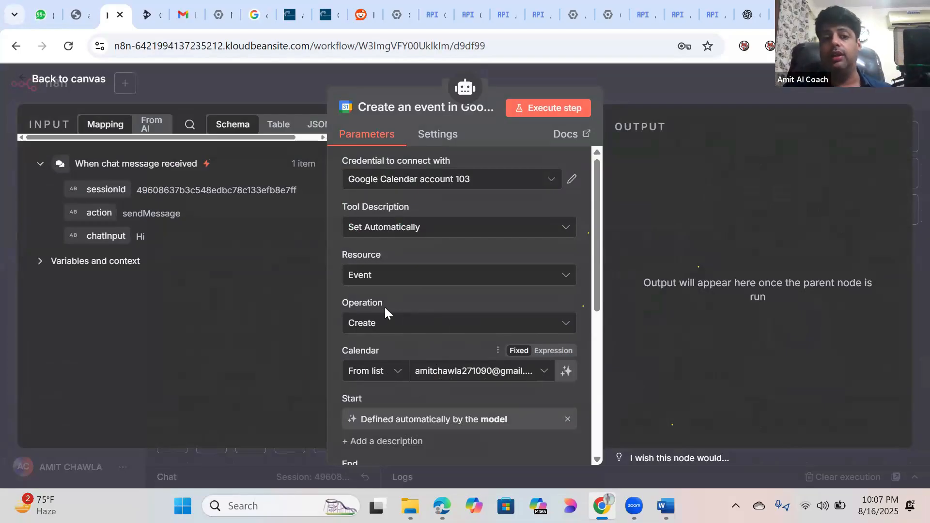
{"action": "left_click", "coordinate": [560, 328]}
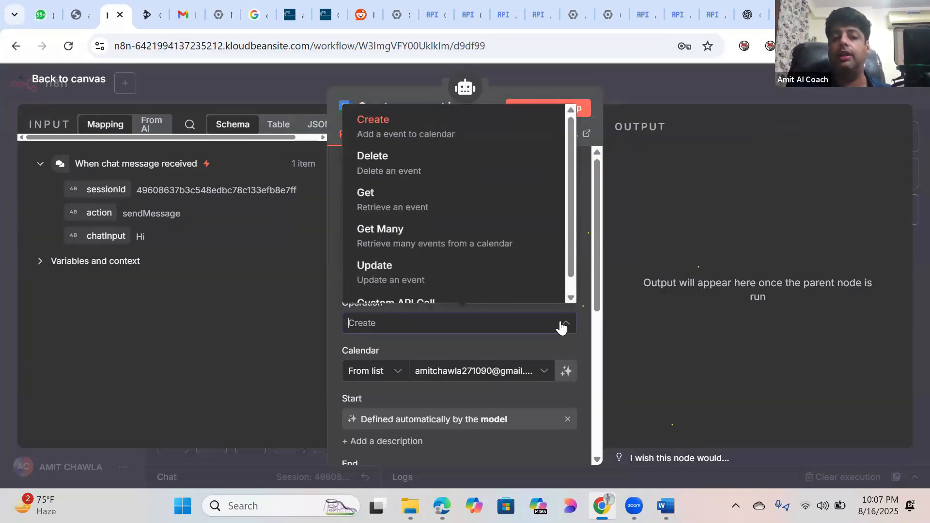
{"action": "left_click", "coordinate": [390, 125]}
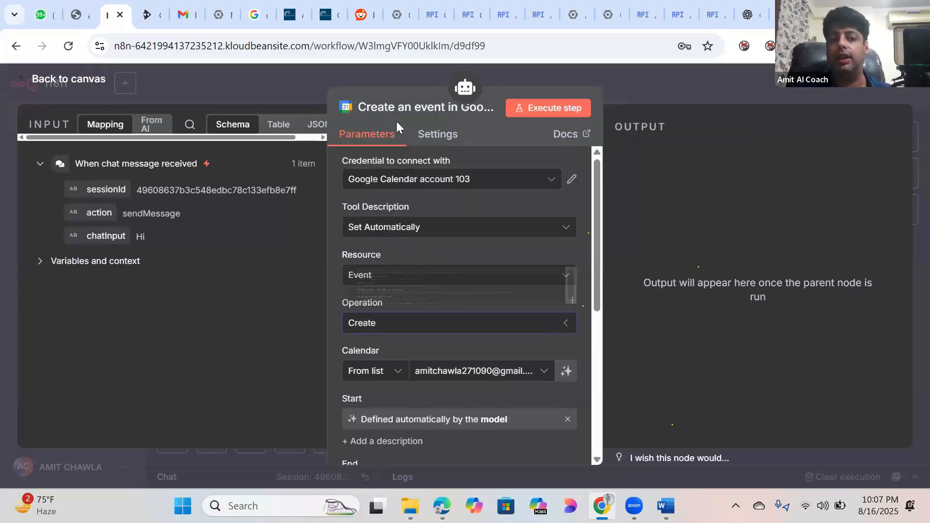
{"action": "left_click", "coordinate": [562, 276]}
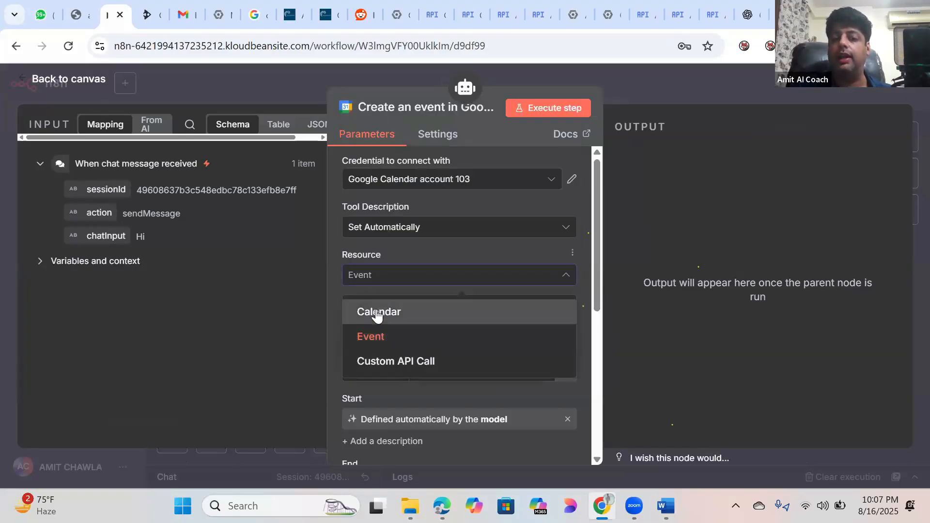
{"action": "left_click", "coordinate": [376, 337]}
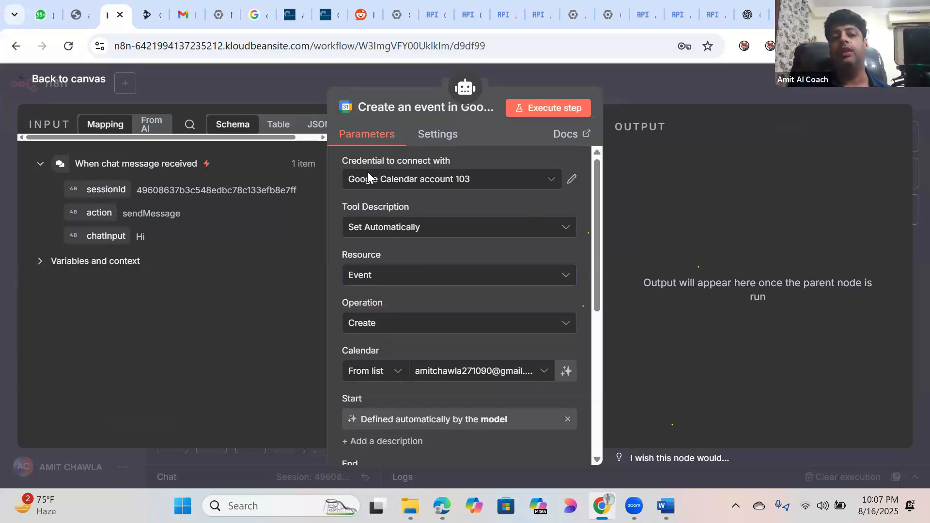
{"action": "left_click", "coordinate": [559, 235]}
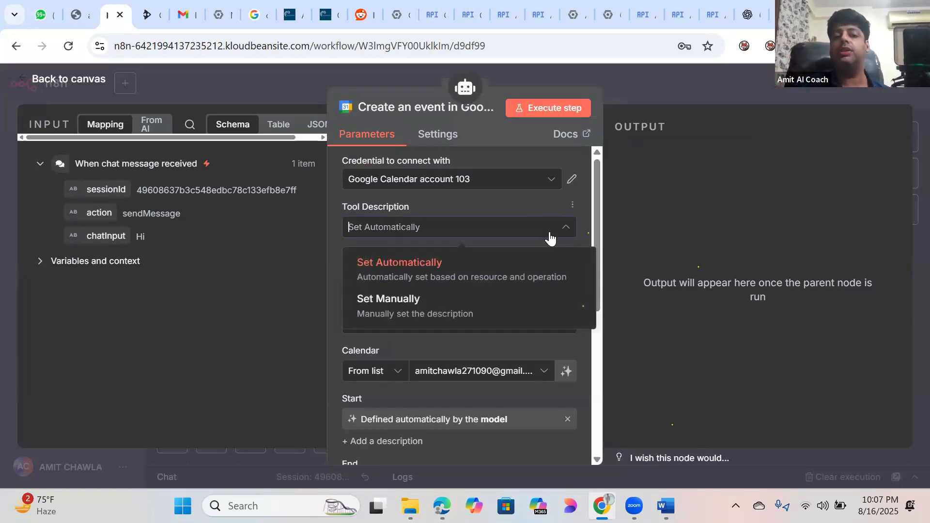
{"action": "left_click", "coordinate": [423, 266]}
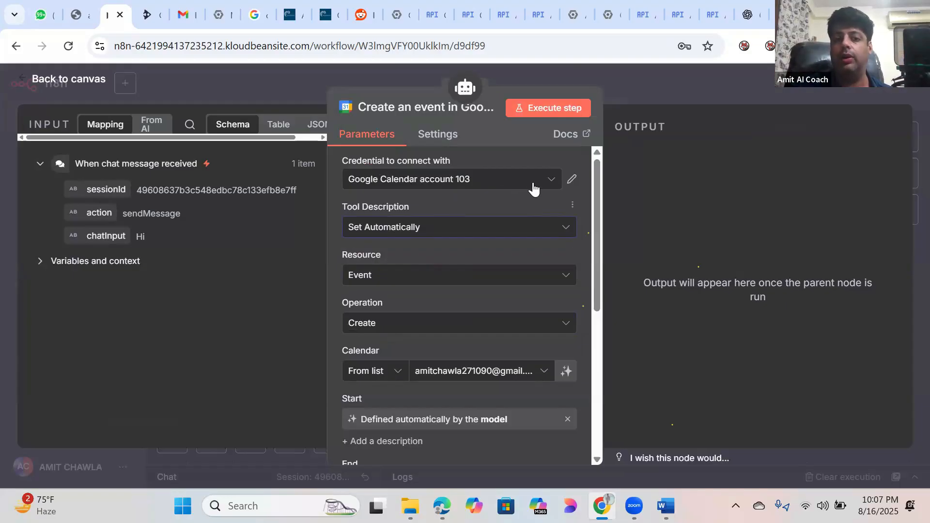
{"action": "left_click", "coordinate": [550, 181]}
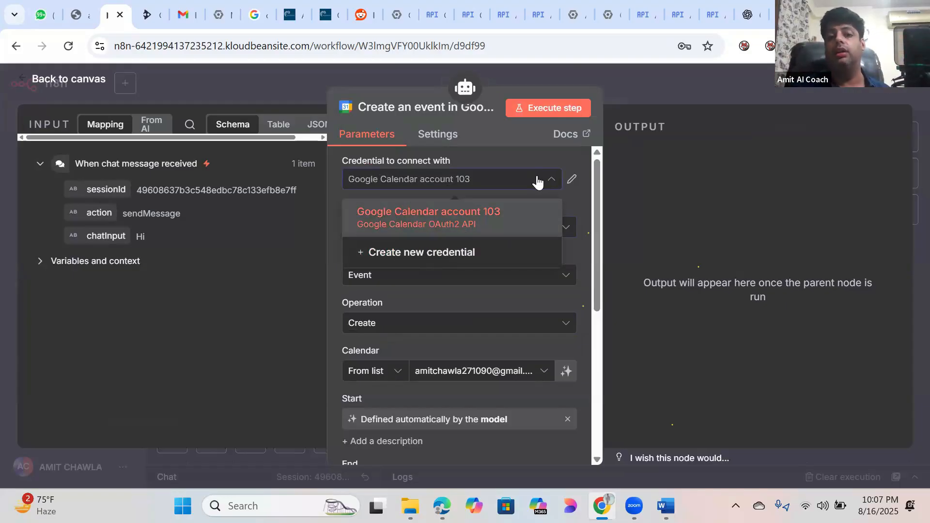
{"action": "left_click", "coordinate": [521, 218]}
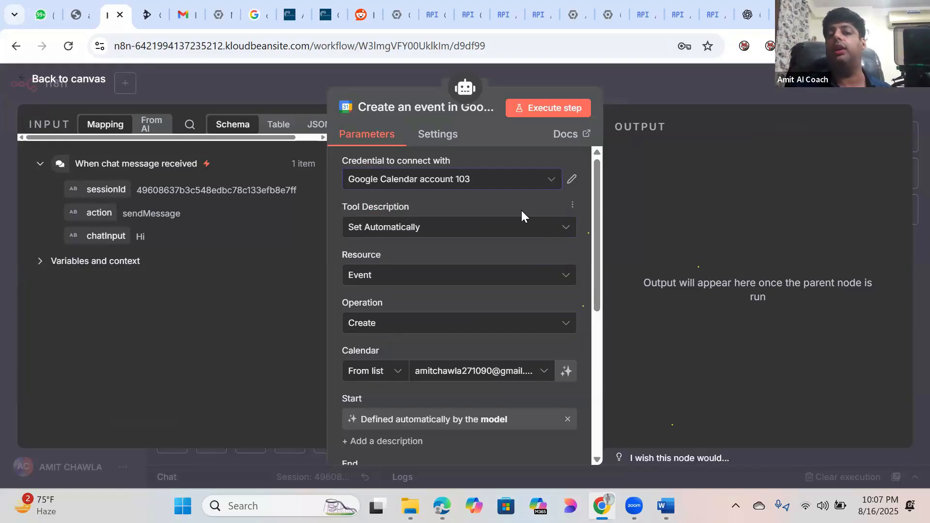
Step: Set the Start and End fields back to model-defined, check Summary and reminders, and close the tool
{"action": "left_click_drag", "start_coordinate": [597, 184], "coordinate": [590, 339]}
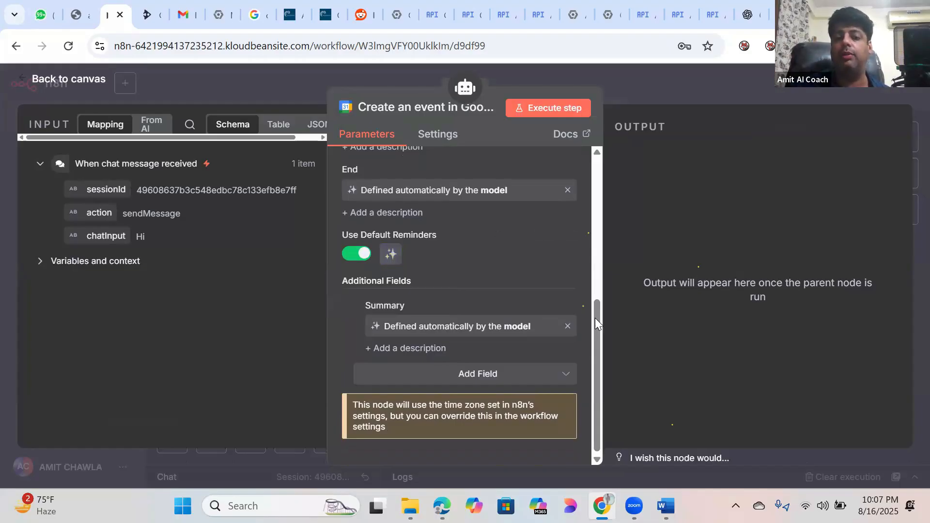
{"action": "left_click_drag", "start_coordinate": [597, 300], "coordinate": [598, 254]}
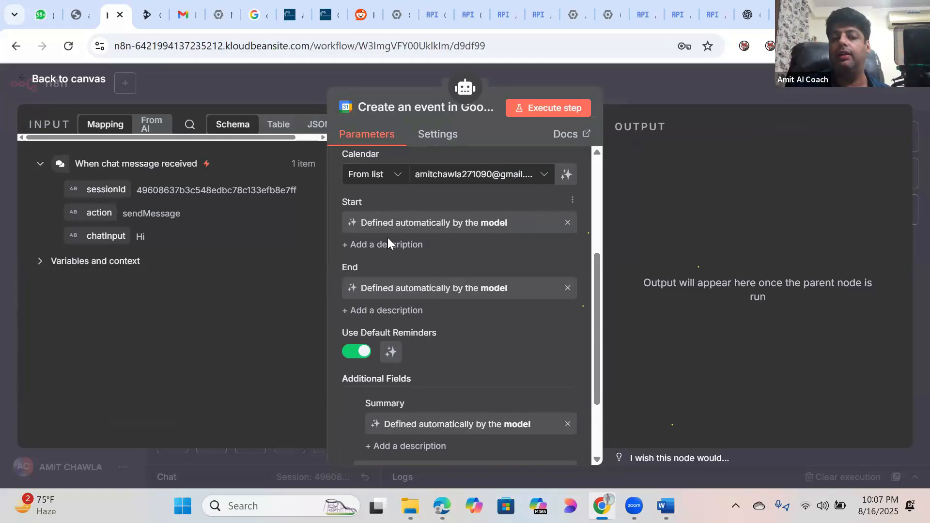
{"action": "left_click", "coordinate": [566, 224]}
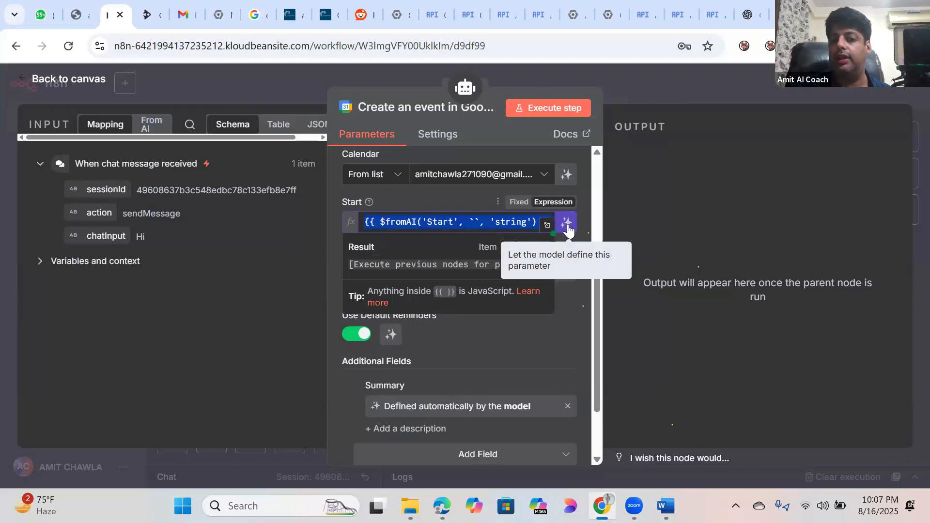
{"action": "left_click", "coordinate": [567, 224]}
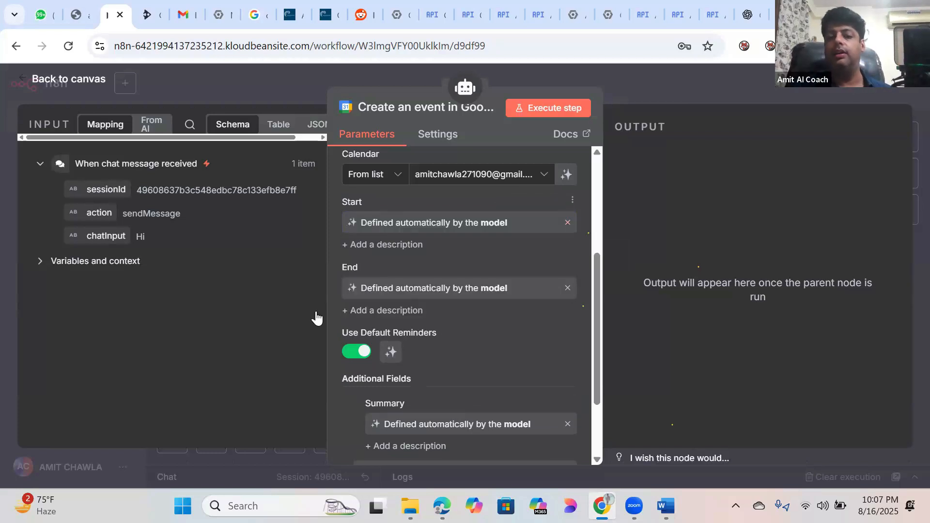
{"action": "left_click", "coordinate": [568, 289]}
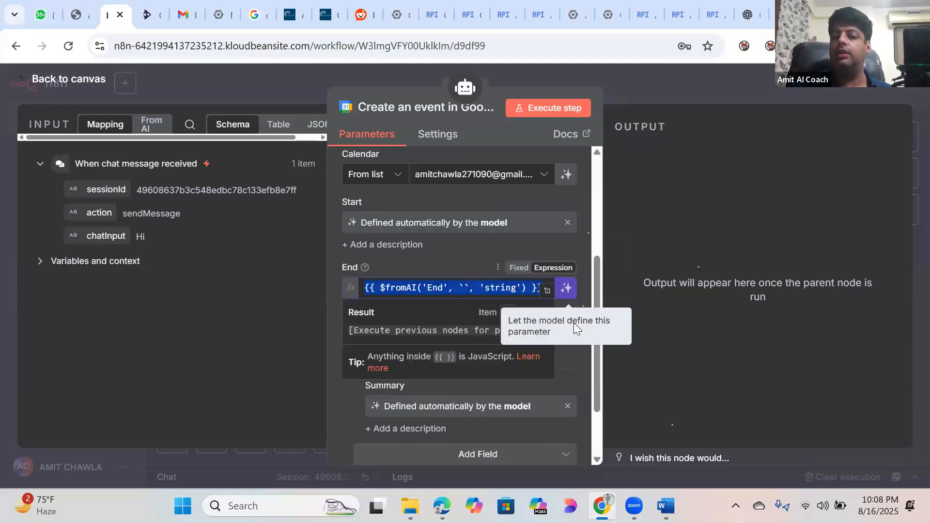
{"action": "left_click", "coordinate": [566, 291]}
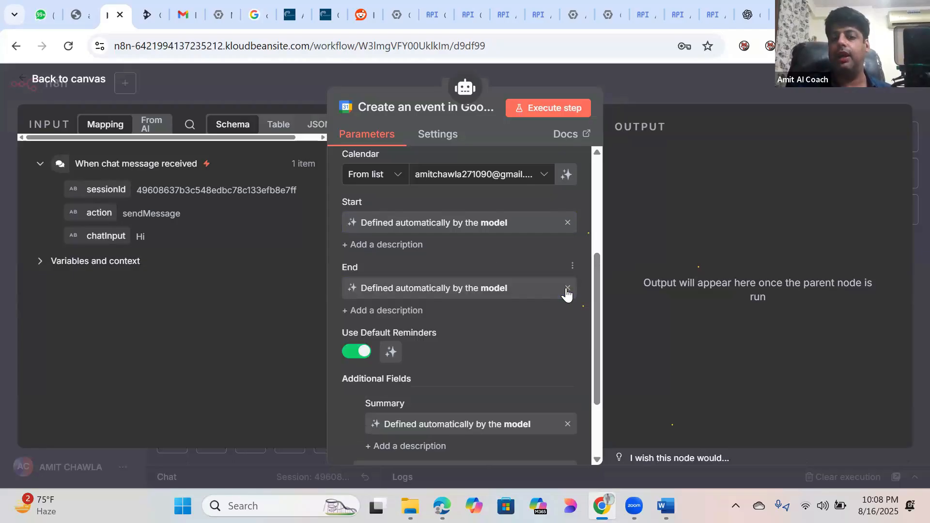
{"action": "scroll", "coordinate": [484, 303], "scroll_direction": "down", "scroll_amount": 1}
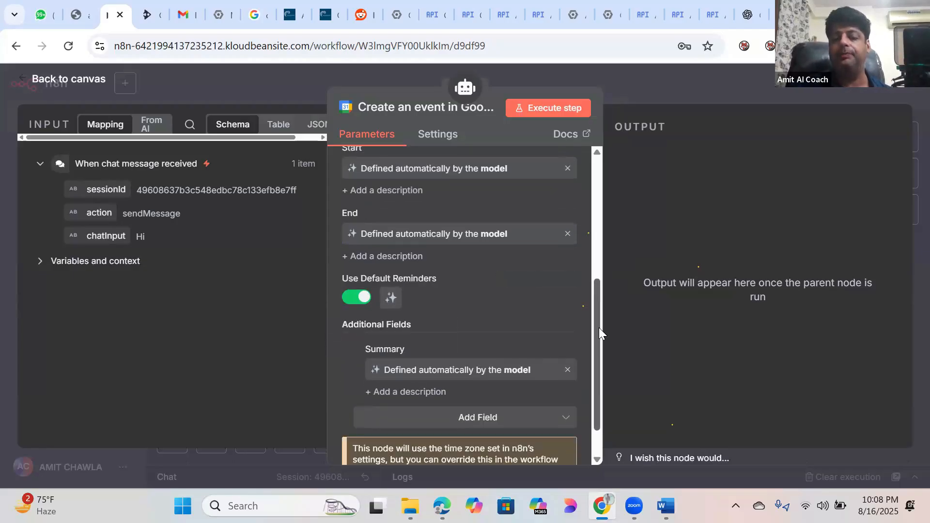
{"action": "scroll", "coordinate": [599, 327], "scroll_direction": "down", "scroll_amount": 2}
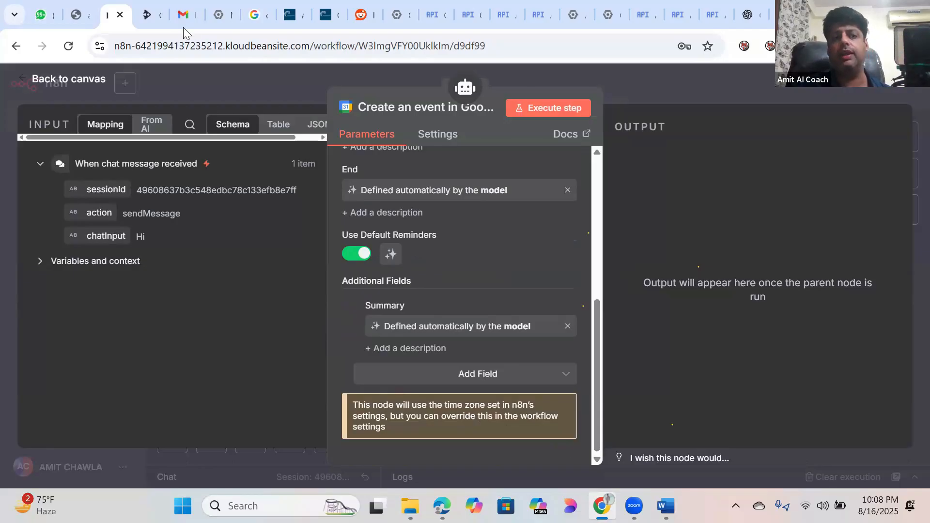
{"action": "left_click", "coordinate": [70, 81]}
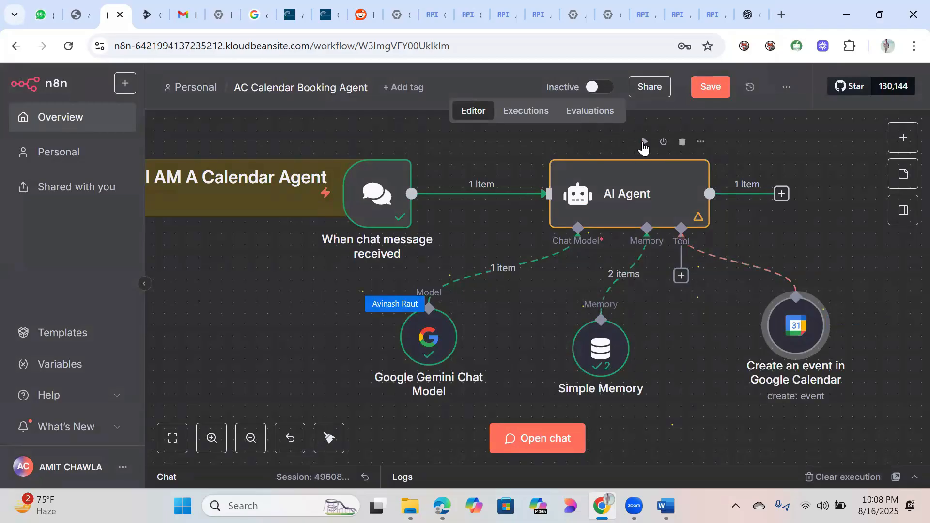
Step: Execute the AI Agent node with its play button, then save the workflow
{"action": "left_click", "coordinate": [642, 142]}
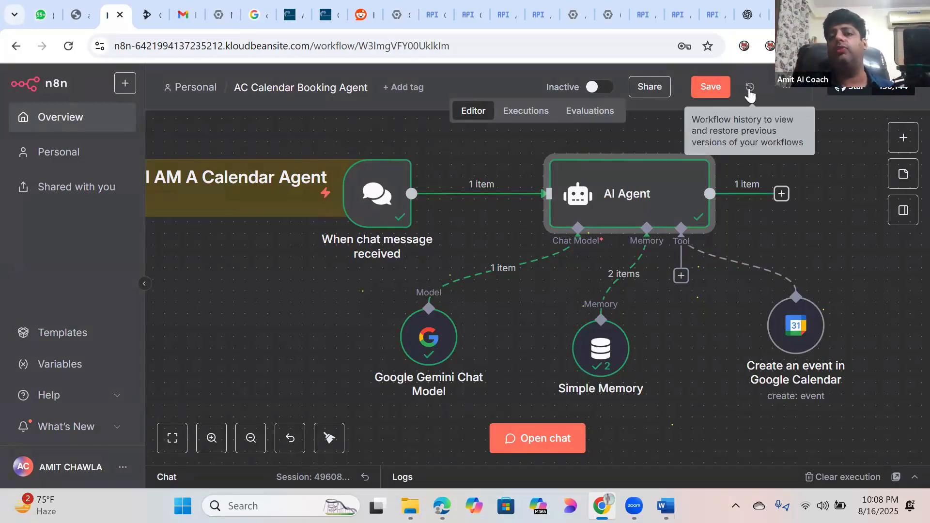
{"action": "left_click", "coordinate": [710, 92]}
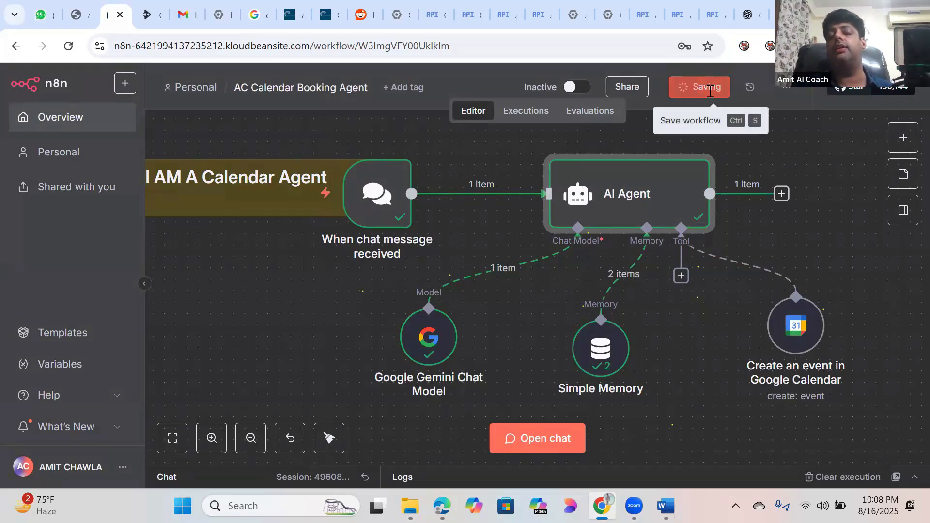